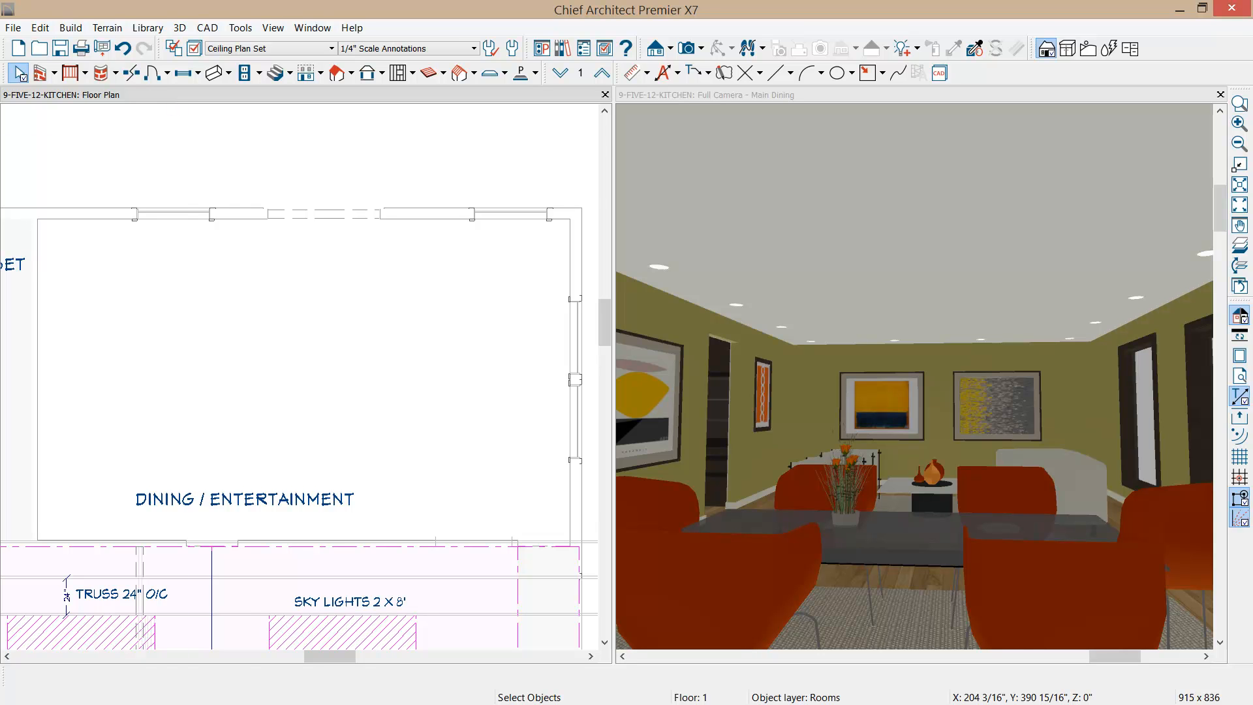
Step: Add the CM-07 crown molding profile from the core Architectural library to the Dining / Entertainment room's moldings
{"action": "left_click", "coordinate": [236, 264]}
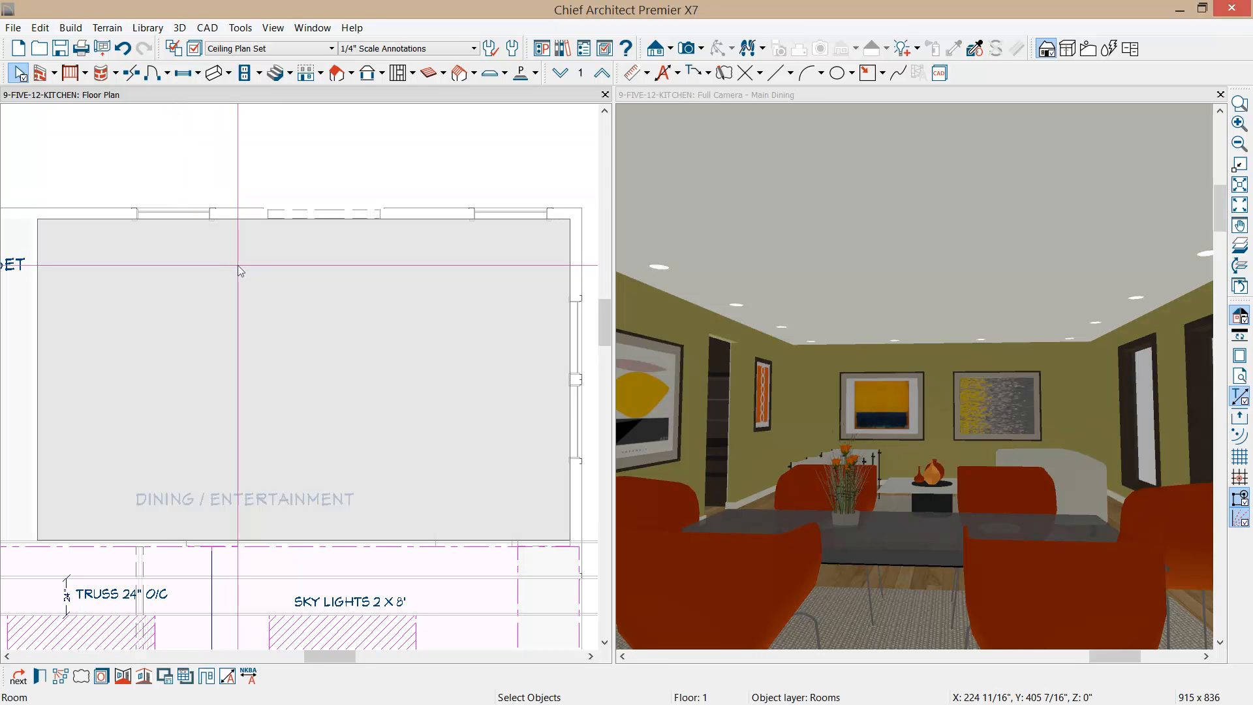
{"action": "double_click", "coordinate": [238, 265]}
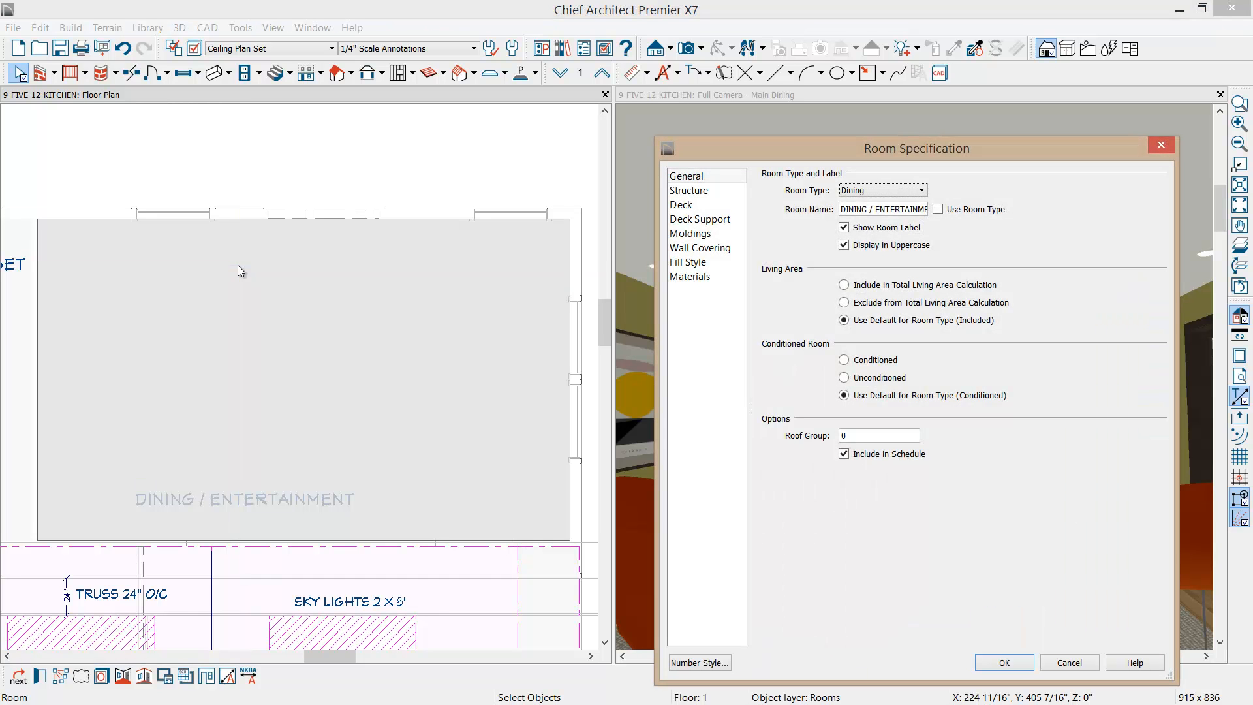
{"action": "left_click", "coordinate": [690, 233]}
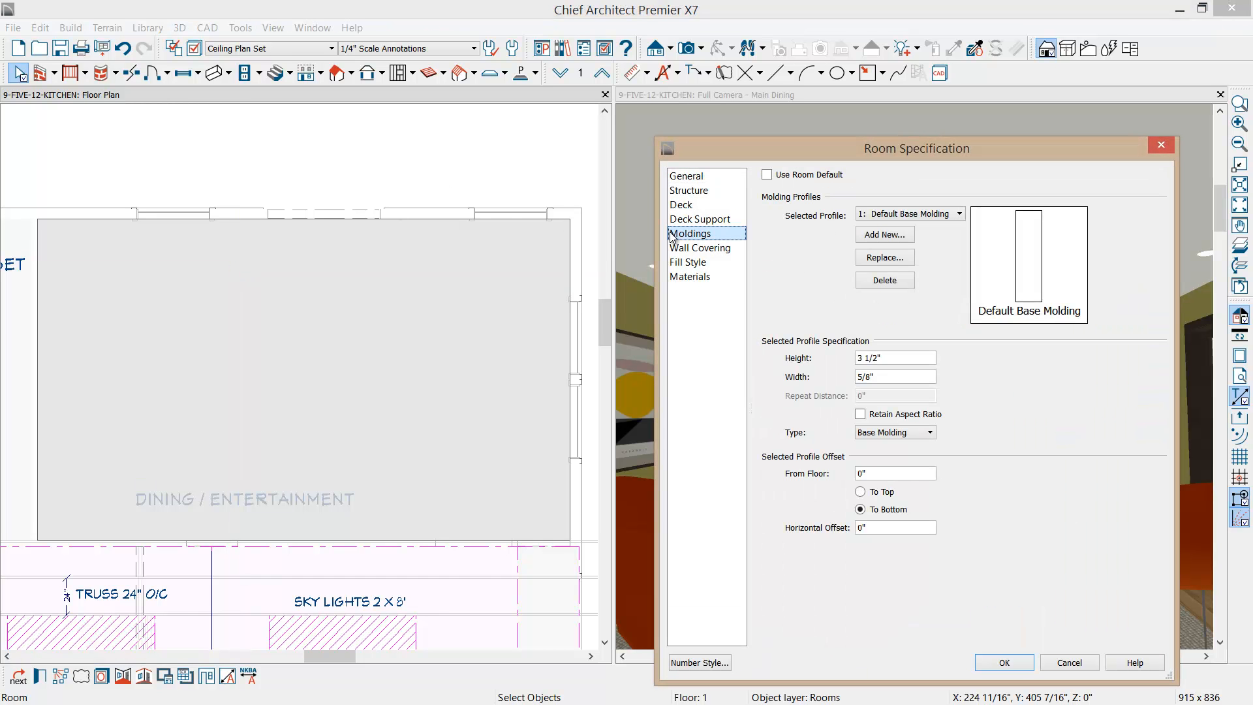
{"action": "left_click_drag", "start_coordinate": [759, 151], "coordinate": [177, 114]}
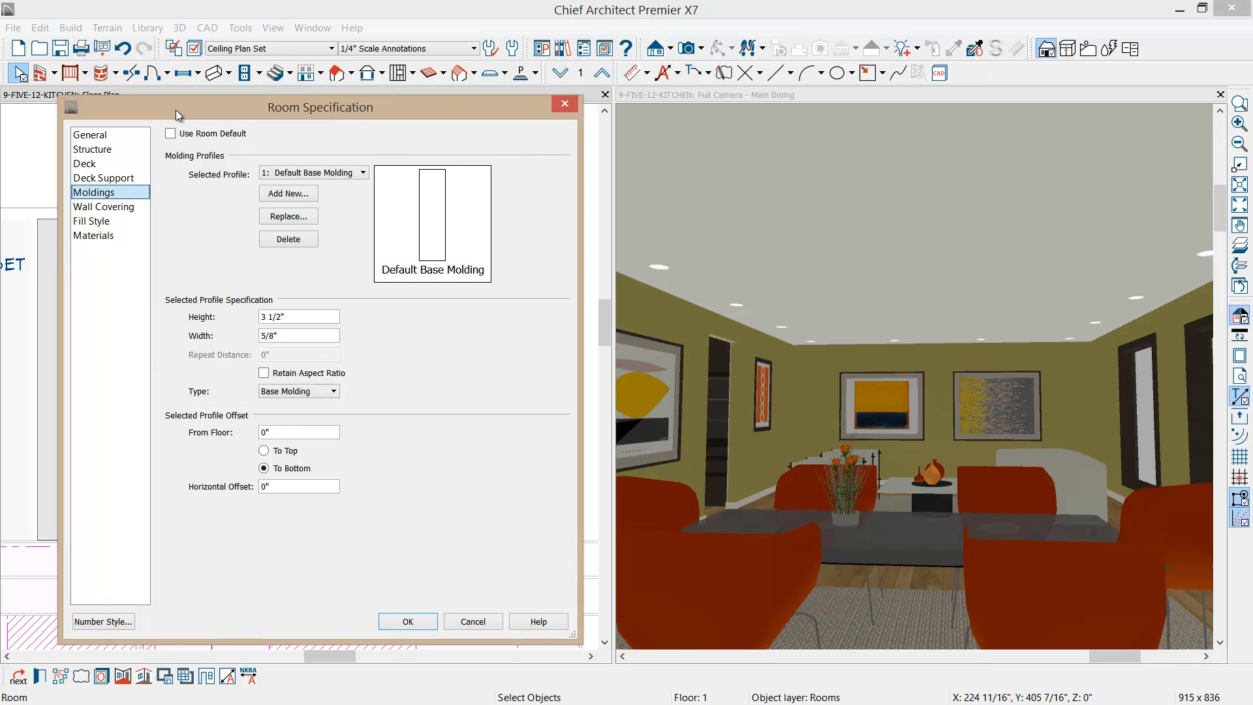
{"action": "left_click", "coordinate": [286, 195]}
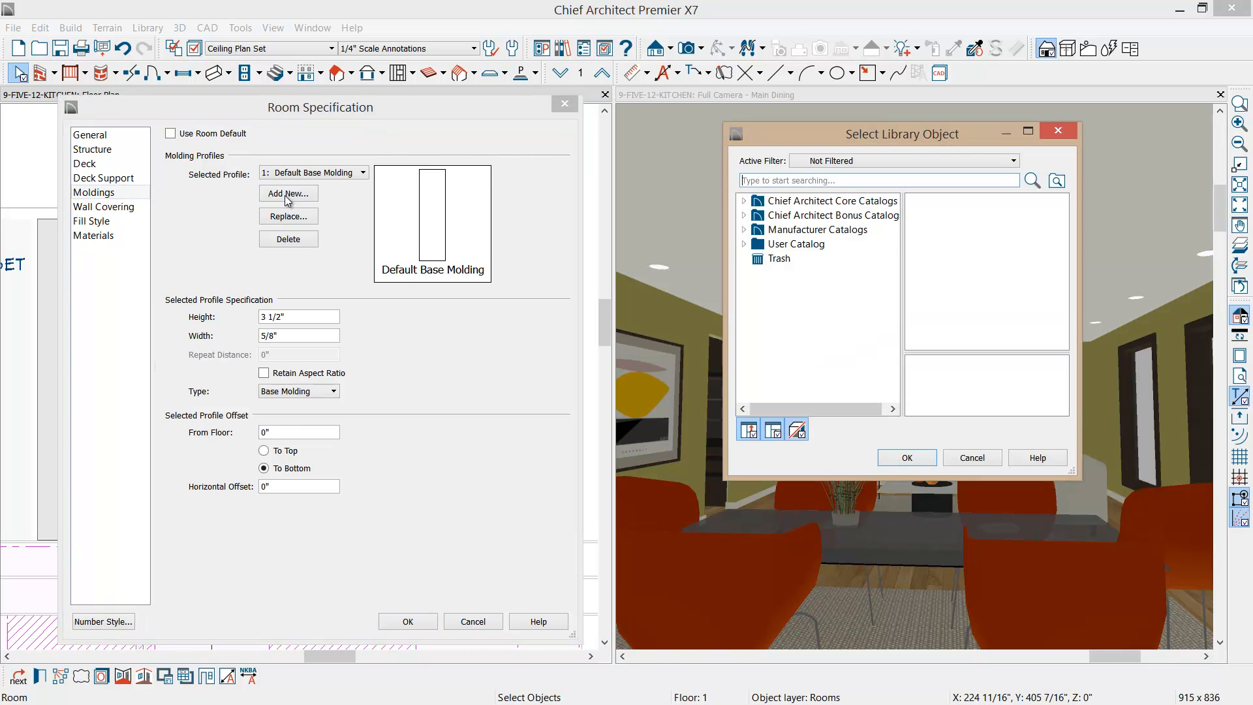
{"action": "left_click", "coordinate": [744, 201]}
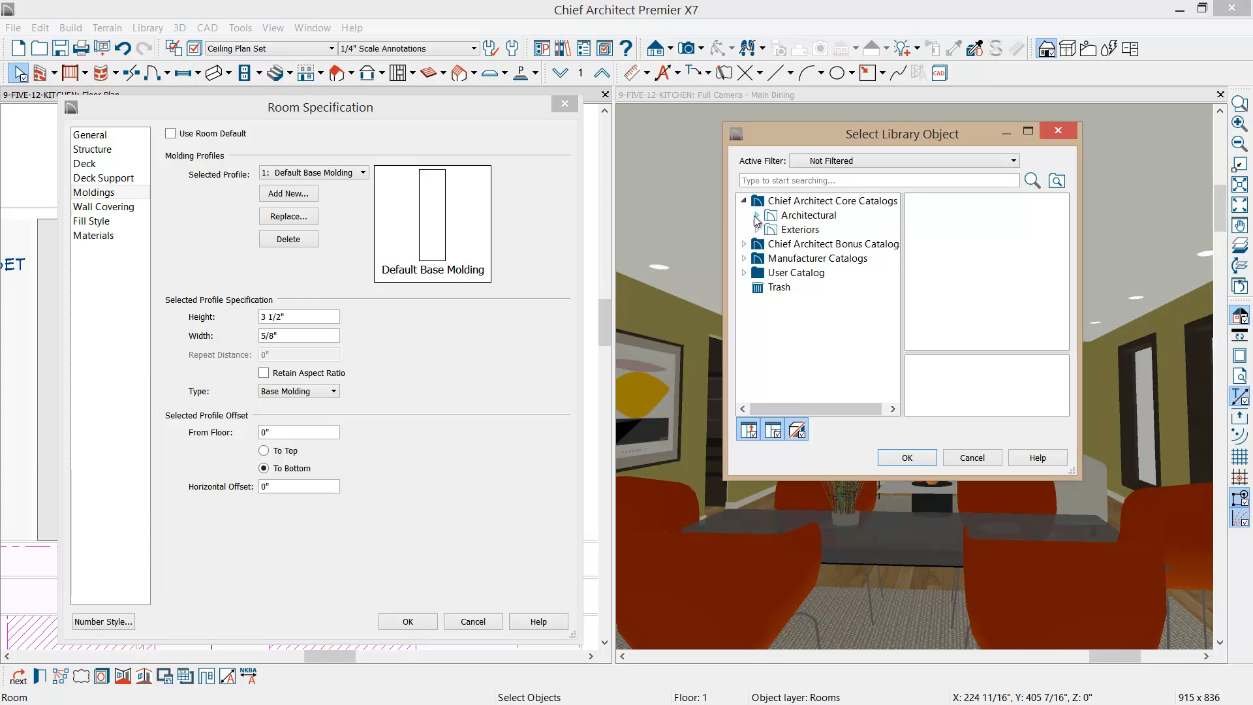
{"action": "left_click", "coordinate": [756, 215]}
{"action": "double_click", "coordinate": [794, 229]}
{"action": "left_click", "coordinate": [839, 273]}
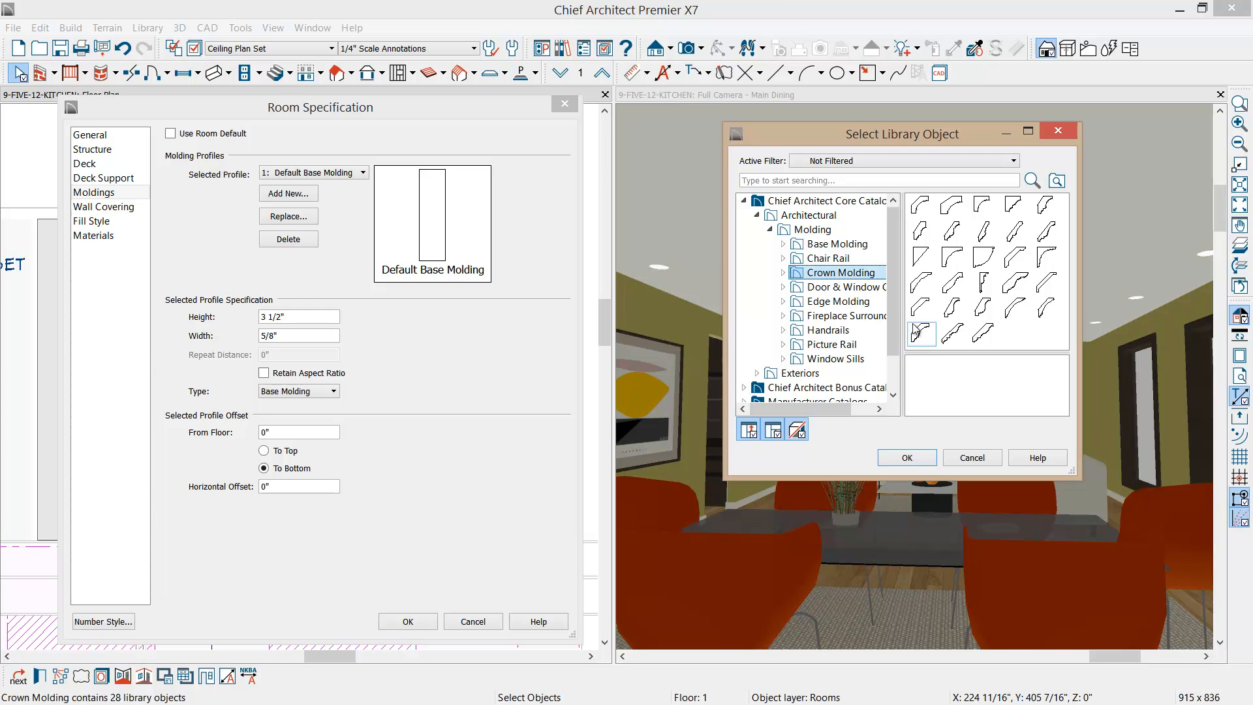
{"action": "left_click", "coordinate": [923, 334]}
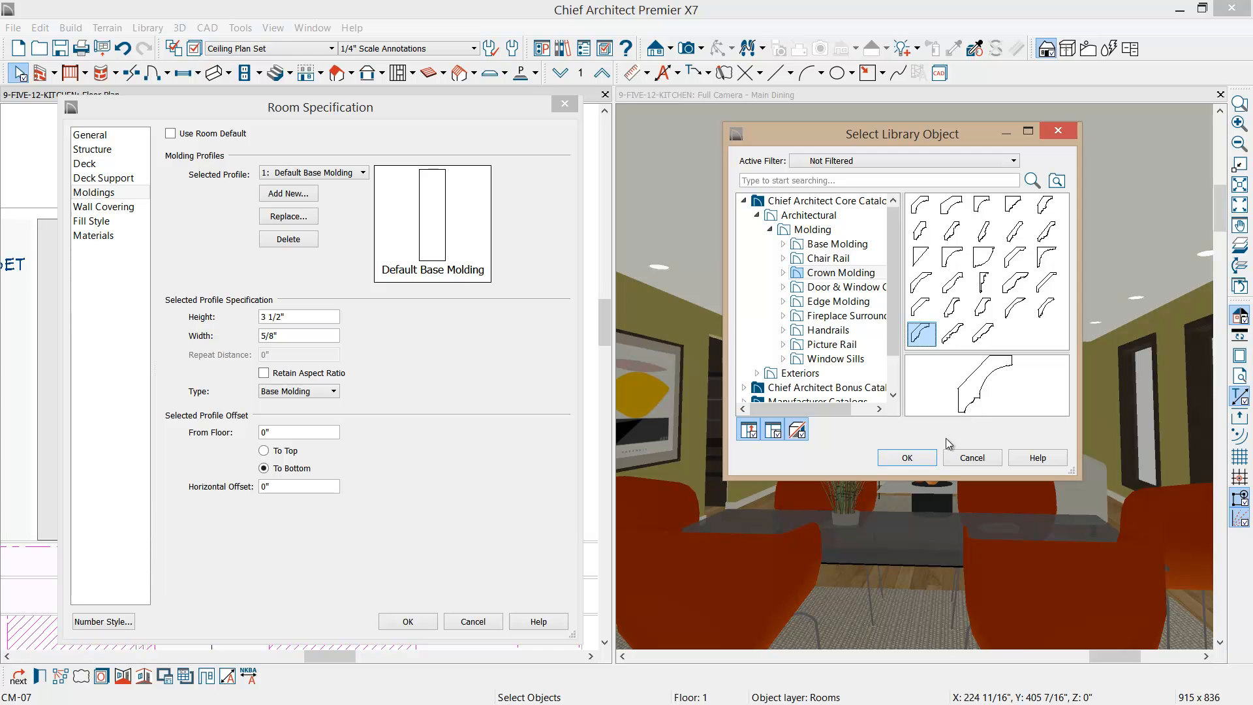
{"action": "left_click", "coordinate": [934, 455]}
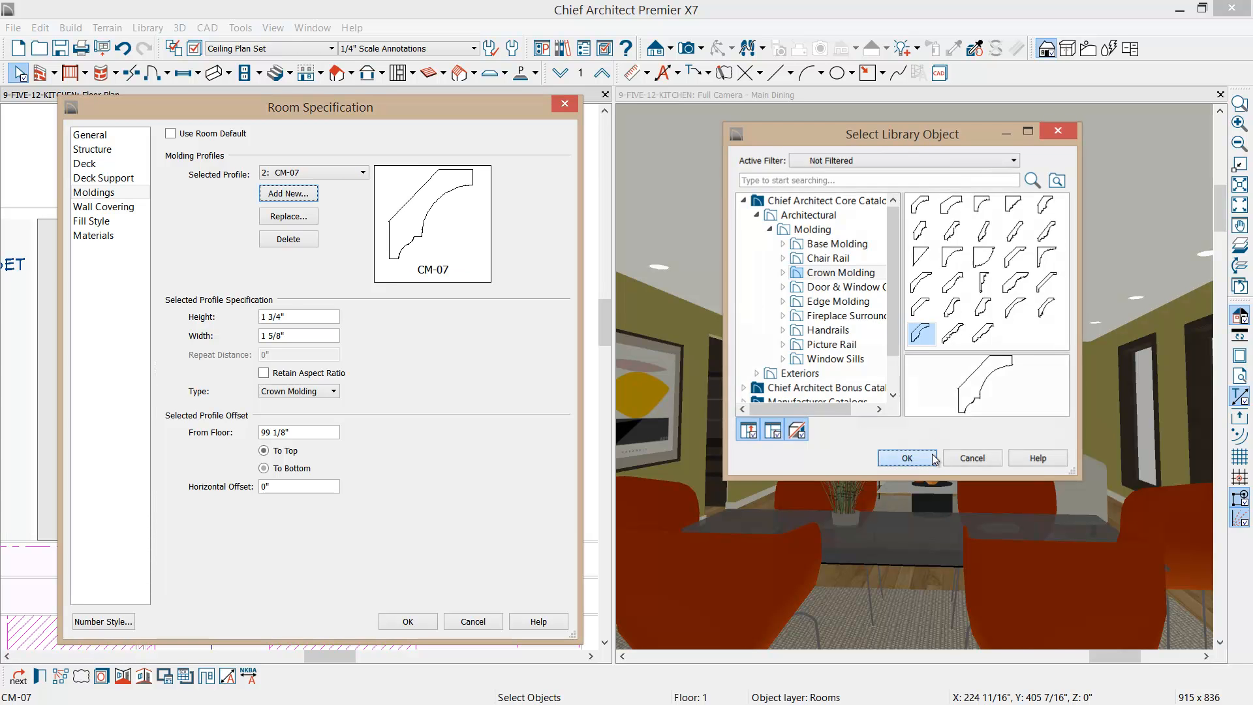
Step: Set the CM-07 crown molding's height to 3" and width to 2", and apply the room changes
{"action": "left_click", "coordinate": [295, 315]}
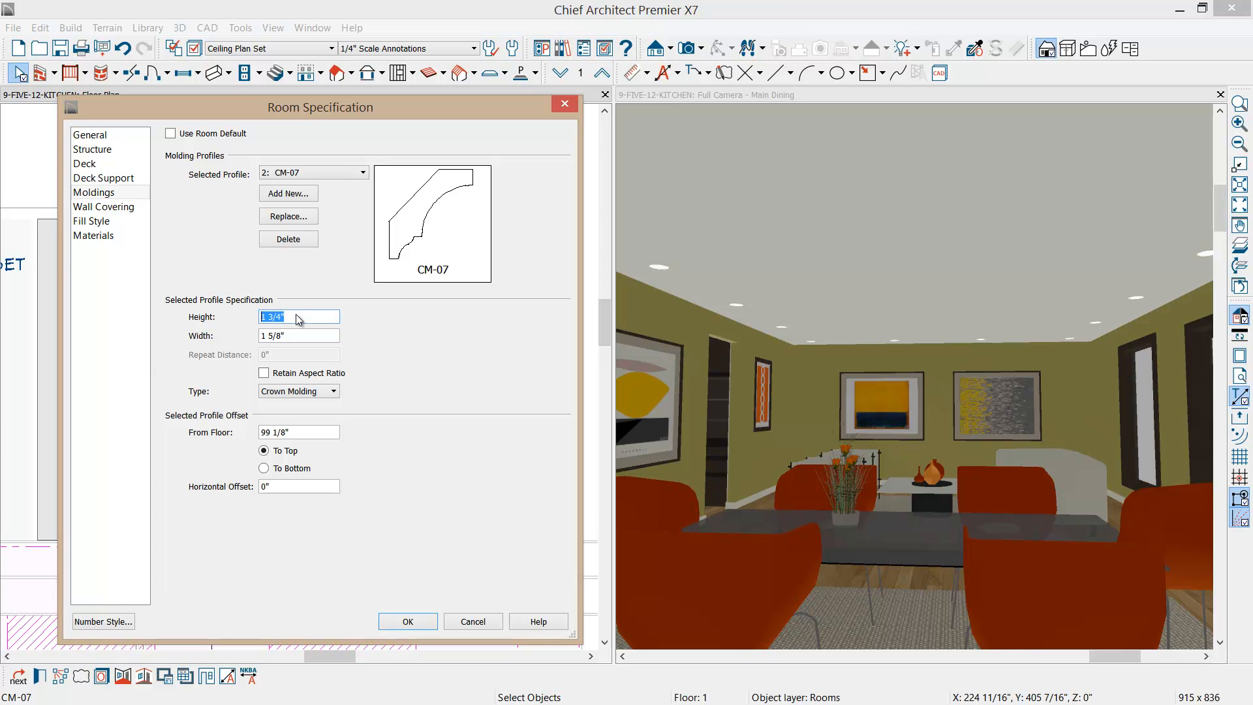
{"action": "type", "text": "3"}
{"action": "key", "text": "Tab"}
{"action": "type", "text": "2"}
{"action": "left_click", "coordinate": [415, 620]}
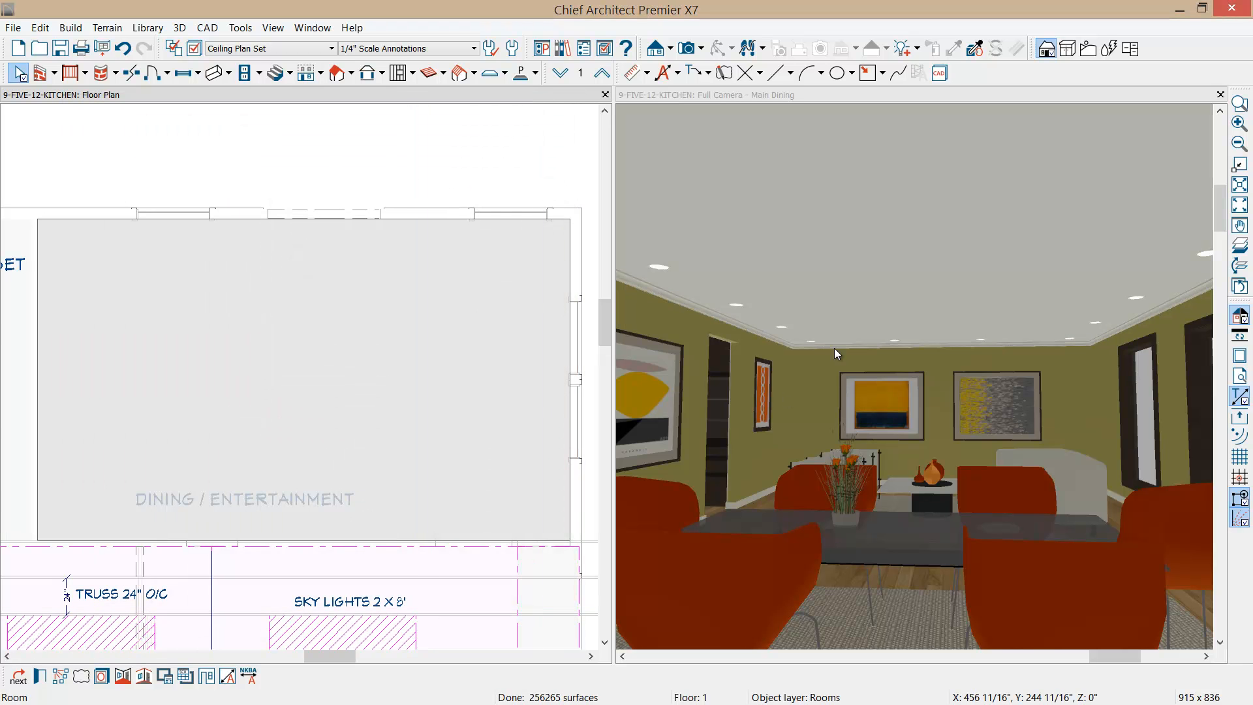
Step: Display the Main Dining camera view with the Technical Illustration rendering technique
{"action": "left_click", "coordinate": [842, 95]}
{"action": "left_click", "coordinate": [891, 48]}
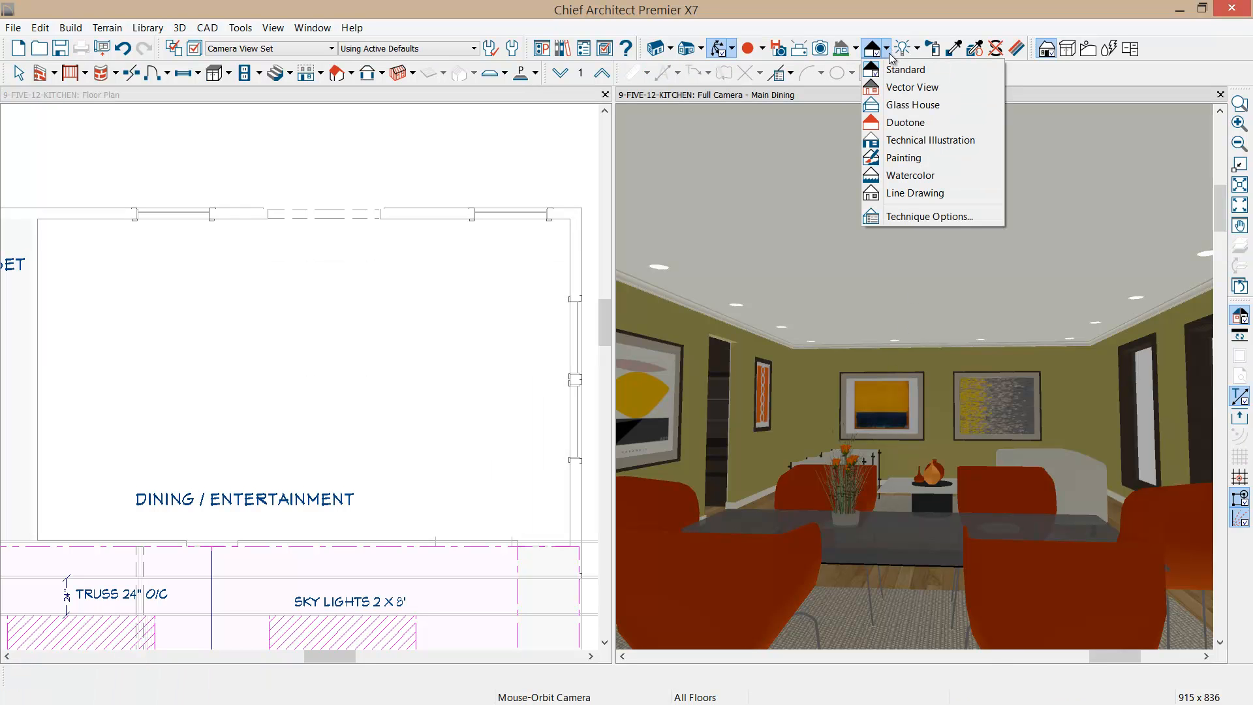
{"action": "left_click", "coordinate": [907, 143]}
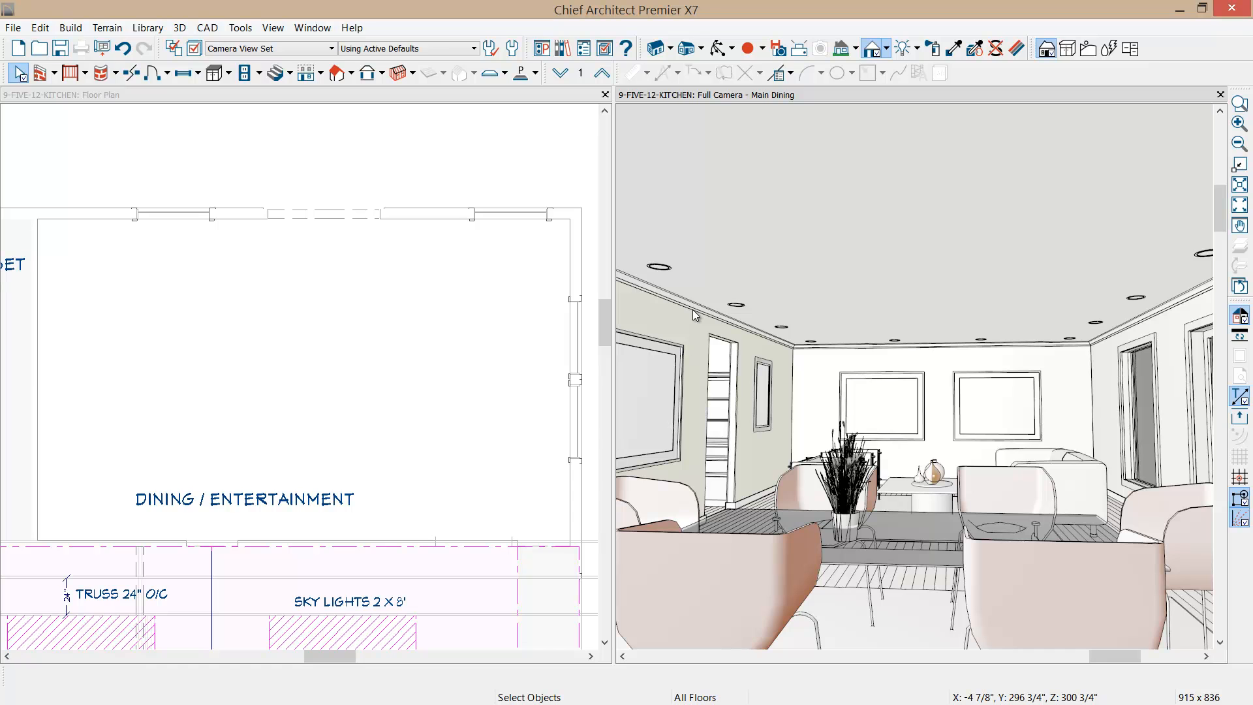
Step: Place a soffit in the floor plan against the lower wall of the Dining / Entertainment room
{"action": "left_click", "coordinate": [215, 72]}
{"action": "left_click", "coordinate": [229, 72]}
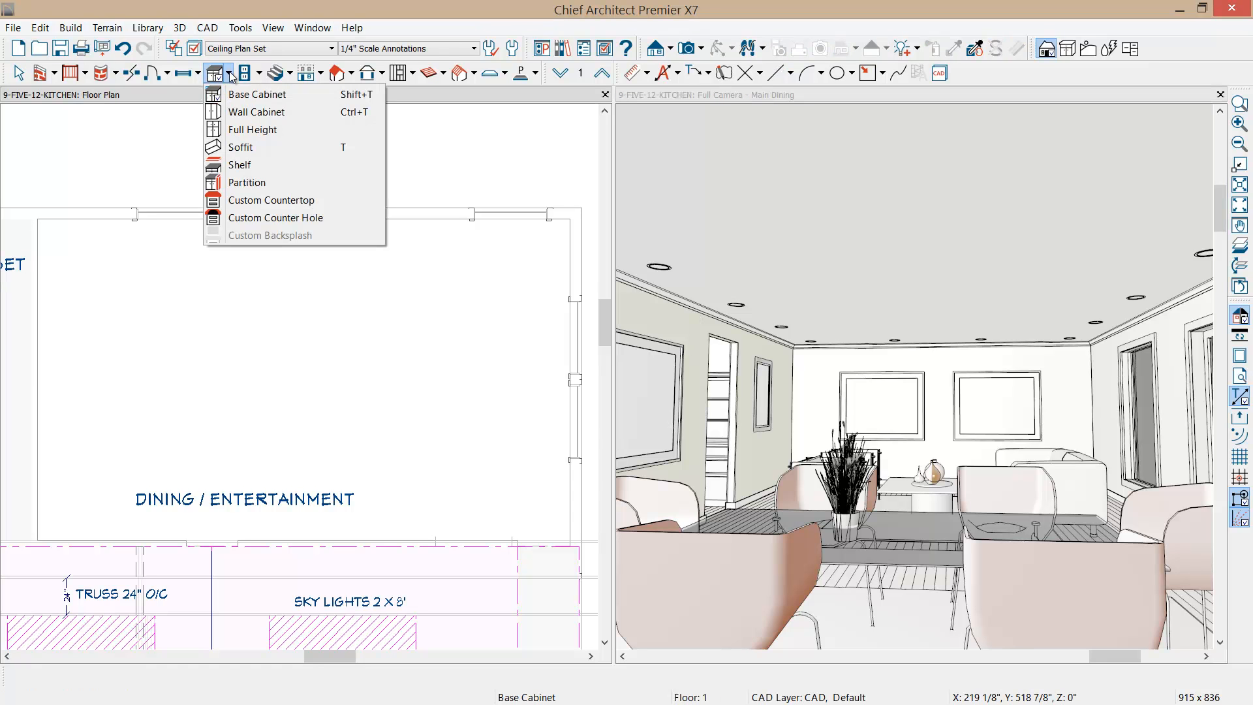
{"action": "left_click", "coordinate": [240, 146]}
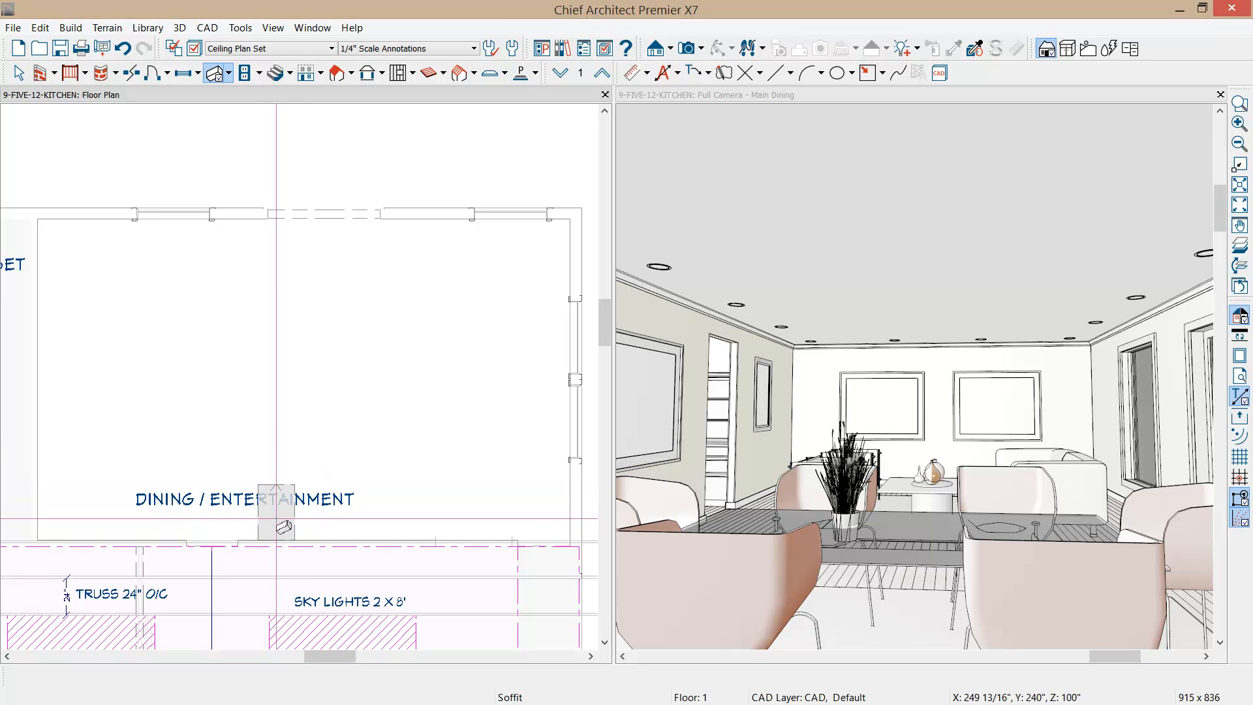
{"action": "left_click", "coordinate": [276, 519]}
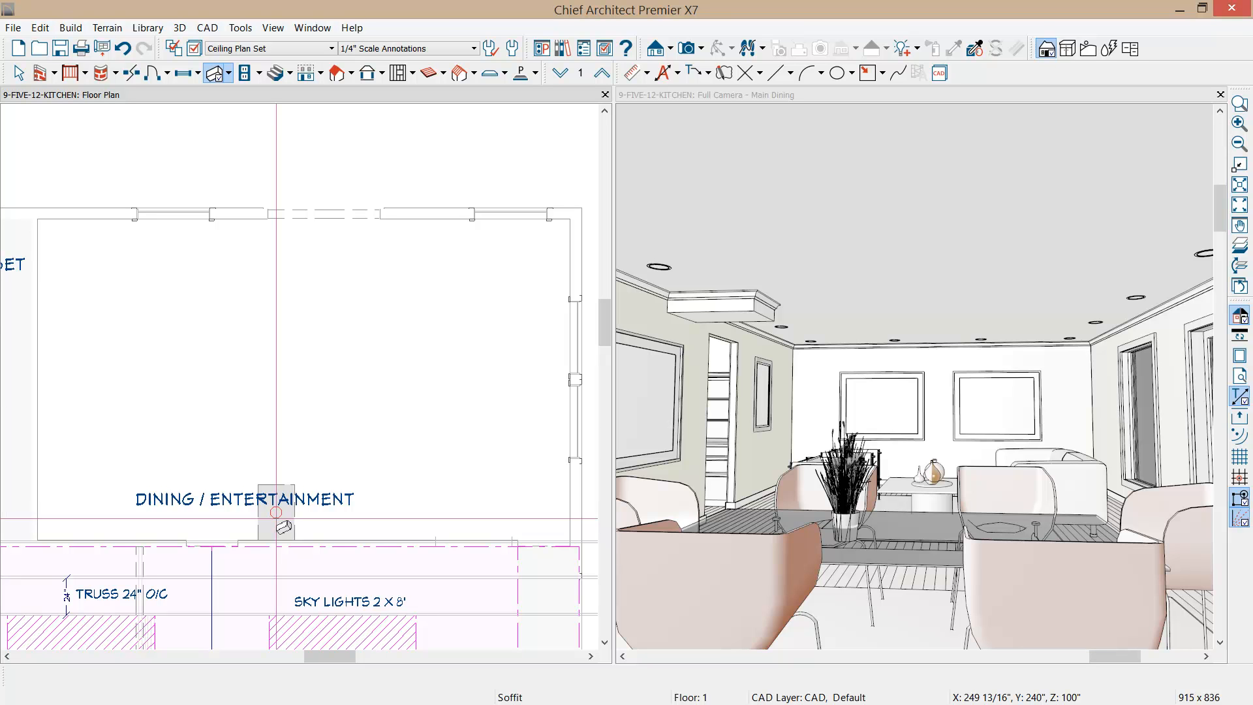
Step: Make the new soffit ignore the room moldings
{"action": "left_click", "coordinate": [276, 512]}
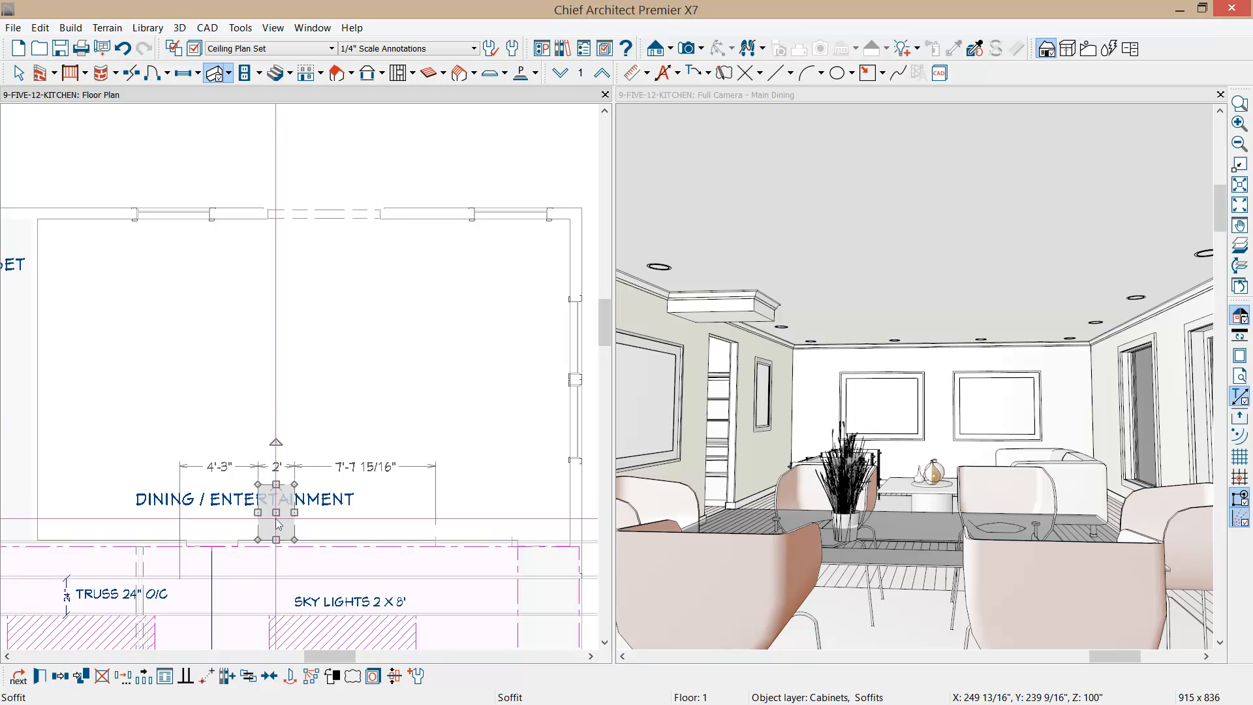
{"action": "double_click", "coordinate": [277, 522]}
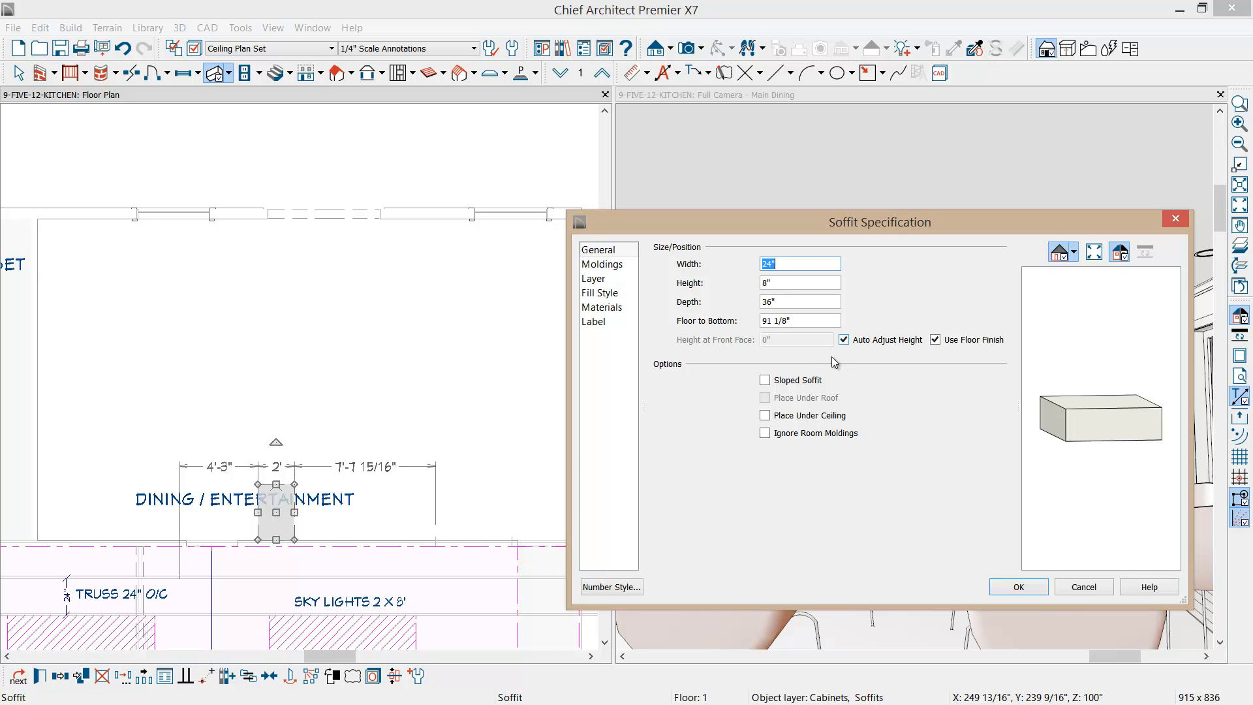
{"action": "left_click", "coordinate": [768, 436]}
{"action": "left_click", "coordinate": [1019, 586]}
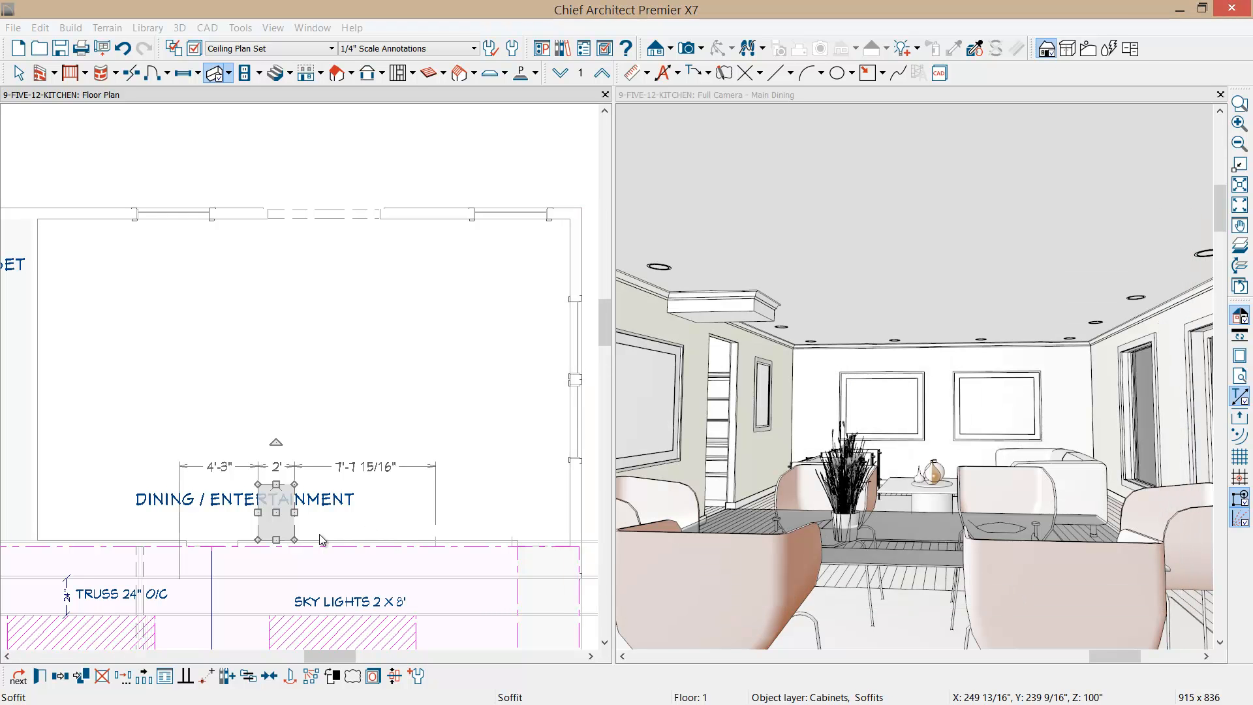
{"action": "left_click", "coordinate": [412, 675]}
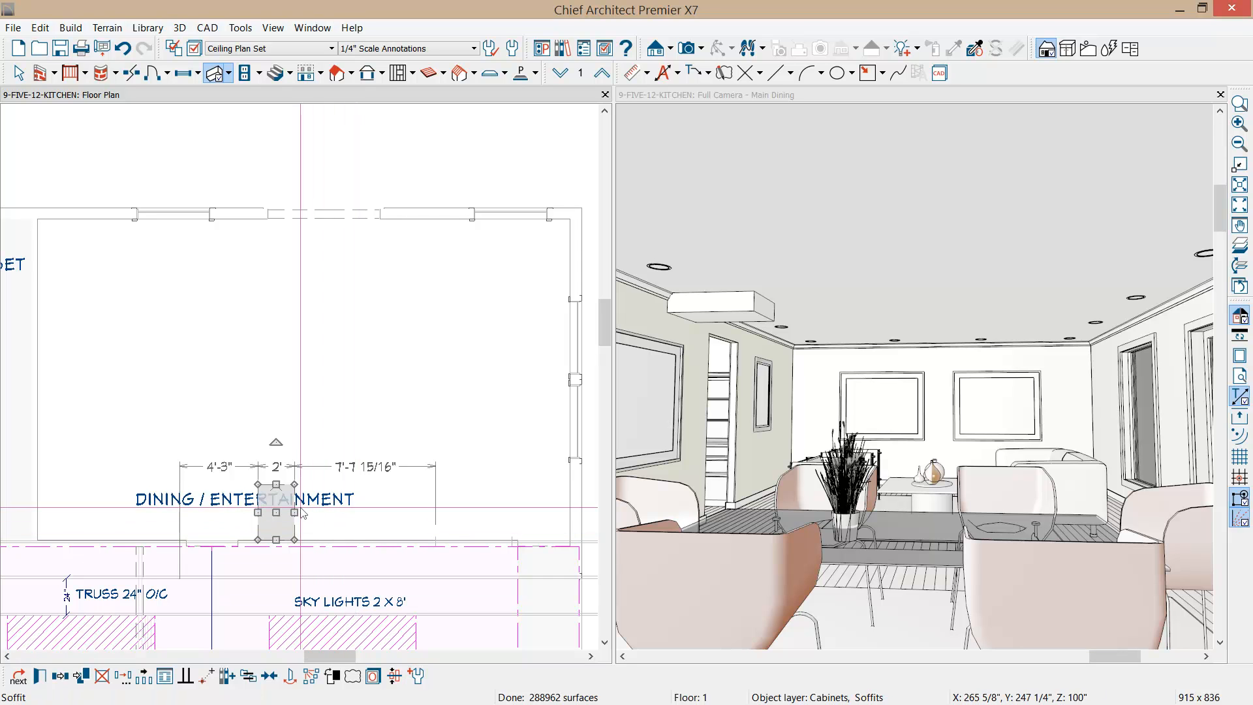
Step: Stretch the soffit in both directions along the room's full lower wall, and return the camera view to Standard rendering
{"action": "left_click_drag", "start_coordinate": [294, 512], "coordinate": [570, 521]}
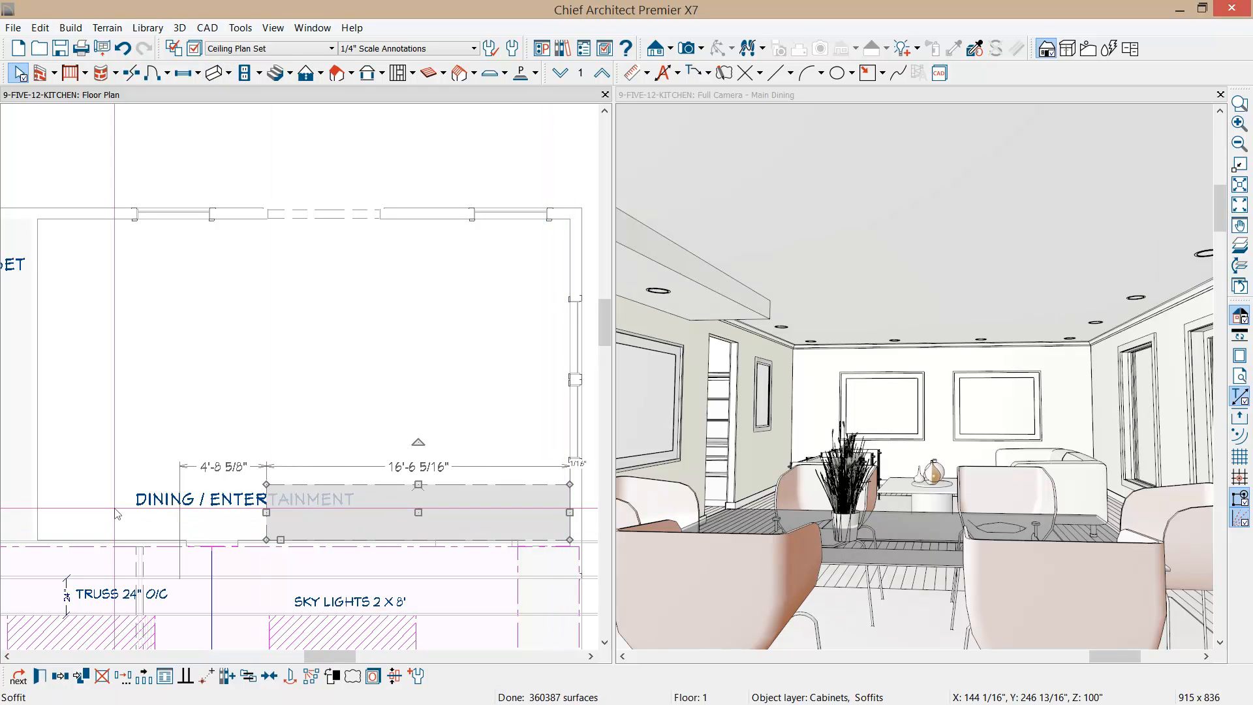
{"action": "left_click_drag", "start_coordinate": [266, 512], "coordinate": [42, 524]}
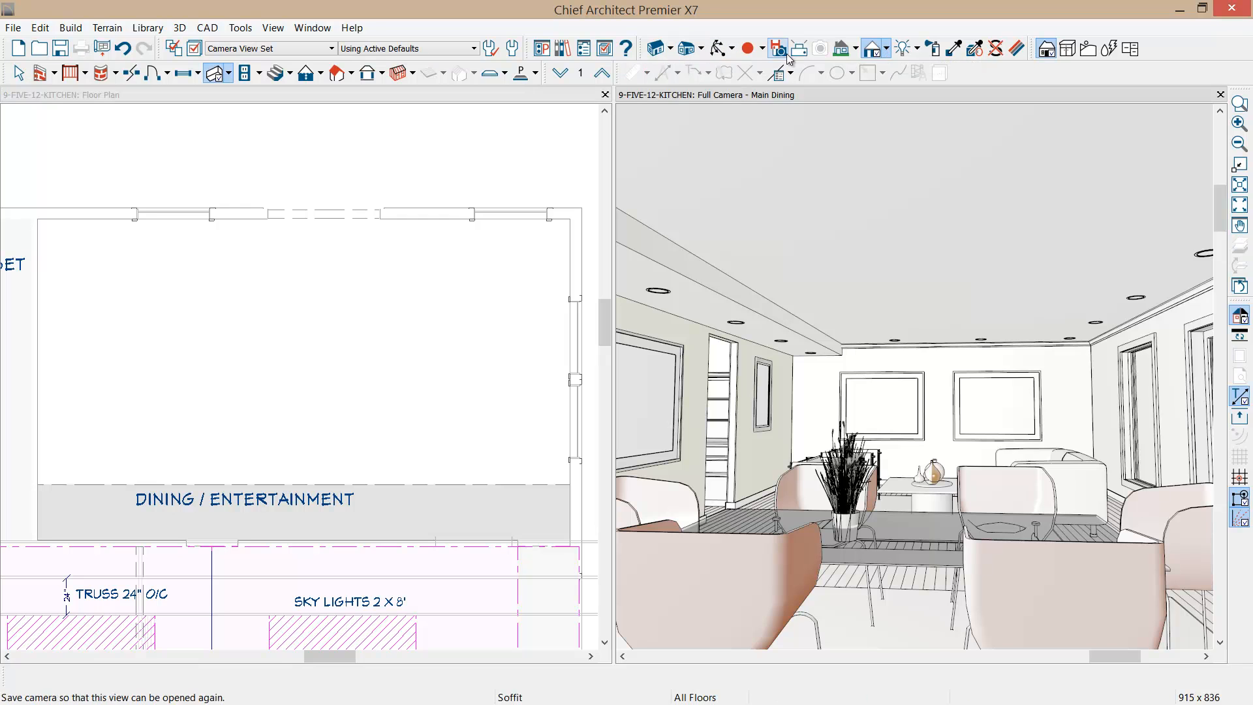
{"action": "left_click", "coordinate": [887, 49]}
{"action": "left_click", "coordinate": [894, 76]}
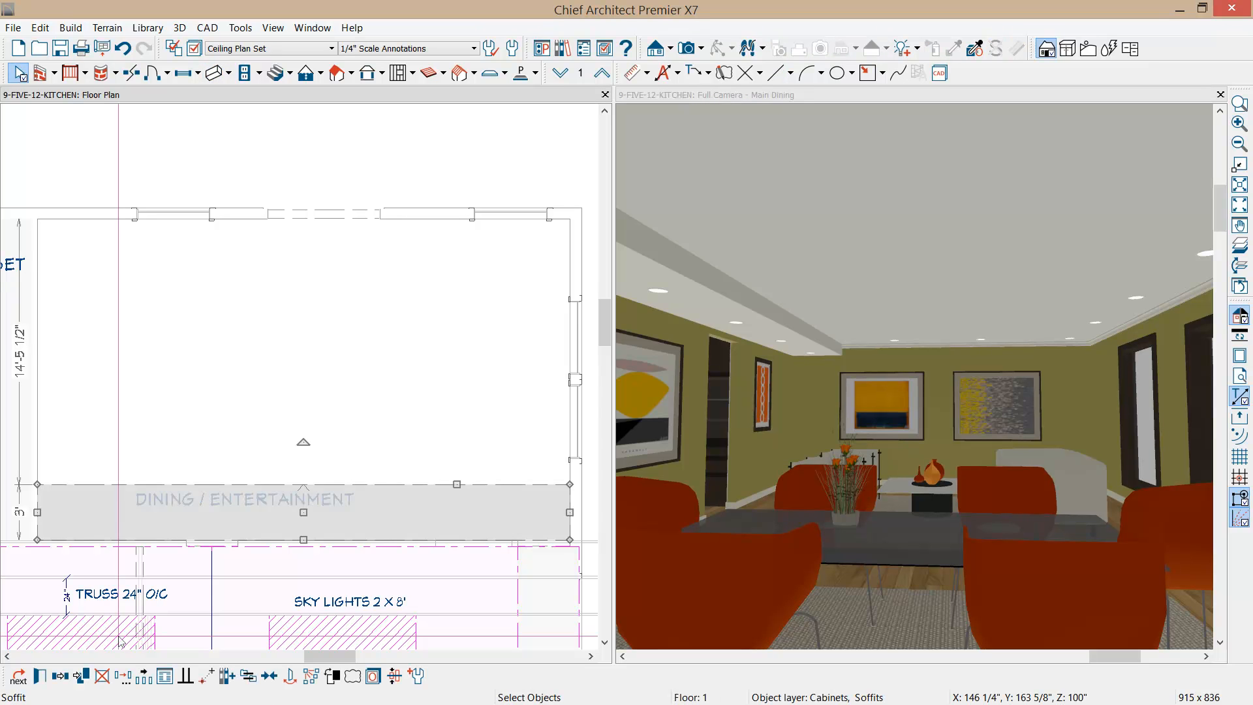
Step: Reflect a copy of the soffit about the dining room's center onto the opposite, upper wall
{"action": "left_click", "coordinate": [60, 676]}
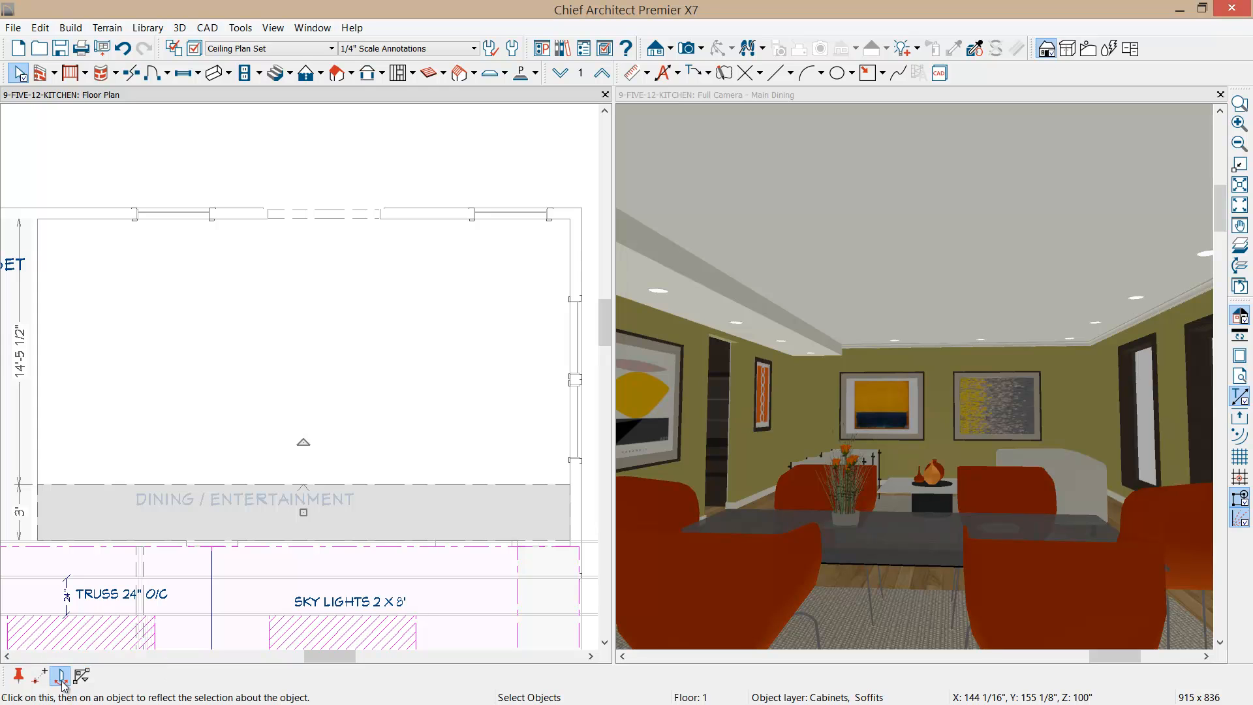
{"action": "left_click", "coordinate": [62, 679]}
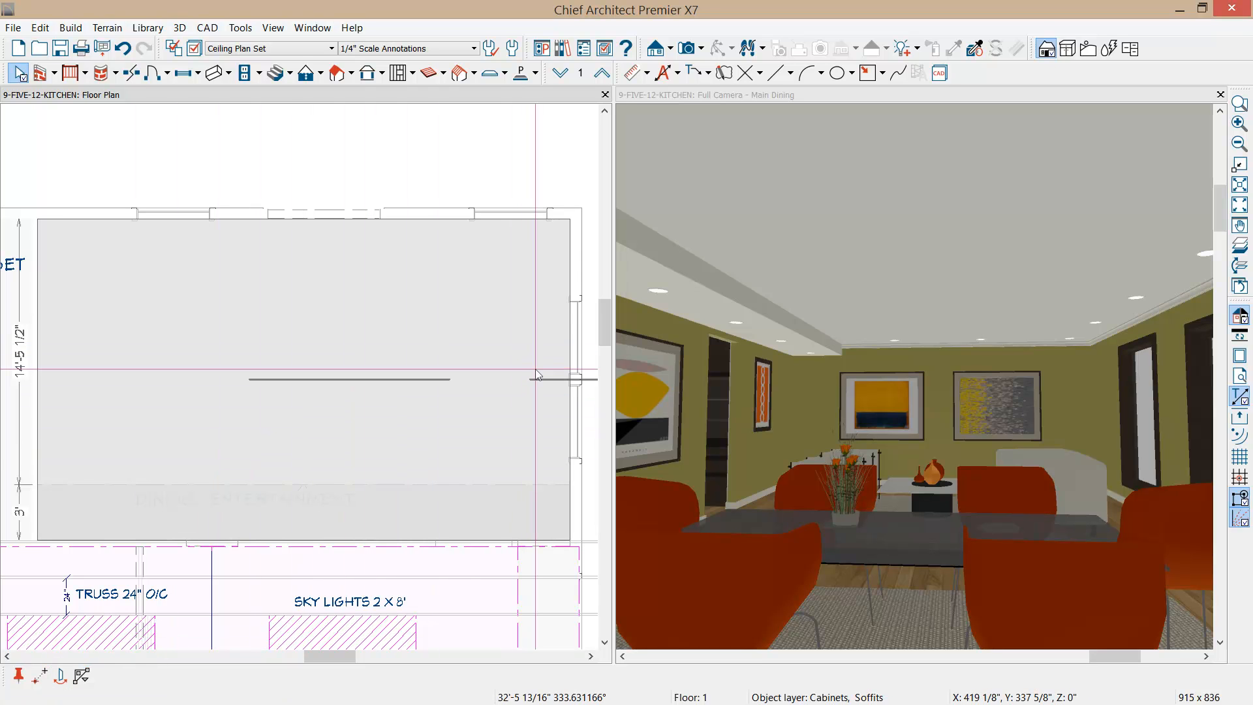
{"action": "left_click", "coordinate": [535, 371]}
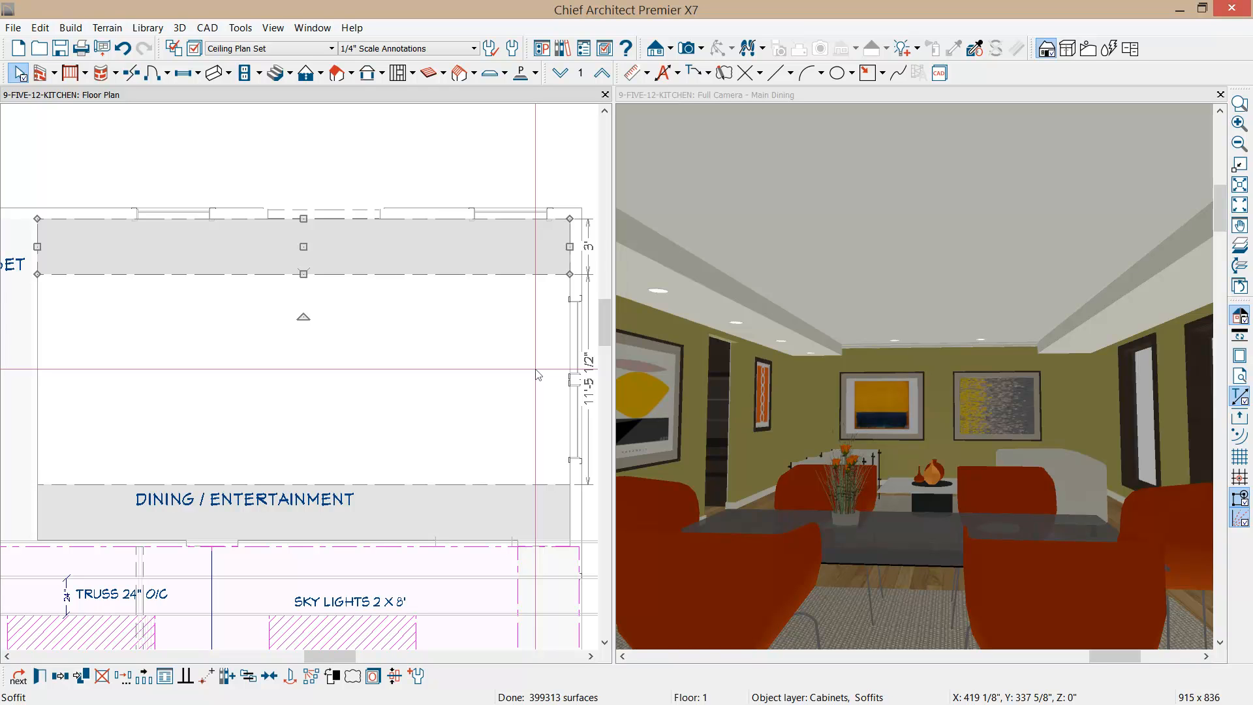
{"action": "key", "text": "Escape"}
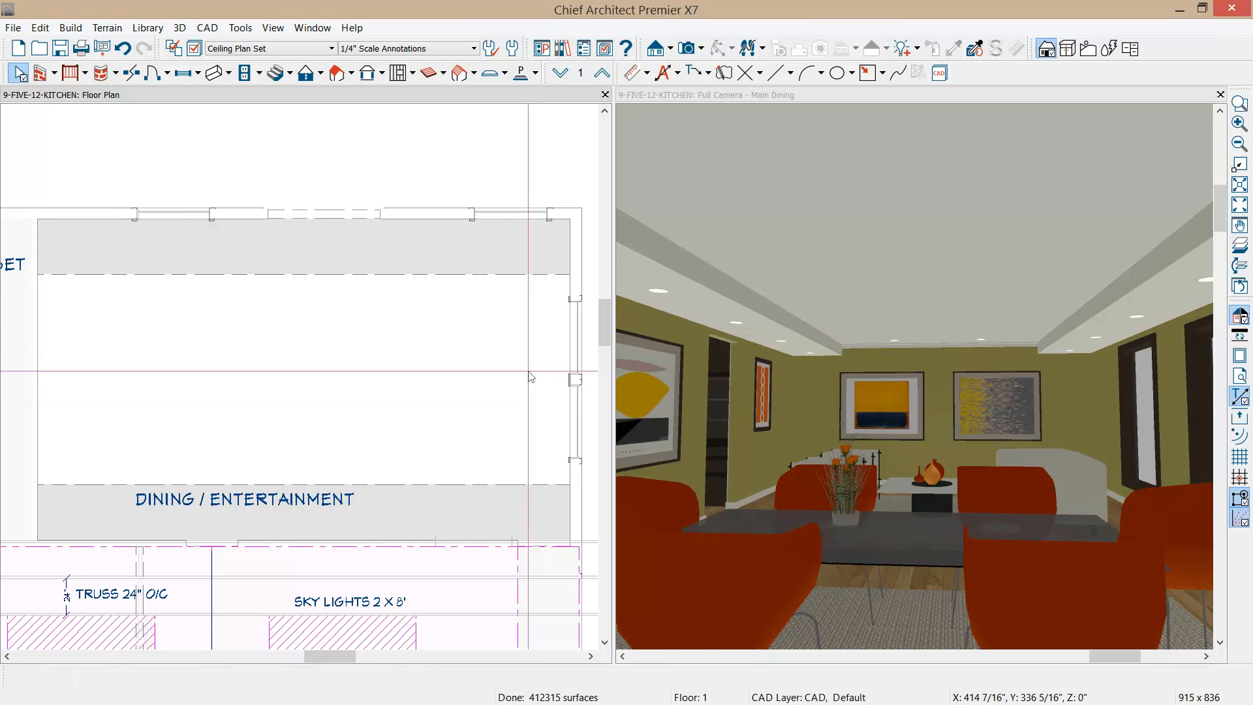
Step: Place a soffit on the room's left wall in the plan and stretch it to span between the two long soffits
{"action": "left_click", "coordinate": [214, 72]}
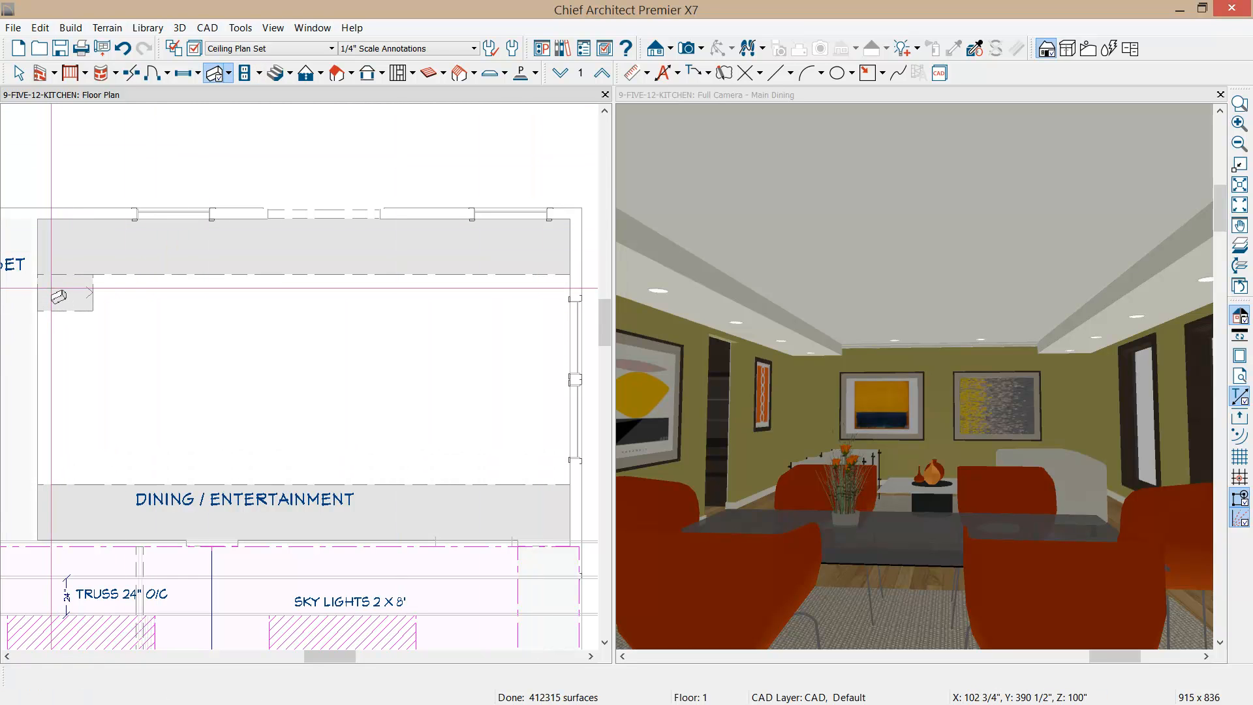
{"action": "left_click", "coordinate": [56, 303]}
{"action": "left_click_drag", "start_coordinate": [65, 311], "coordinate": [69, 486]}
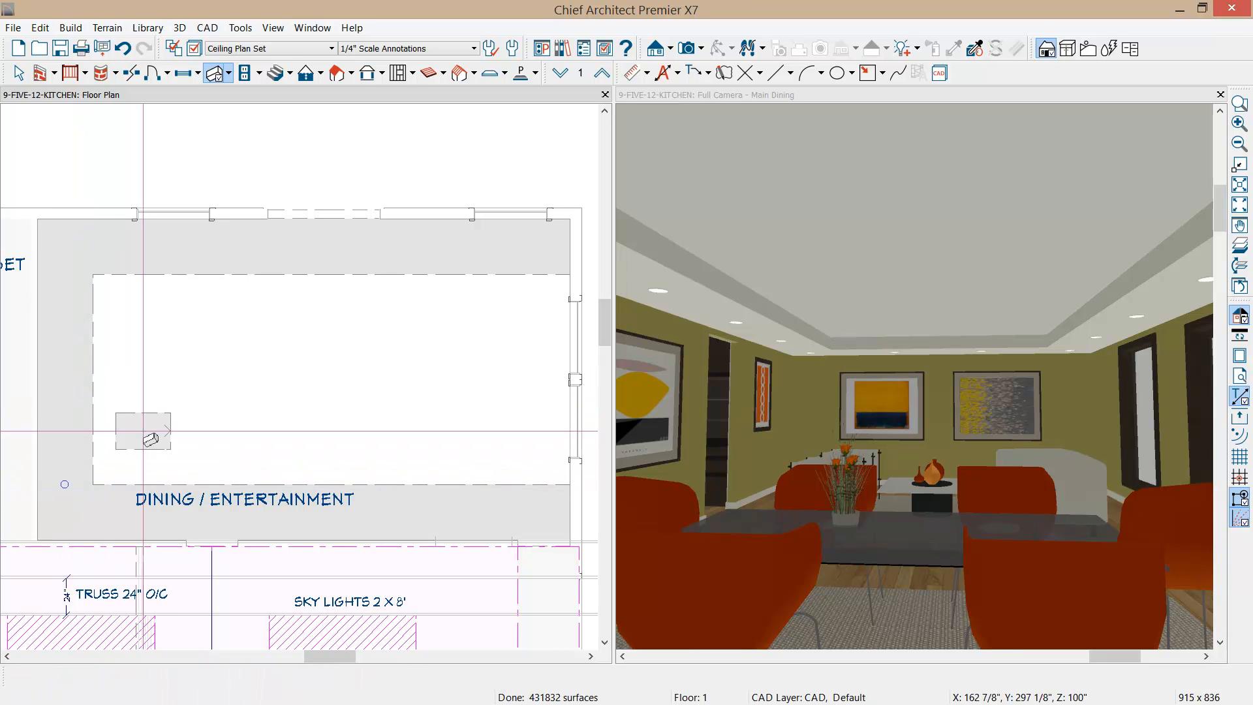
Step: Reflect a copy of the left soffit about the dining room's center onto the right wall
{"action": "left_click", "coordinate": [85, 399]}
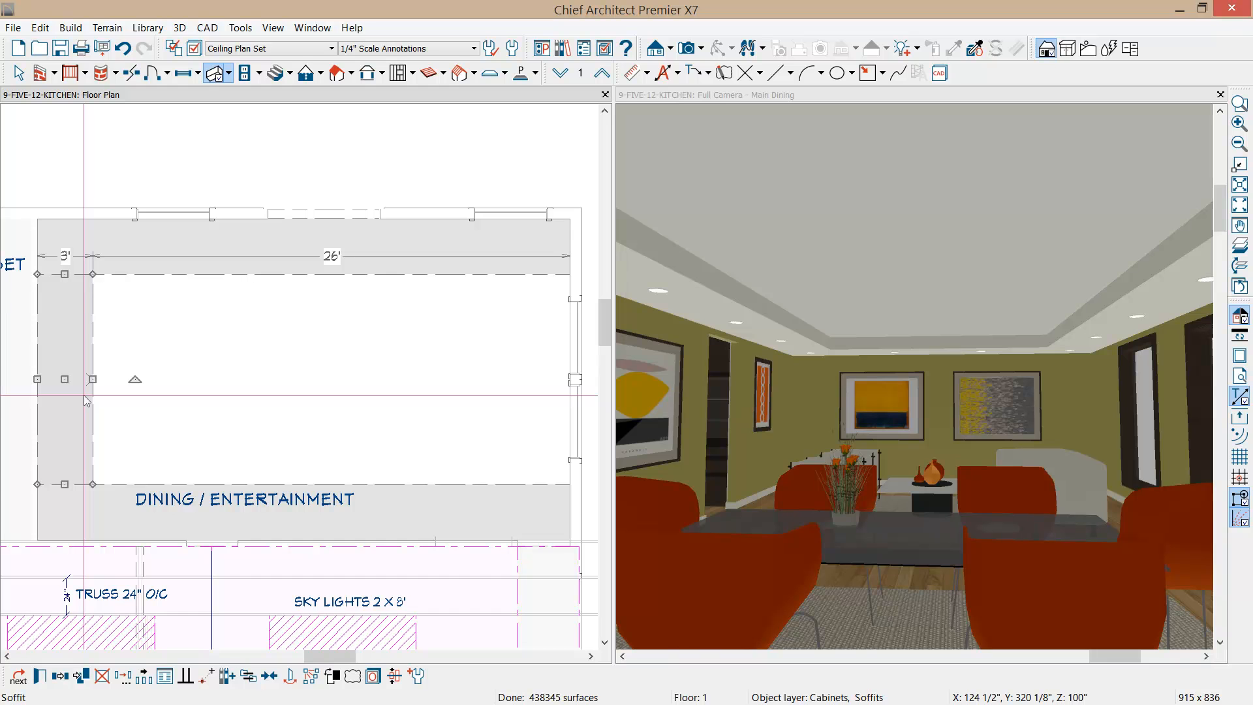
{"action": "left_click", "coordinate": [61, 677]}
{"action": "left_click", "coordinate": [61, 675]}
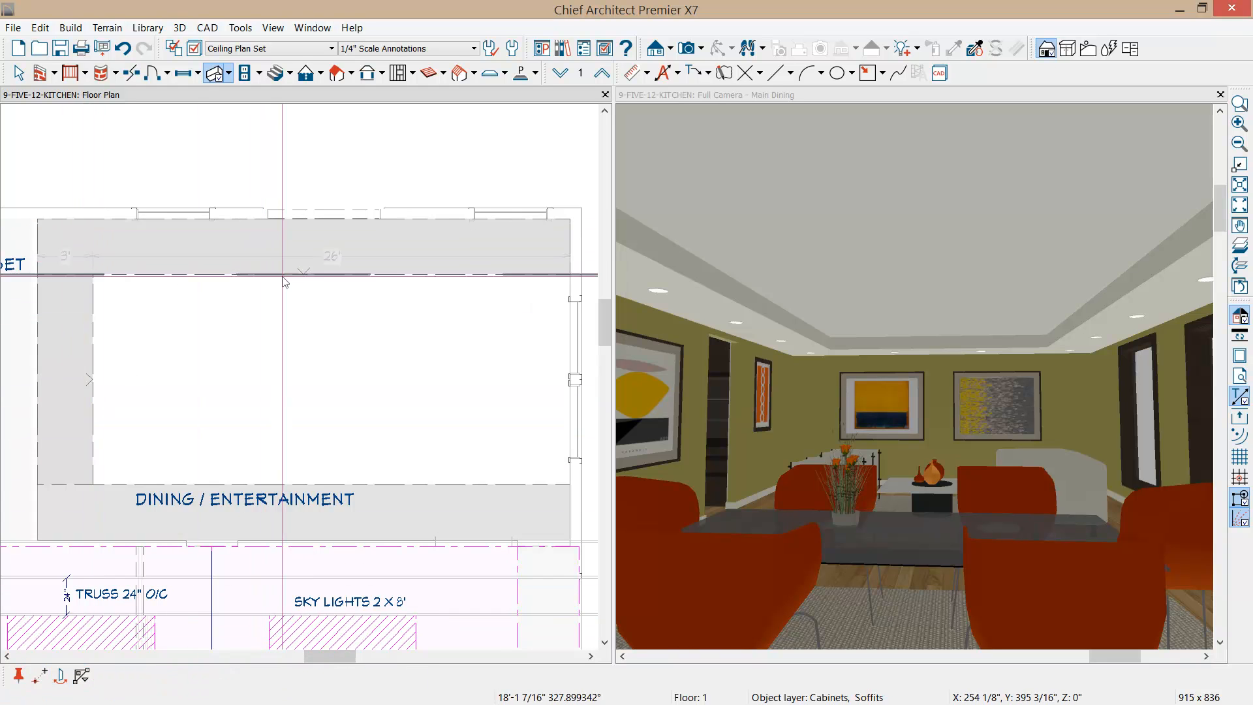
{"action": "left_click", "coordinate": [289, 317]}
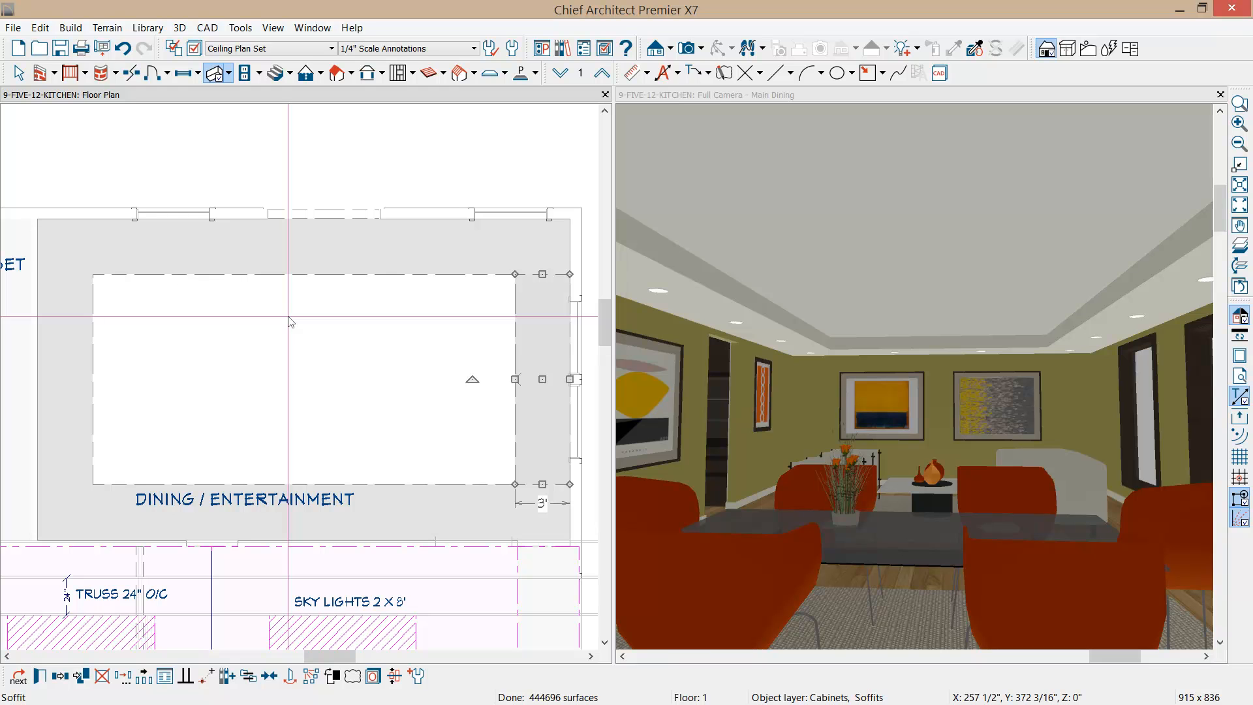
Step: Adjust the height from the floor of the dining room's CM-07 crown molding so it sits beneath the perimeter soffits
{"action": "left_click", "coordinate": [310, 352]}
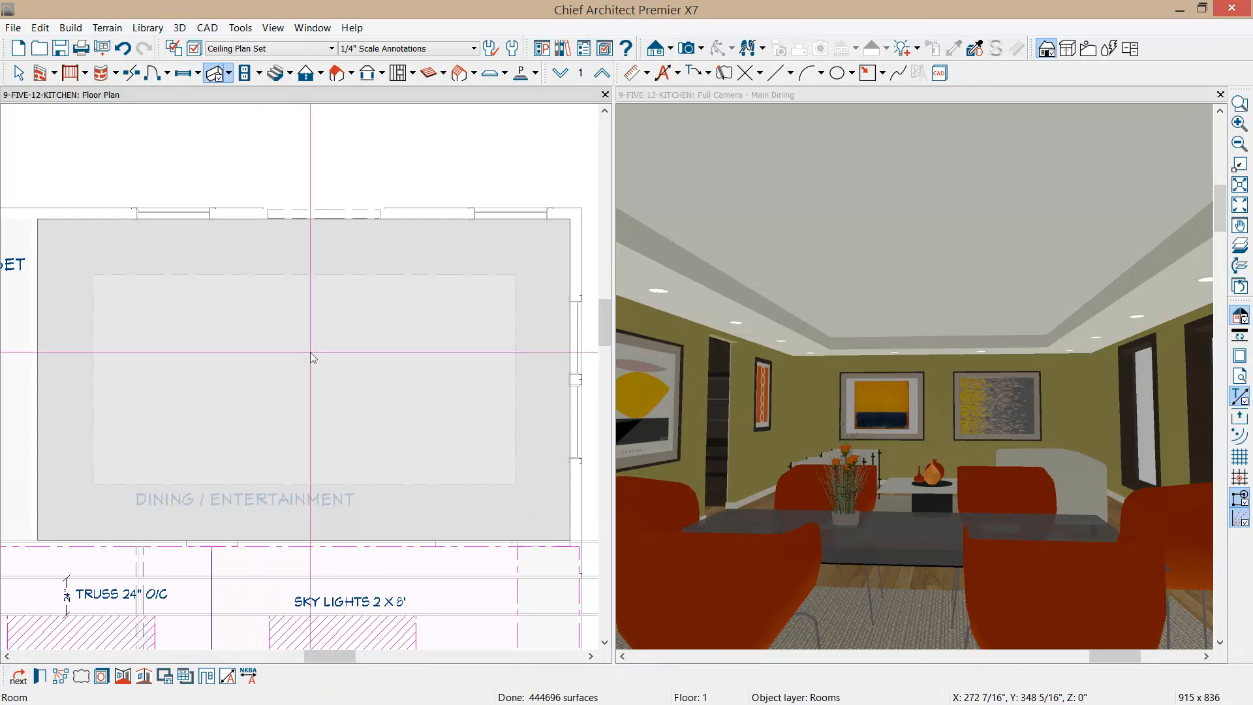
{"action": "double_click", "coordinate": [311, 353]}
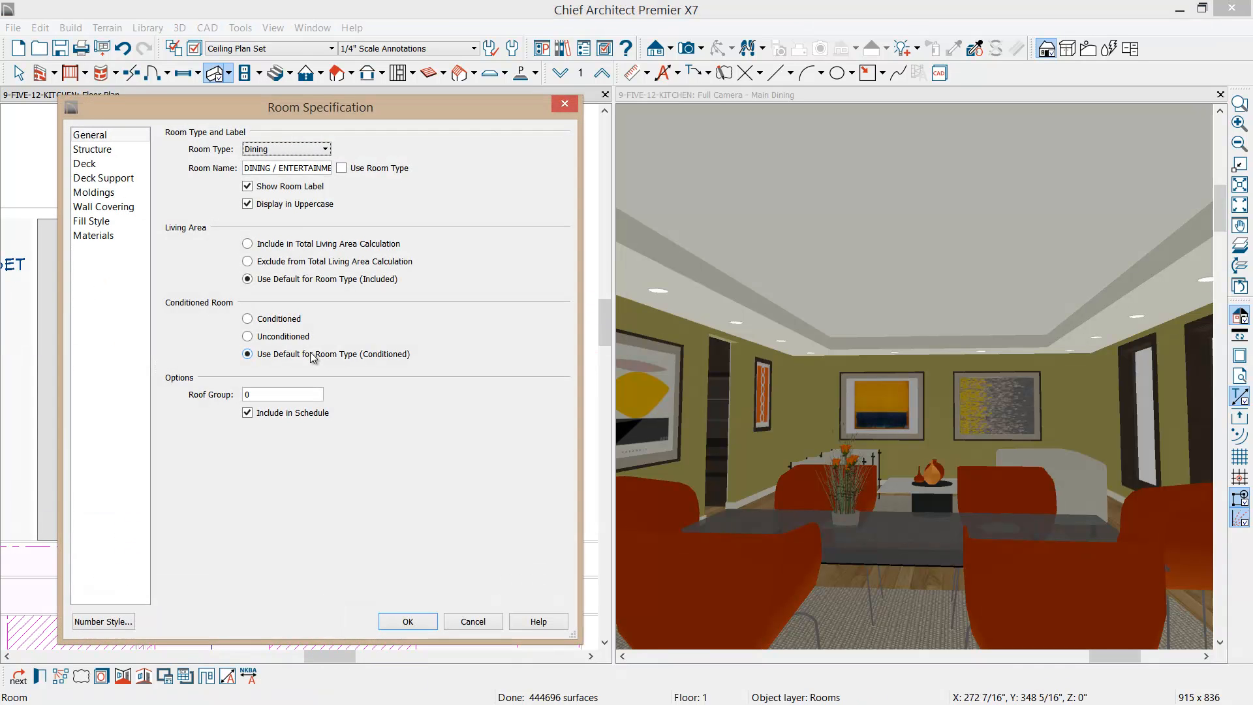
{"action": "left_click", "coordinate": [121, 191]}
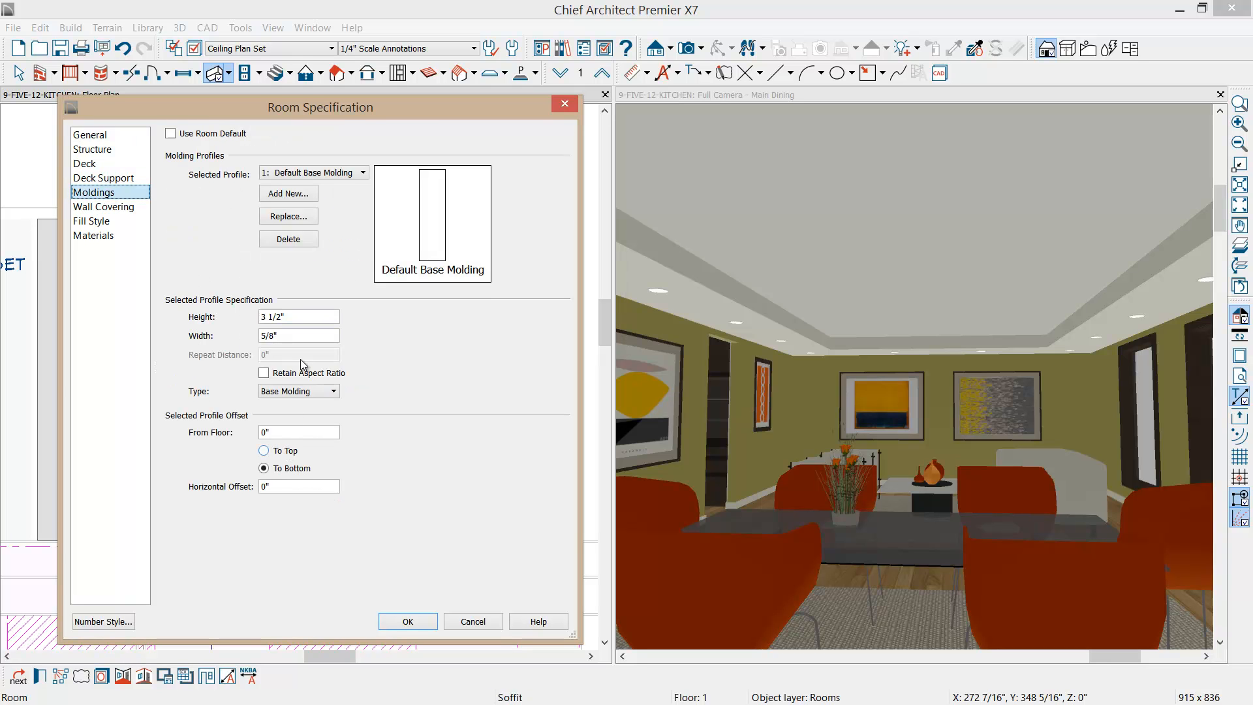
{"action": "left_click", "coordinate": [327, 174]}
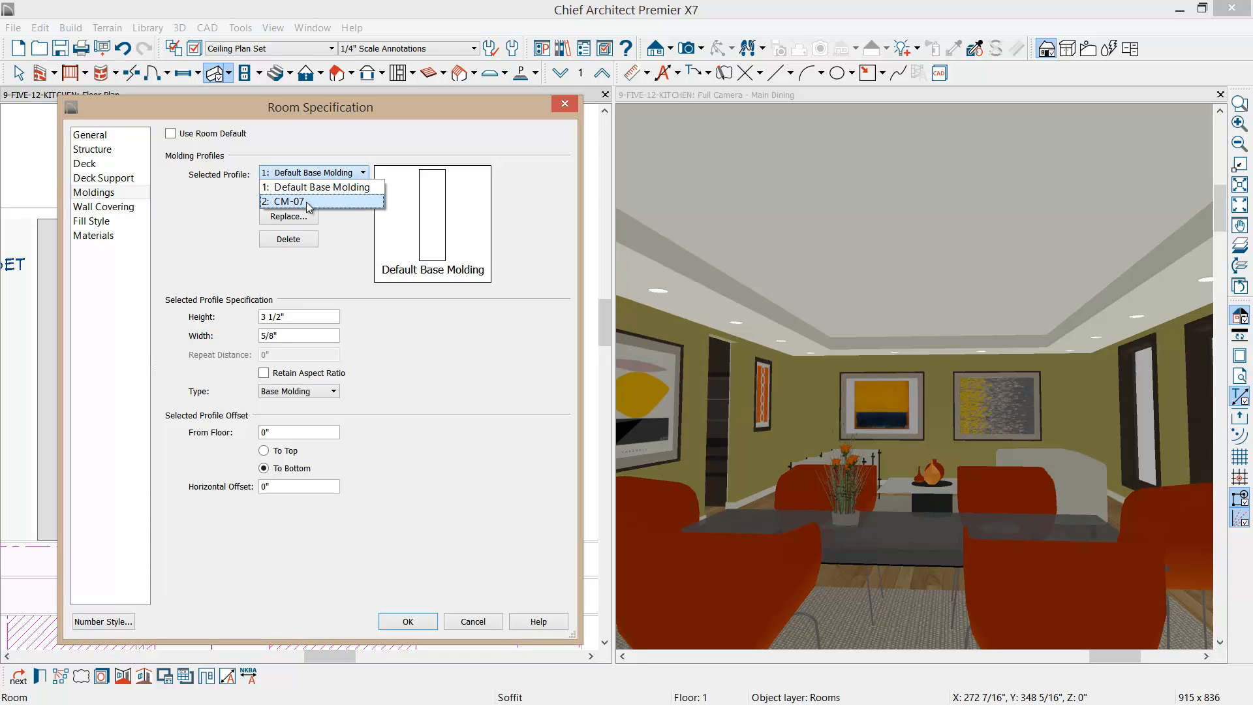
{"action": "left_click", "coordinate": [308, 201]}
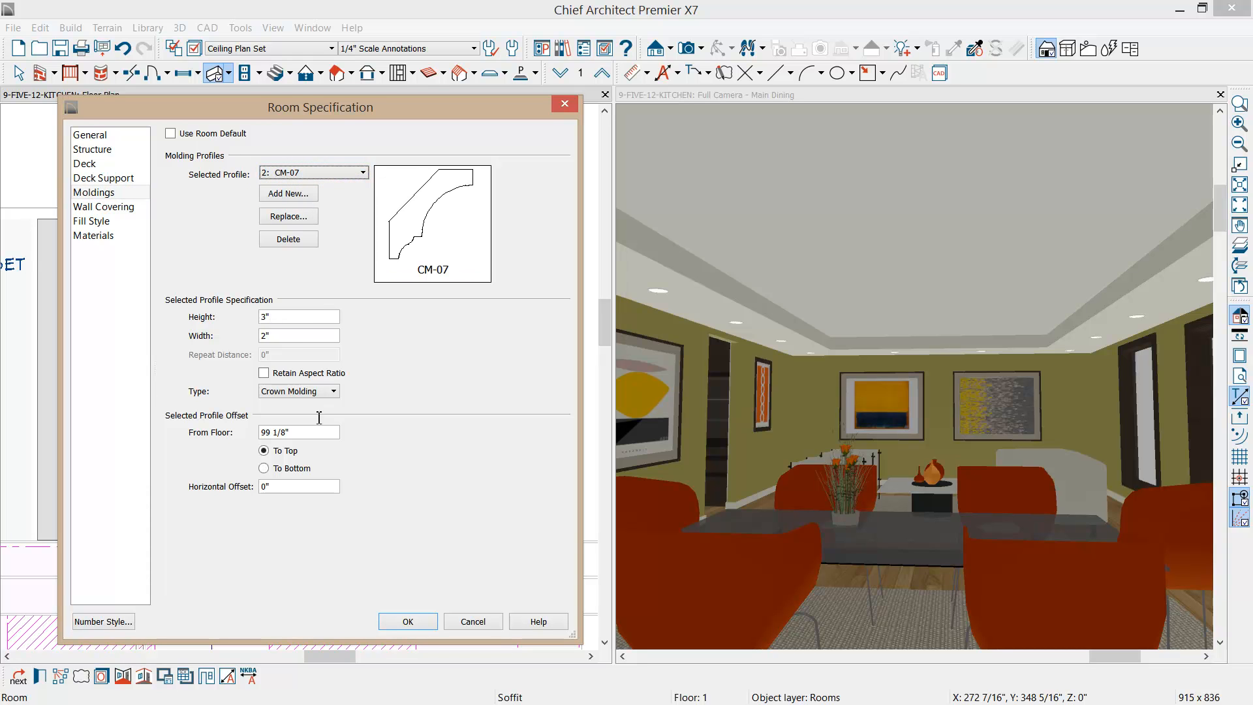
{"action": "left_click", "coordinate": [265, 432]}
{"action": "left_click", "coordinate": [418, 621]}
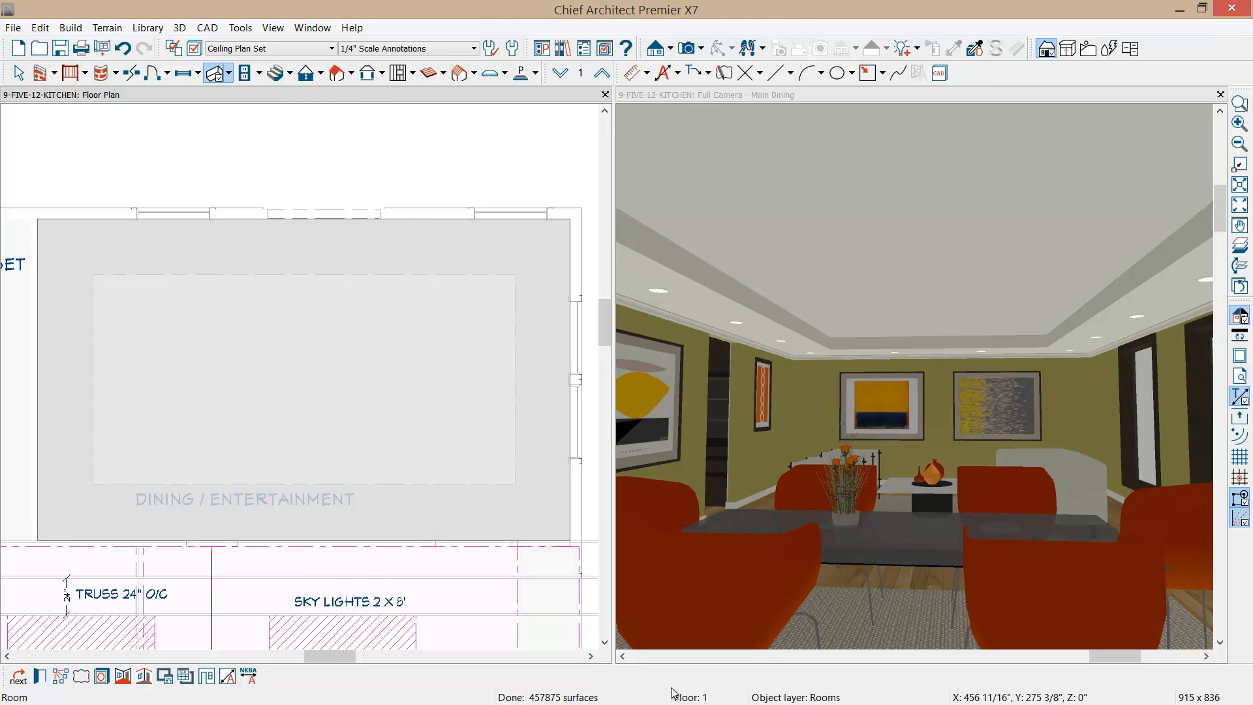
Step: Switch to Windows Photo Viewer and compare the flat-ceiling and soffit-ceiling renderings of the dining room
{"action": "key", "text": "alt+Tab"}
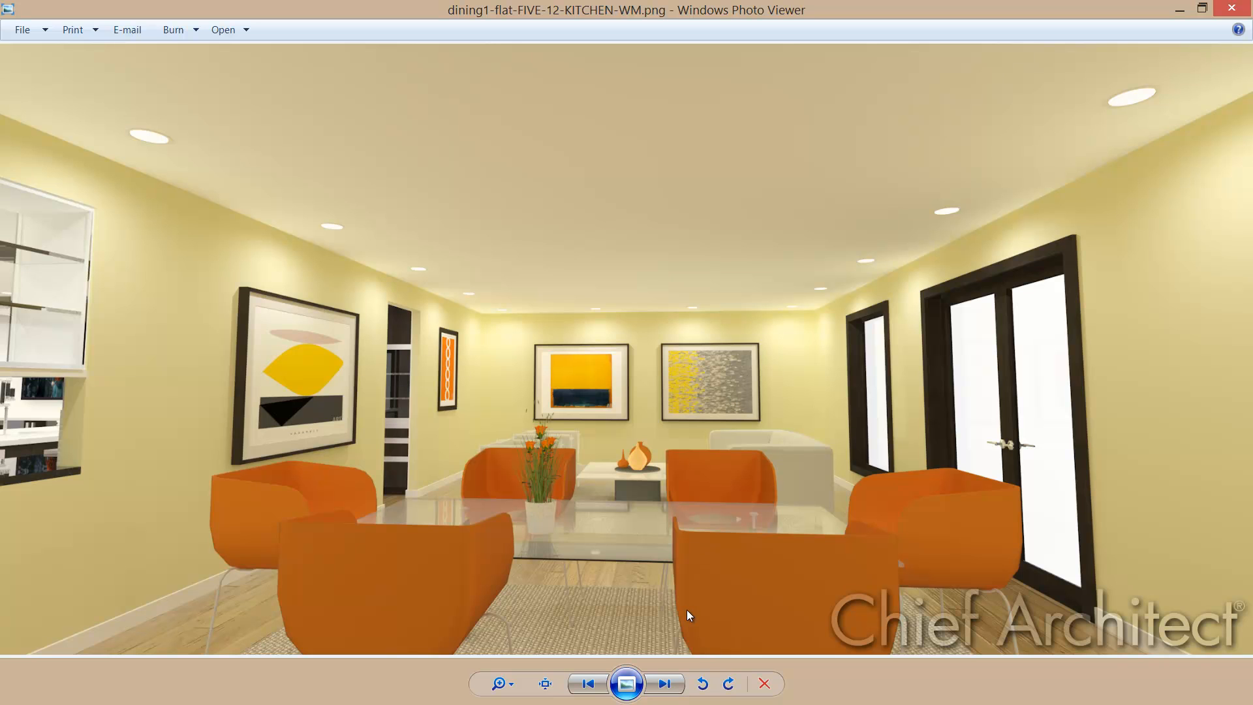
{"action": "left_click", "coordinate": [665, 684]}
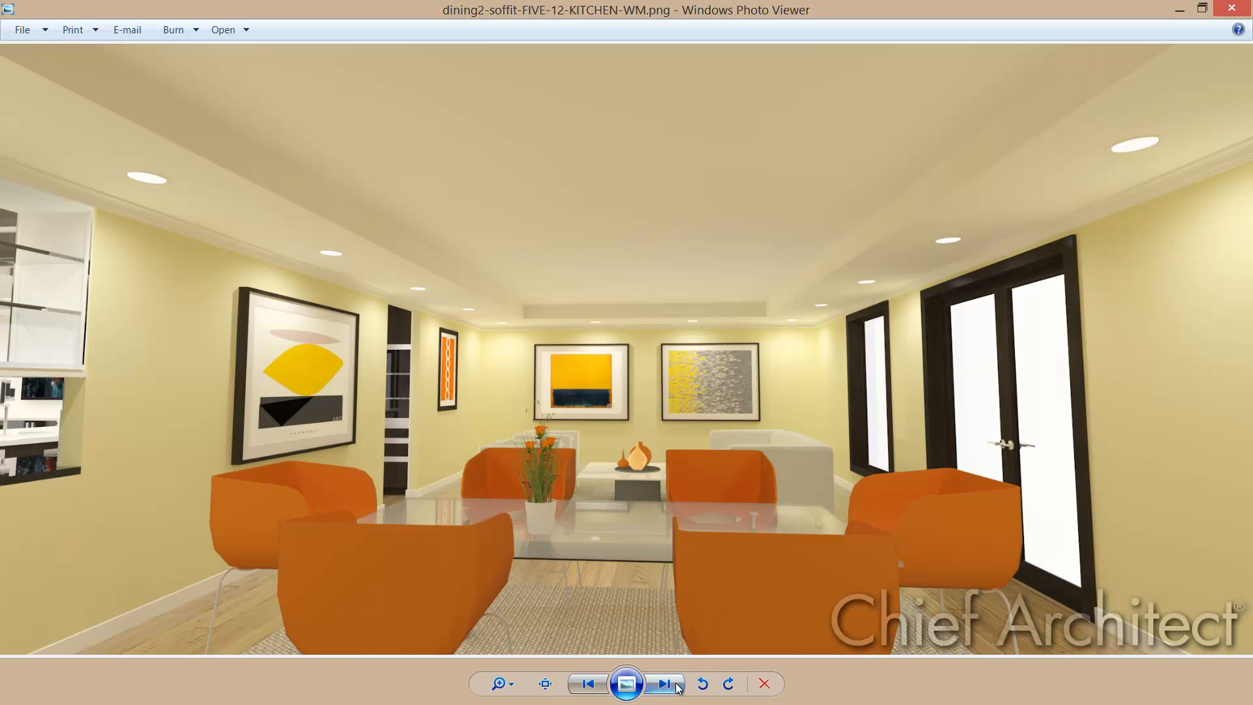
{"action": "left_click", "coordinate": [664, 685]}
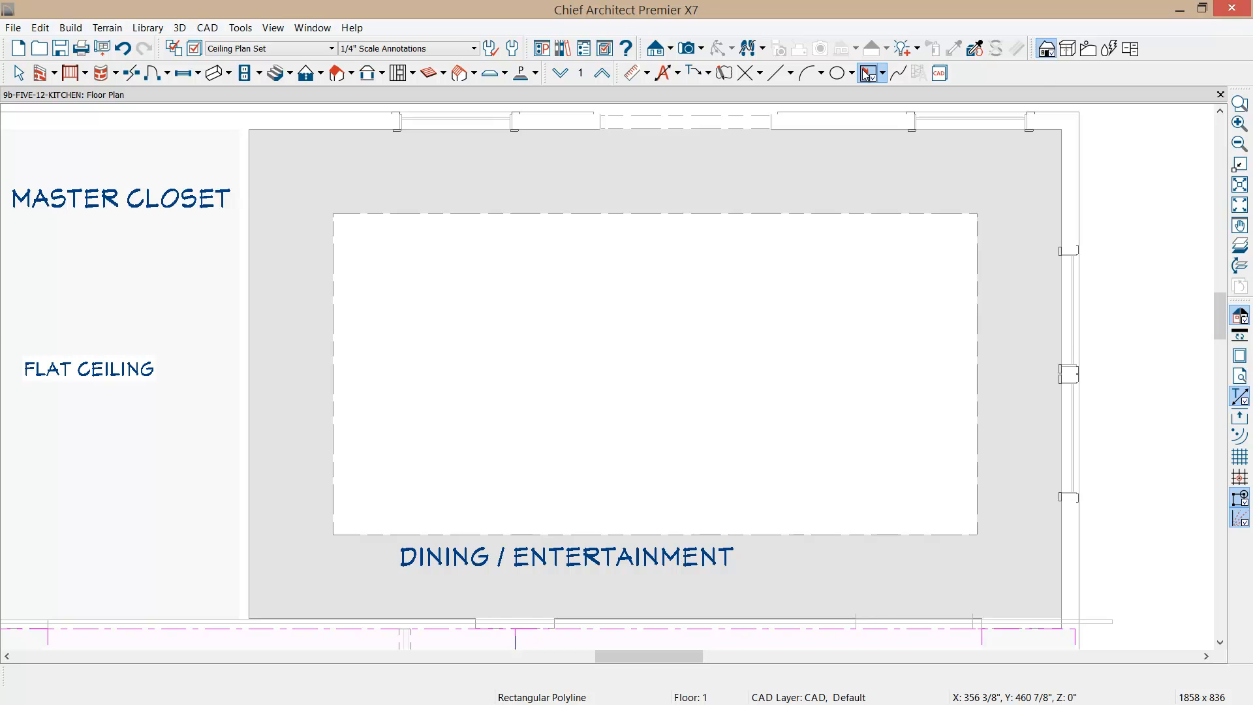
Step: Place an 8-sided regular polygon with 20" sides in the soffit opening's upper-left corner, turning on display of the "CAD, Default" layer
{"action": "left_click", "coordinate": [883, 74]}
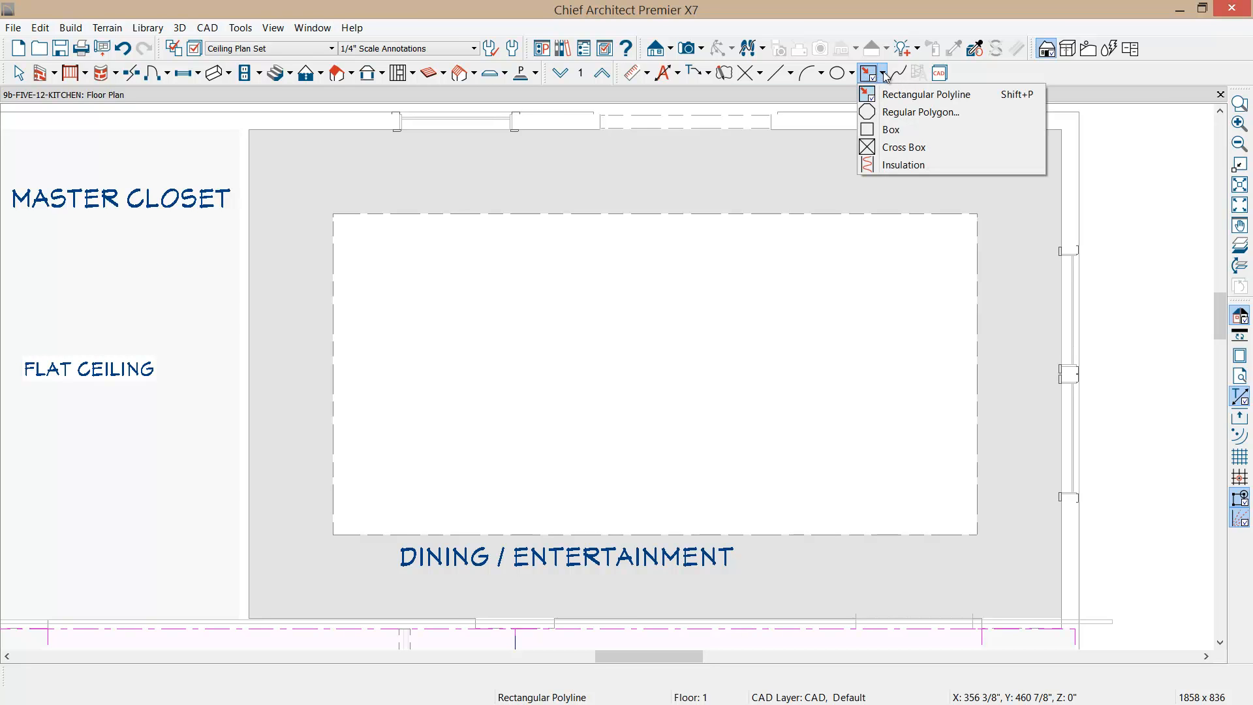
{"action": "left_click", "coordinate": [906, 113]}
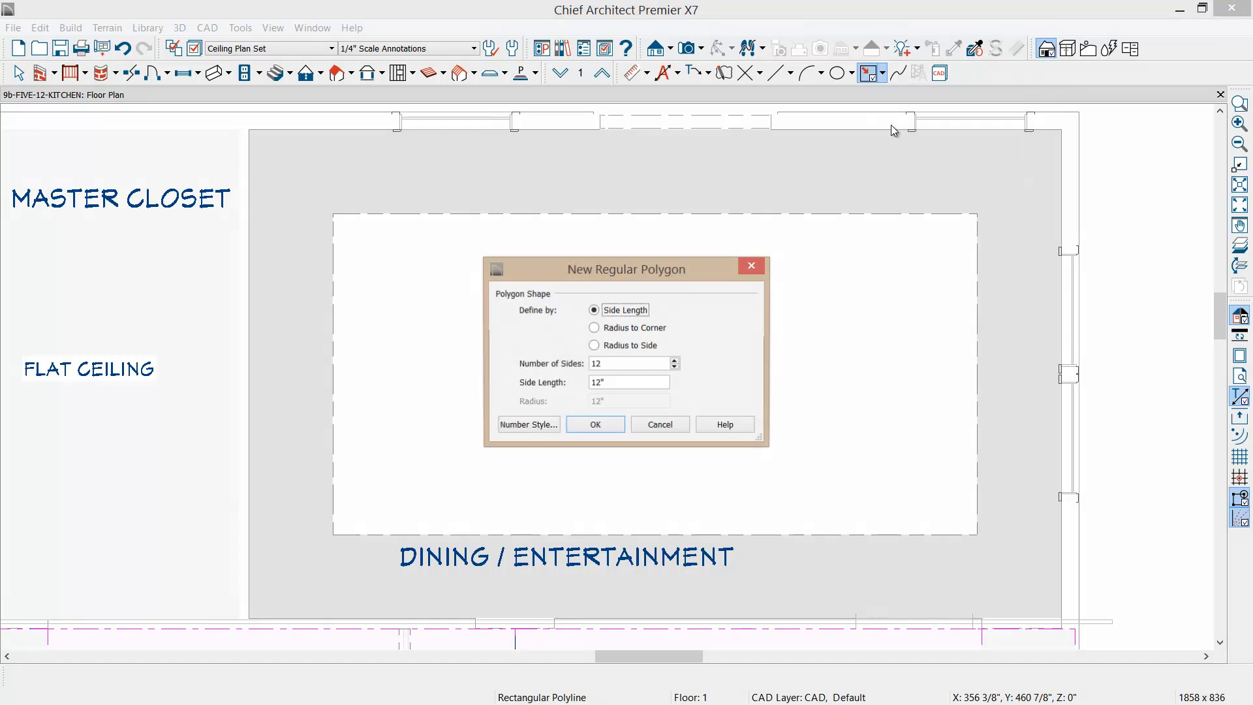
{"action": "double_click", "coordinate": [624, 370]}
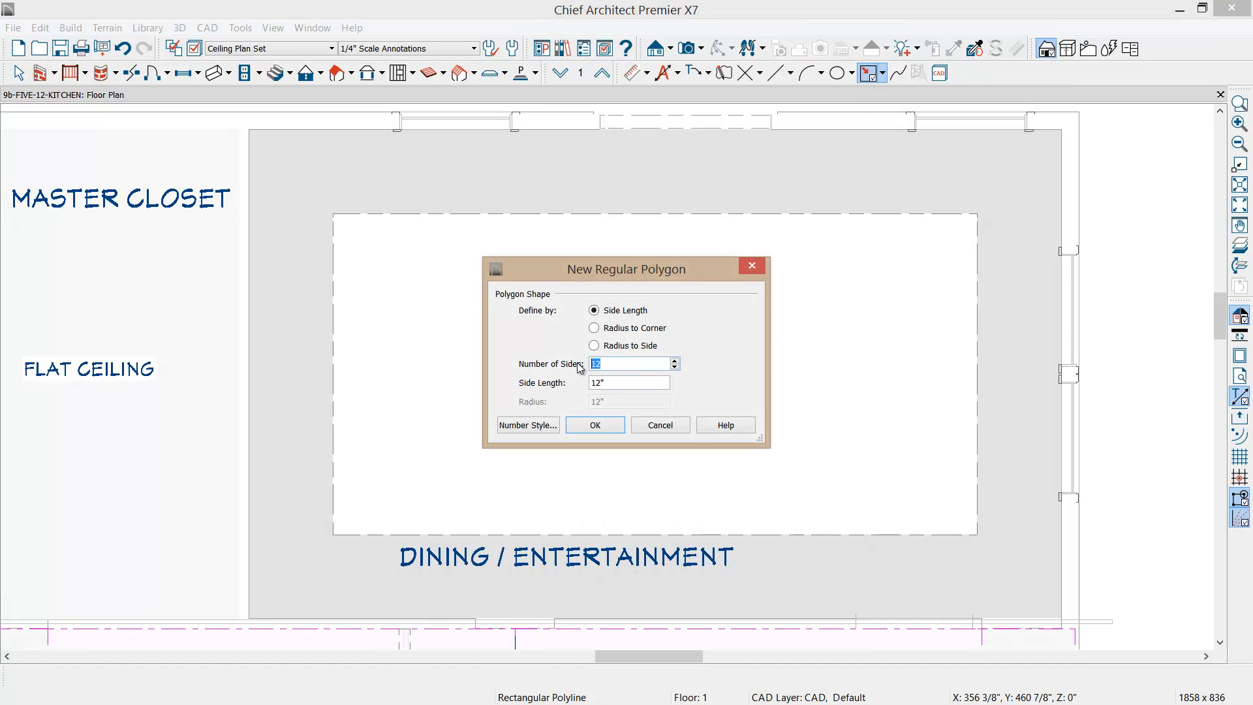
{"action": "type", "text": "8"}
{"action": "key", "text": "Tab"}
{"action": "type", "text": "20"}
{"action": "left_click", "coordinate": [612, 433]}
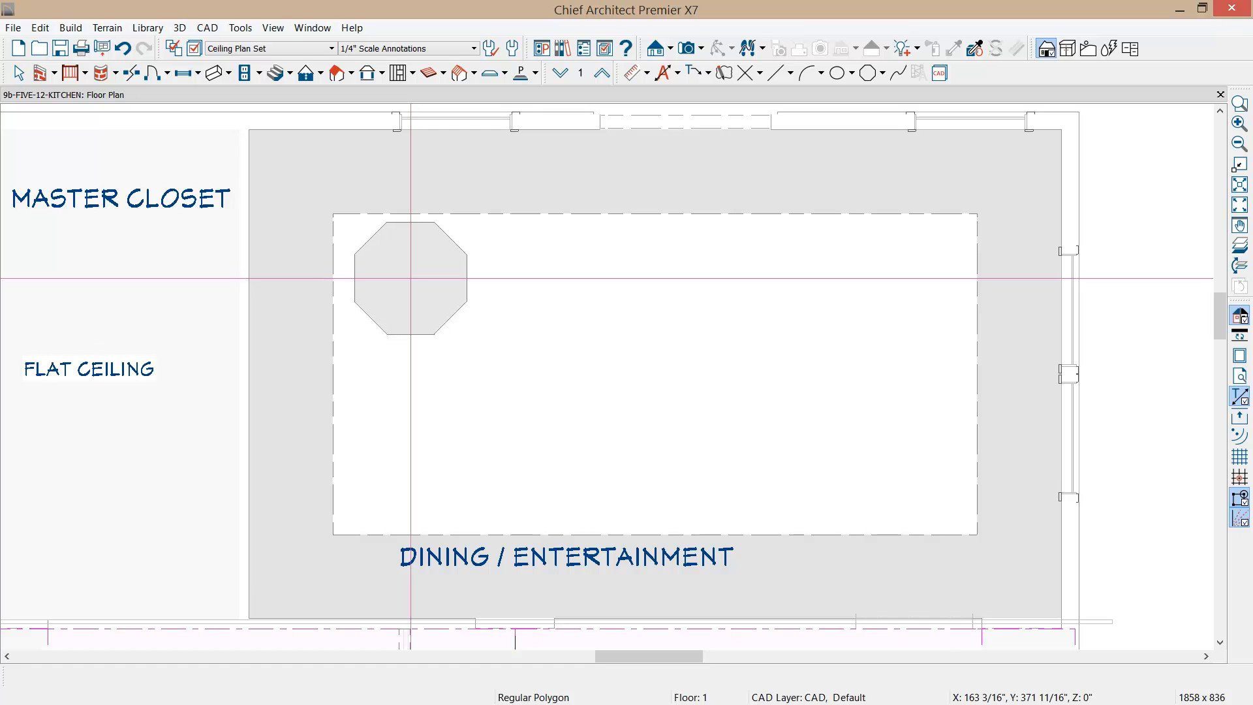
{"action": "left_click", "coordinate": [411, 278]}
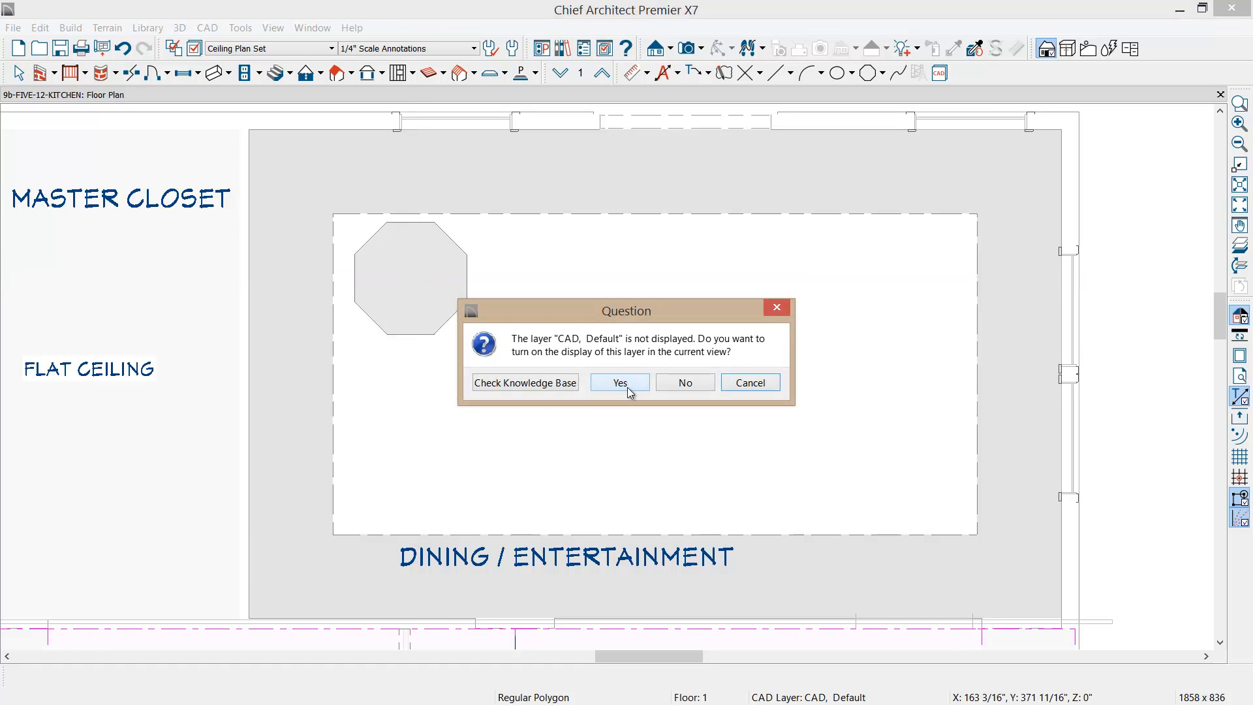
{"action": "left_click", "coordinate": [627, 387]}
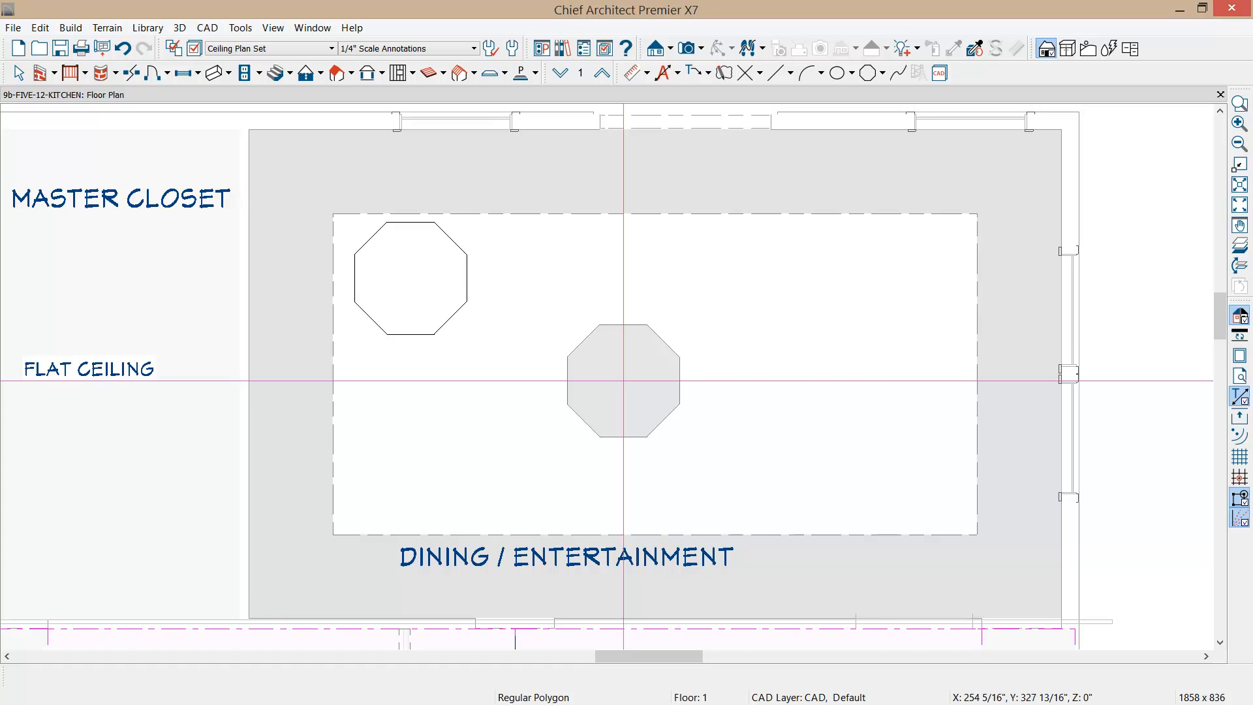
{"action": "key", "text": "space"}
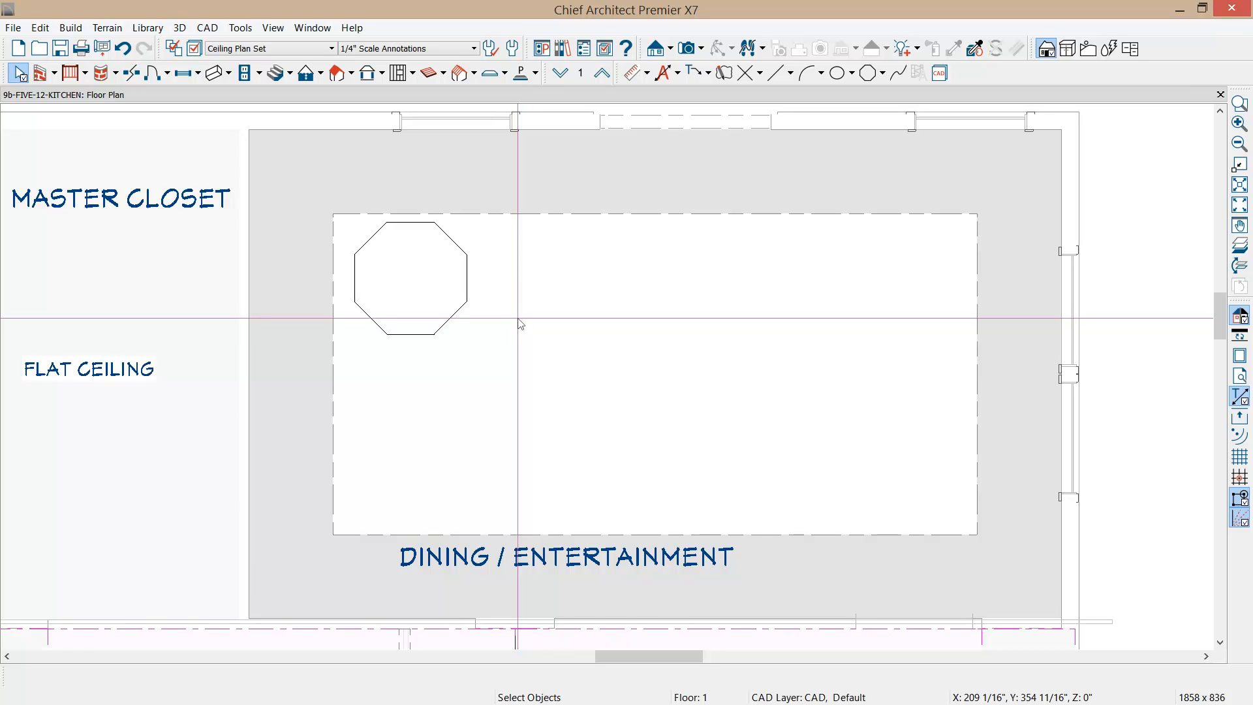
Step: Convert the octagon to a molding polyline and set its height to 94"
{"action": "left_click", "coordinate": [451, 317]}
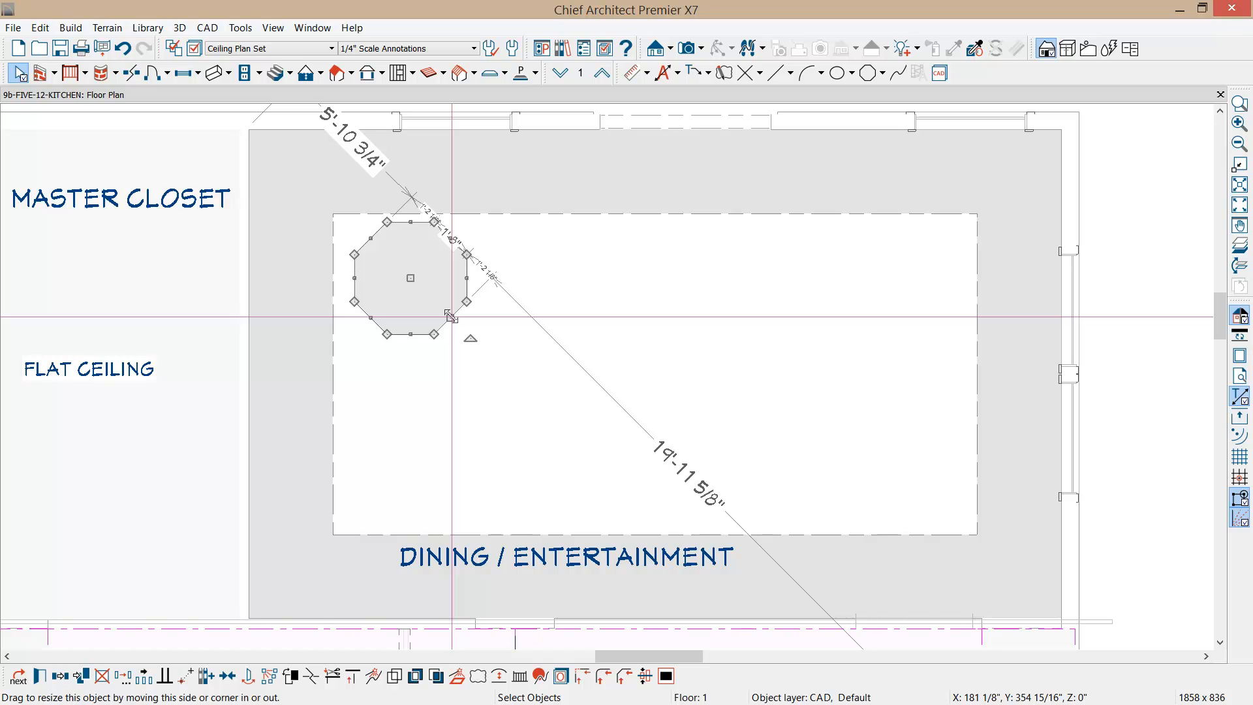
{"action": "left_click", "coordinate": [458, 677]}
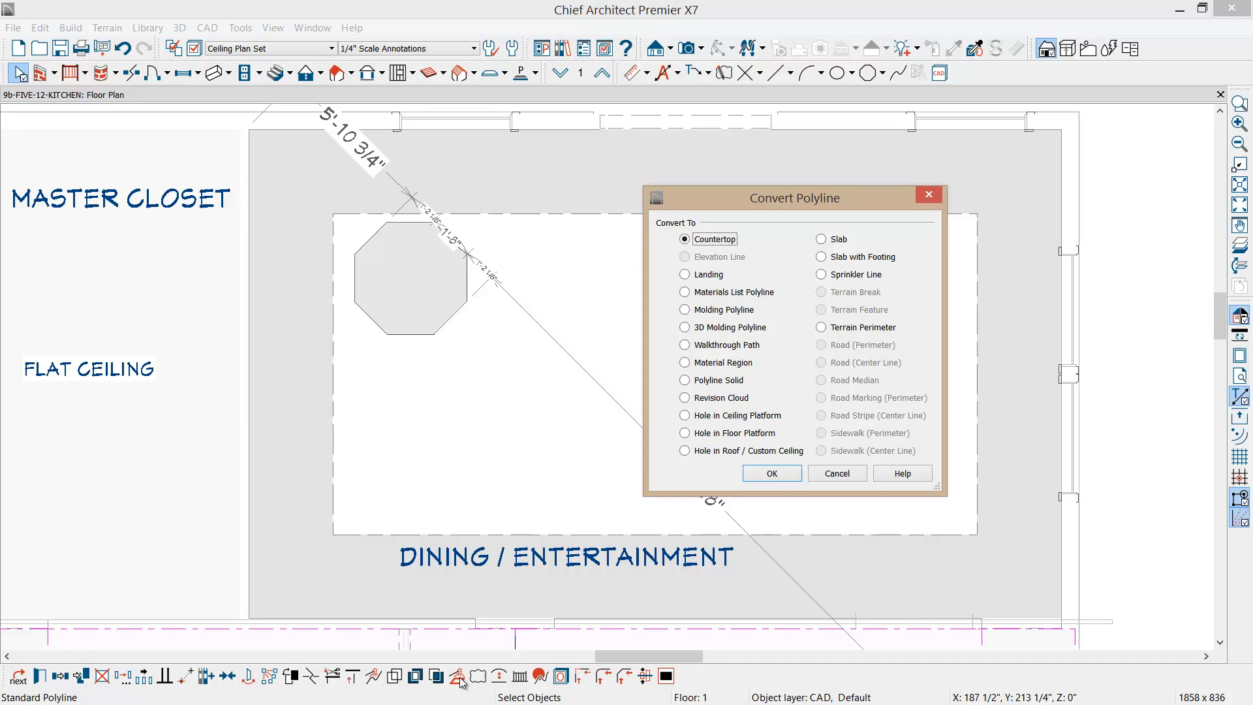
{"action": "left_click", "coordinate": [684, 310]}
{"action": "left_click", "coordinate": [783, 475]}
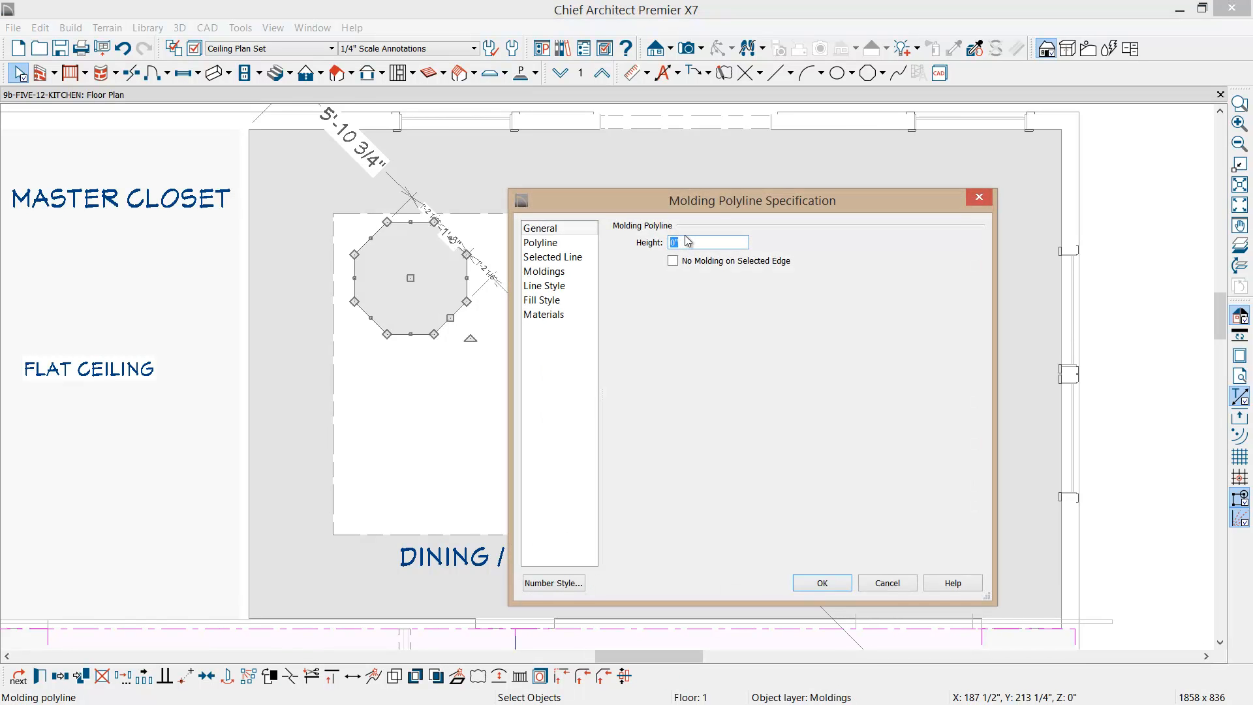
{"action": "type", "text": "94"}
Step: Add the molding-profile-for-Octagon profile from the User Catalog's FIVE-12 folder to the octagonal molding polyline
{"action": "left_click", "coordinate": [533, 272]}
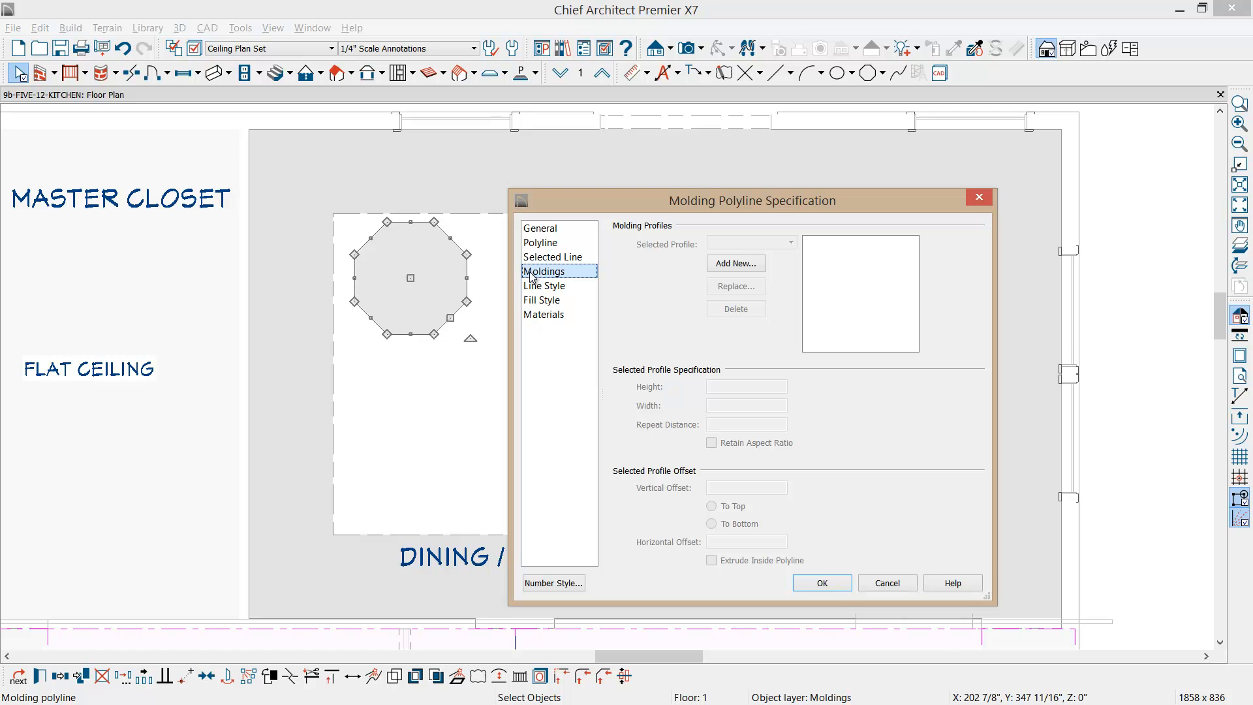
{"action": "left_click", "coordinate": [753, 263]}
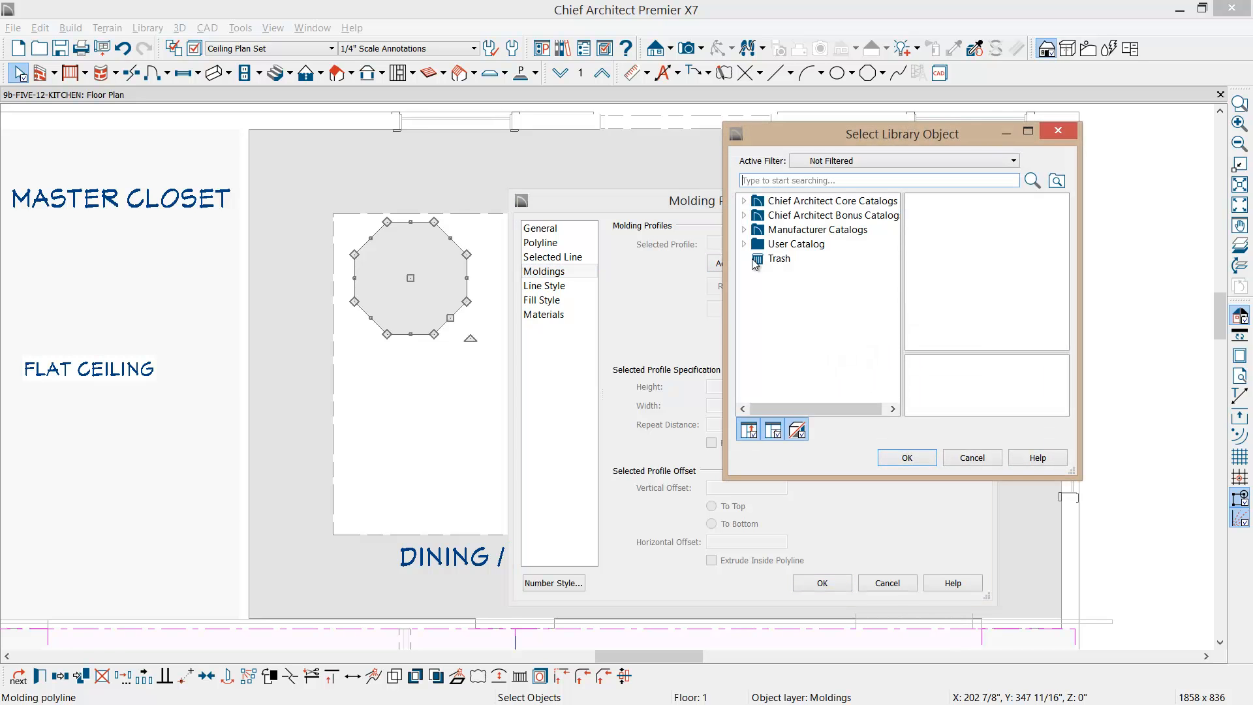
{"action": "left_click", "coordinate": [756, 202]}
{"action": "left_click", "coordinate": [756, 216]}
{"action": "left_click", "coordinate": [770, 230]}
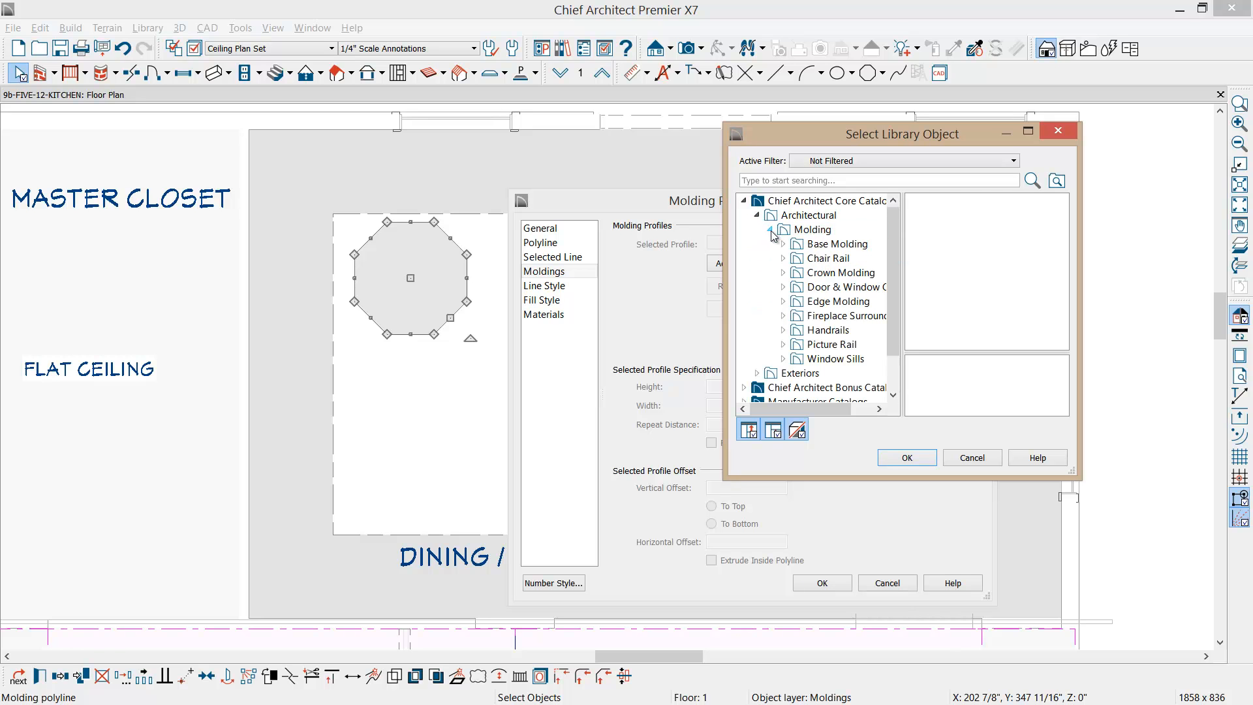
{"action": "left_click", "coordinate": [815, 273]}
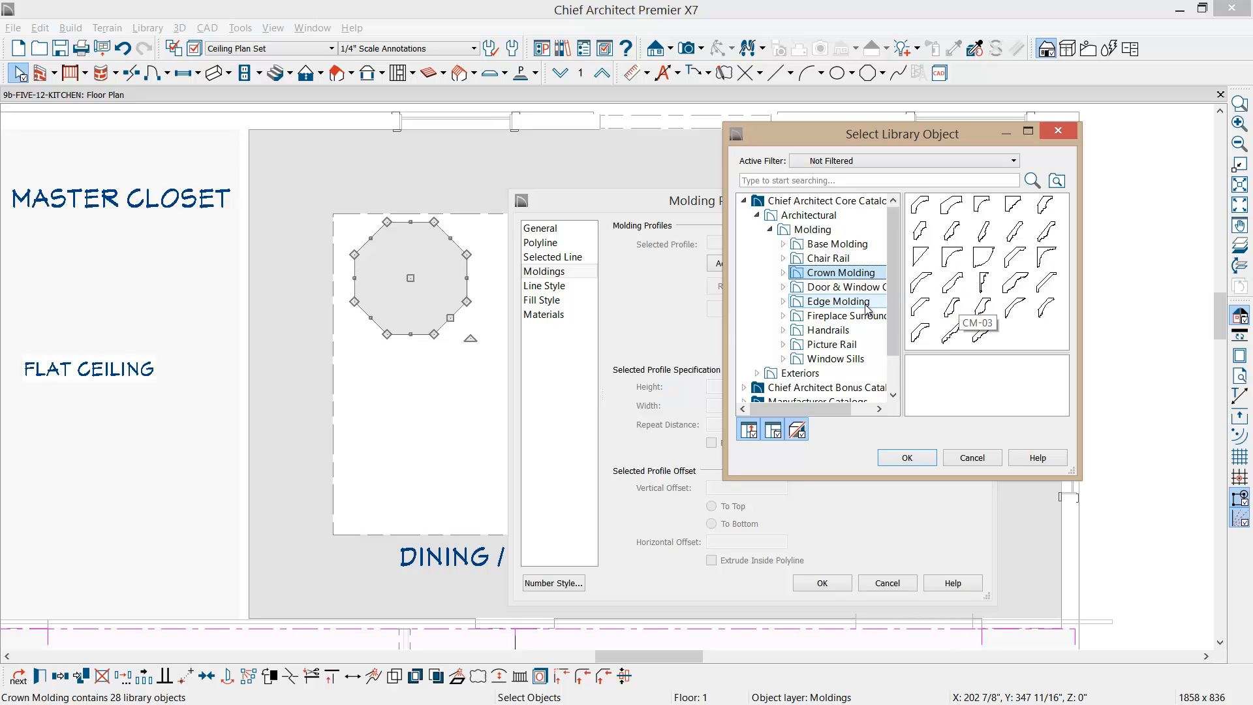
{"action": "scroll", "coordinate": [774, 380], "scroll_direction": "down", "scroll_amount": 2}
{"action": "double_click", "coordinate": [776, 374]}
{"action": "left_click_drag", "start_coordinate": [897, 353], "coordinate": [900, 385]}
{"action": "left_click", "coordinate": [758, 344]}
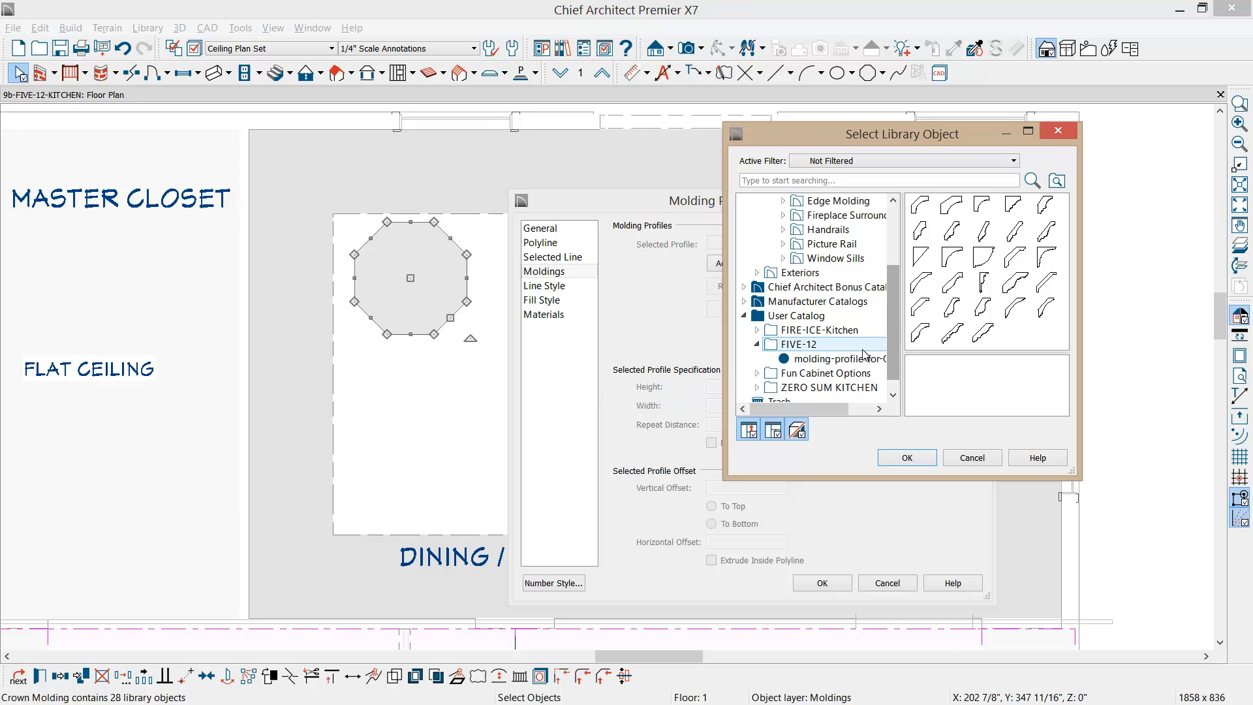
{"action": "left_click", "coordinate": [841, 360]}
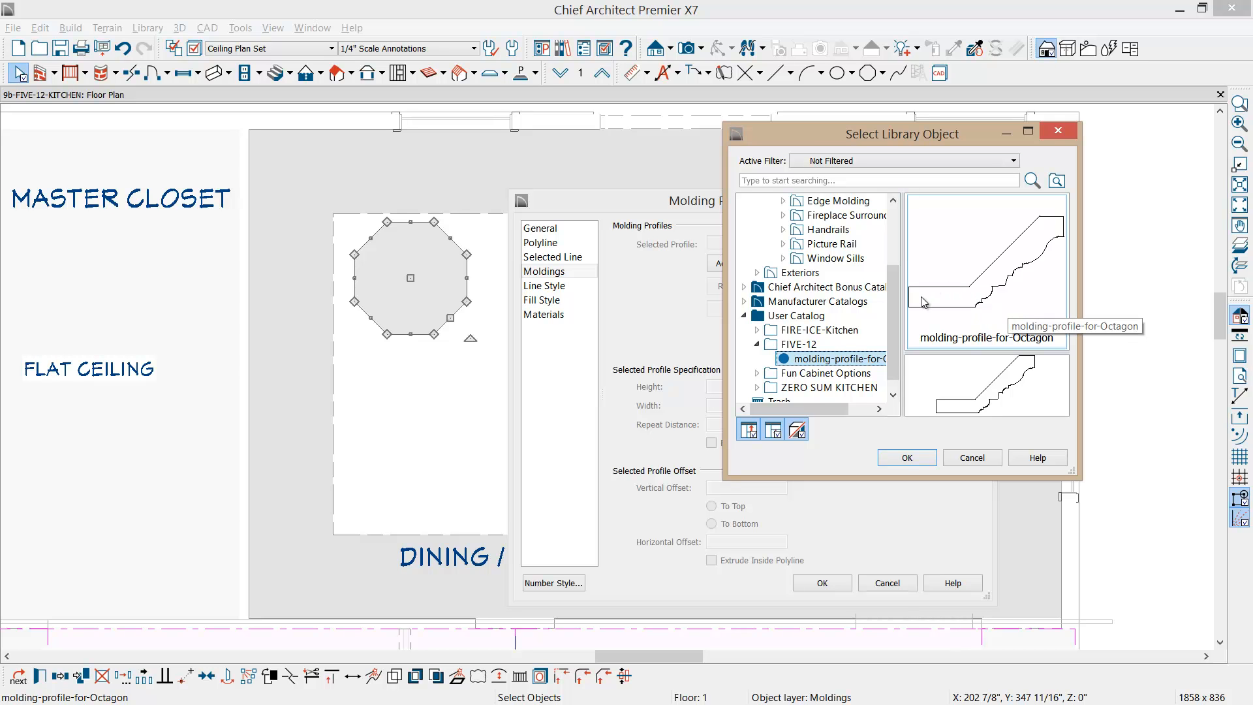
{"action": "left_click", "coordinate": [910, 458]}
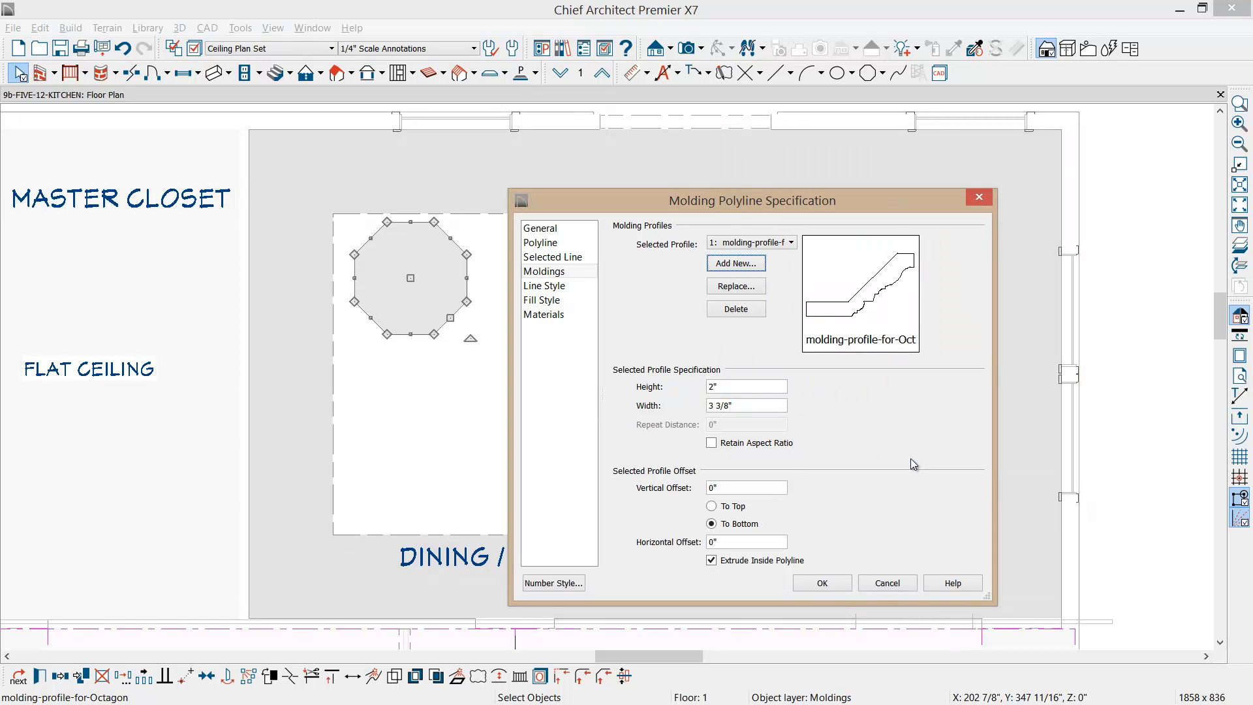
Step: Set the octagon molding profile's width to 4" and apply the specification
{"action": "left_click_drag", "start_coordinate": [749, 388], "coordinate": [690, 390]}
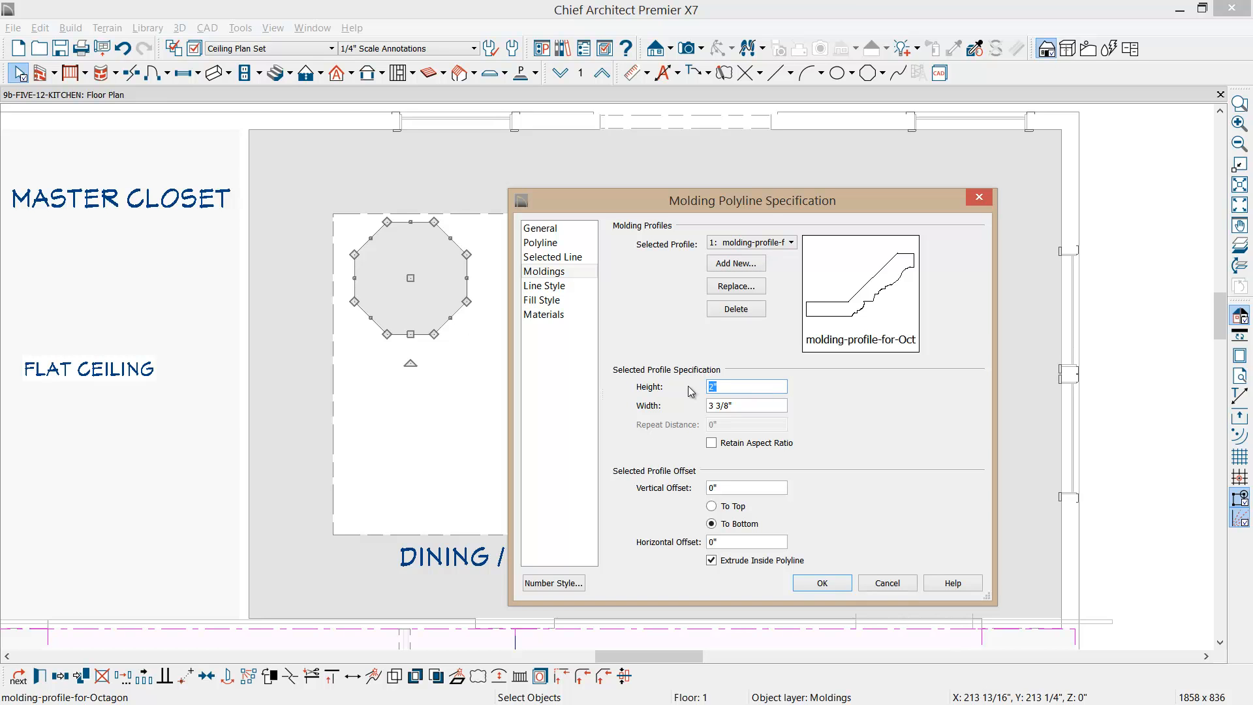
{"action": "key", "text": "Tab"}
{"action": "type", "text": "4"}
{"action": "left_click", "coordinate": [821, 583]}
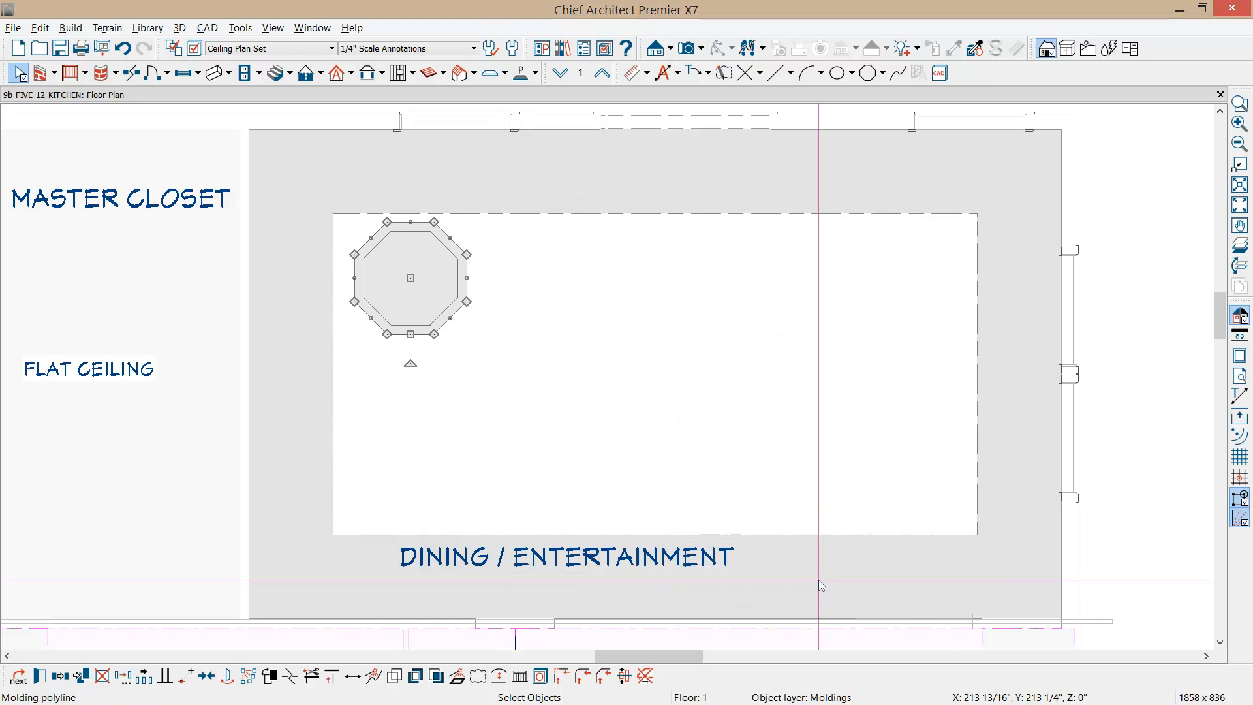
Step: Inspect the octagonal molding on the dining room ceiling in a full camera view, and close that view
{"action": "left_click", "coordinate": [688, 55]}
{"action": "left_click_drag", "start_coordinate": [694, 428], "coordinate": [506, 328]}
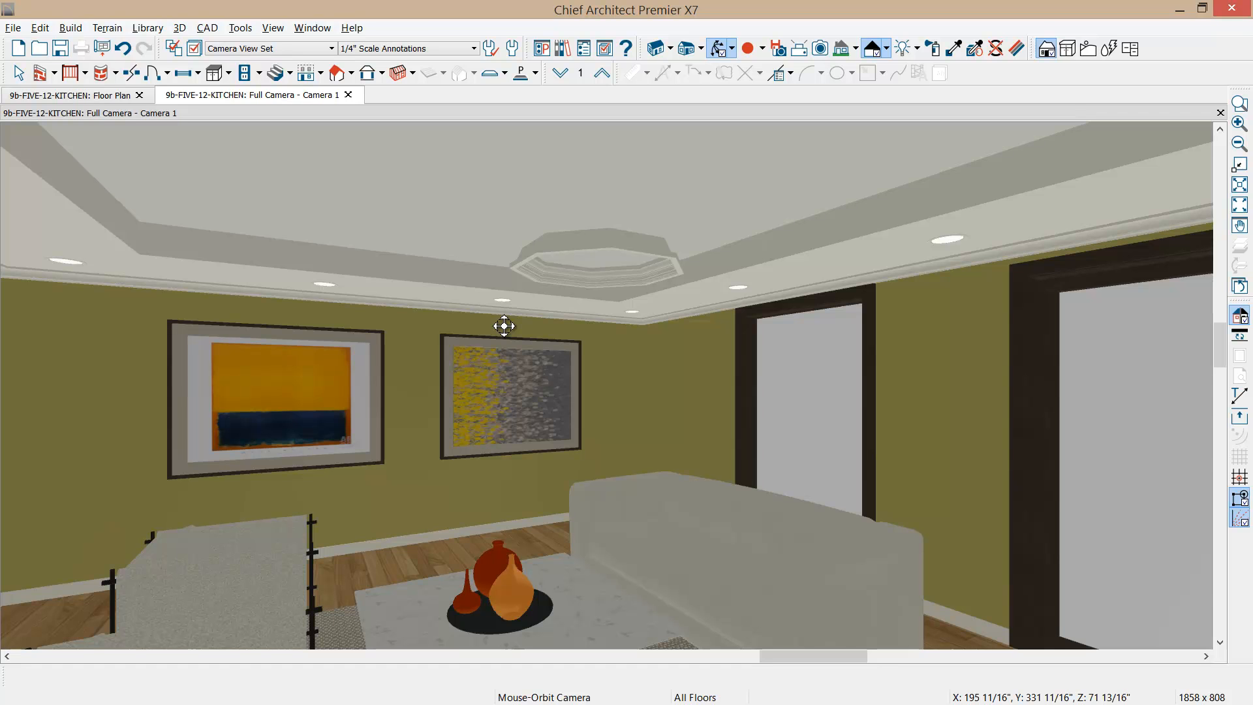
{"action": "key", "text": "ctrl+F4"}
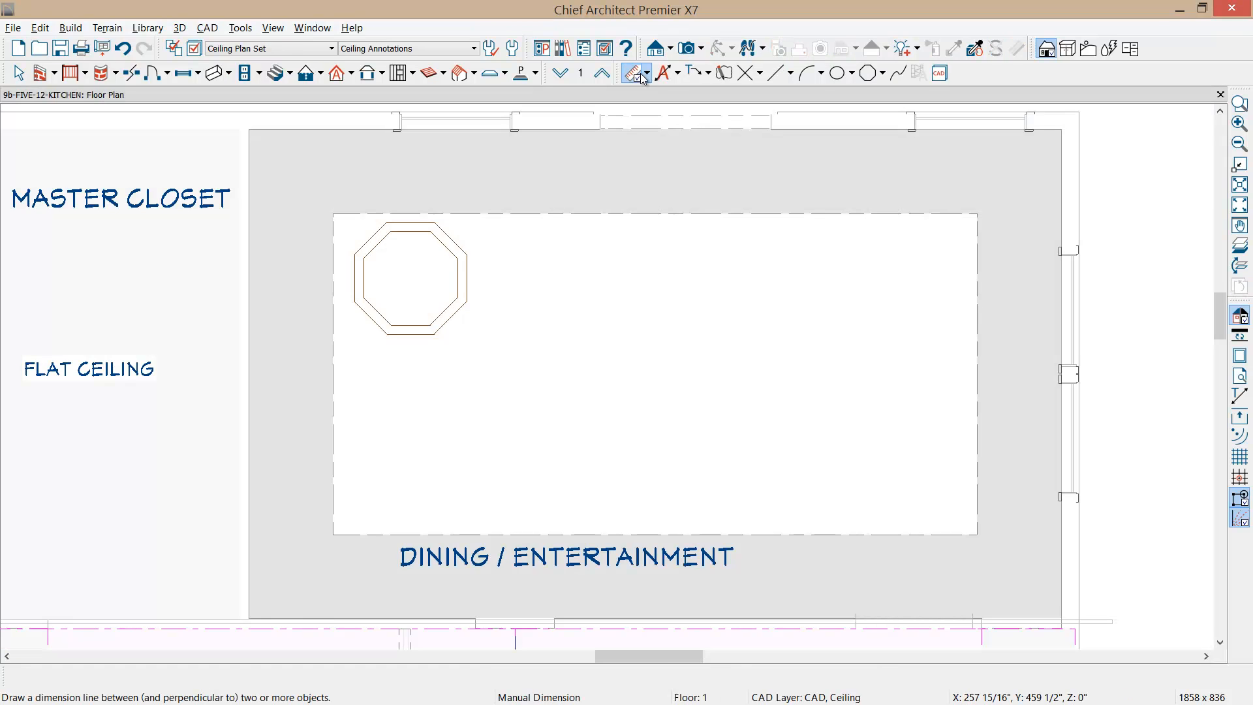
Step: Measure the octagonal molding's overall width between its two vertical sides with the Tape Measure
{"action": "left_click", "coordinate": [647, 74]}
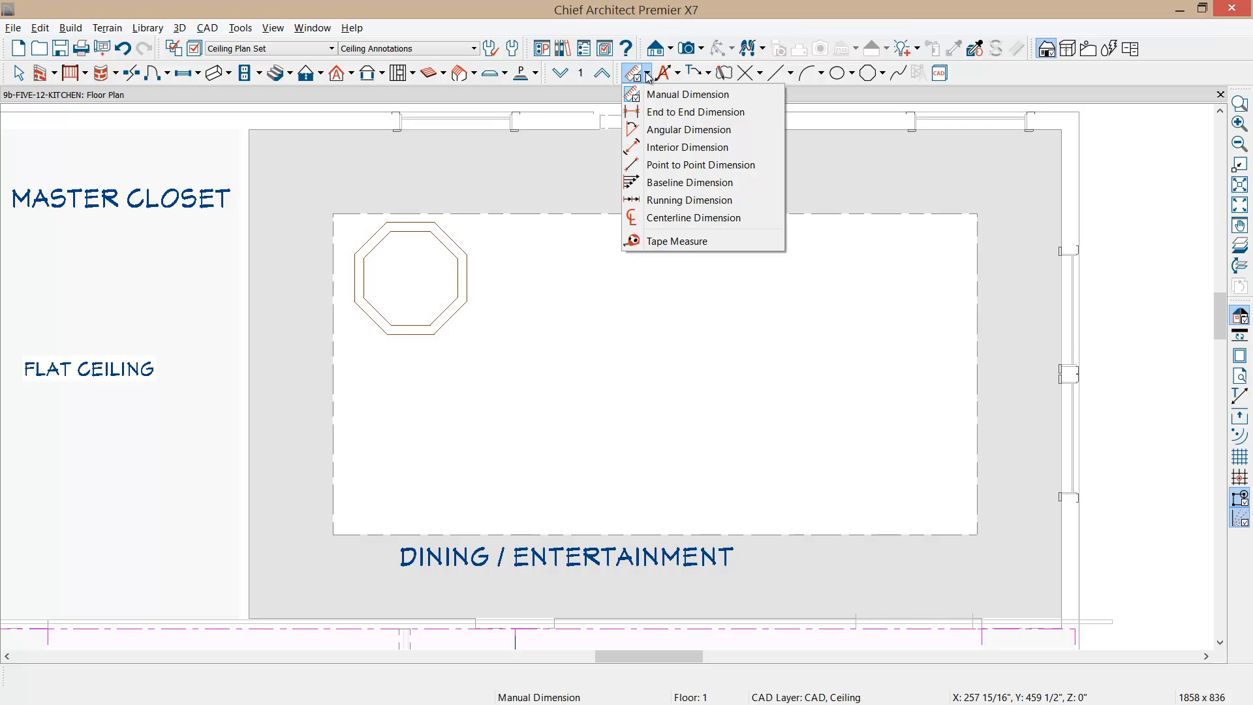
{"action": "left_click", "coordinate": [660, 242]}
{"action": "left_click_drag", "start_coordinate": [356, 276], "coordinate": [467, 282]}
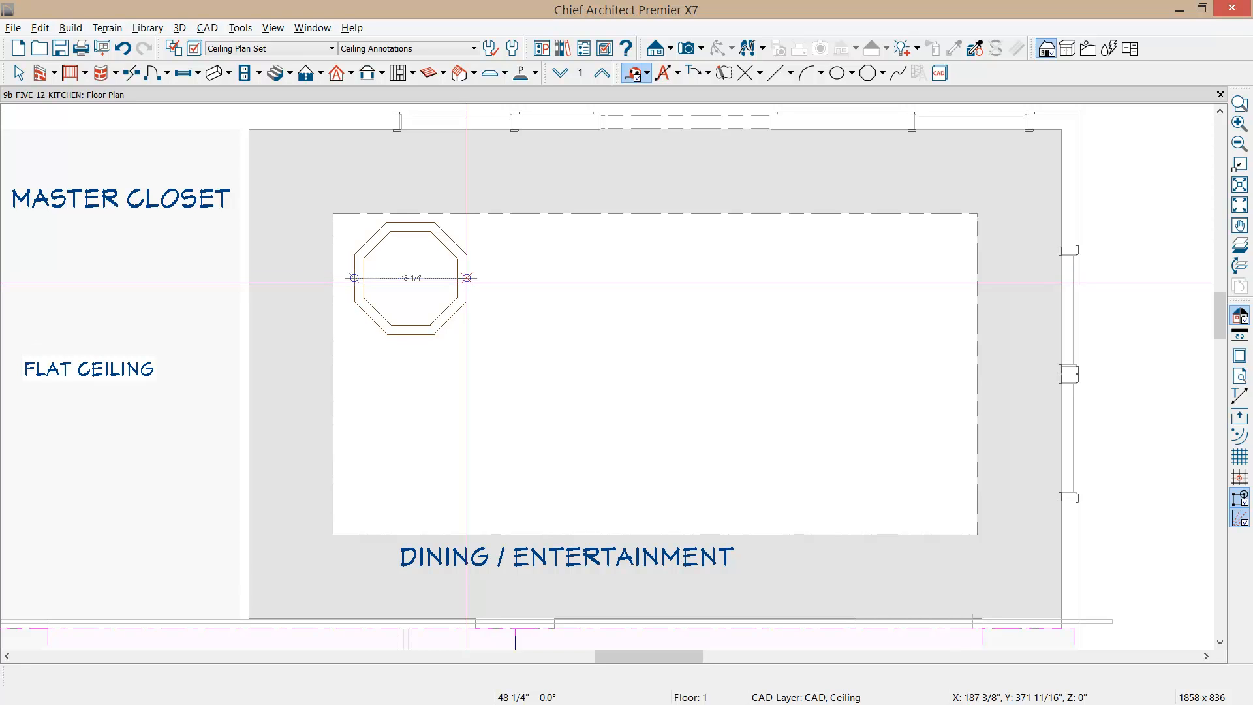
{"action": "left_click_drag", "start_coordinate": [466, 278], "coordinate": [466, 278]}
Step: Set up Multiple Copy for the octagonal molding using offsets between copies, with general objects' primary and secondary offsets at 46 1/4"
{"action": "left_click", "coordinate": [468, 285]}
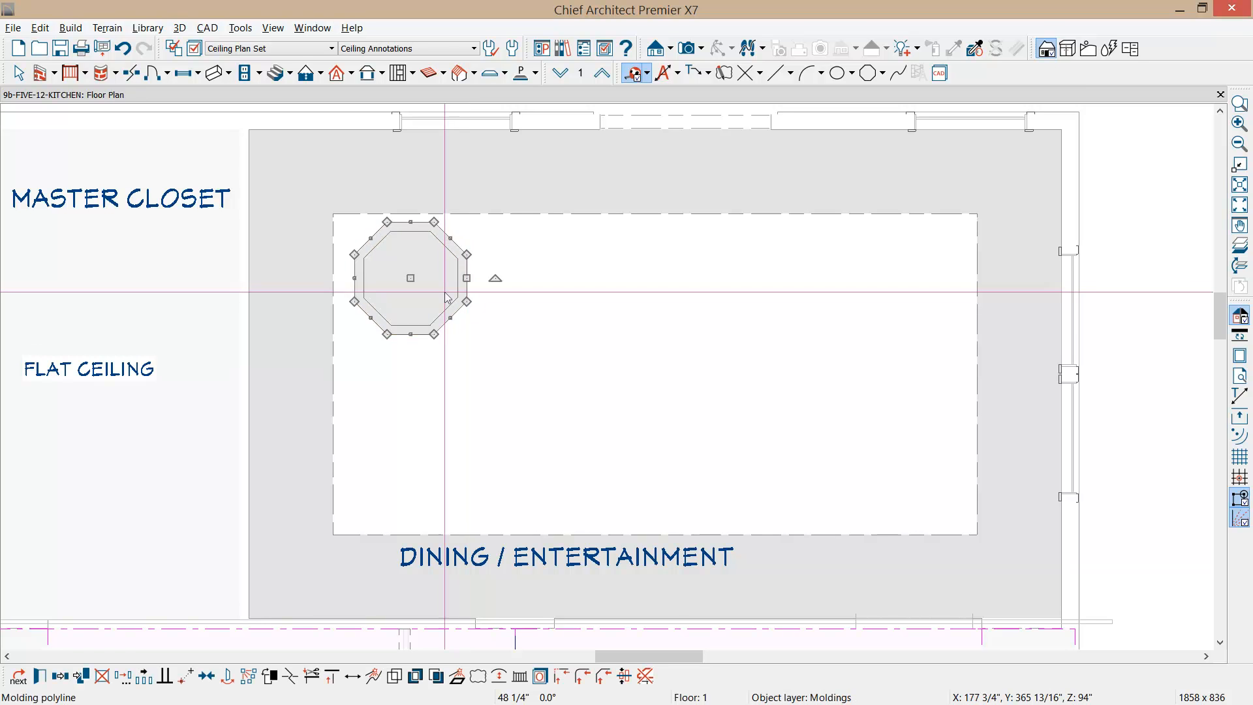
{"action": "left_click", "coordinate": [144, 677]}
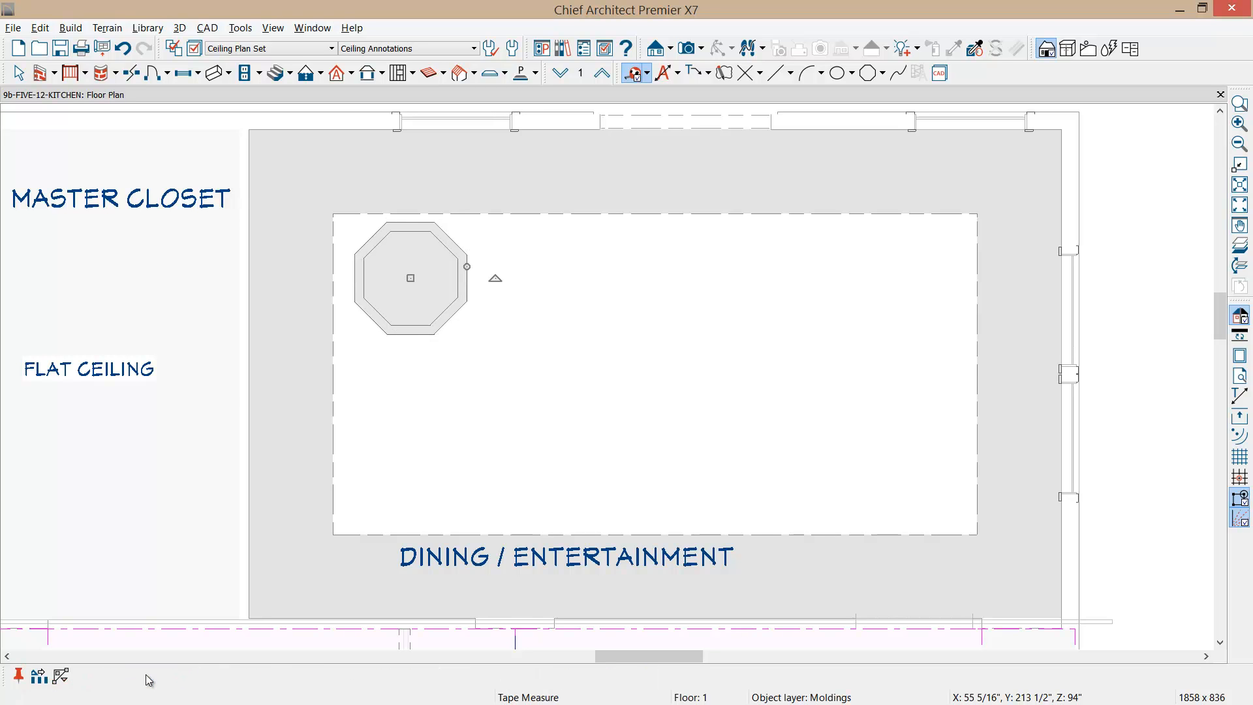
{"action": "left_click", "coordinate": [38, 677]}
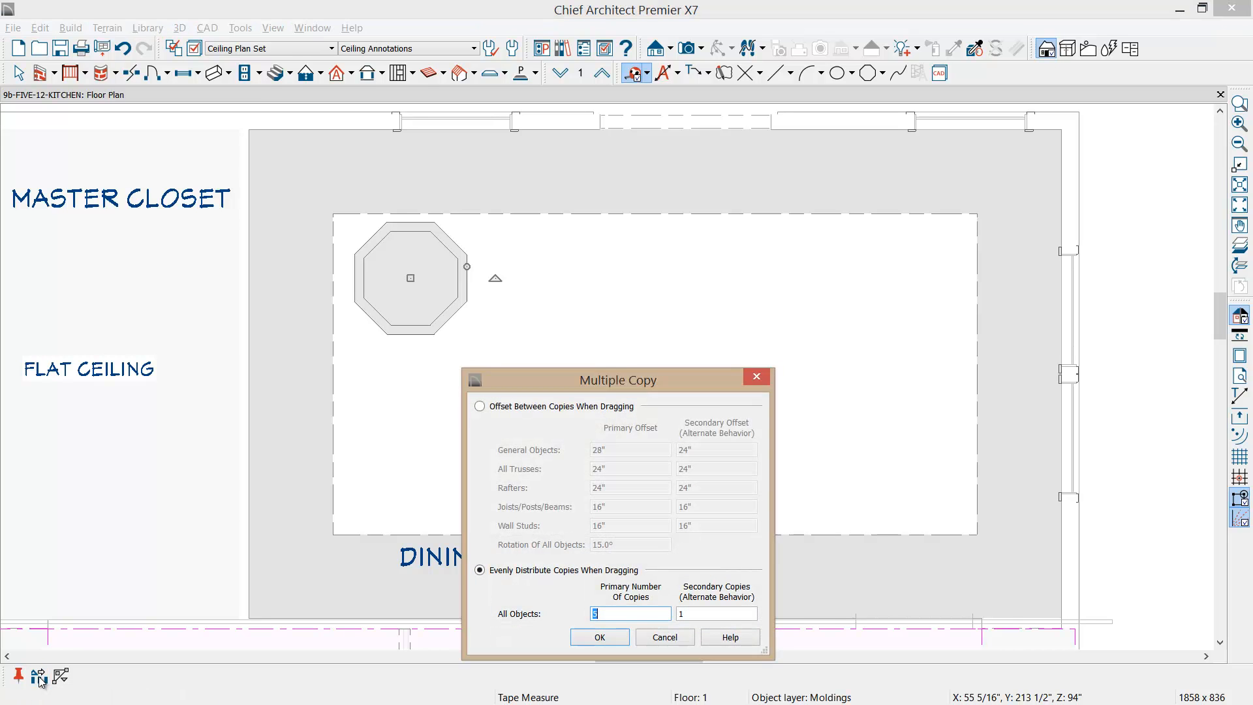
{"action": "left_click_drag", "start_coordinate": [699, 376], "coordinate": [822, 158]}
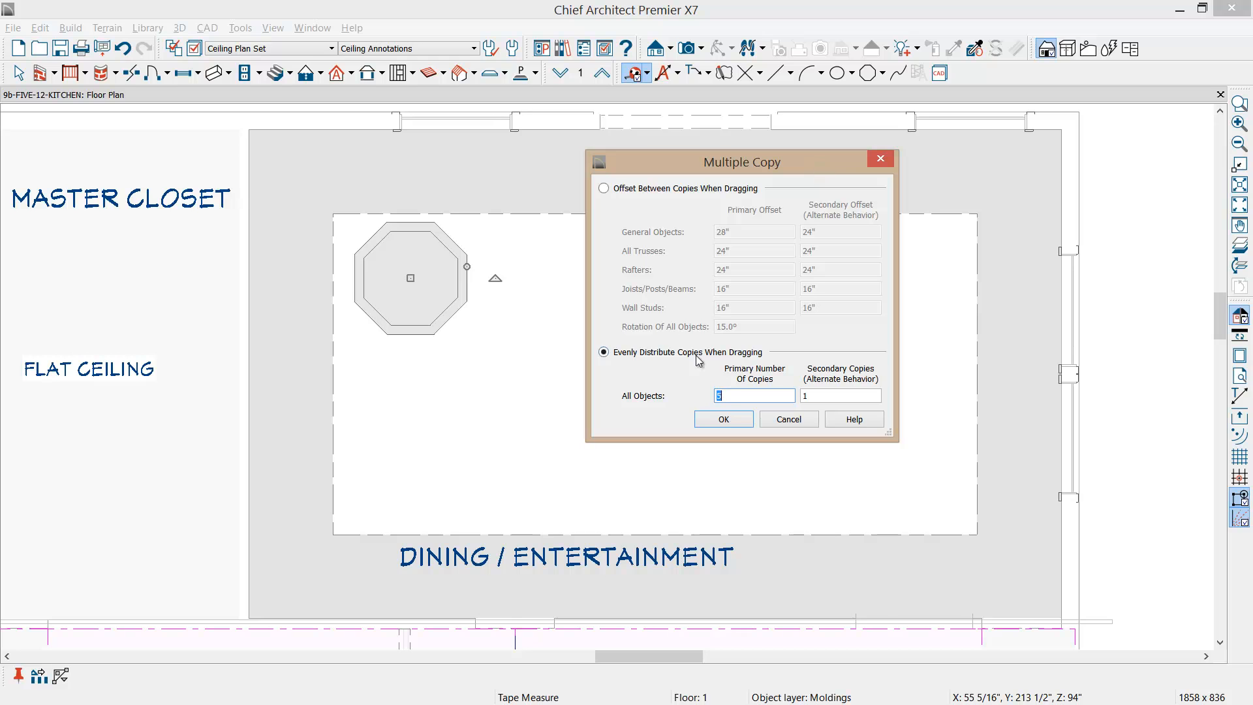
{"action": "left_click", "coordinate": [603, 188]}
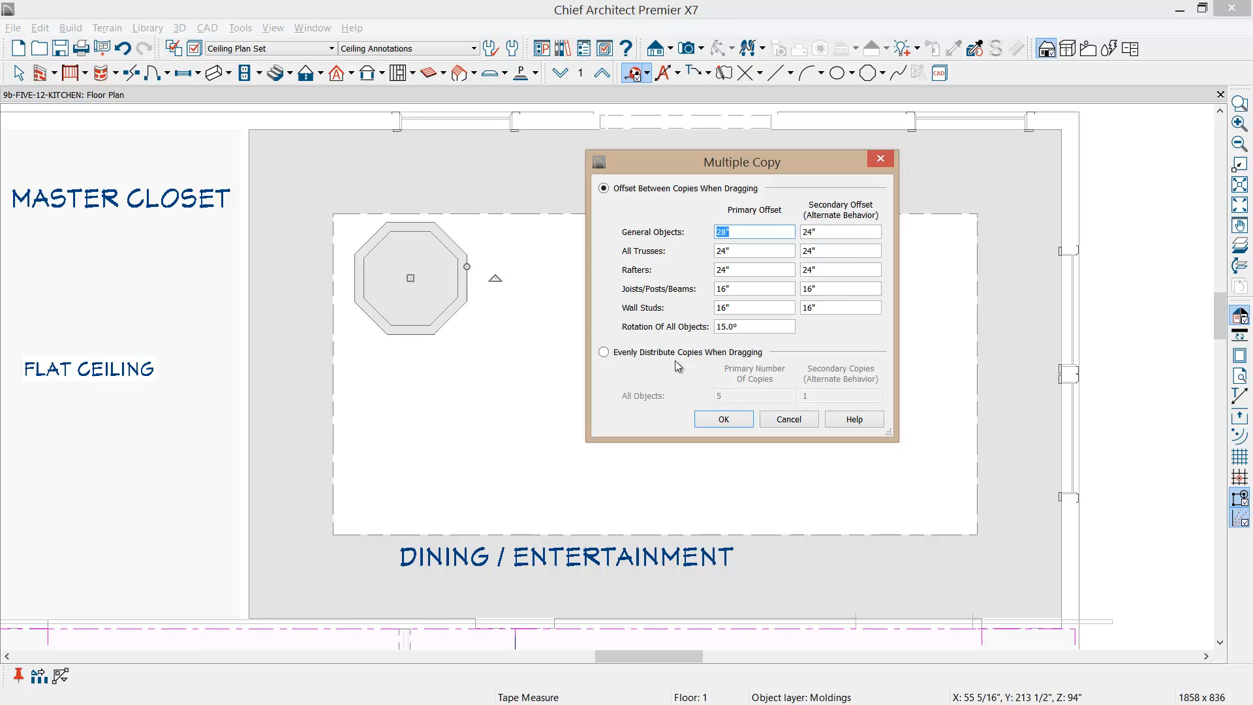
{"action": "type", "text": "46.25"}
{"action": "left_click_drag", "start_coordinate": [741, 233], "coordinate": [700, 229]}
{"action": "key", "text": "ctrl+c"}
{"action": "key", "text": "Tab"}
{"action": "key", "text": "ctrl+v"}
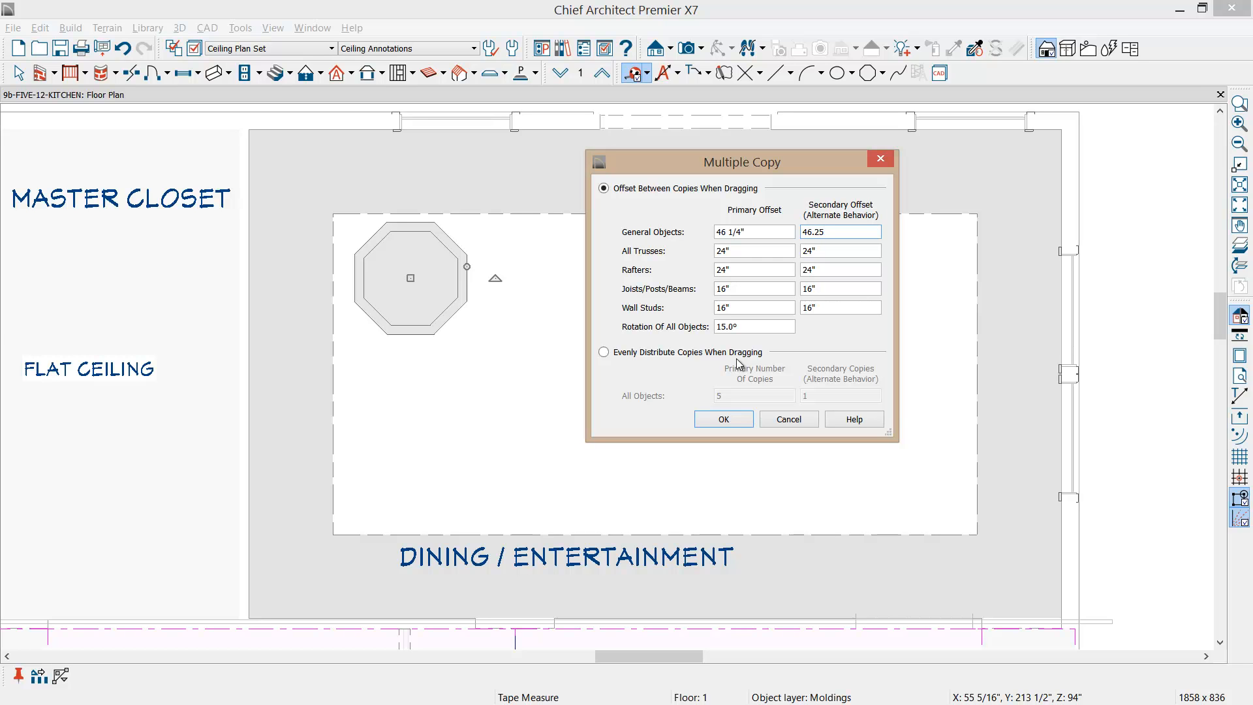
{"action": "left_click", "coordinate": [724, 419]}
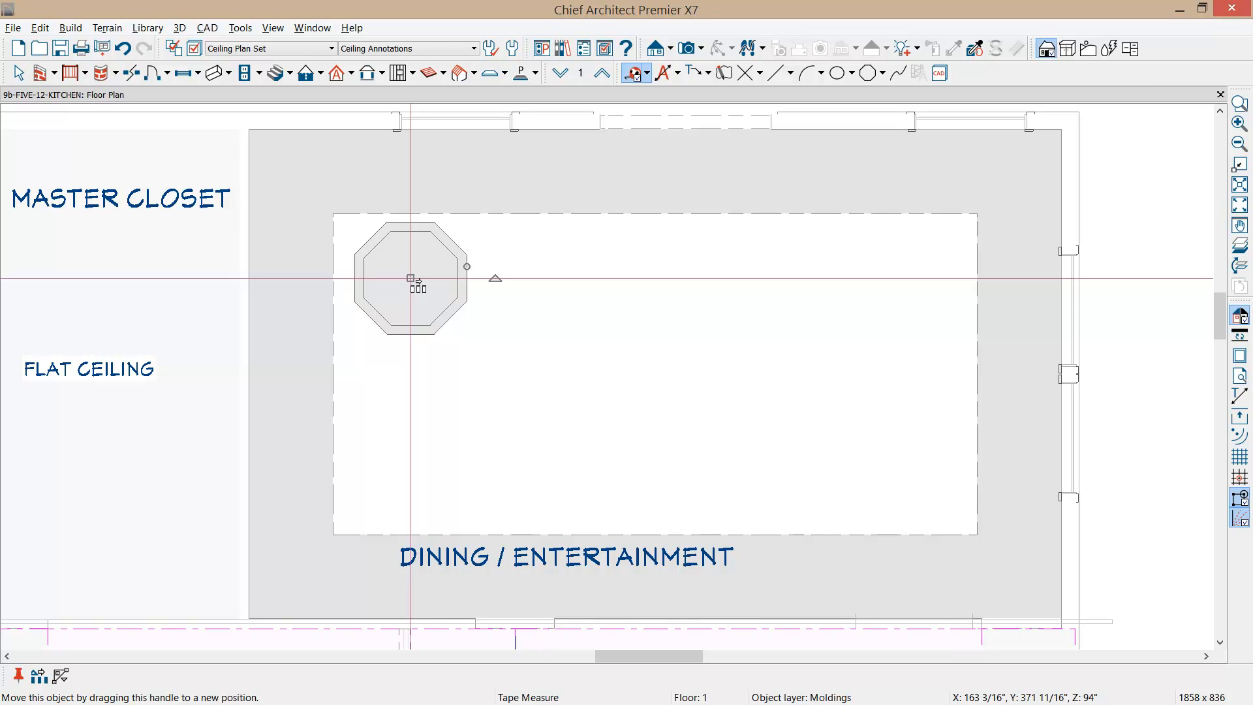
Step: Copy the octagonal molding across and down the dining room ceiling to form a grid of three rows by six columns
{"action": "left_click_drag", "start_coordinate": [418, 282], "coordinate": [978, 291]}
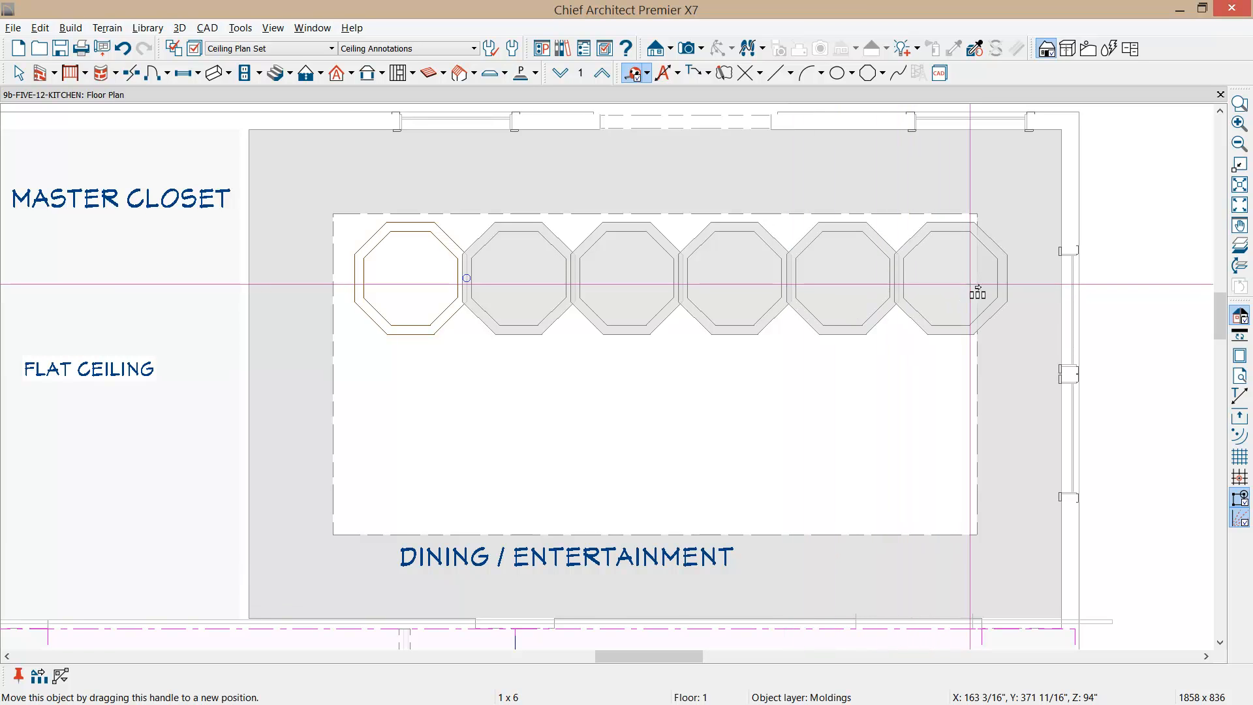
{"action": "left_click_drag", "start_coordinate": [977, 292], "coordinate": [977, 508]}
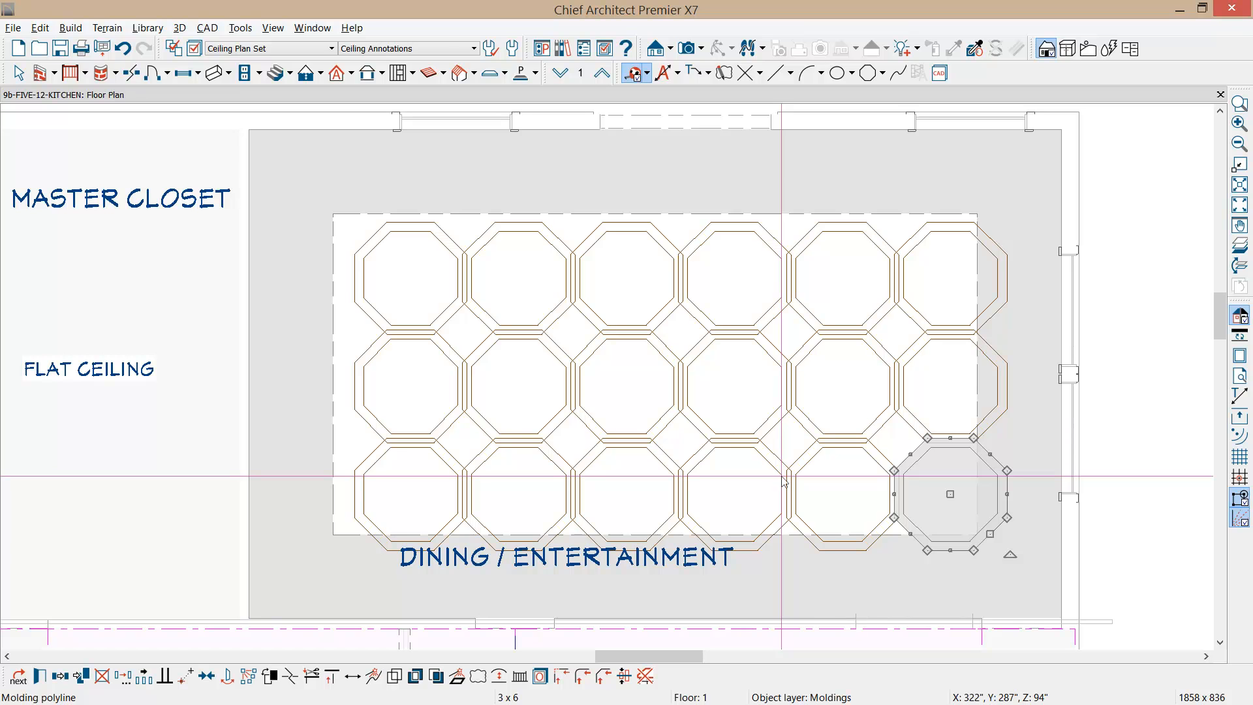
{"action": "left_click", "coordinate": [424, 269]}
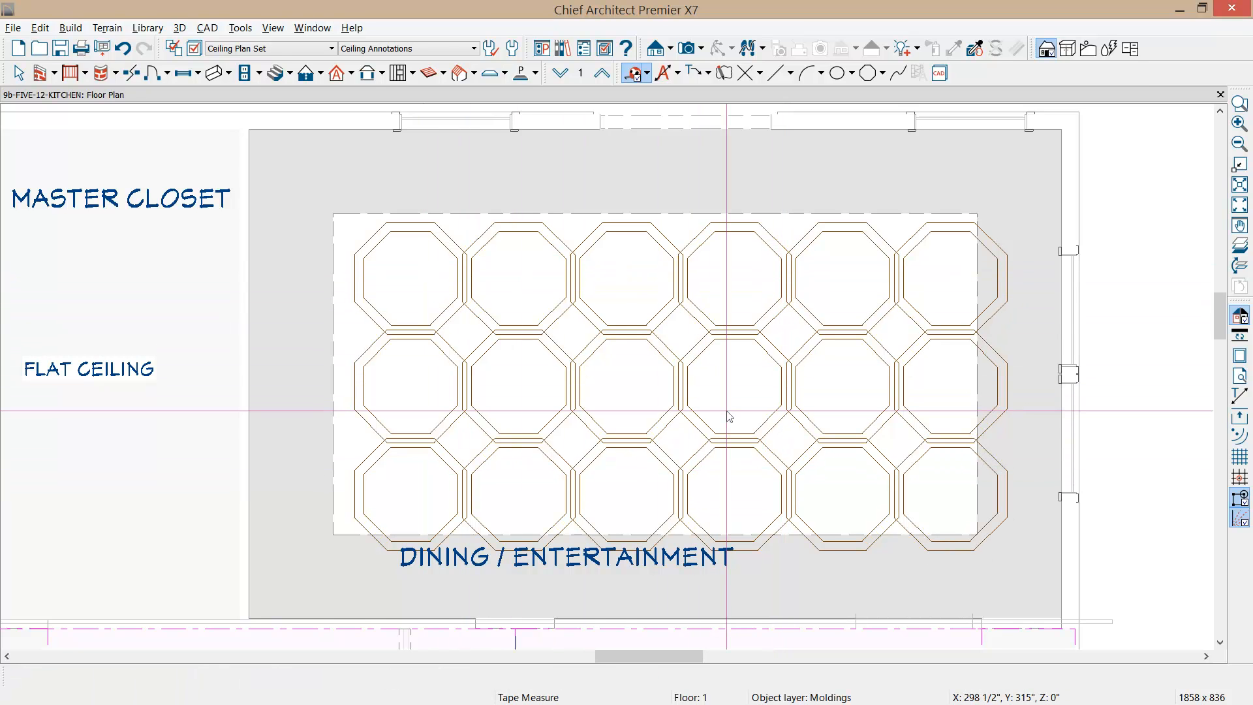
Step: Select all 18 octagonal moldings and center them as a group in the dining room both horizontally and vertically
{"action": "key", "text": "d"}
{"action": "left_click_drag", "start_coordinate": [410, 275], "coordinate": [624, 372]}
{"action": "key", "text": "Escape"}
{"action": "left_click", "coordinate": [18, 72]}
{"action": "left_click_drag", "start_coordinate": [423, 275], "coordinate": [917, 500]}
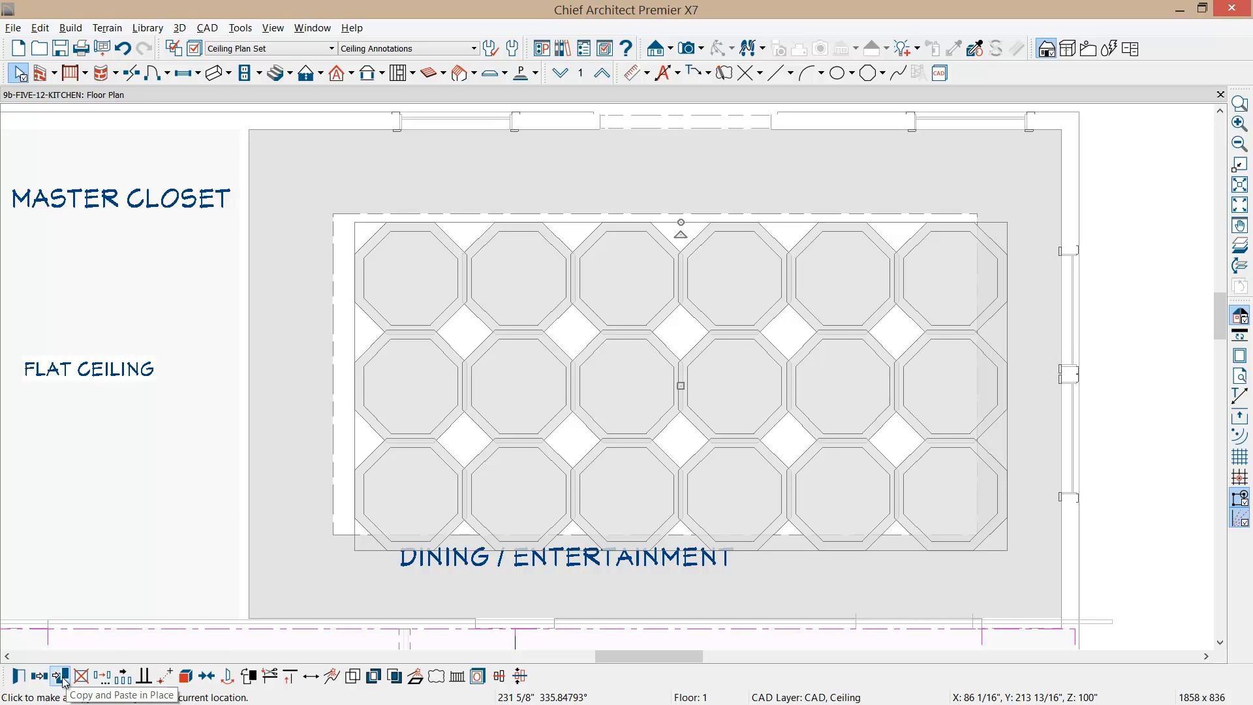
{"action": "left_click", "coordinate": [206, 677]}
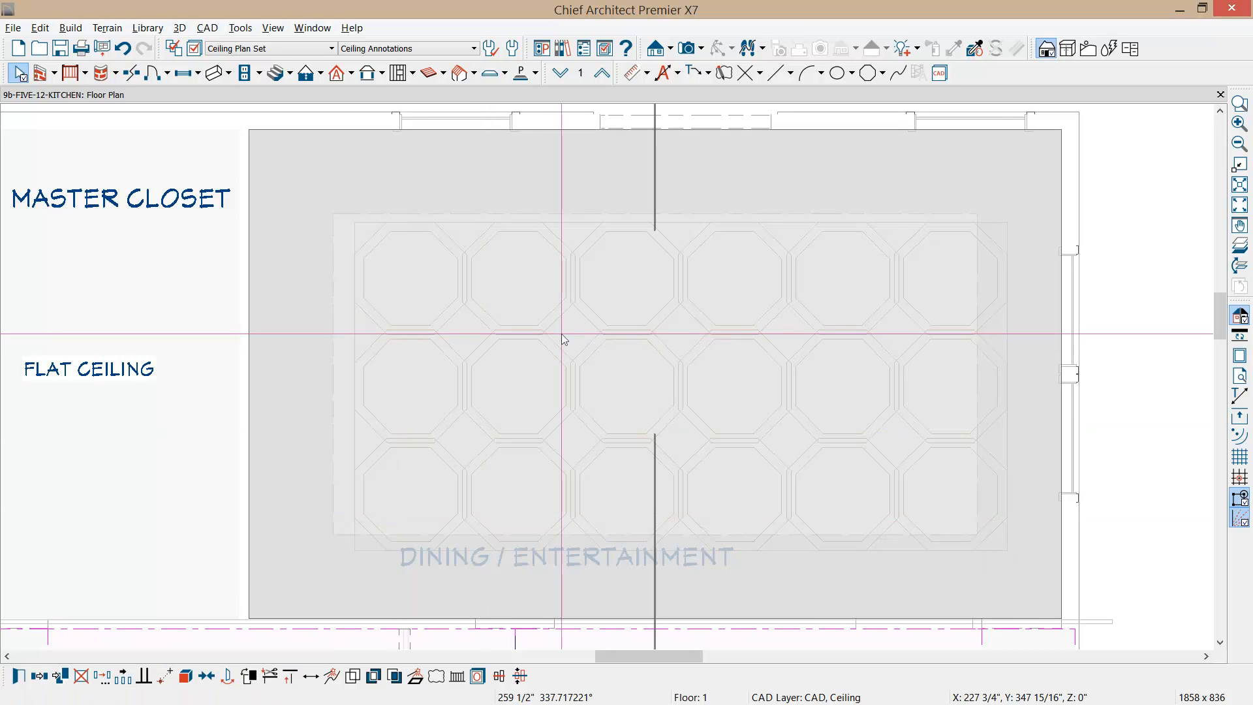
{"action": "left_click", "coordinate": [560, 333]}
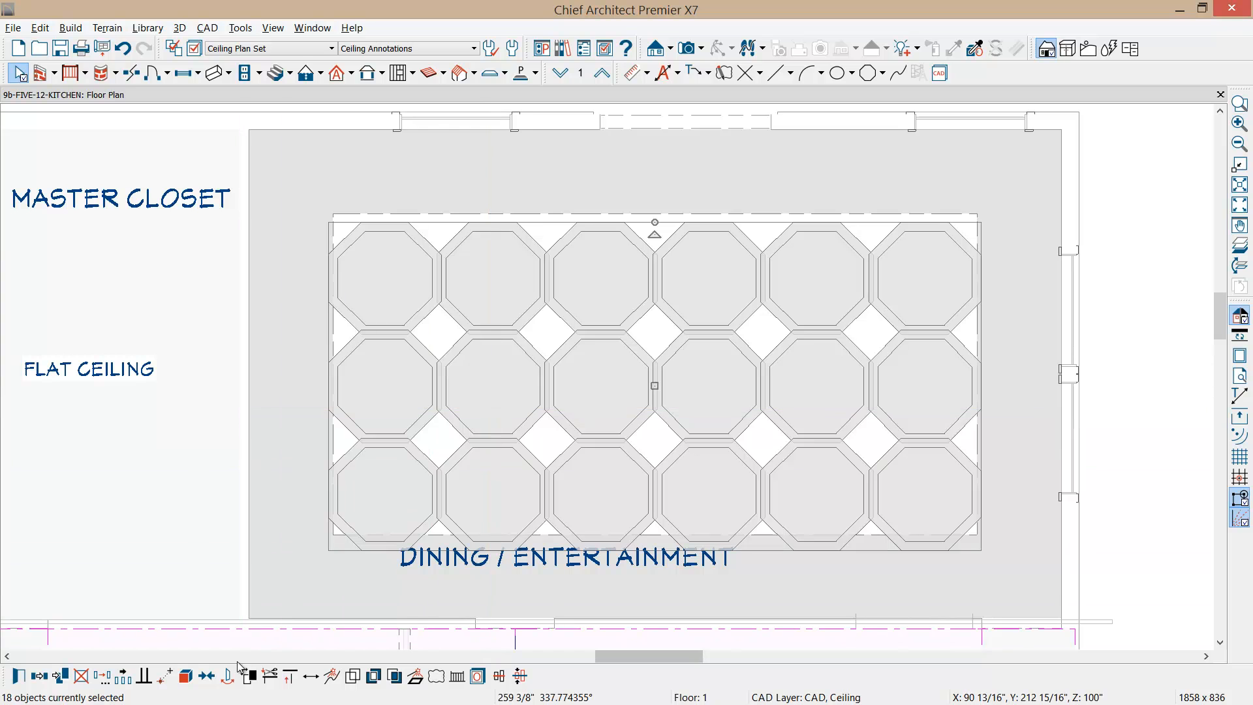
{"action": "left_click", "coordinate": [206, 677]}
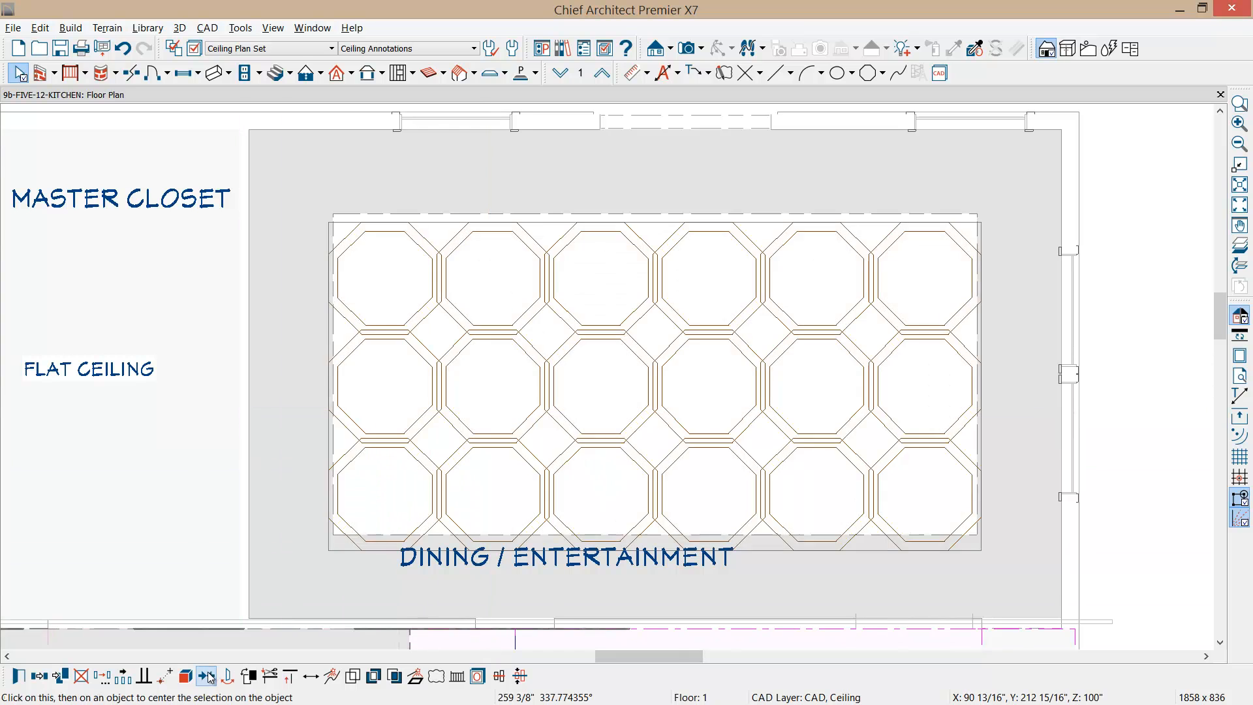
{"action": "left_click", "coordinate": [1059, 377]}
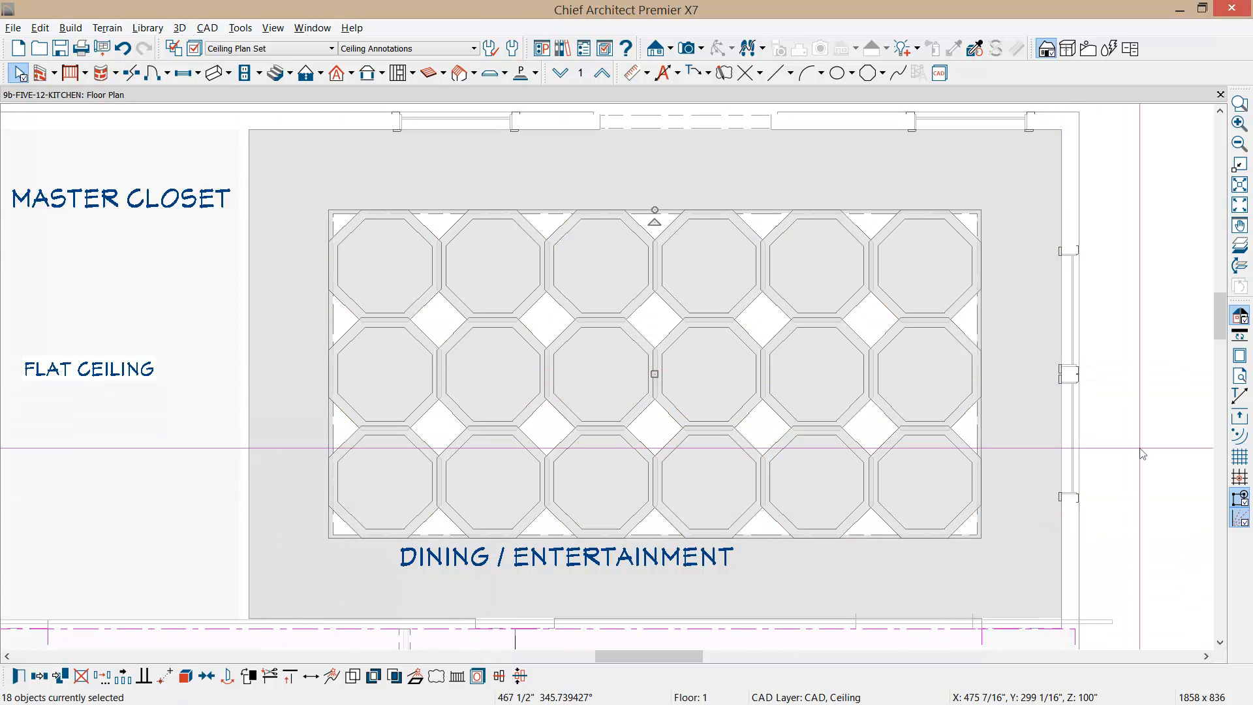
{"action": "key", "text": "Escape"}
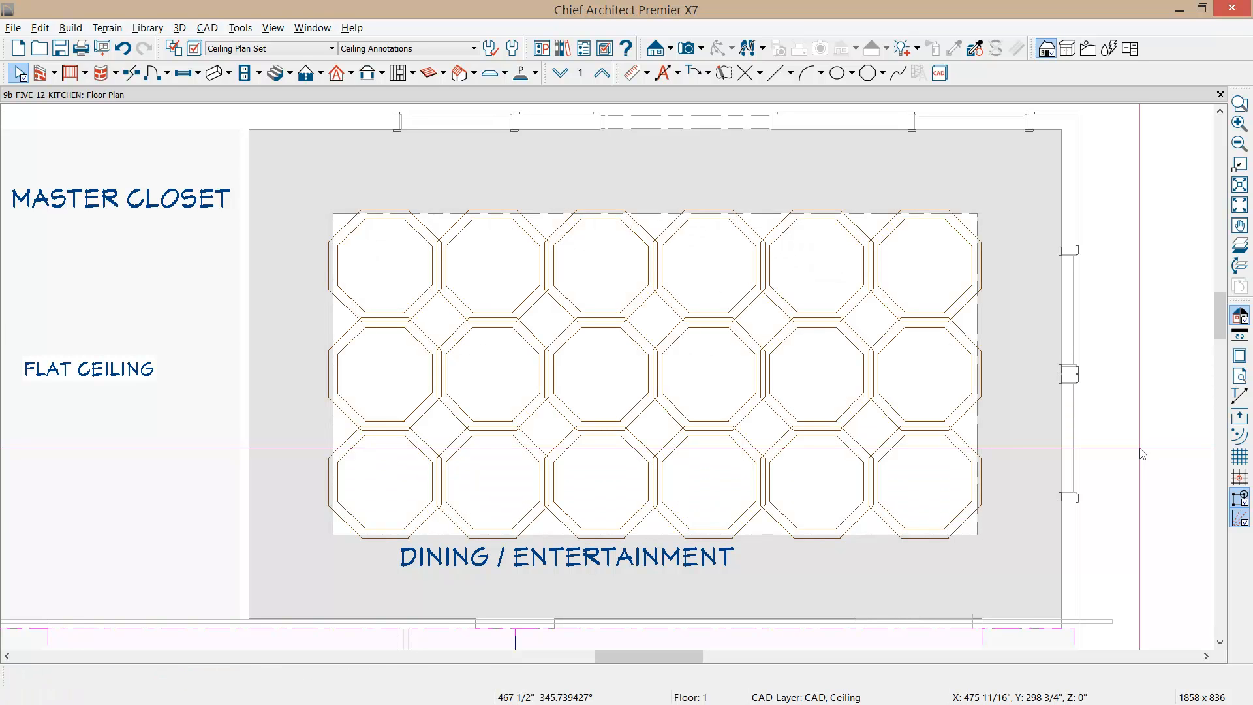
Step: Inspect the octagonal coffered ceiling in a full camera view across the dining room, and close that view
{"action": "left_click", "coordinate": [686, 49]}
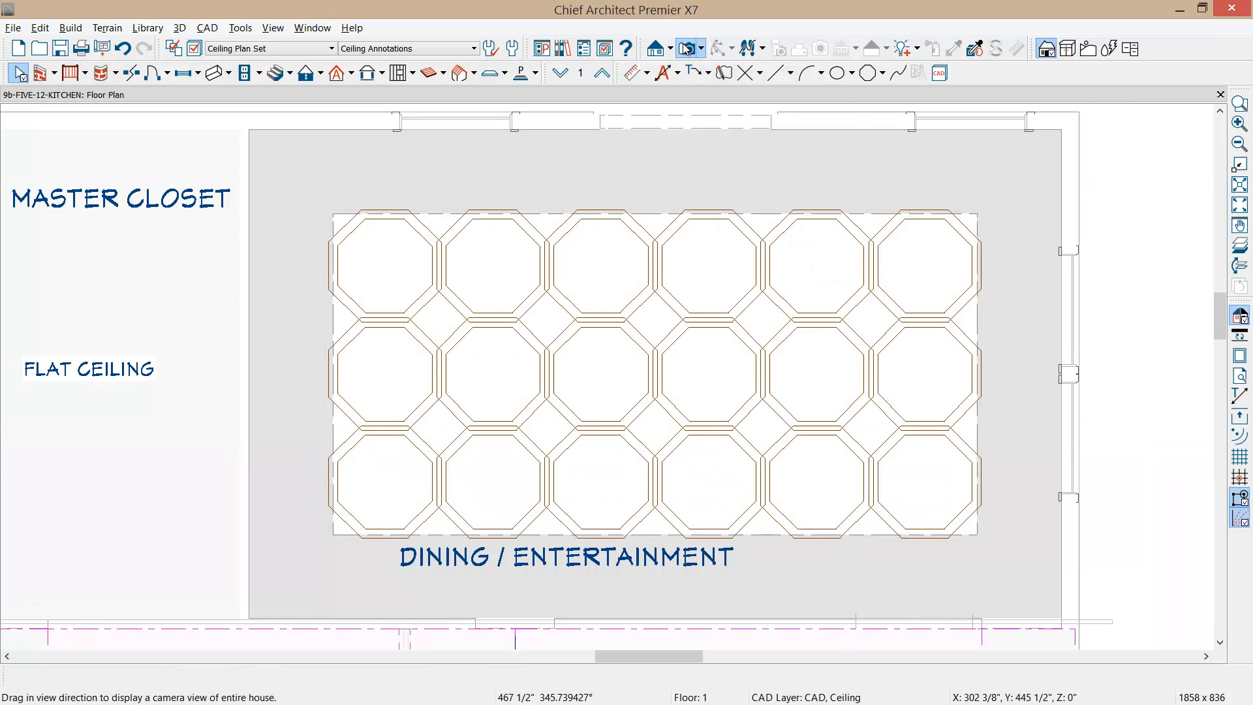
{"action": "left_click_drag", "start_coordinate": [923, 492], "coordinate": [669, 425]}
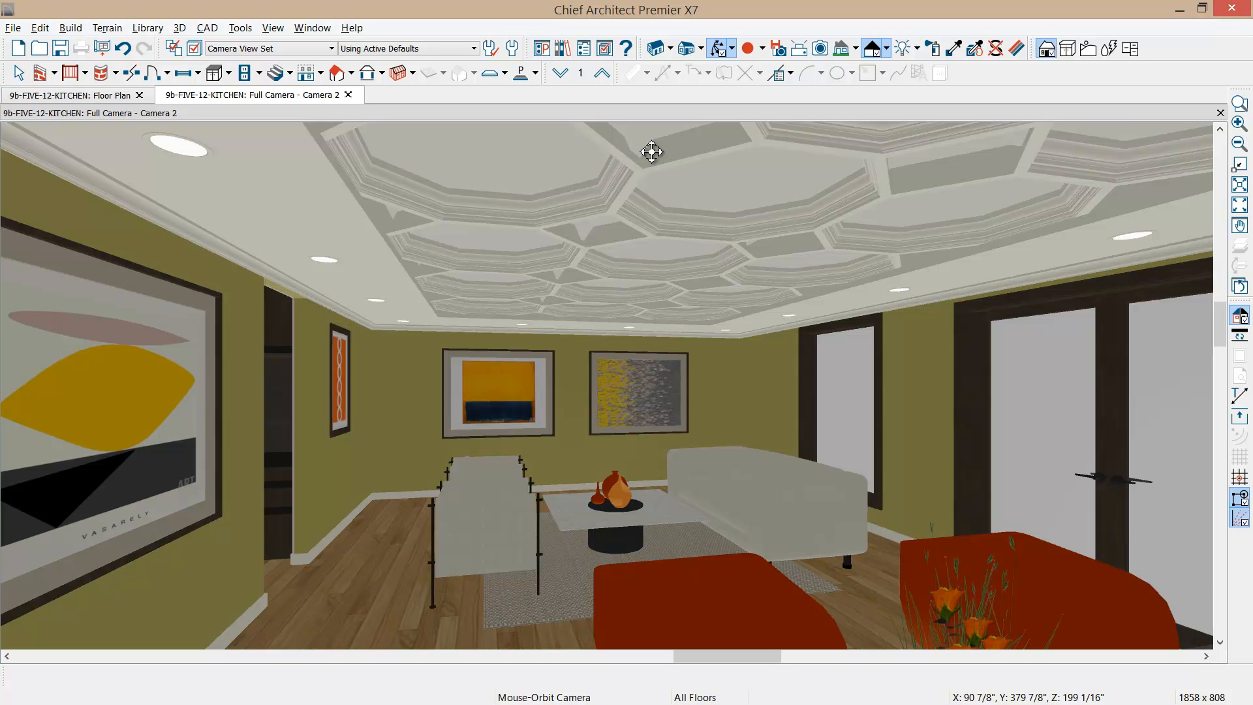
{"action": "left_click", "coordinate": [348, 95]}
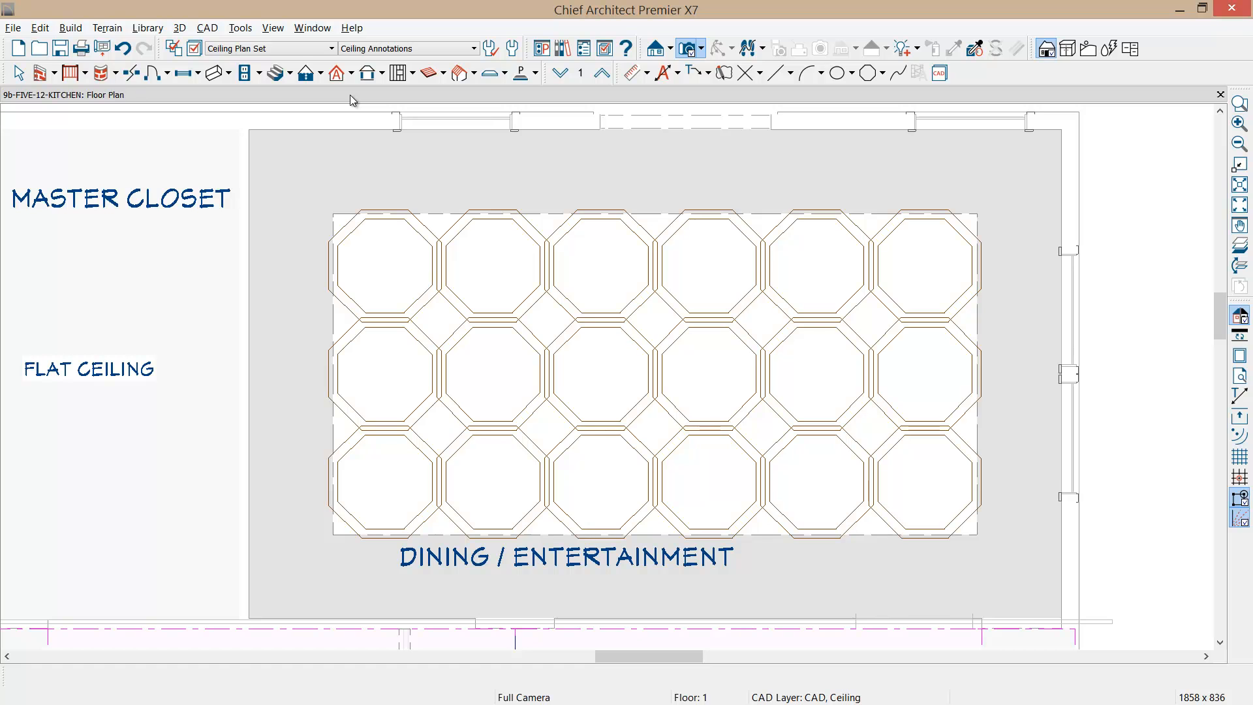
Step: Draw a CAD box about 25" square near the gap between the first two columns and top two rows, and rotate it 45 degrees
{"action": "left_click", "coordinate": [870, 73]}
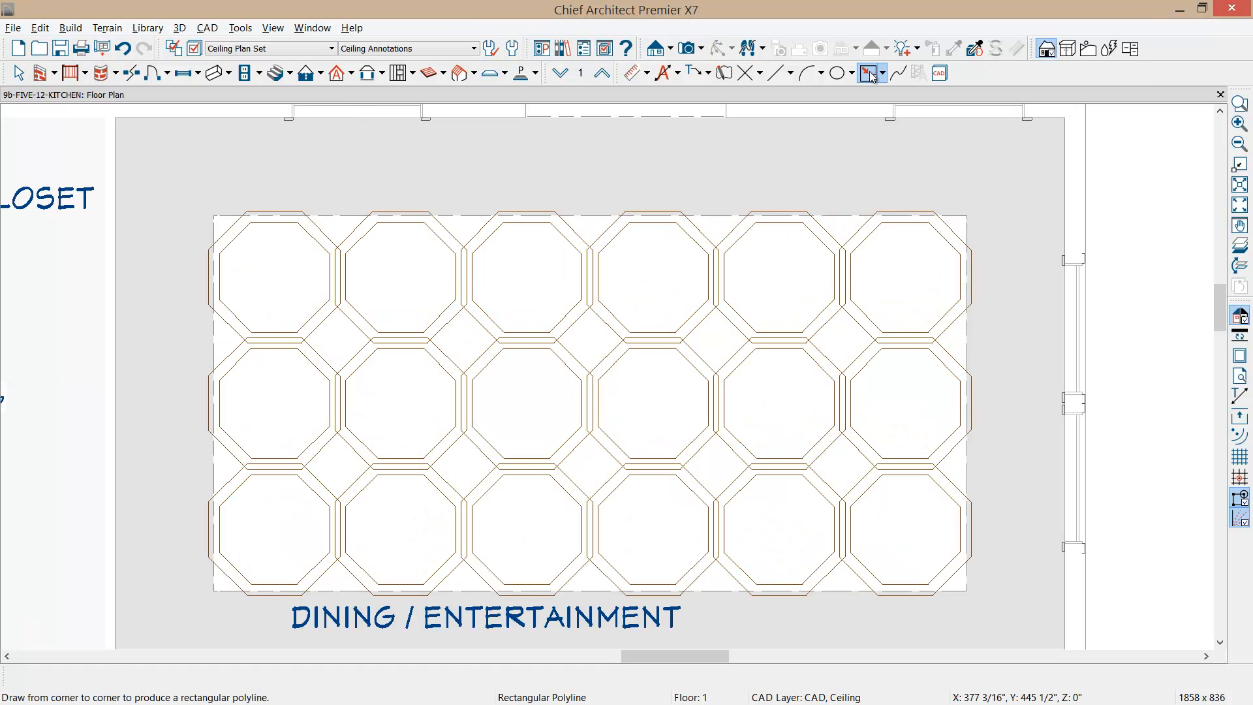
{"action": "left_click", "coordinate": [882, 74]}
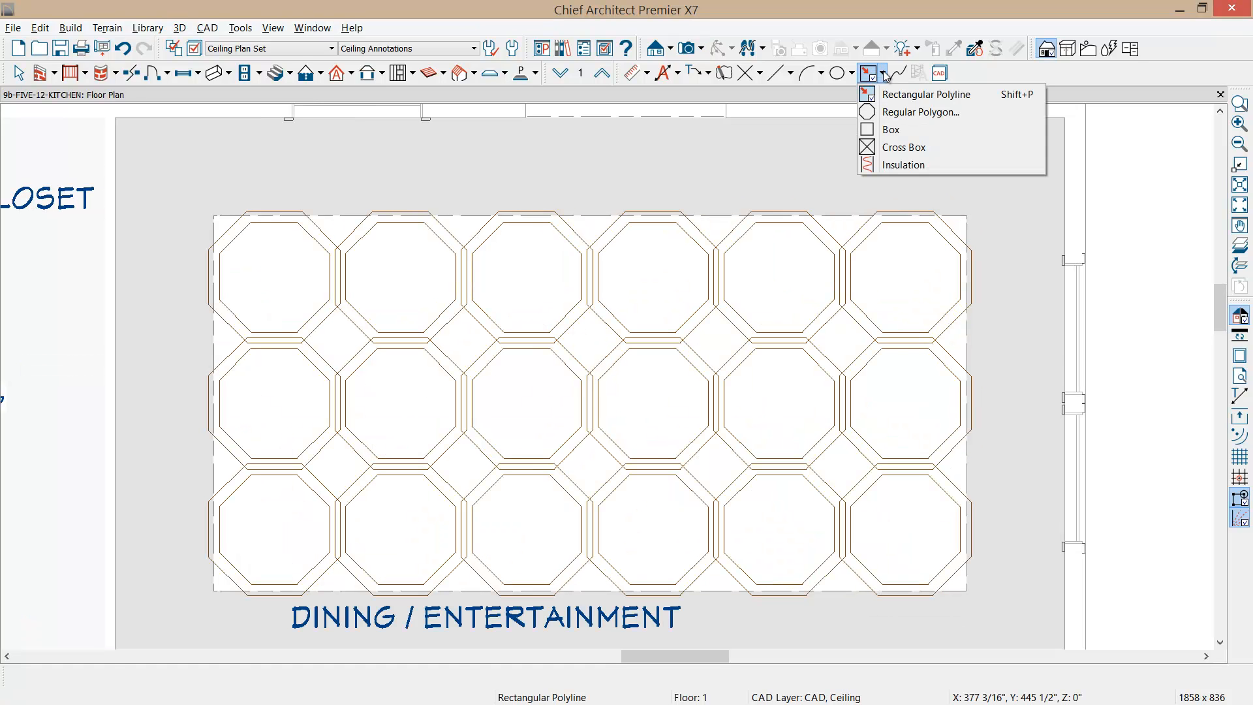
{"action": "left_click", "coordinate": [886, 129]}
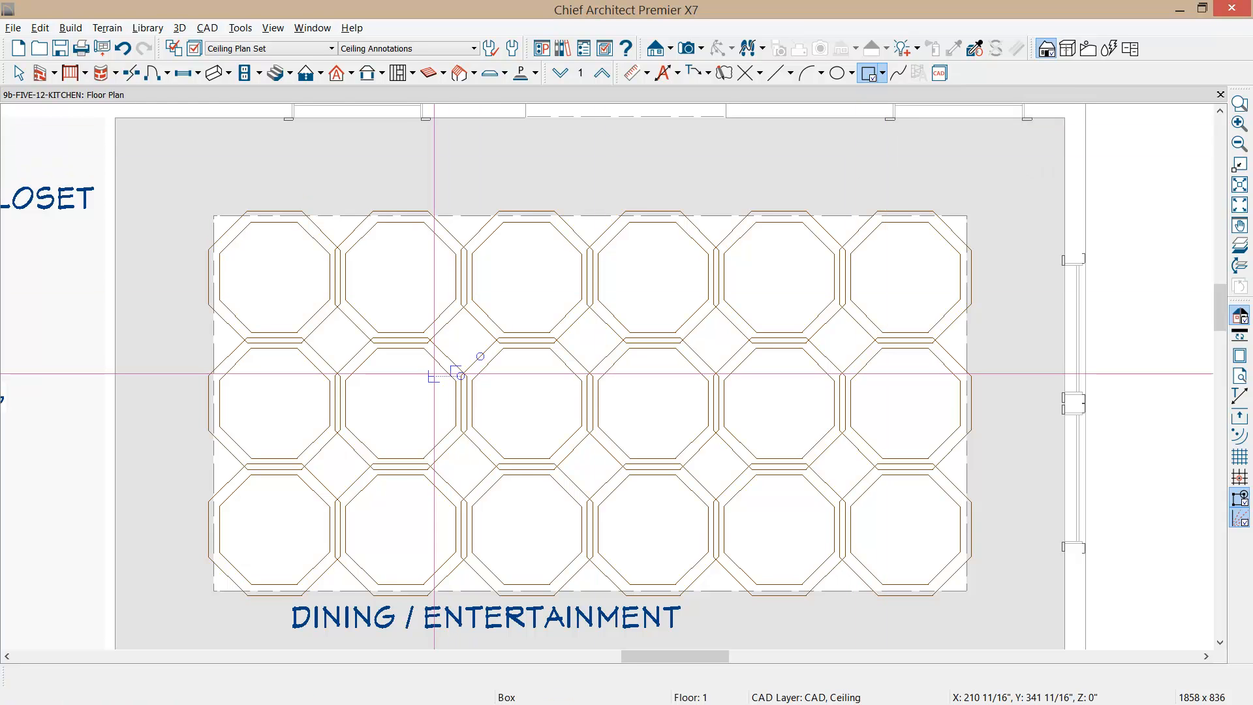
{"action": "scroll", "coordinate": [517, 344], "scroll_direction": "up", "scroll_amount": 2}
{"action": "scroll", "coordinate": [429, 328], "scroll_direction": "up", "scroll_amount": 1}
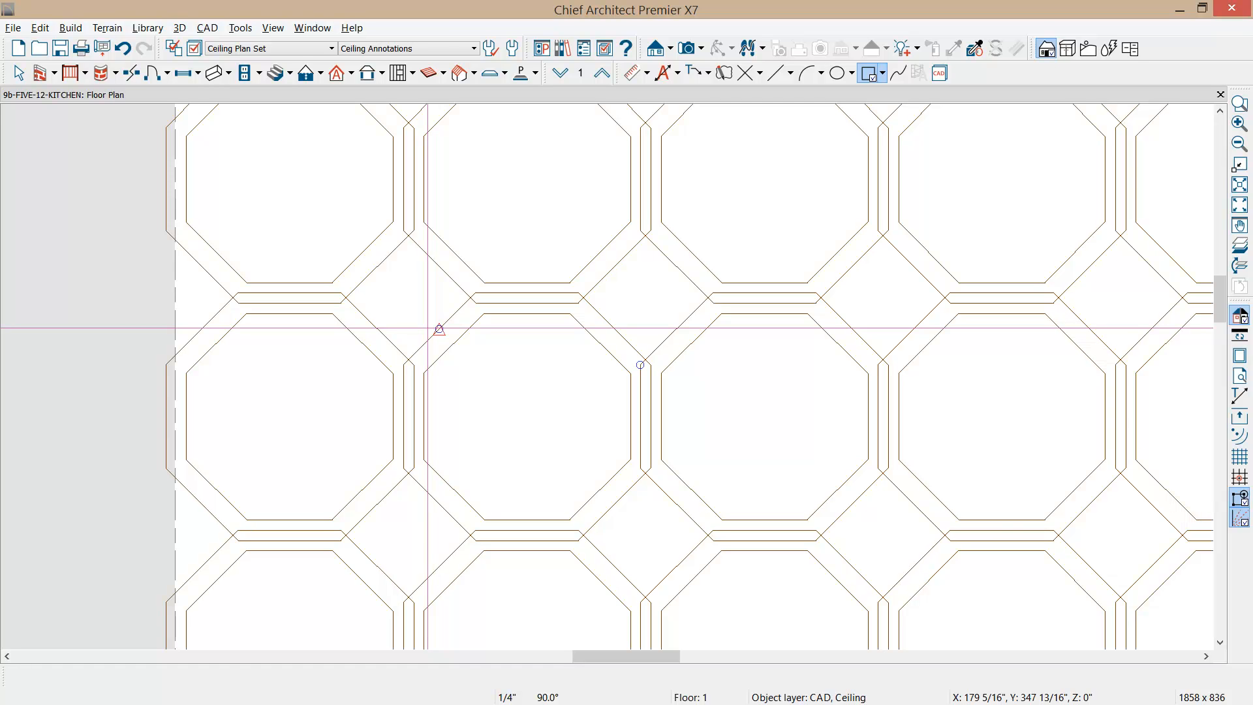
{"action": "left_click_drag", "start_coordinate": [403, 230], "coordinate": [532, 358]}
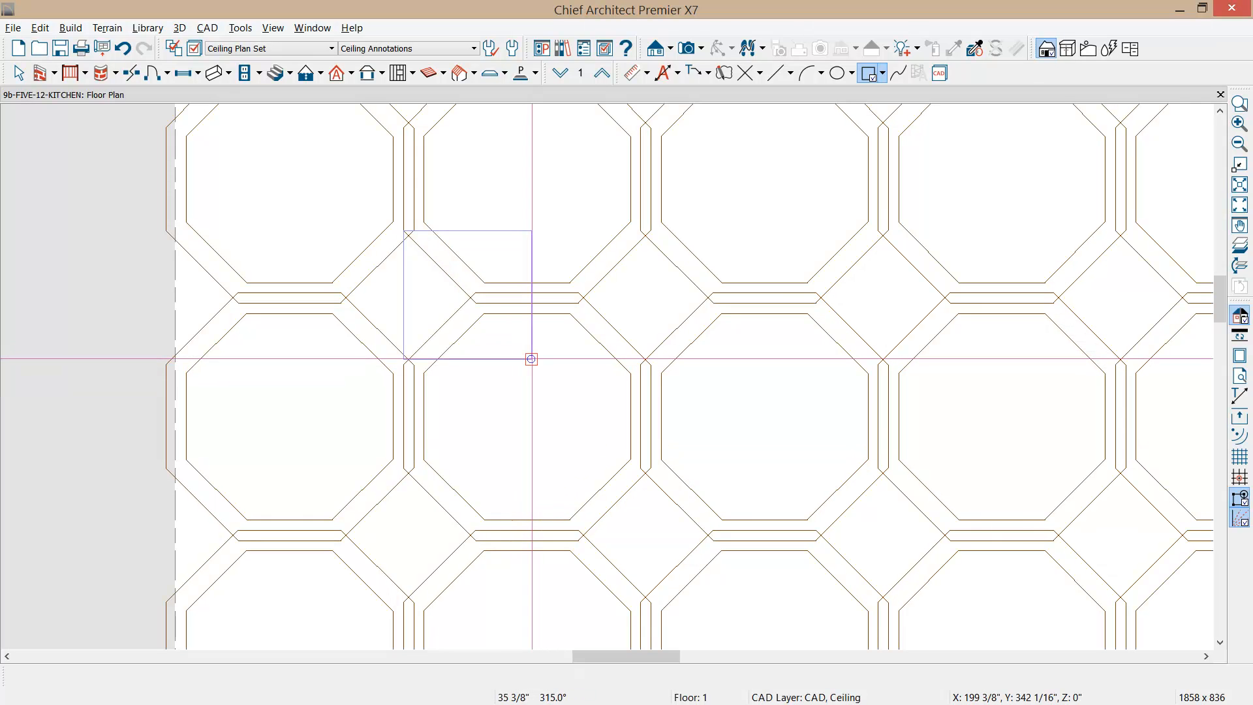
{"action": "left_click_drag", "start_coordinate": [476, 420], "coordinate": [528, 355]}
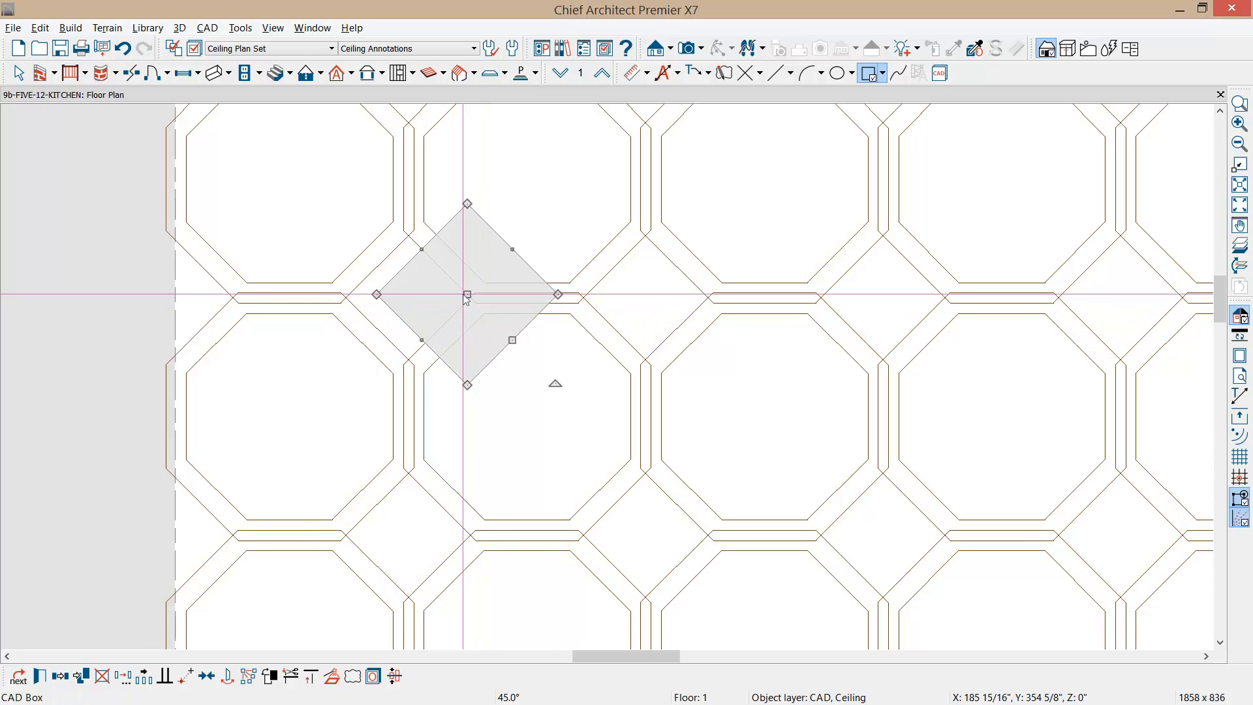
Step: Move the rotated box over the diamond gap between the four octagons and resize its lower two sides to fit the gap
{"action": "left_click_drag", "start_coordinate": [468, 294], "coordinate": [407, 312]}
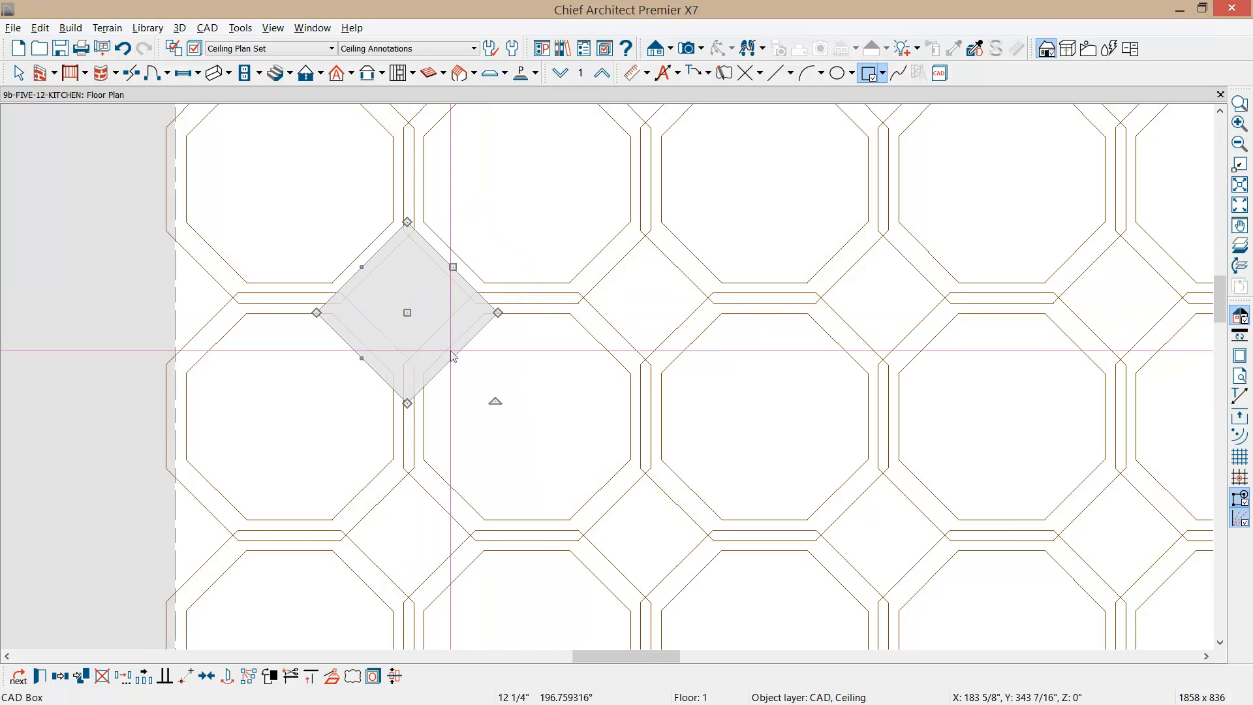
{"action": "left_click_drag", "start_coordinate": [453, 358], "coordinate": [442, 348]}
{"action": "left_click_drag", "start_coordinate": [356, 352], "coordinate": [369, 338]}
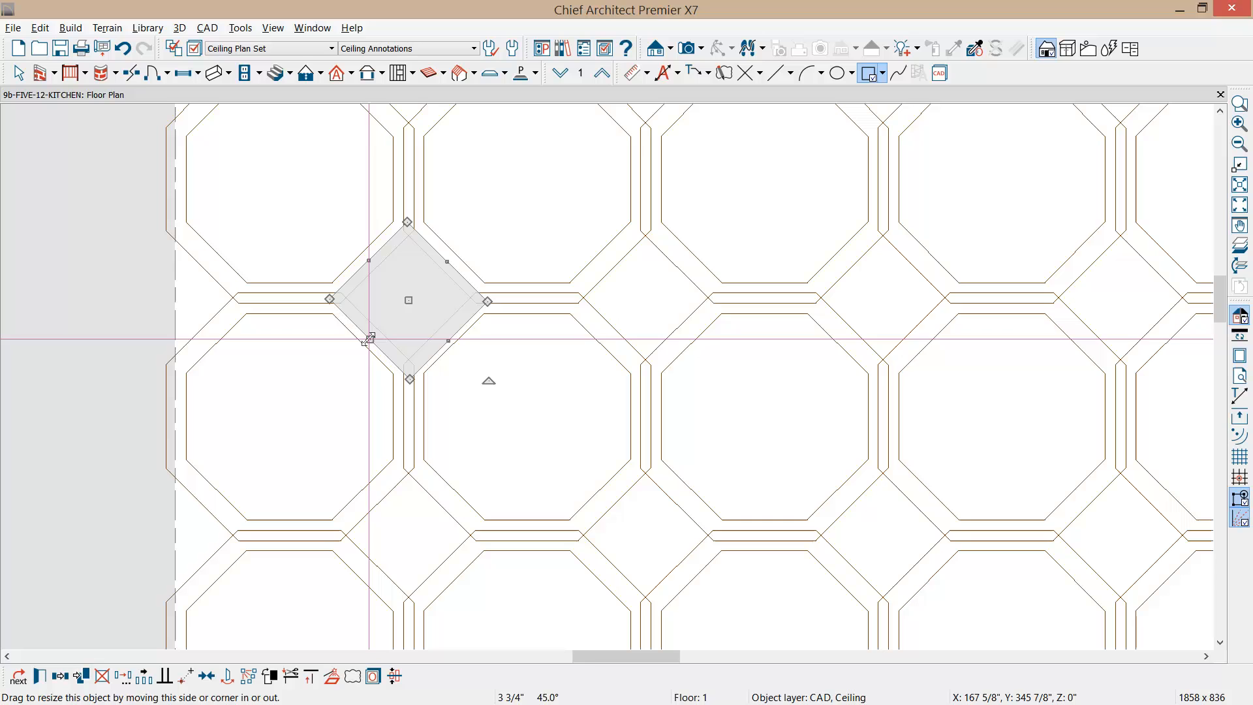
Step: Set the rotated box's height and width to 21"
{"action": "double_click", "coordinate": [430, 359]}
{"action": "left_click_drag", "start_coordinate": [594, 391], "coordinate": [526, 392]}
{"action": "type", "text": "21"}
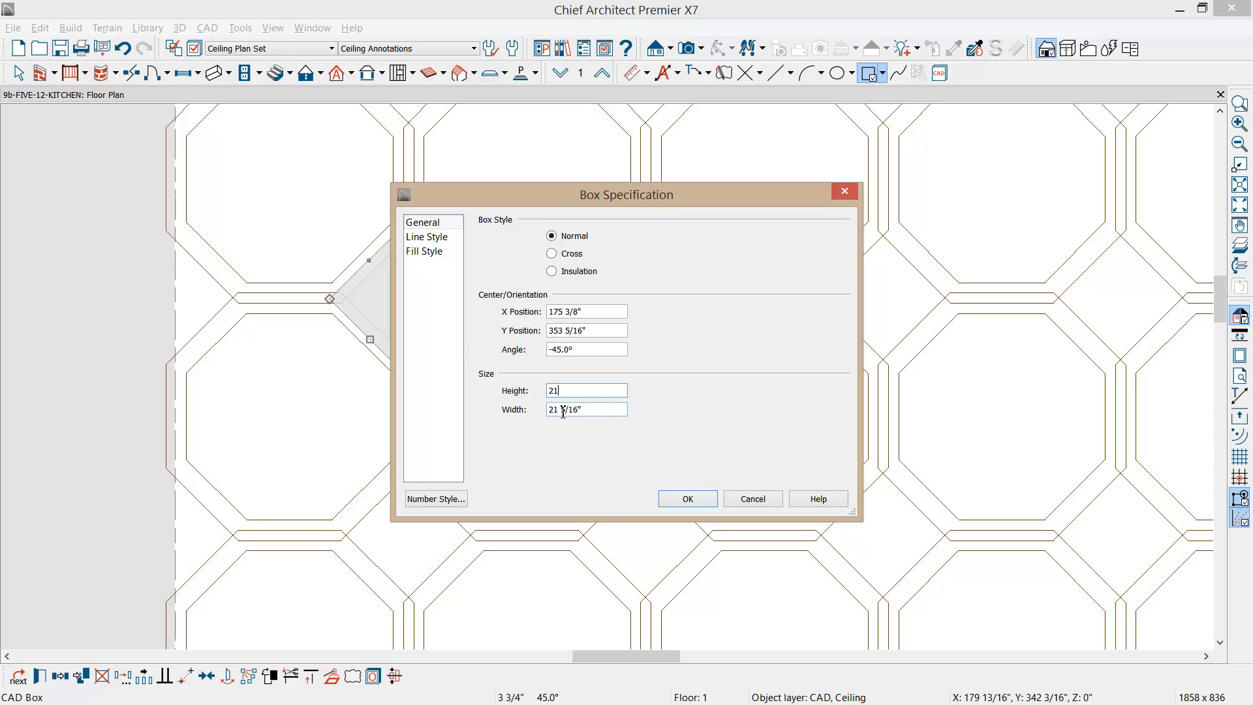
{"action": "left_click_drag", "start_coordinate": [558, 410], "coordinate": [604, 411]}
{"action": "key", "text": "BackSpace"}
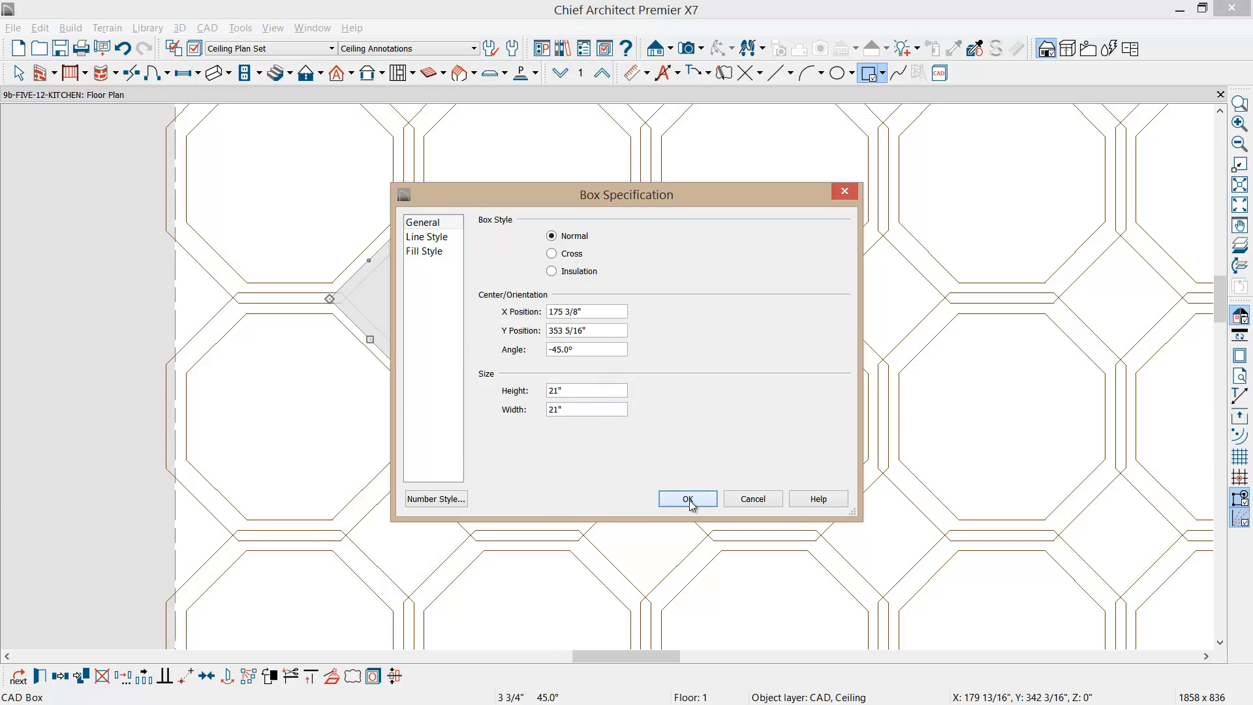
{"action": "left_click", "coordinate": [687, 500]}
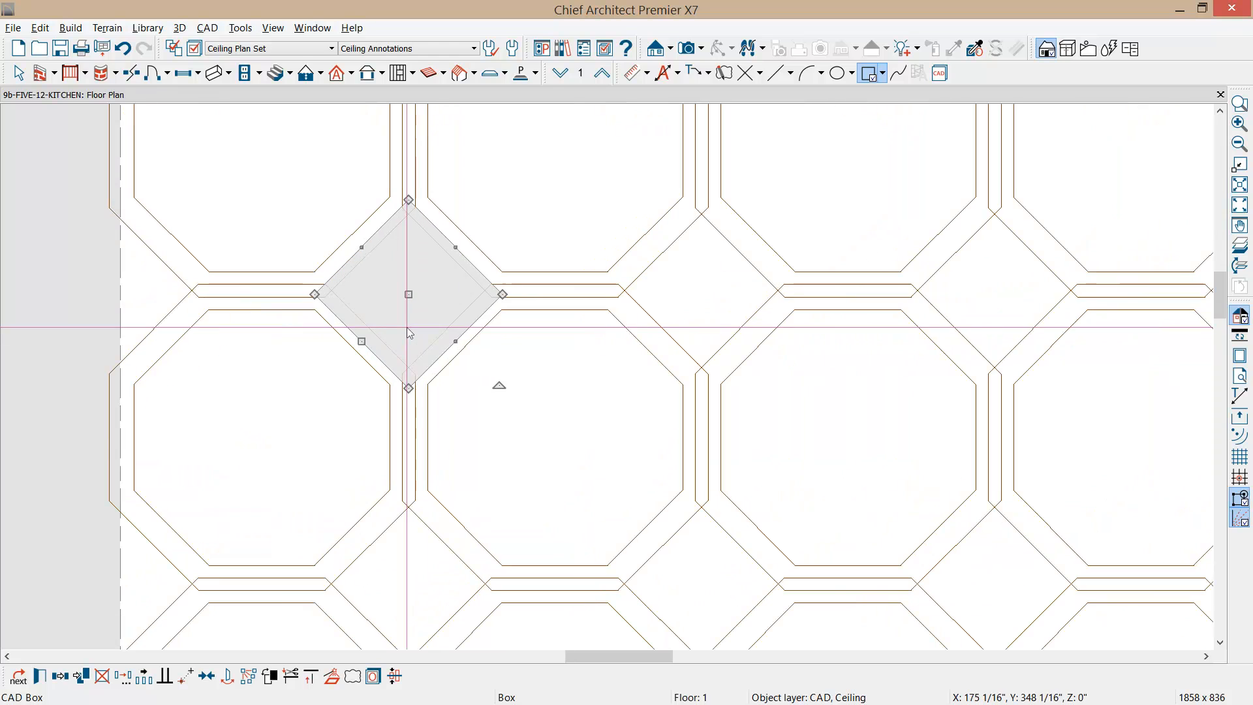
Step: Center the 21" rotated box precisely on the diamond gap between the four octagons
{"action": "scroll", "coordinate": [403, 291], "scroll_direction": "up", "scroll_amount": 2}
{"action": "left_click_drag", "start_coordinate": [403, 290], "coordinate": [409, 291]}
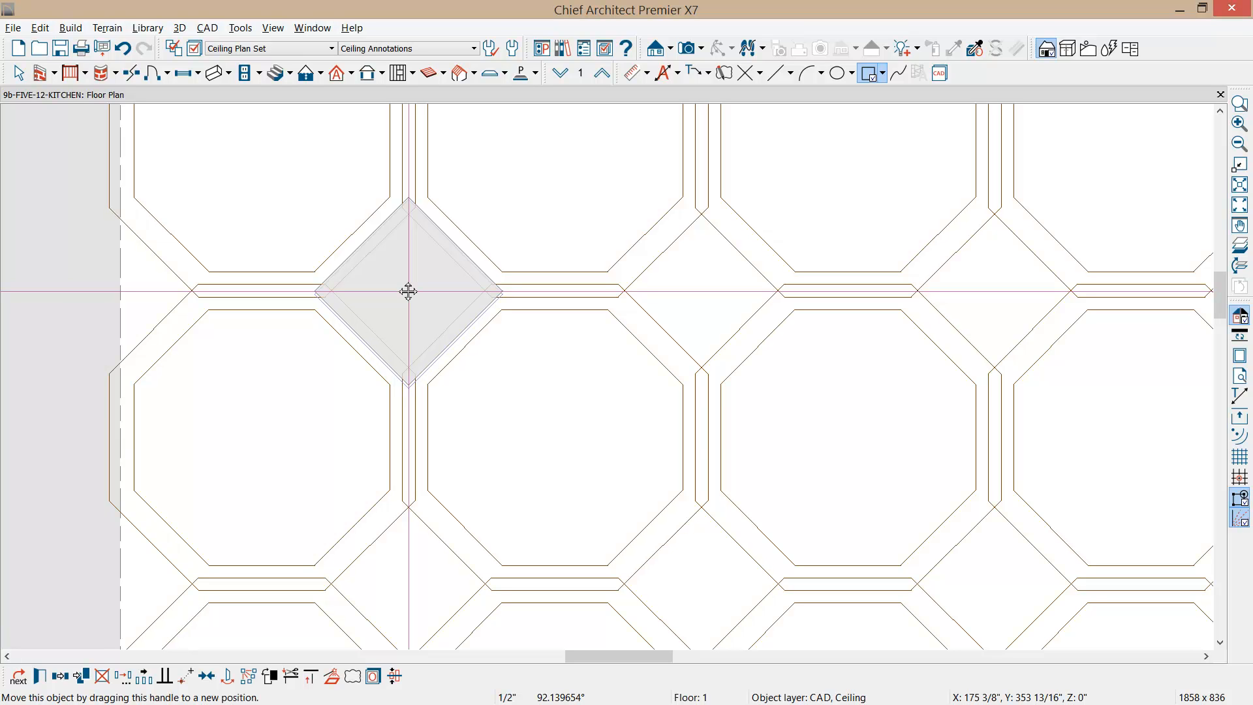
{"action": "left_click_drag", "start_coordinate": [409, 291], "coordinate": [408, 291]}
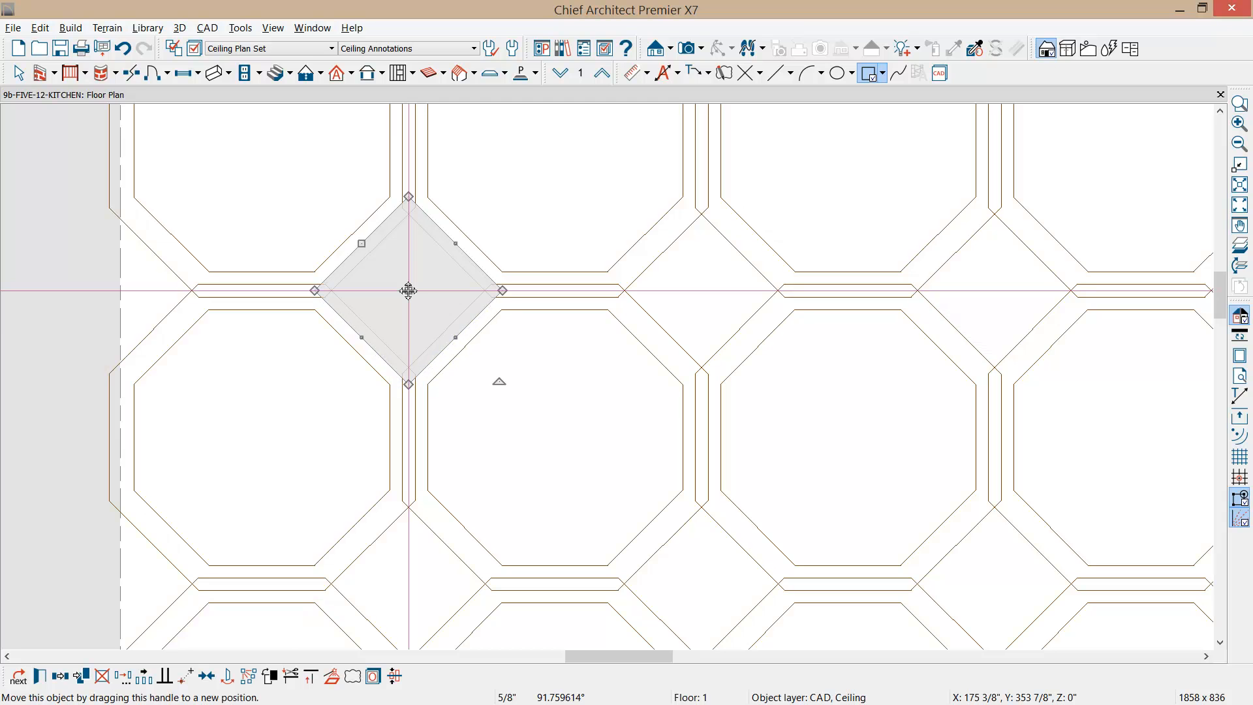
Step: Move the rotated box diagonally from the octagon gap to the upper-left corner of the octagon grid
{"action": "scroll", "coordinate": [457, 356], "scroll_direction": "down", "scroll_amount": 2}
{"action": "scroll", "coordinate": [457, 356], "scroll_direction": "down", "scroll_amount": 1}
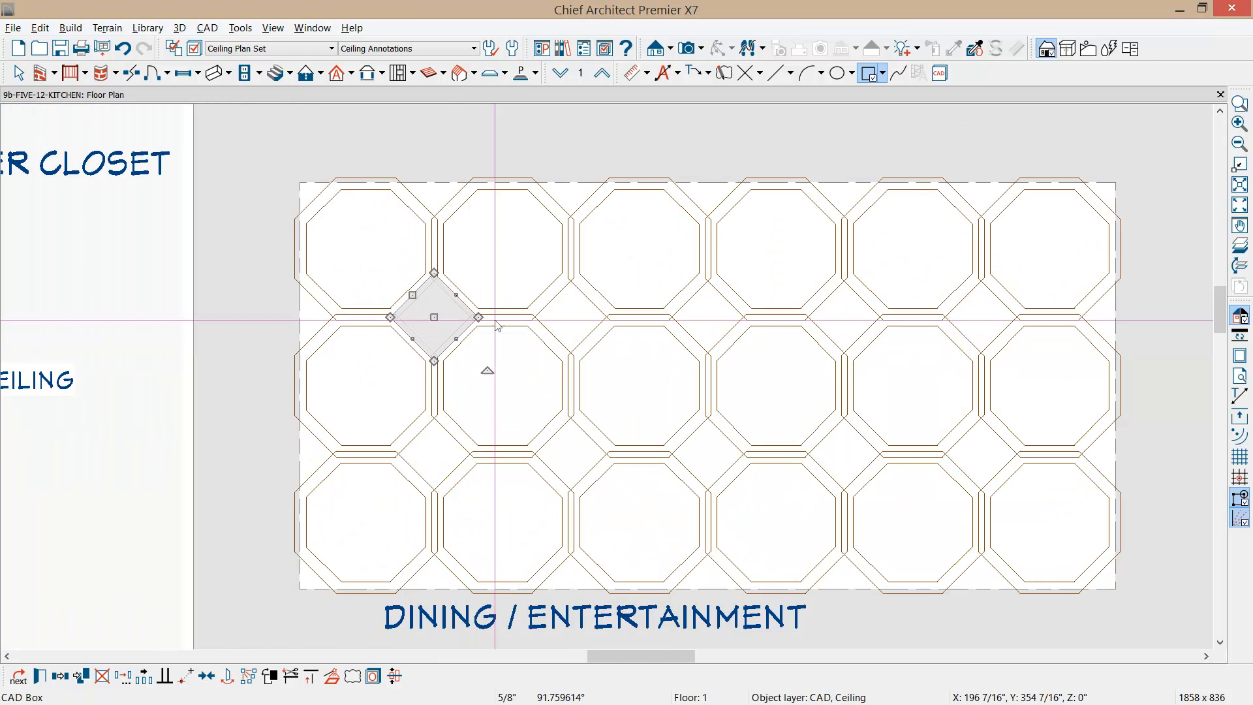
{"action": "scroll", "coordinate": [511, 346], "scroll_direction": "down", "scroll_amount": 1}
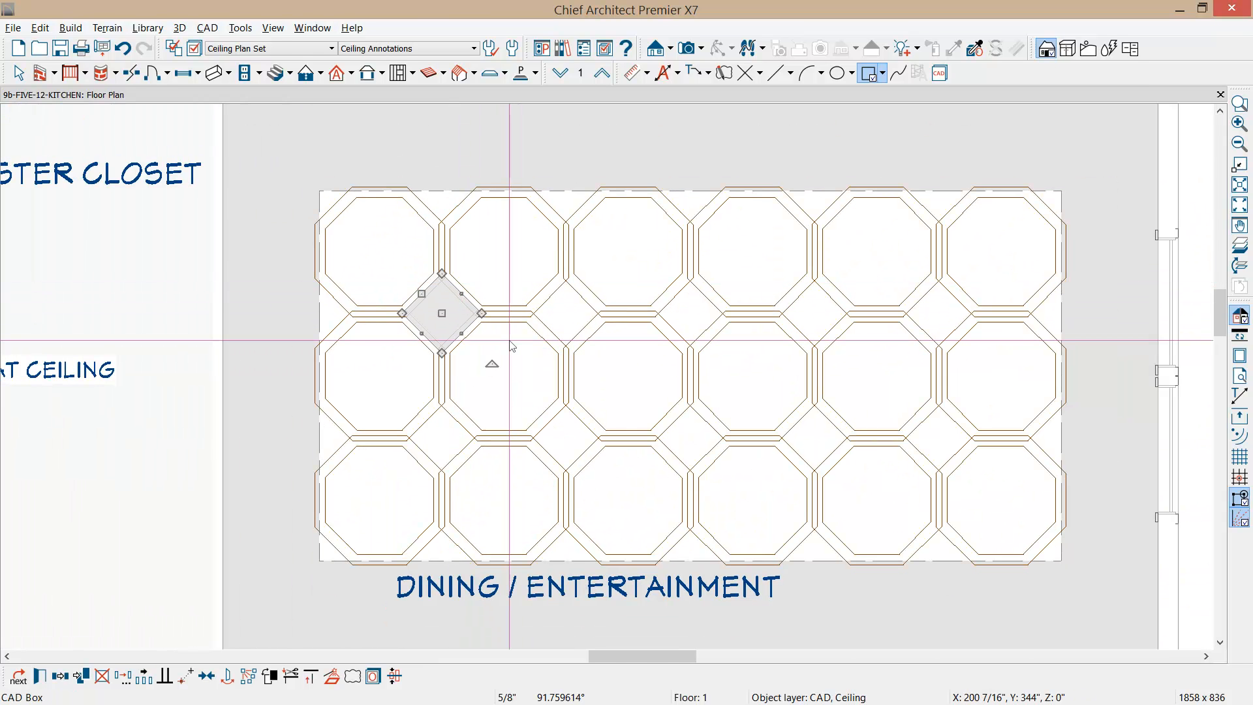
{"action": "left_click", "coordinate": [186, 675]}
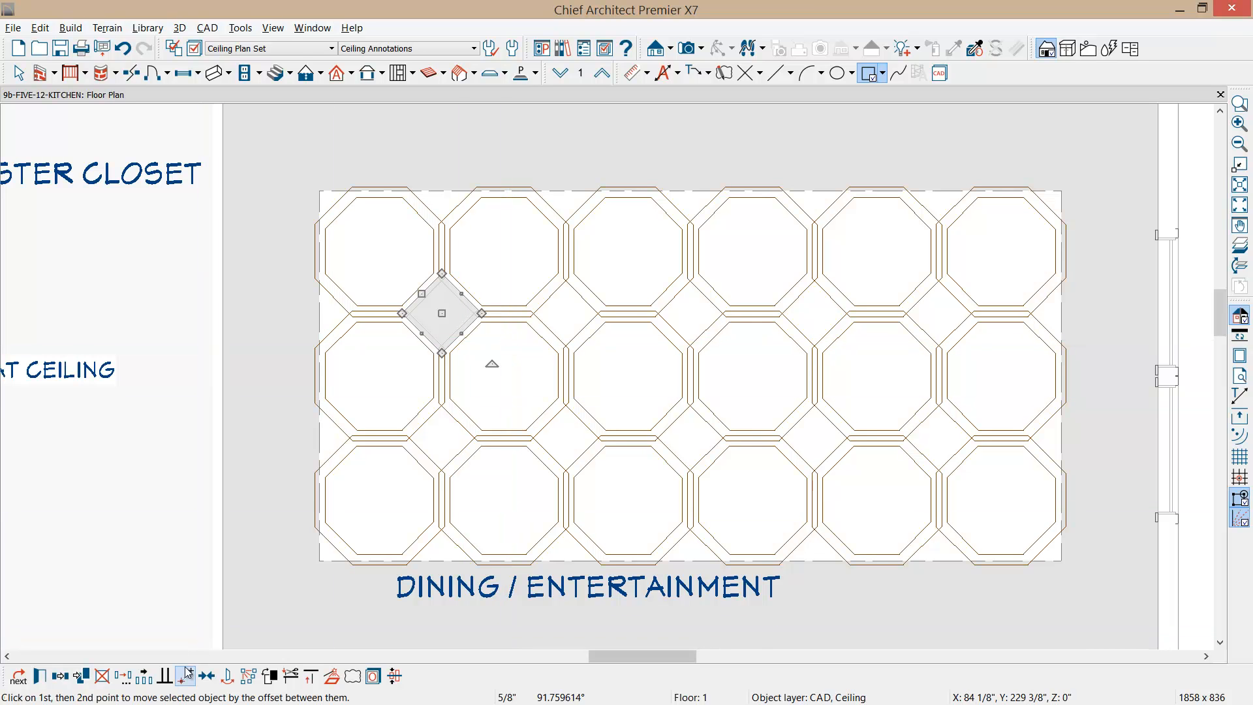
{"action": "left_click", "coordinate": [61, 680]}
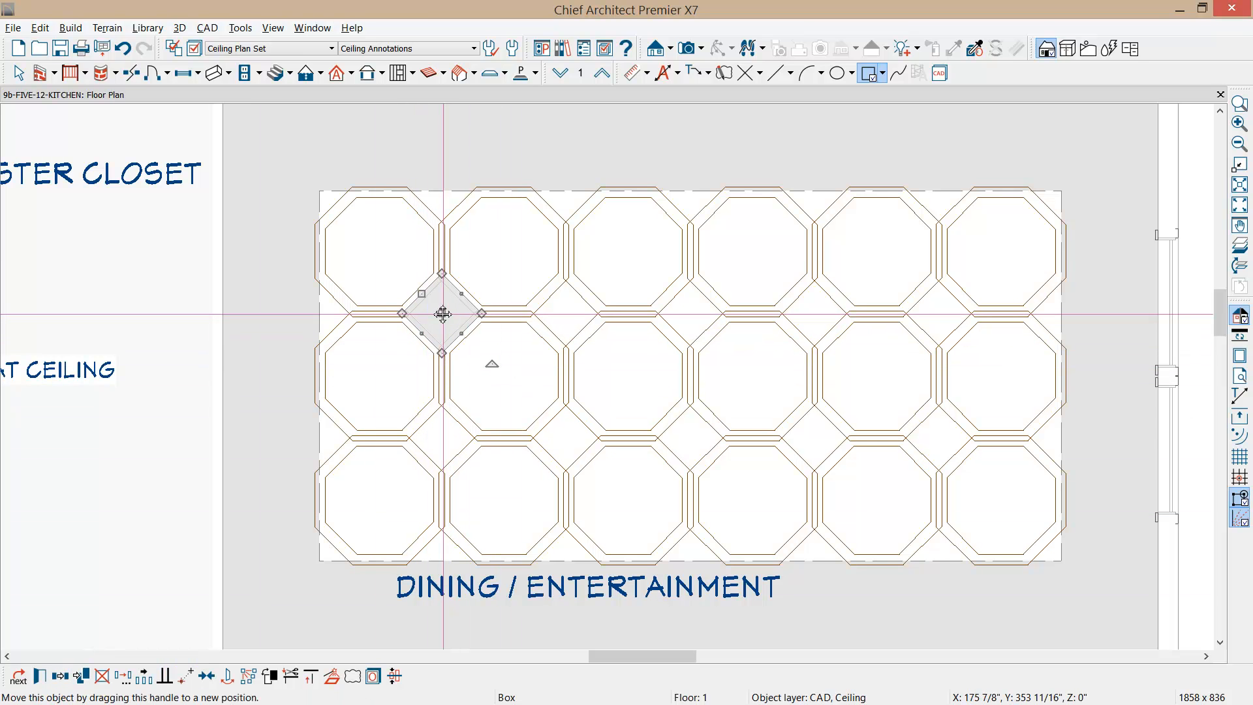
{"action": "left_click_drag", "start_coordinate": [443, 314], "coordinate": [324, 183]}
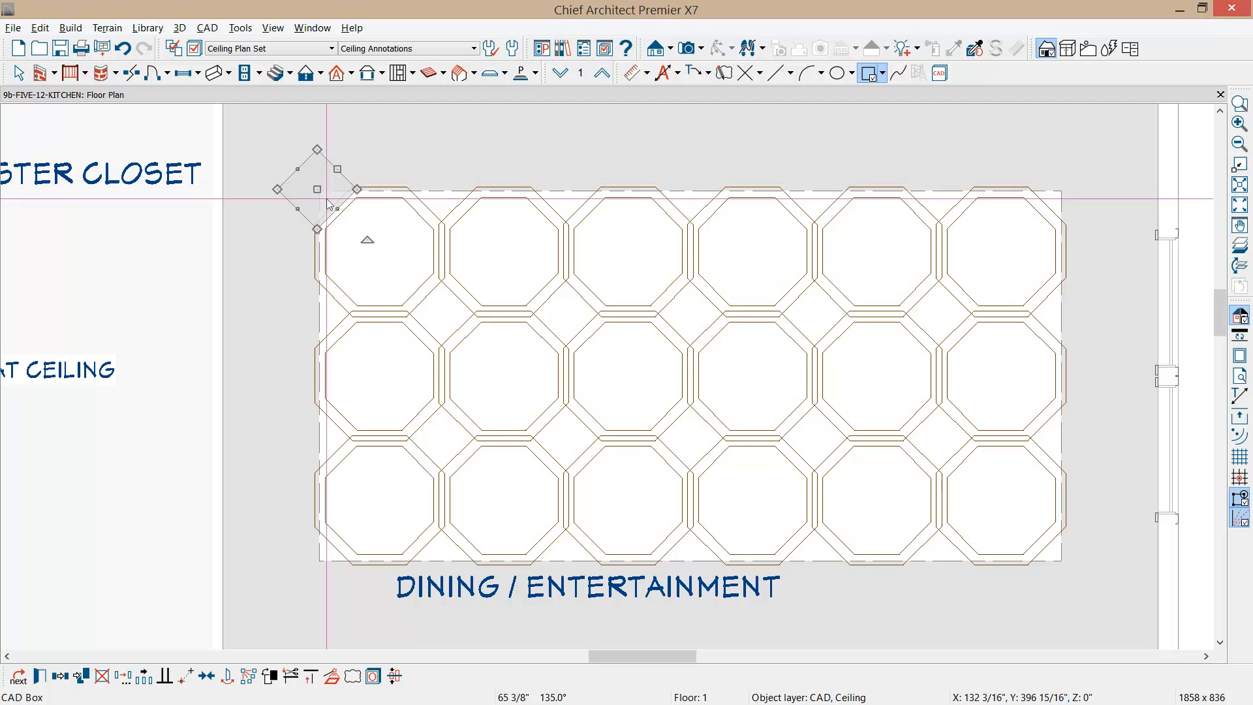
Step: Center the rotated box precisely on the upper-left corner of the dashed ceiling rectangle
{"action": "scroll", "coordinate": [294, 200], "scroll_direction": "up", "scroll_amount": 1}
{"action": "scroll", "coordinate": [294, 200], "scroll_direction": "up", "scroll_amount": 5}
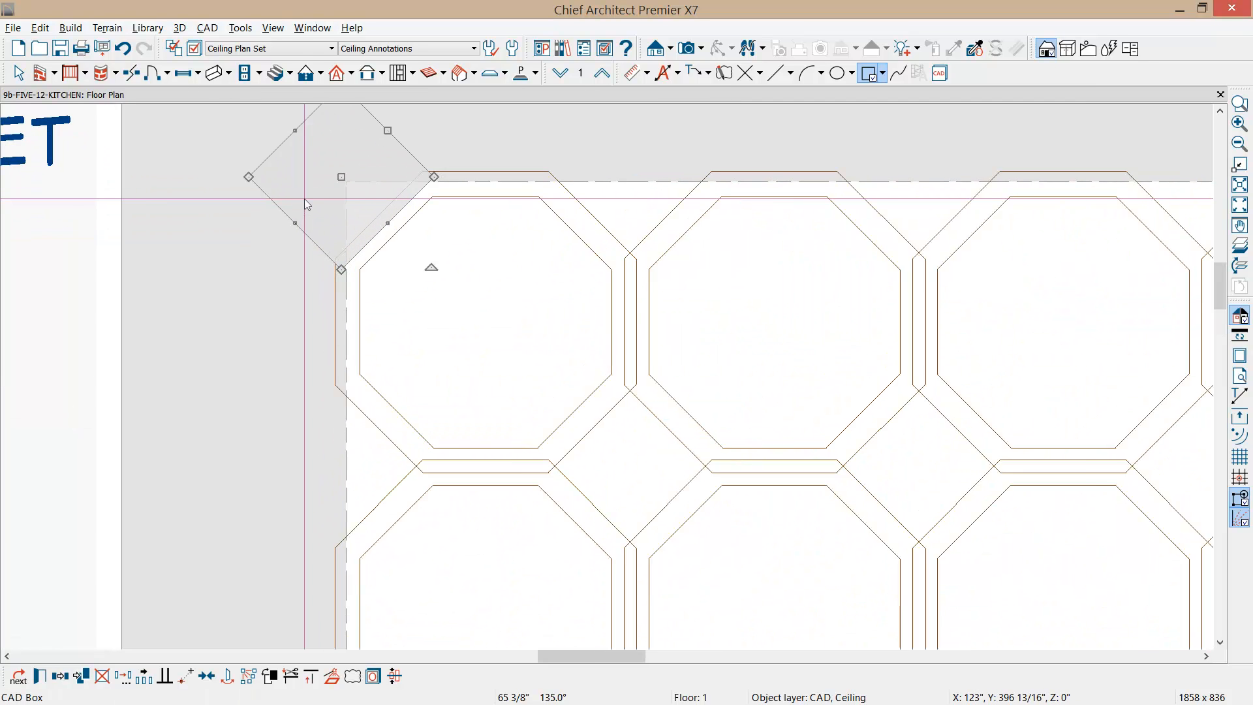
{"action": "middle_click_drag", "start_coordinate": [313, 205], "coordinate": [338, 331]}
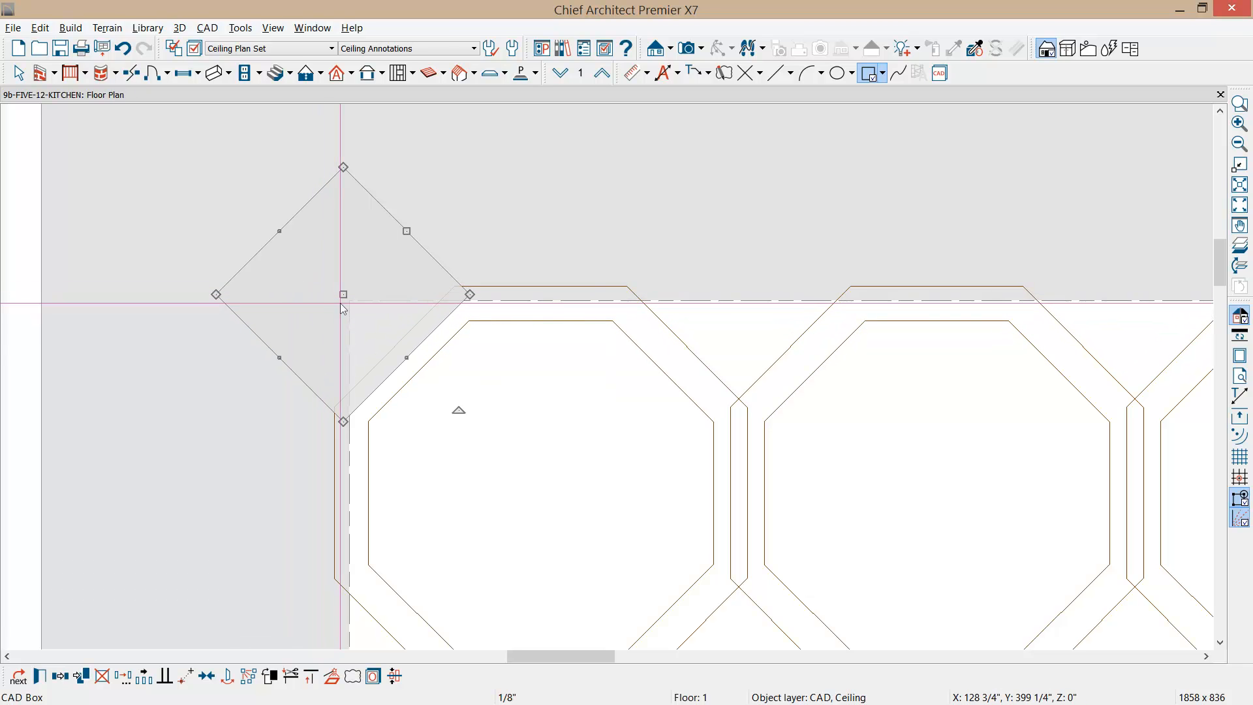
{"action": "left_click_drag", "start_coordinate": [343, 297], "coordinate": [347, 299]}
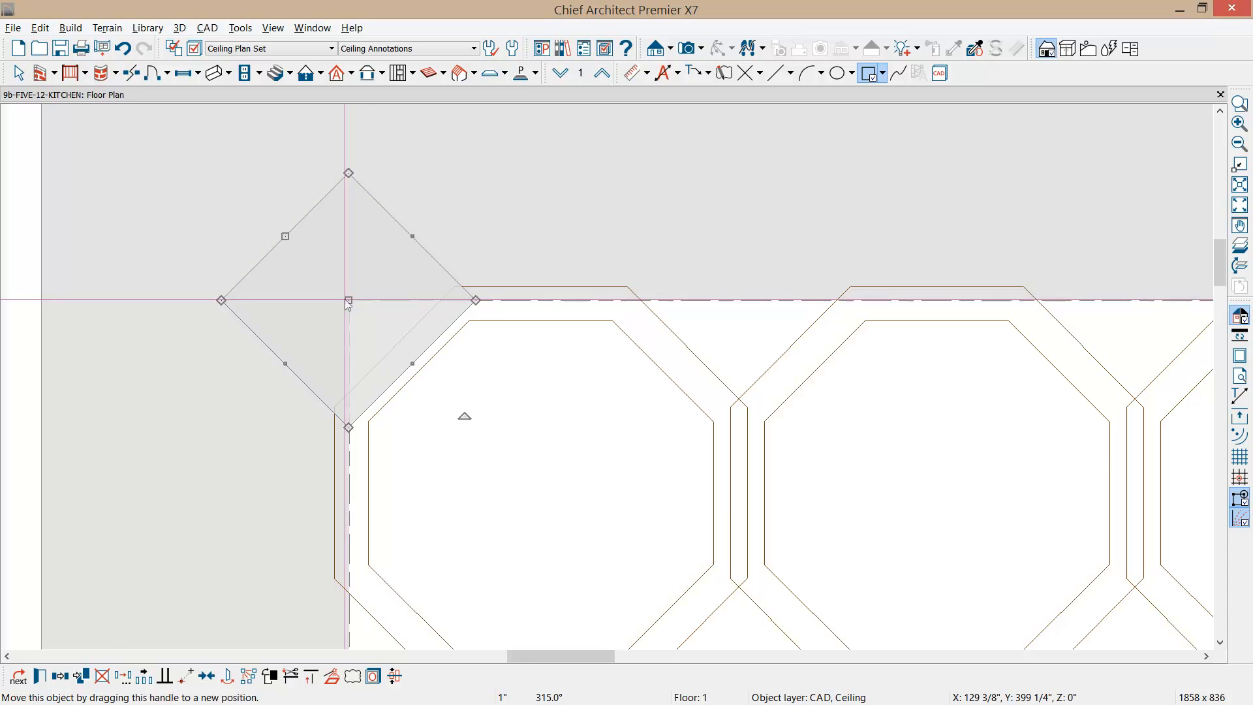
Step: Convert the rotated box to a molding polyline and set its height to 94"
{"action": "scroll", "coordinate": [384, 371], "scroll_direction": "down", "scroll_amount": 1}
{"action": "scroll", "coordinate": [384, 371], "scroll_direction": "down", "scroll_amount": 1}
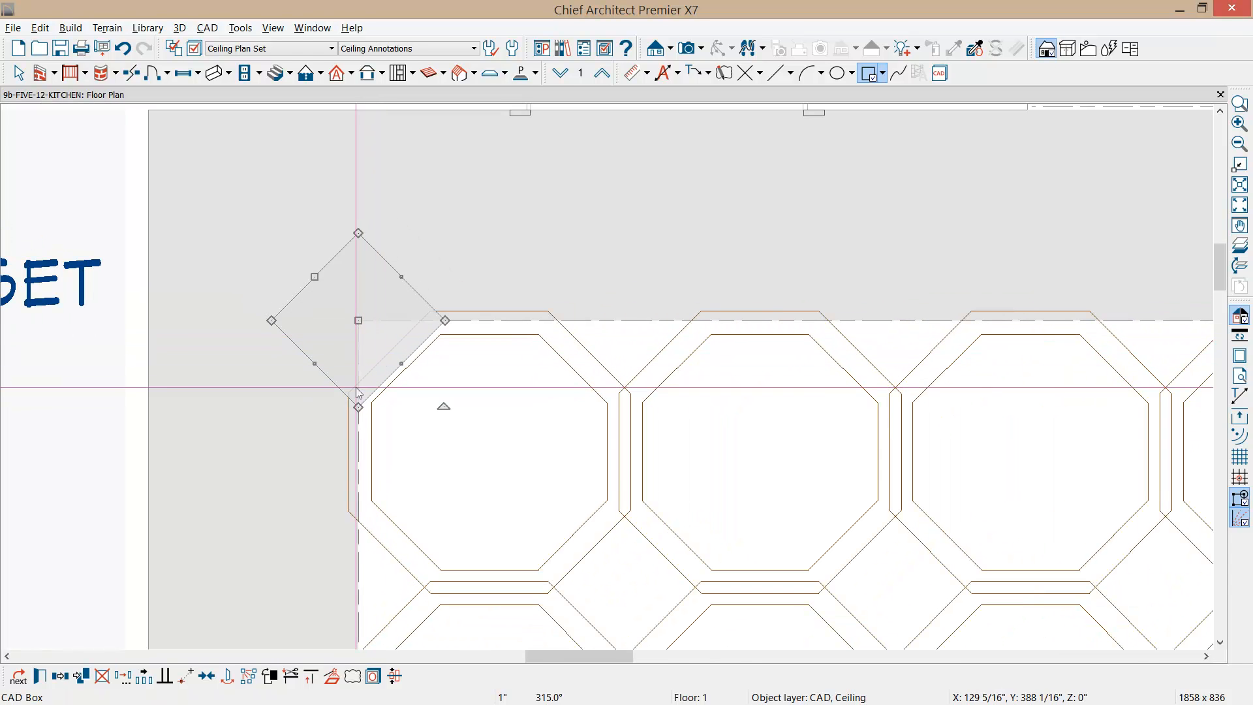
{"action": "scroll", "coordinate": [358, 392], "scroll_direction": "down", "scroll_amount": 1}
{"action": "scroll", "coordinate": [357, 391], "scroll_direction": "down", "scroll_amount": 1}
{"action": "scroll", "coordinate": [350, 357], "scroll_direction": "down", "scroll_amount": 1}
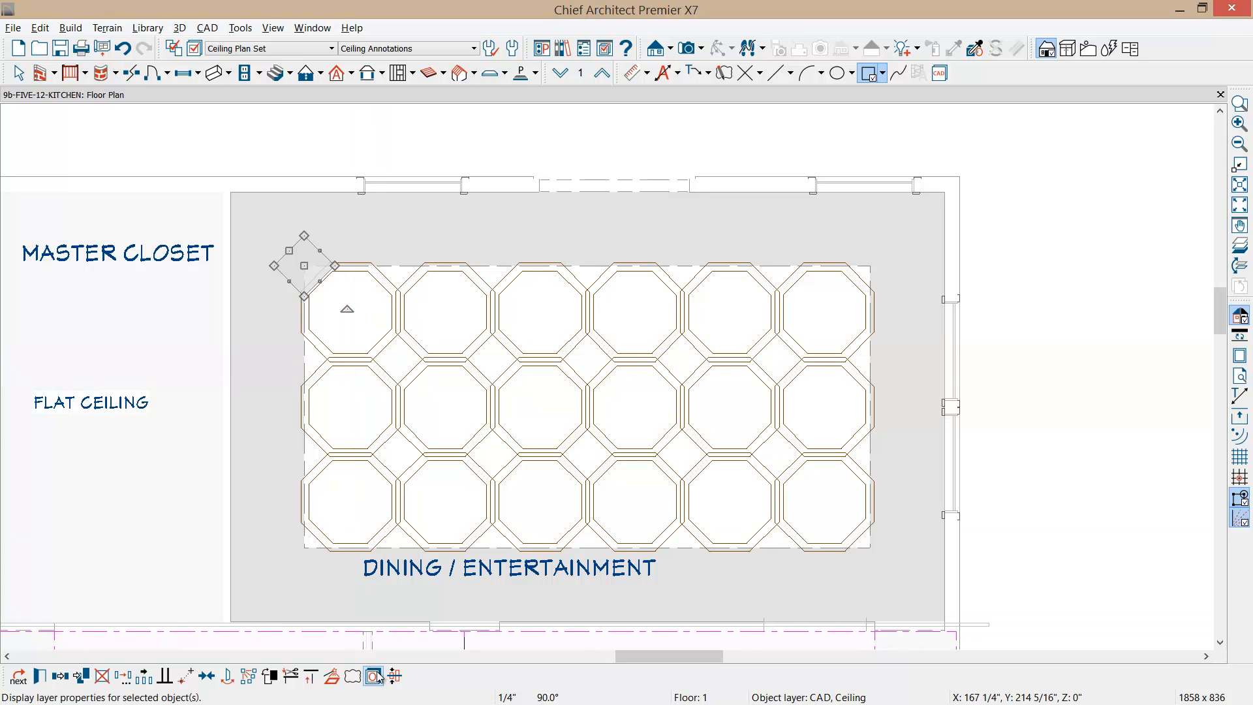
{"action": "left_click", "coordinate": [333, 677]}
{"action": "left_click", "coordinate": [722, 311]}
{"action": "left_click", "coordinate": [768, 475]}
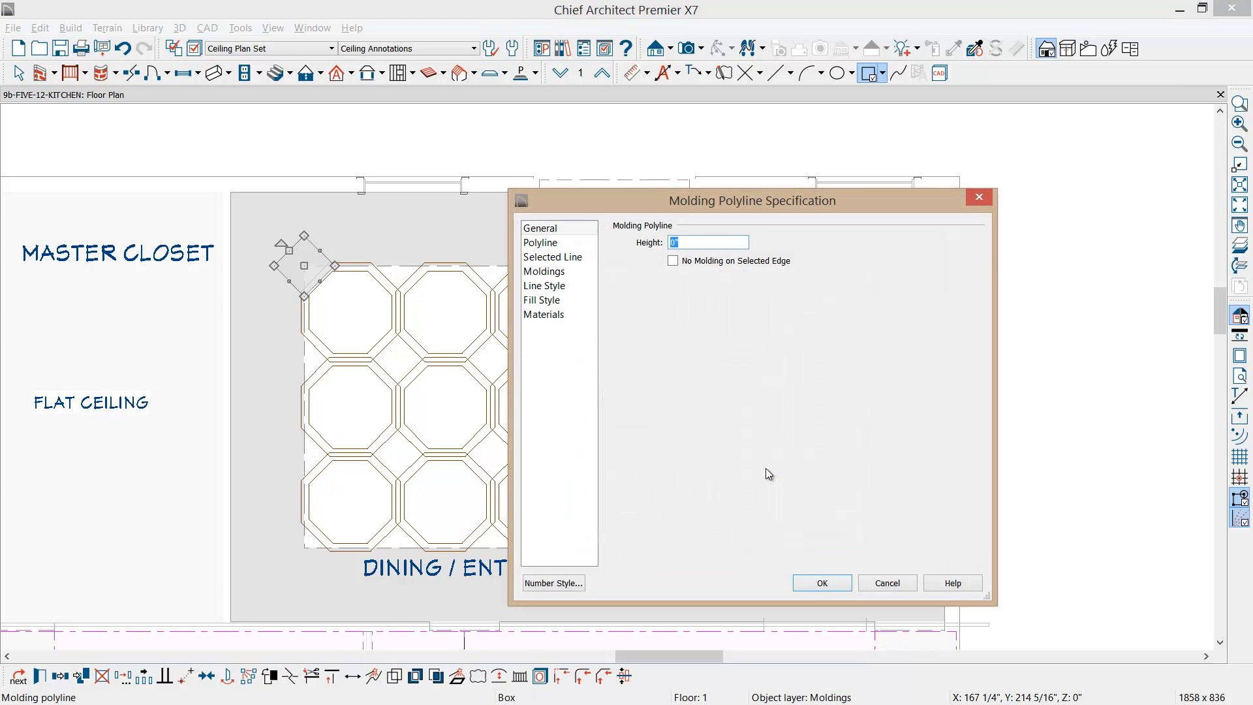
{"action": "type", "text": "94"}
Step: Add molding-profile-for-Octagon from the FIVE-12 folder of the User Catalog as the diamond polyline's molding profile
{"action": "left_click", "coordinate": [571, 271]}
{"action": "left_click", "coordinate": [734, 263]}
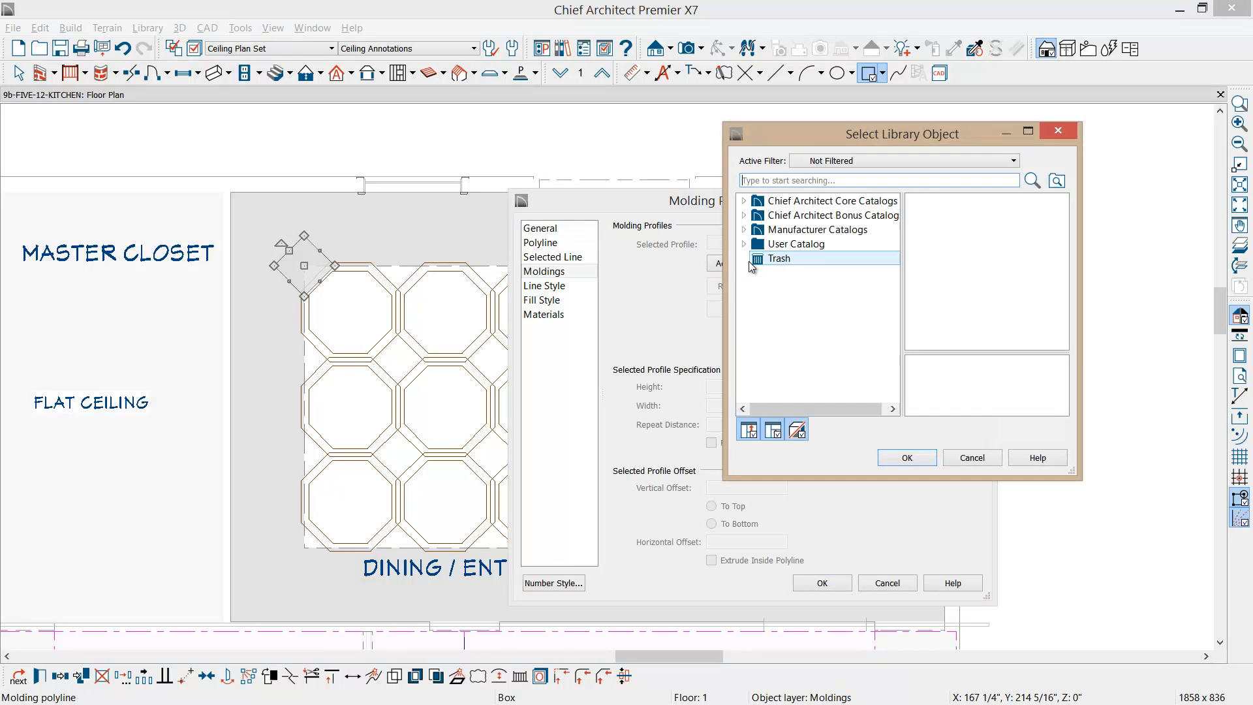
{"action": "left_click", "coordinate": [744, 243]}
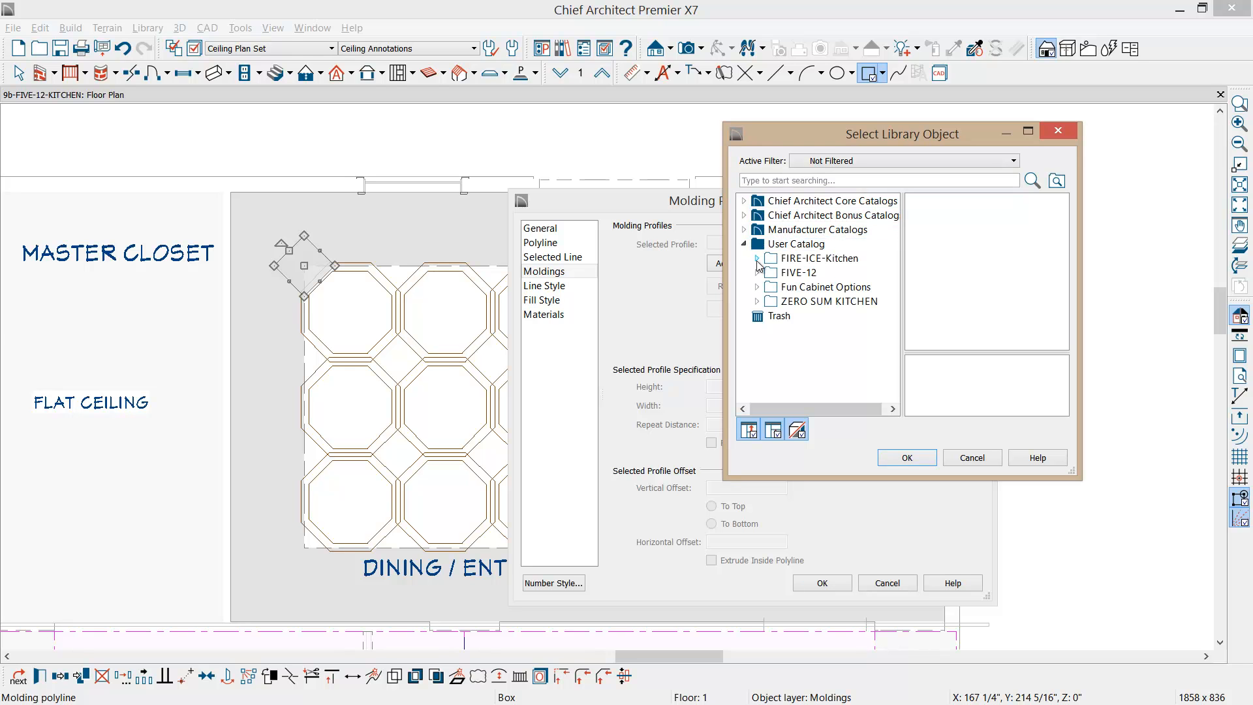
{"action": "left_click", "coordinate": [757, 272]}
{"action": "left_click", "coordinate": [839, 286]}
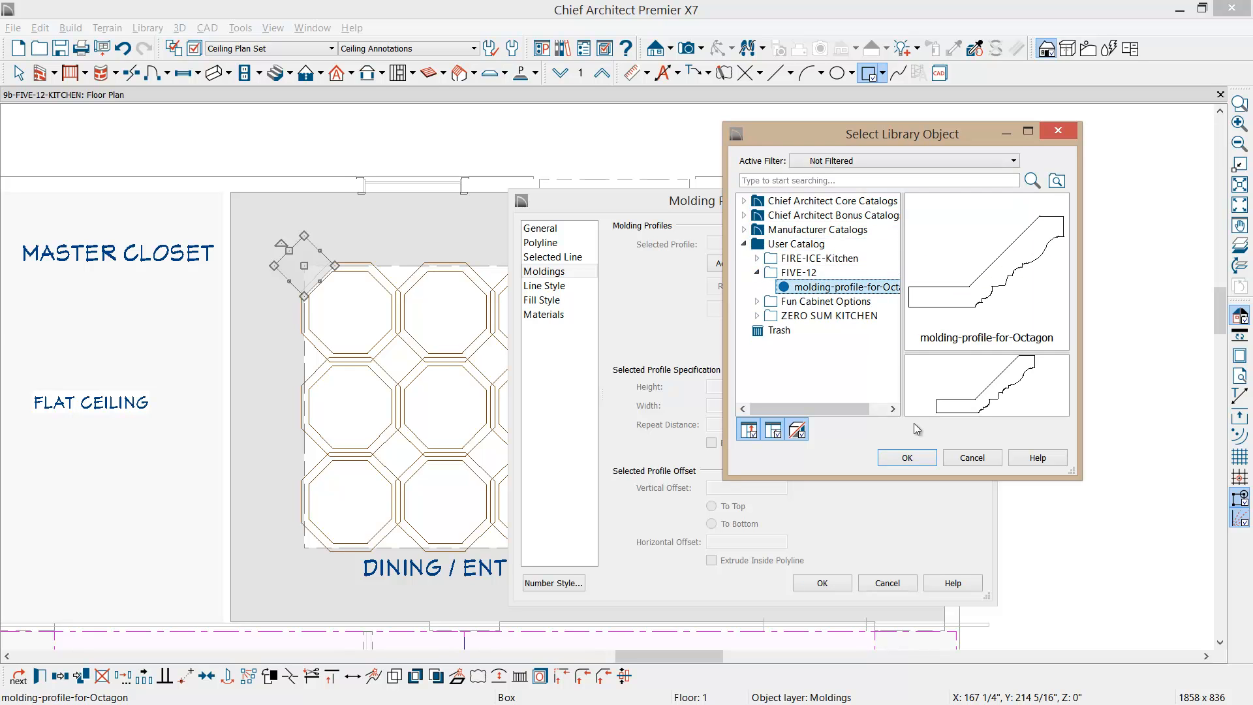
{"action": "left_click", "coordinate": [906, 457]}
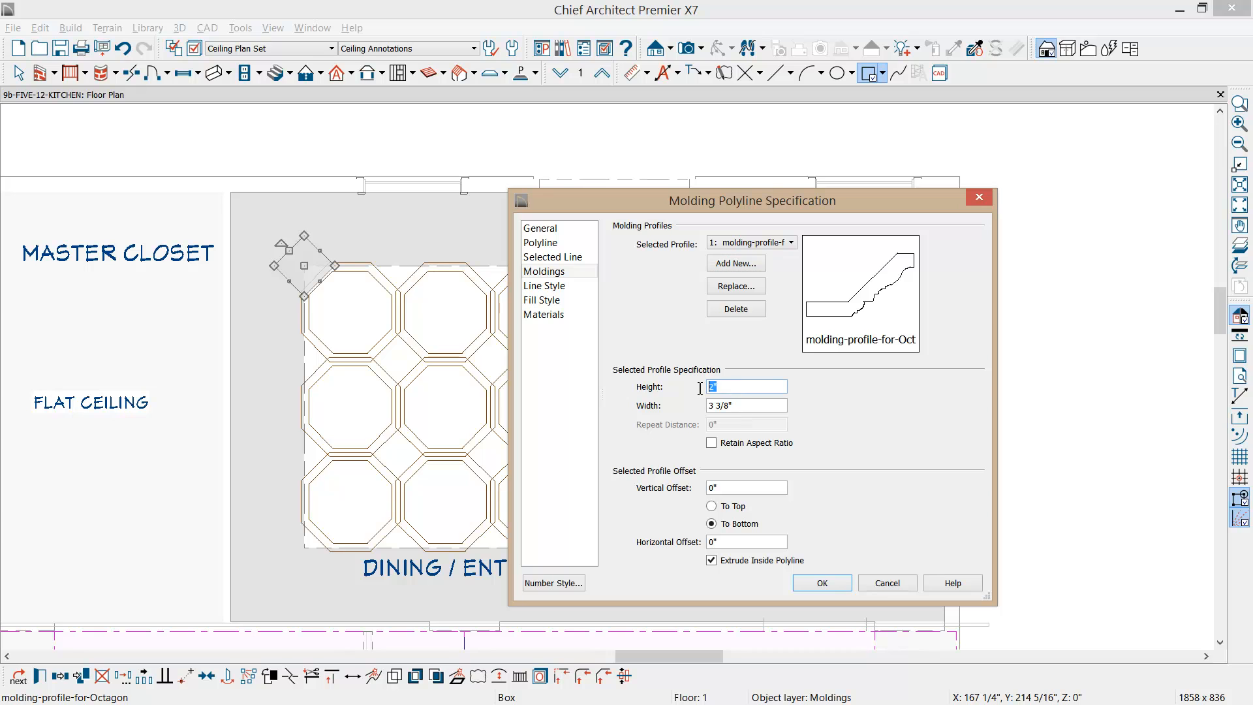
Step: Set the diamond molding profile's height to 6" and width to 4", and apply the specification
{"action": "type", "text": "6"}
{"action": "key", "text": "Tab"}
{"action": "type", "text": "4"}
{"action": "key", "text": "Tab"}
{"action": "left_click", "coordinate": [822, 582]}
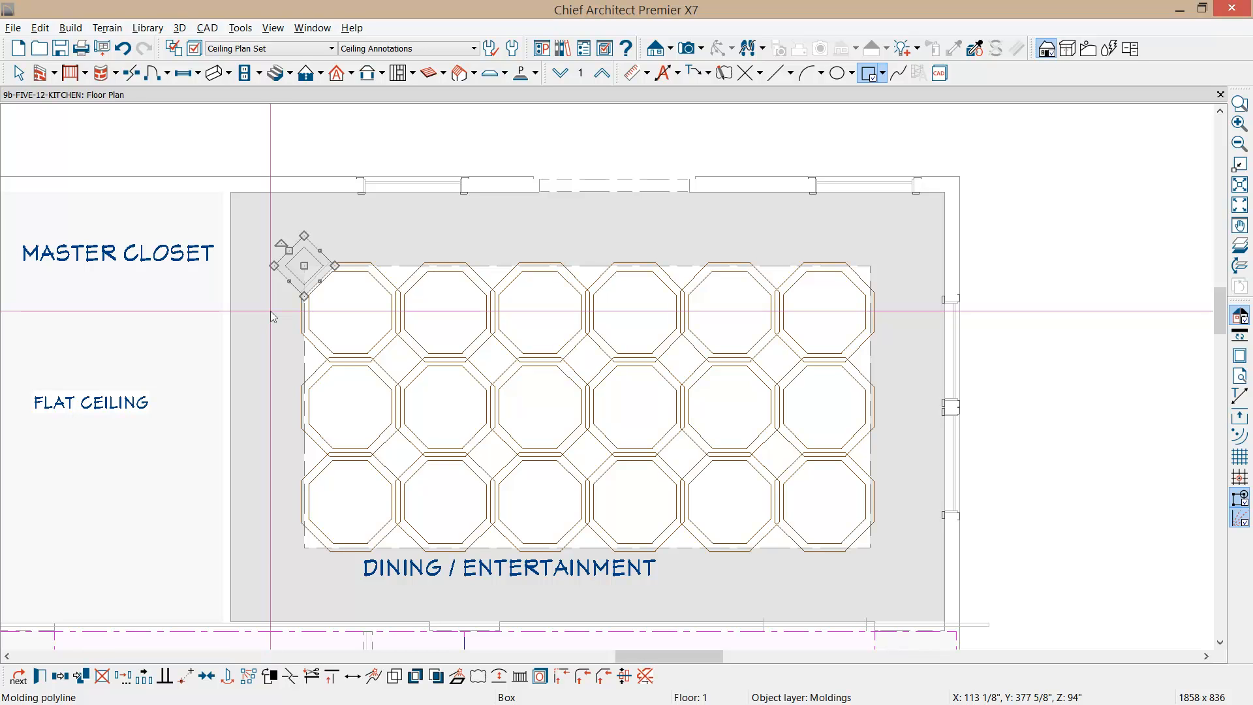
Step: Multiple-copy the diamond molding at 46 1/4" offsets across the whole octagon grid, making 4 rows by 7 columns
{"action": "left_click", "coordinate": [141, 677]}
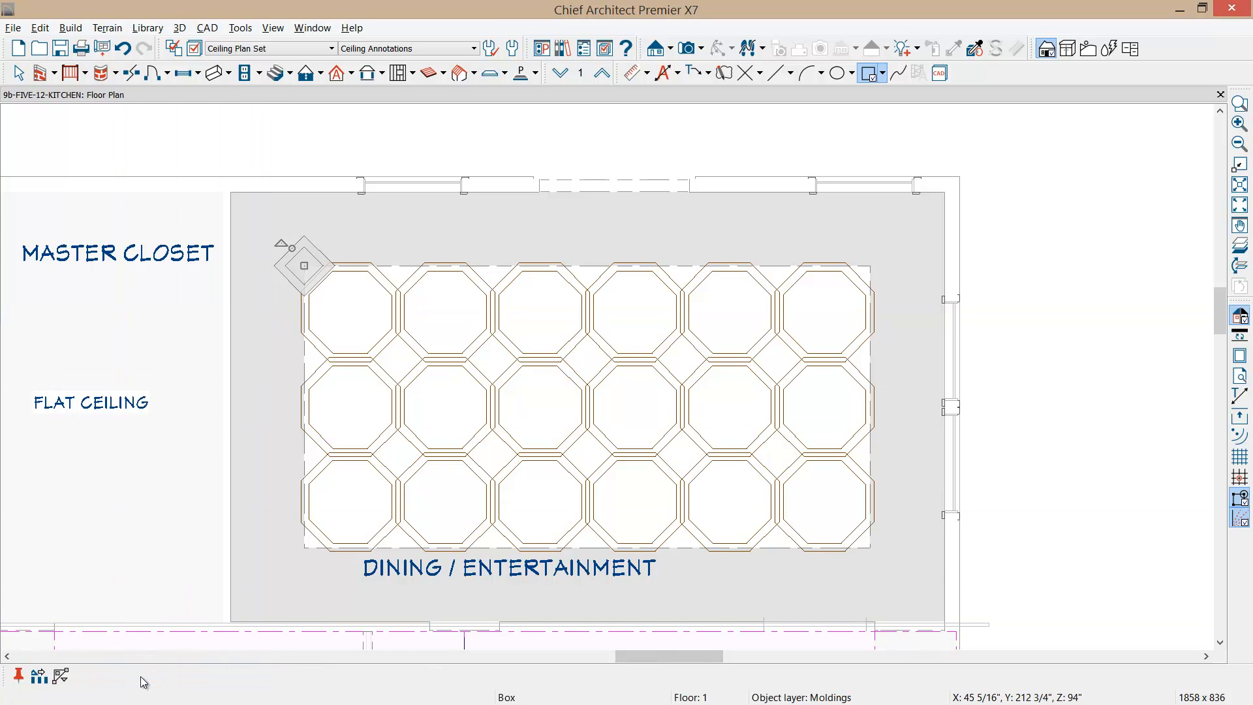
{"action": "left_click", "coordinate": [39, 676]}
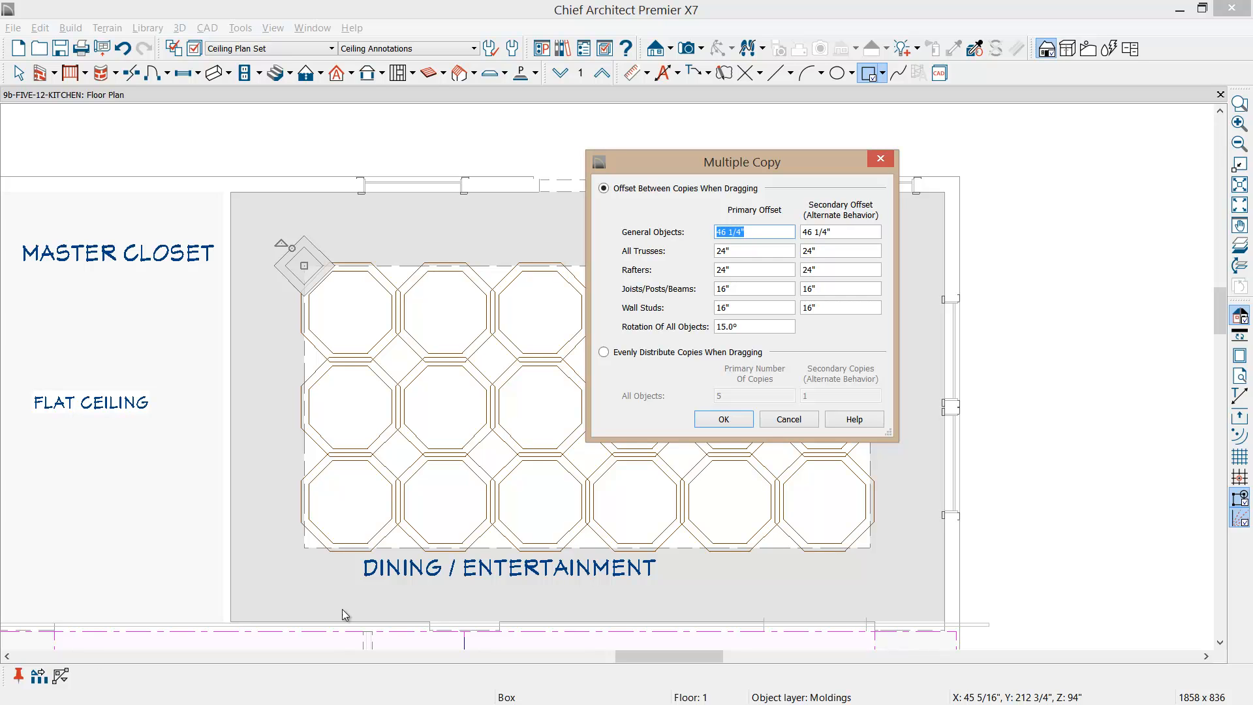
{"action": "left_click", "coordinate": [724, 419]}
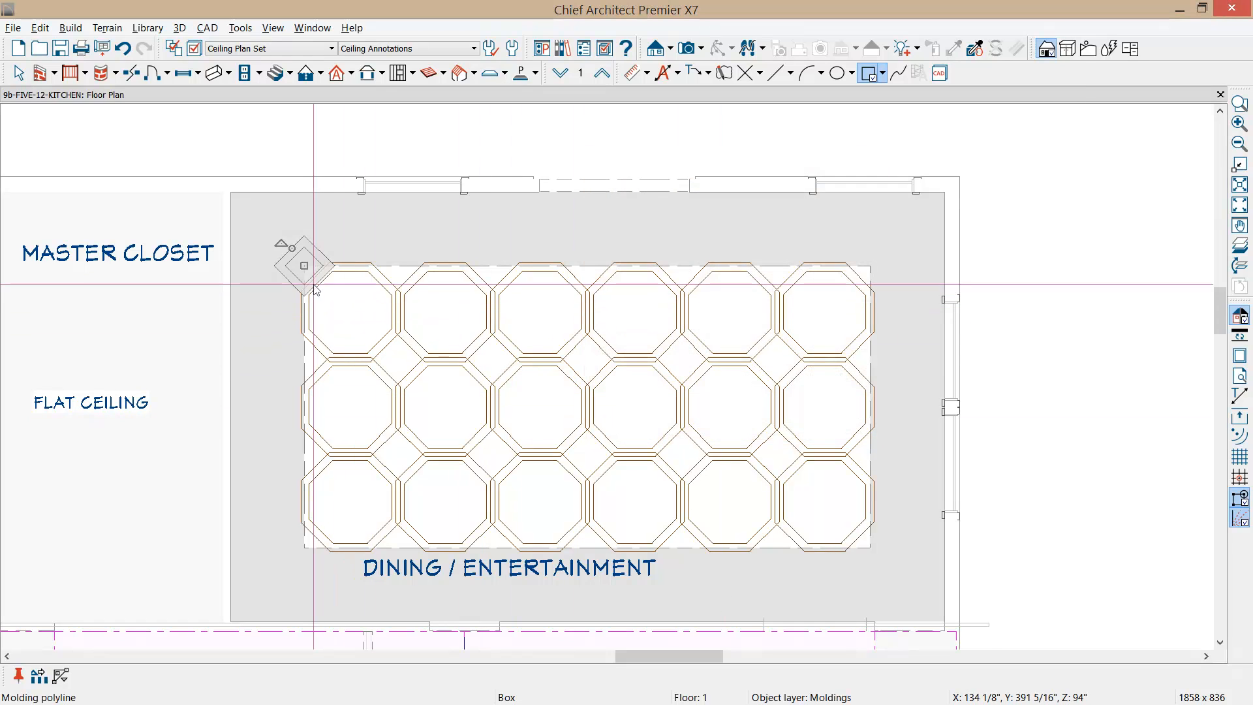
{"action": "left_click_drag", "start_coordinate": [304, 266], "coordinate": [892, 570]}
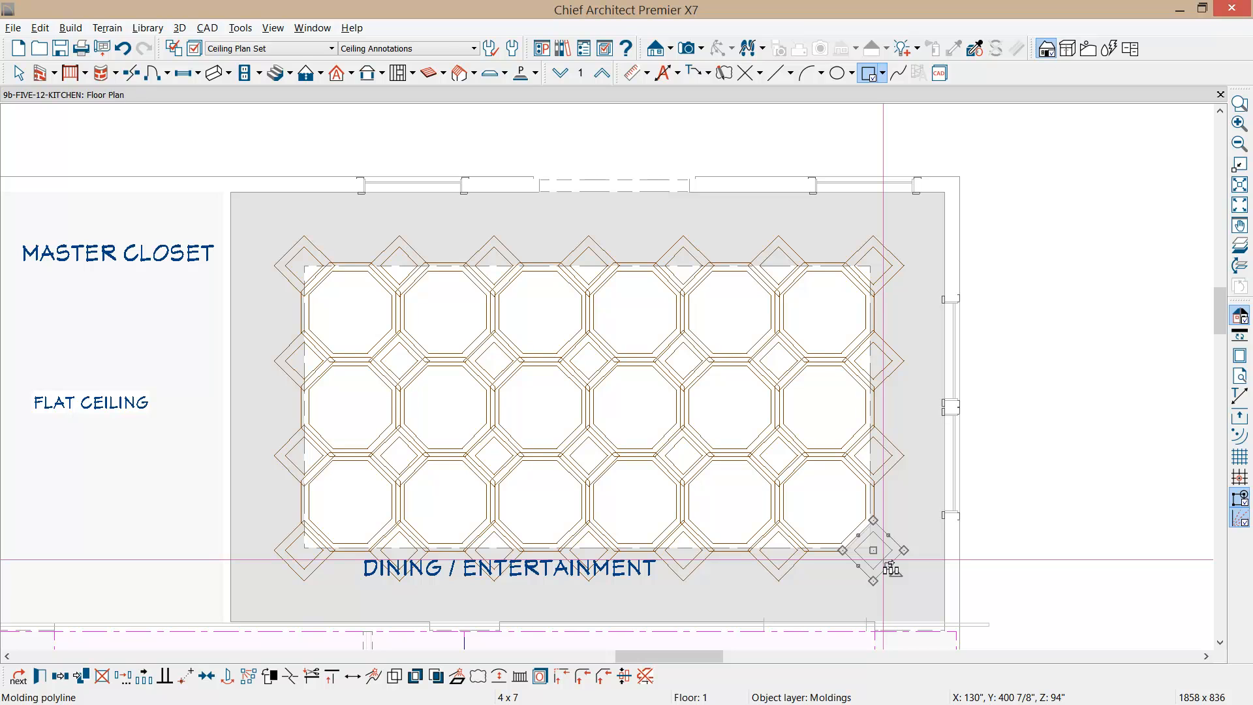
Step: Create a full camera view across the dining room ceiling, preview it as Glass House and switch back to Standard rendering
{"action": "left_click", "coordinate": [687, 48]}
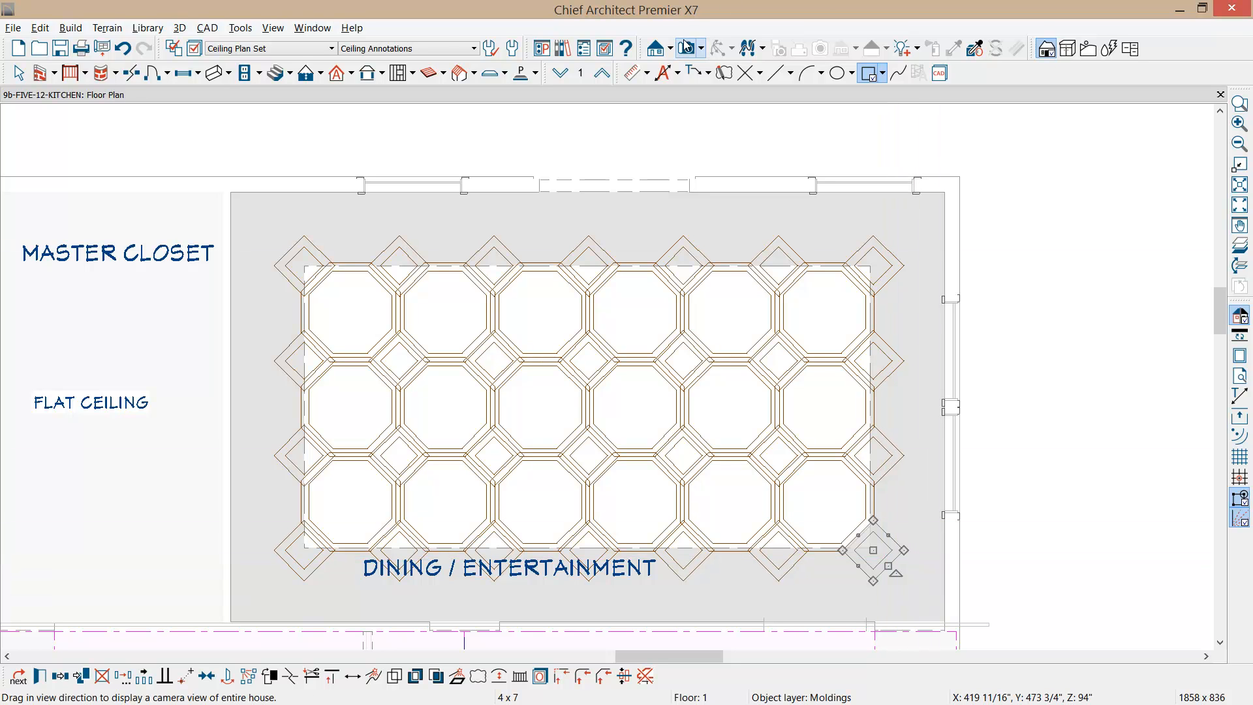
{"action": "left_click_drag", "start_coordinate": [849, 511], "coordinate": [566, 426]}
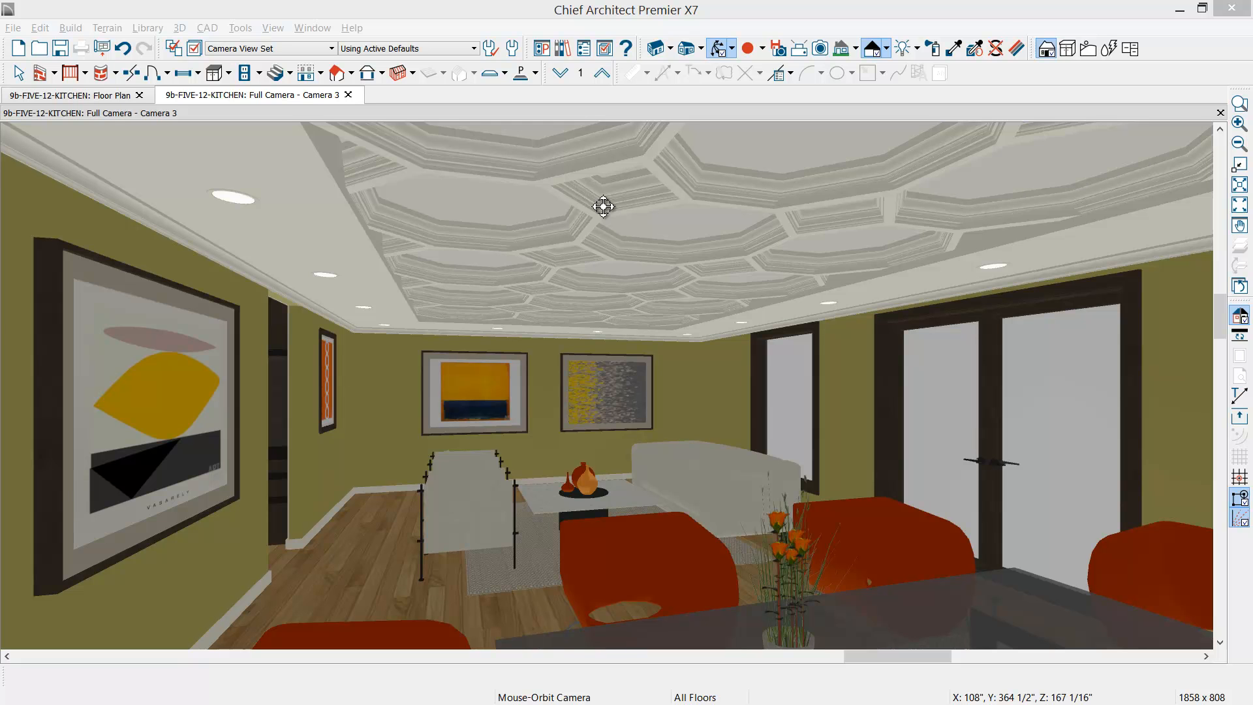
{"action": "left_click", "coordinate": [886, 49]}
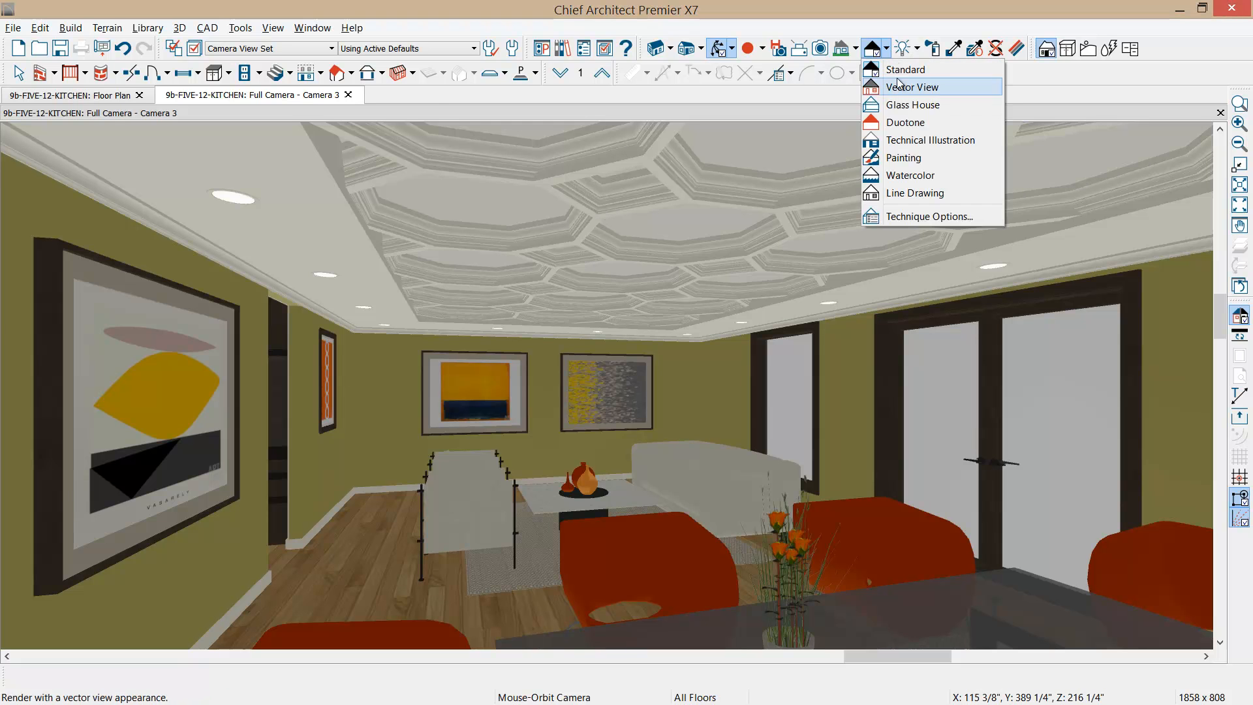
{"action": "left_click", "coordinate": [900, 104]}
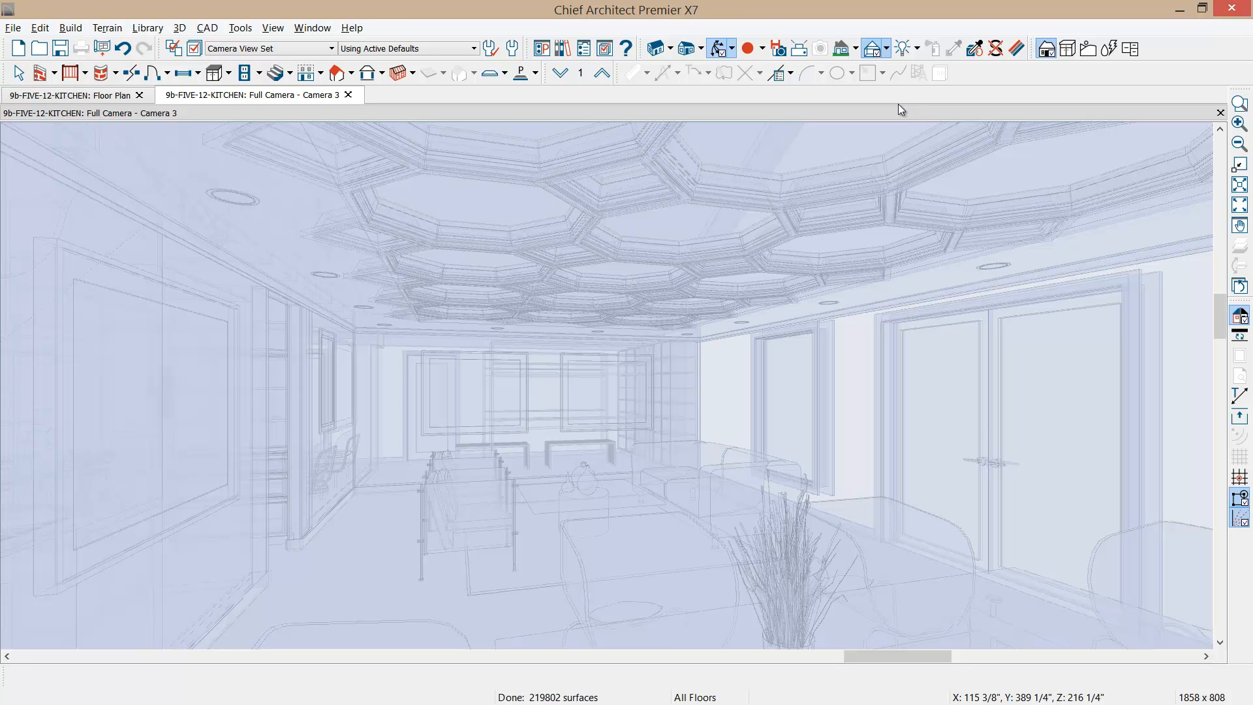
{"action": "left_click", "coordinate": [886, 49]}
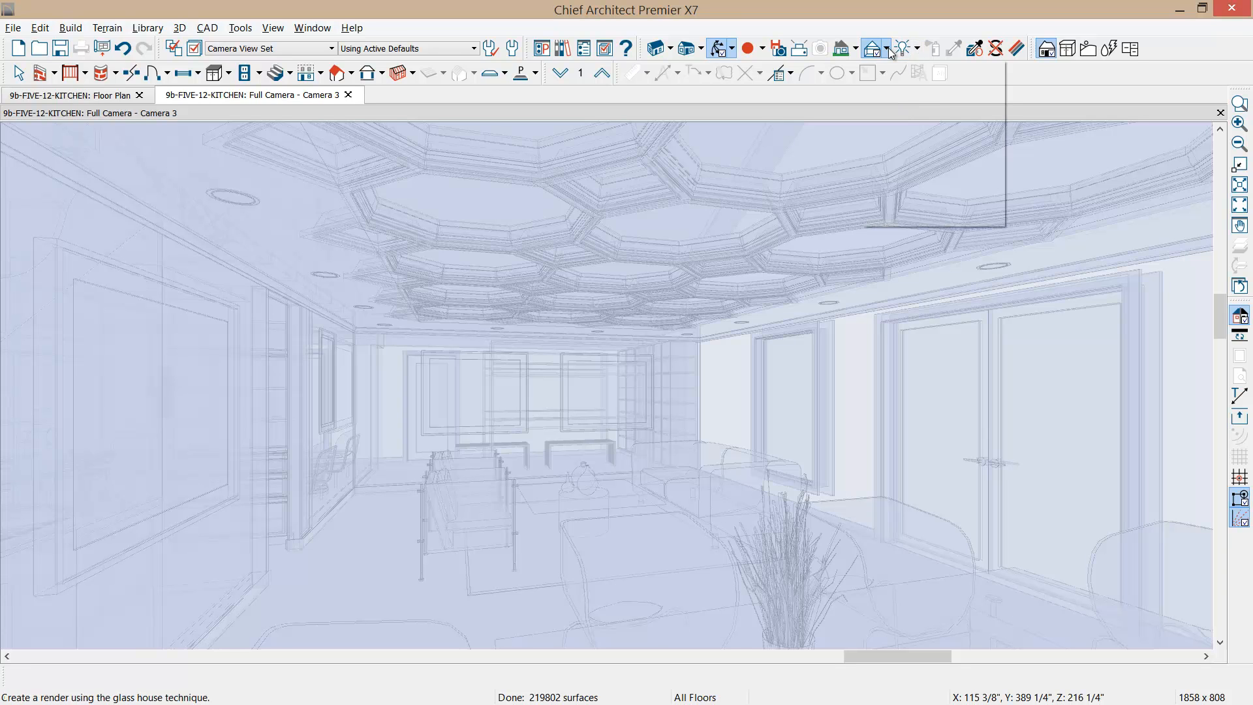
{"action": "left_click", "coordinate": [892, 72]}
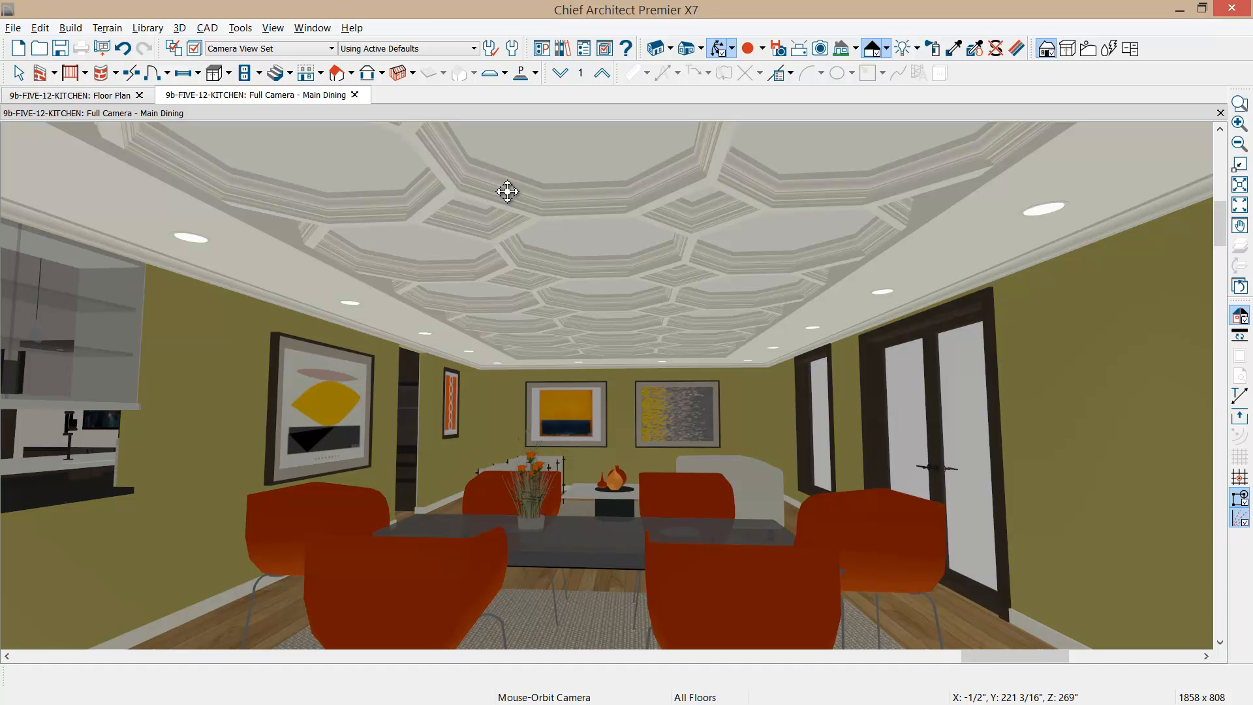
Step: Create a new CAD detail named molding
{"action": "left_click", "coordinate": [207, 29]}
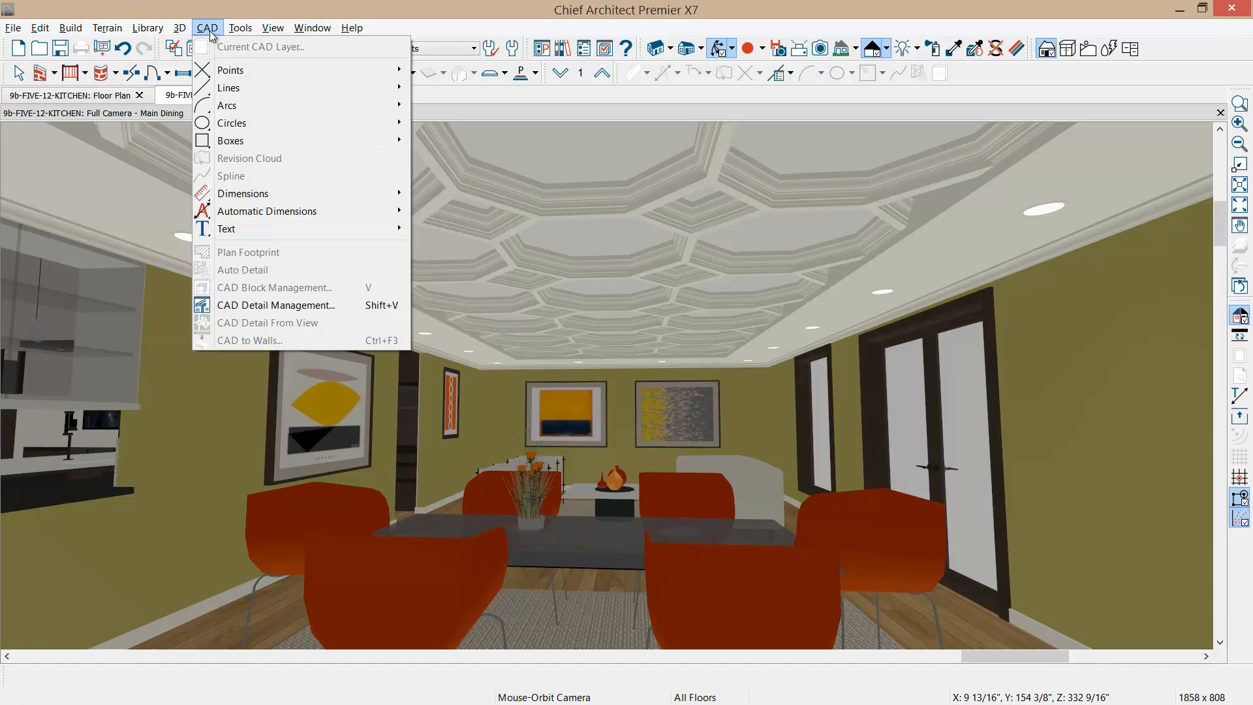
{"action": "left_click", "coordinate": [303, 305]}
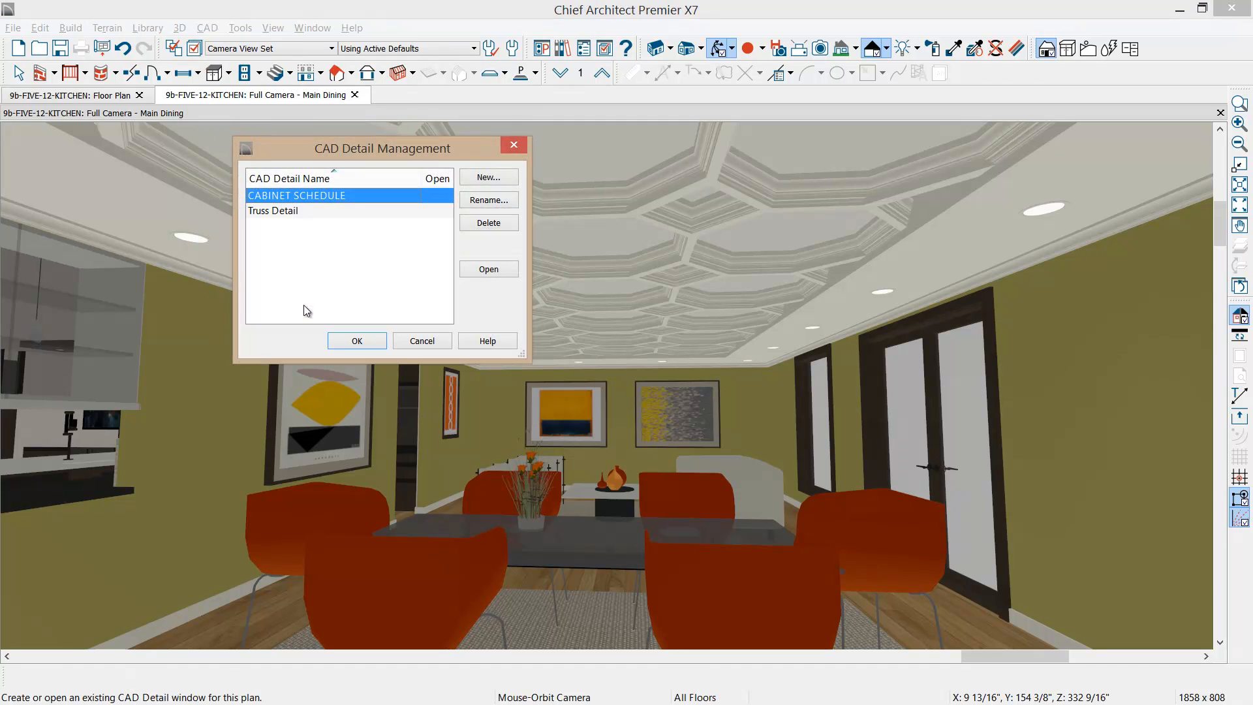
{"action": "left_click", "coordinate": [486, 178]}
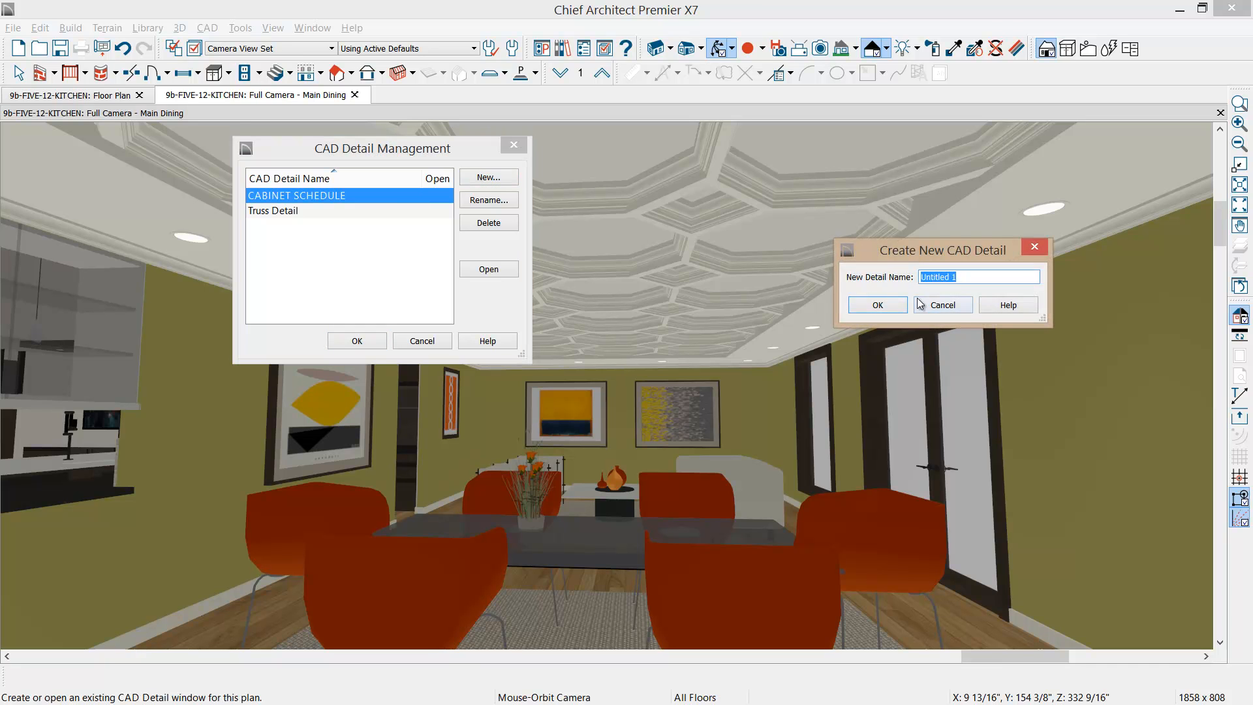
{"action": "type", "text": "m"}
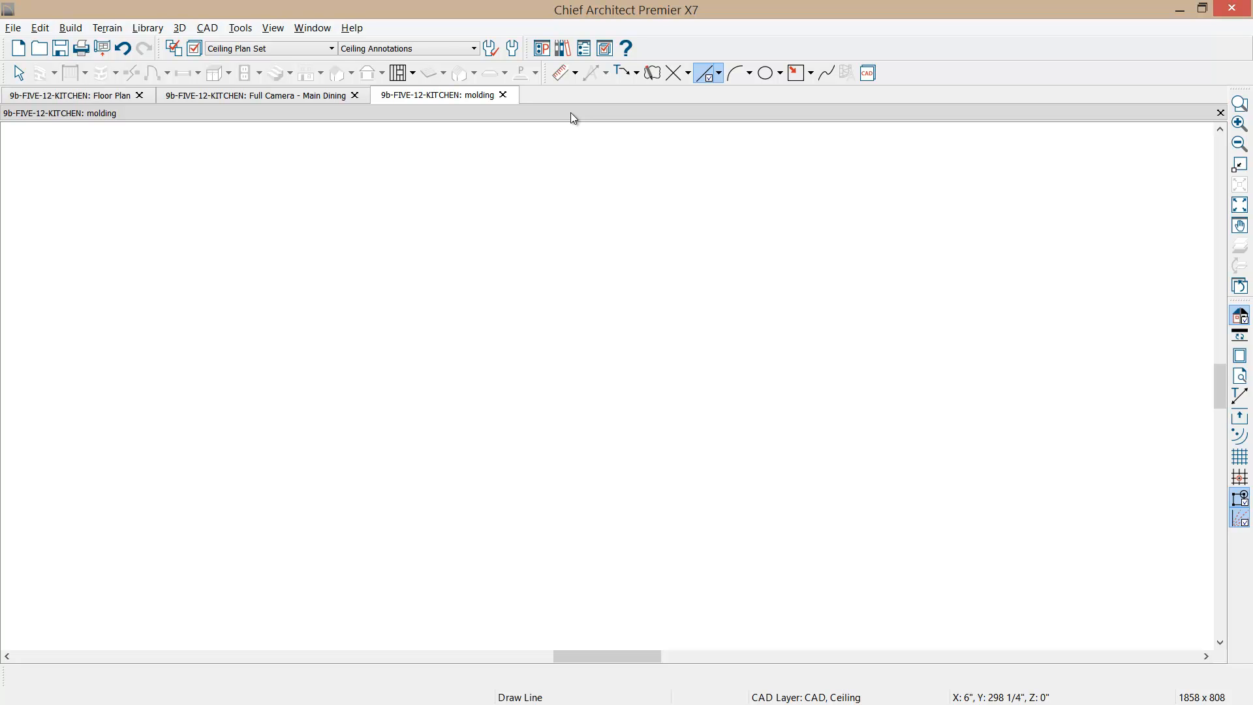
Step: Find the CM-07 crown molding among the architectural moldings in the Chief Architect core catalogs
{"action": "left_click", "coordinate": [563, 49]}
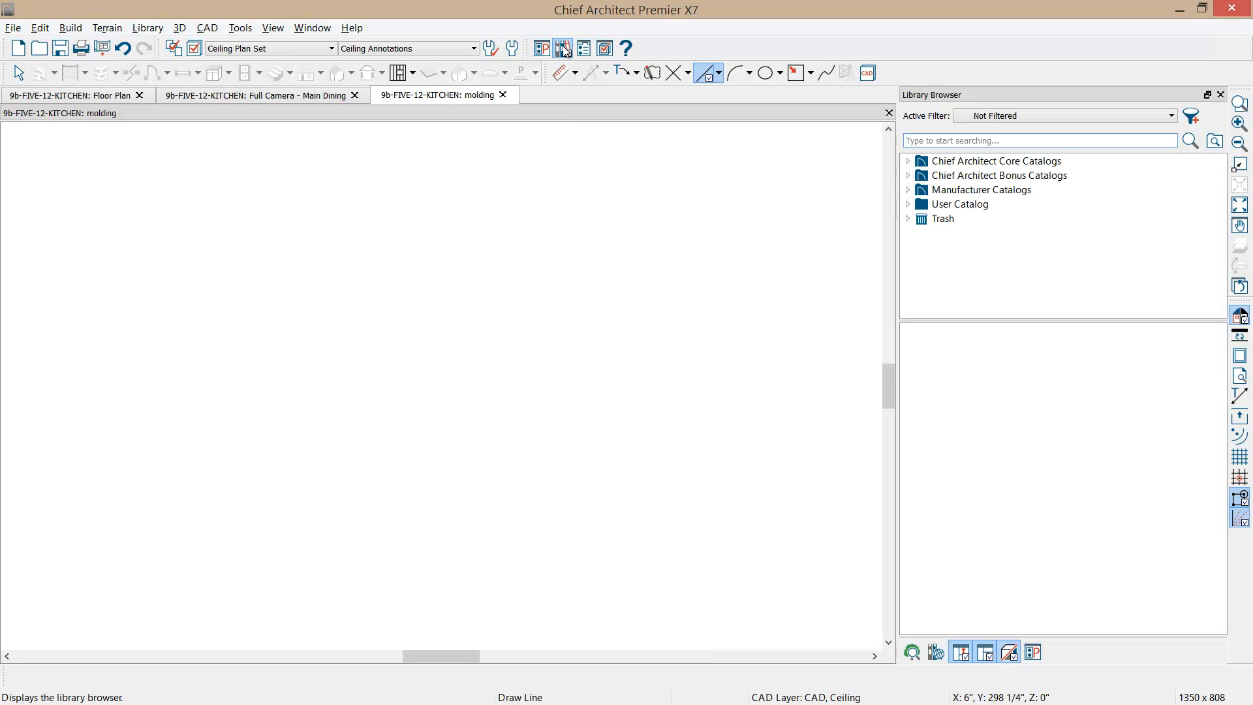
{"action": "left_click", "coordinate": [907, 160]}
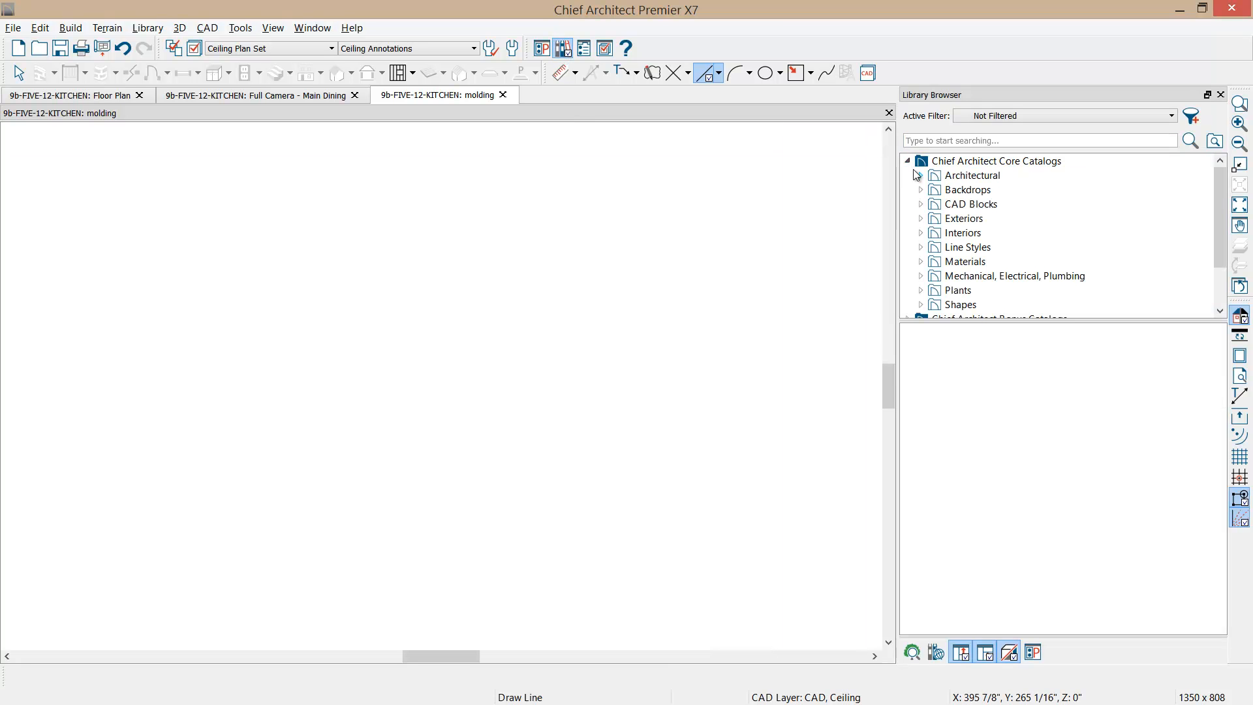
{"action": "left_click", "coordinate": [920, 175]}
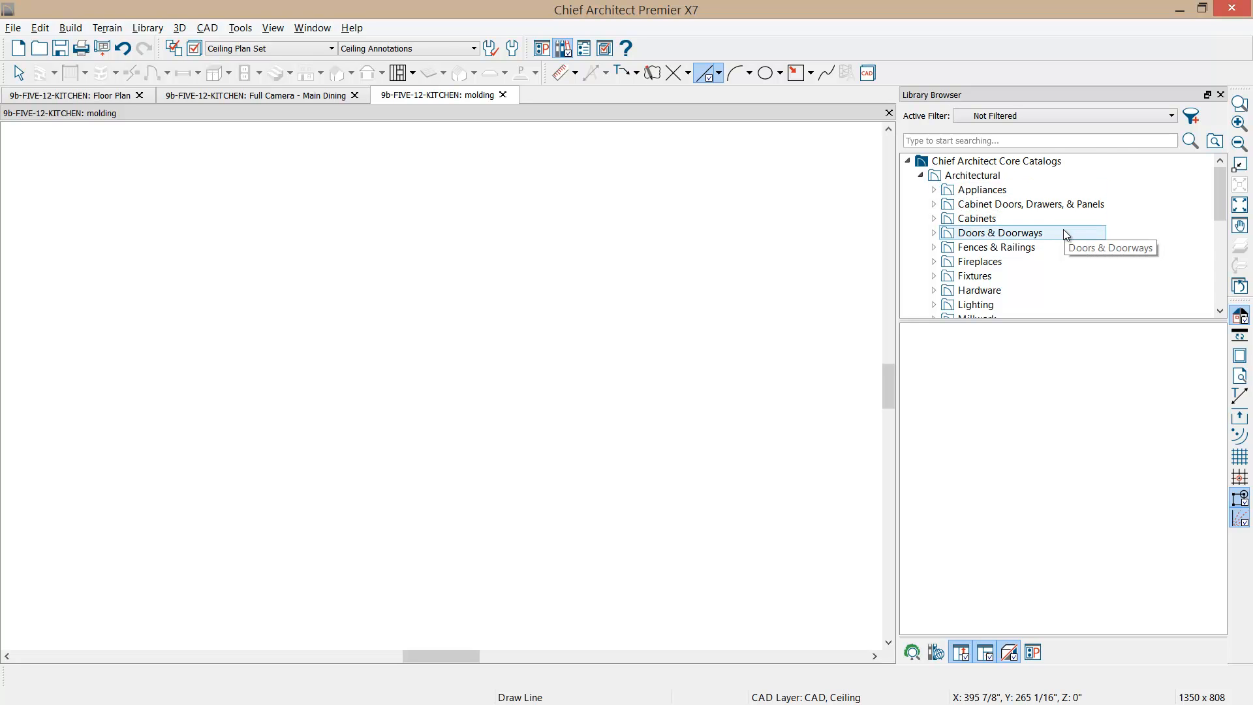
{"action": "scroll", "coordinate": [1063, 229], "scroll_direction": "down", "scroll_amount": 1}
{"action": "left_click", "coordinate": [933, 290]}
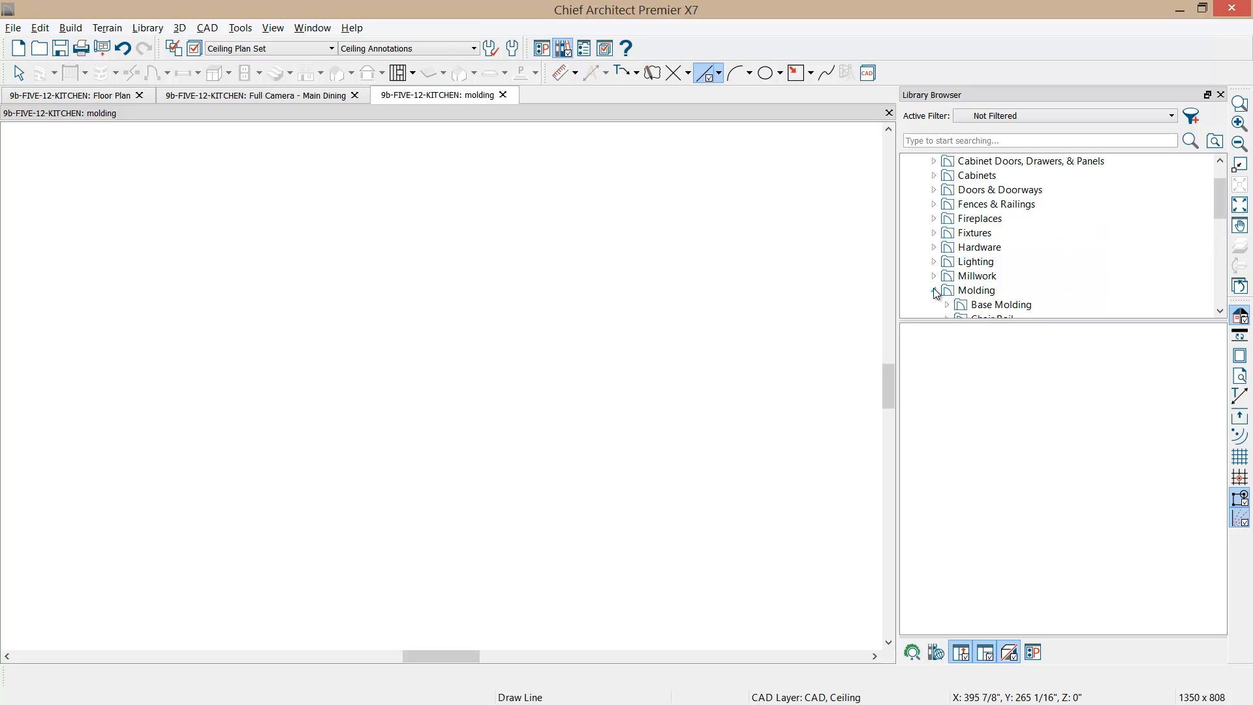
{"action": "scroll", "coordinate": [933, 288], "scroll_direction": "down", "scroll_amount": 2}
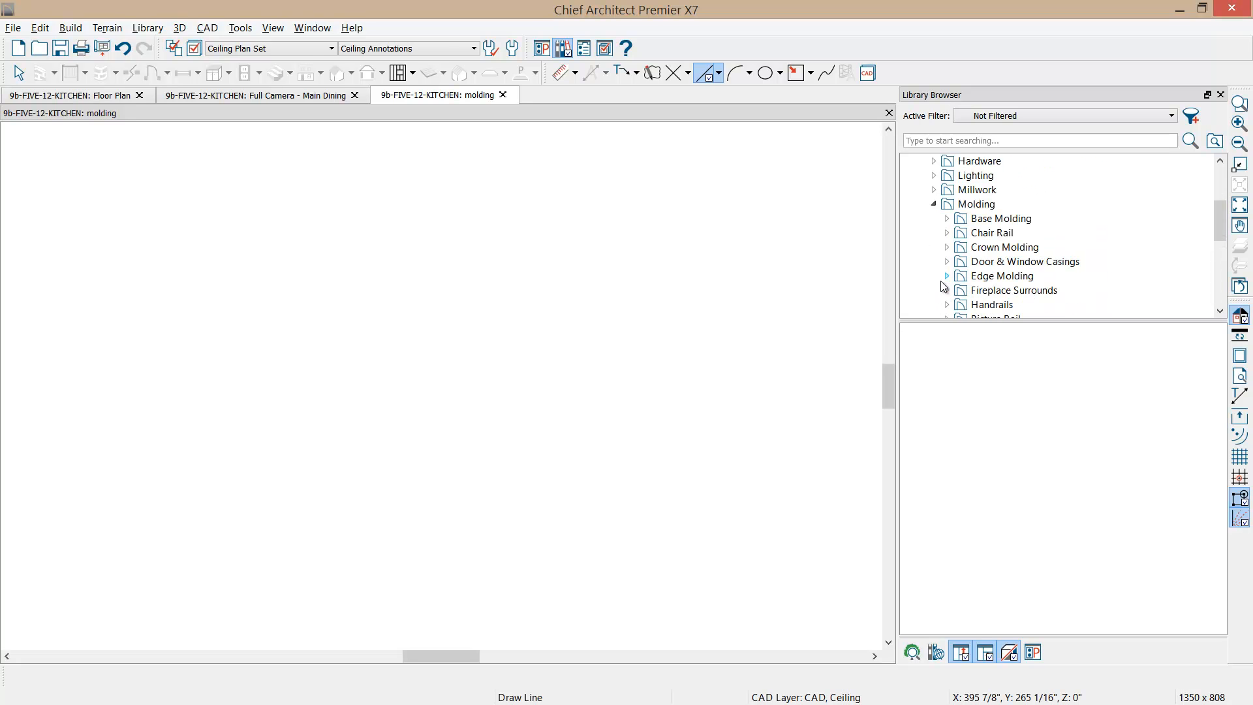
{"action": "left_click", "coordinate": [952, 247]}
{"action": "scroll", "coordinate": [952, 246], "scroll_direction": "down", "scroll_amount": 3}
{"action": "scroll", "coordinate": [951, 246], "scroll_direction": "down", "scroll_amount": 5}
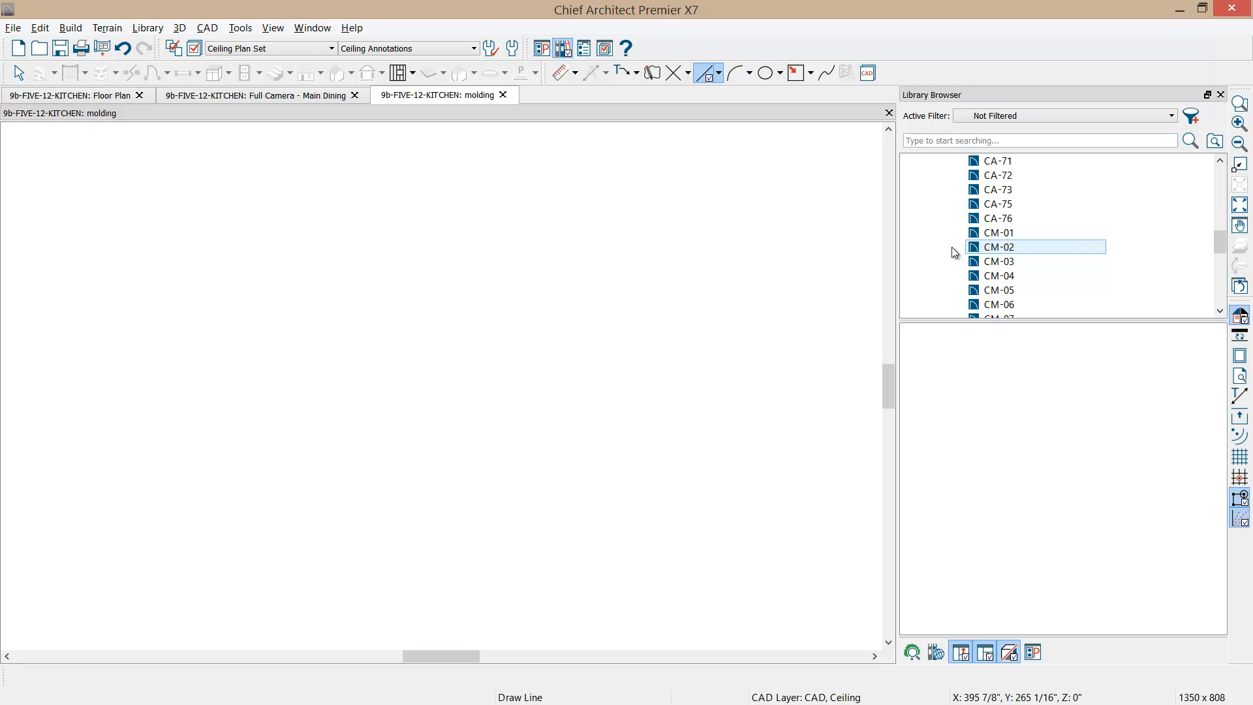
{"action": "left_click", "coordinate": [997, 281]}
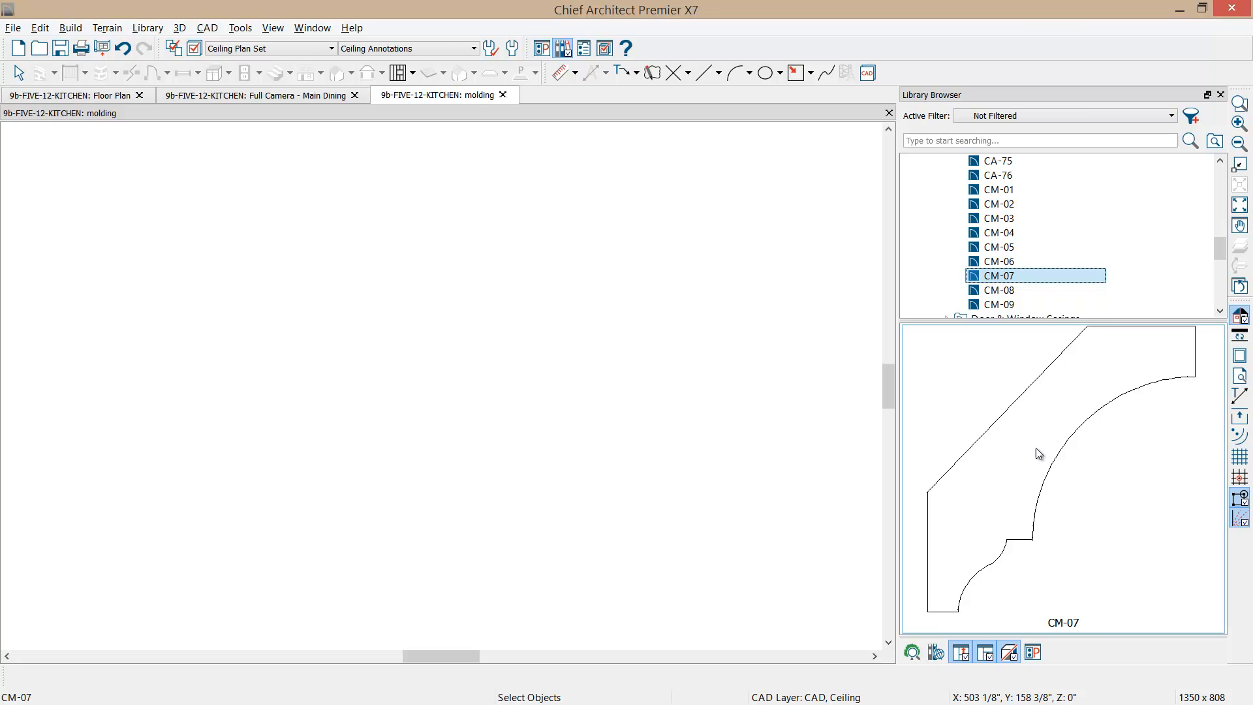
Step: Place the CM-07 molding profile as a polyline in the molding CAD detail
{"action": "right_click", "coordinate": [996, 277]}
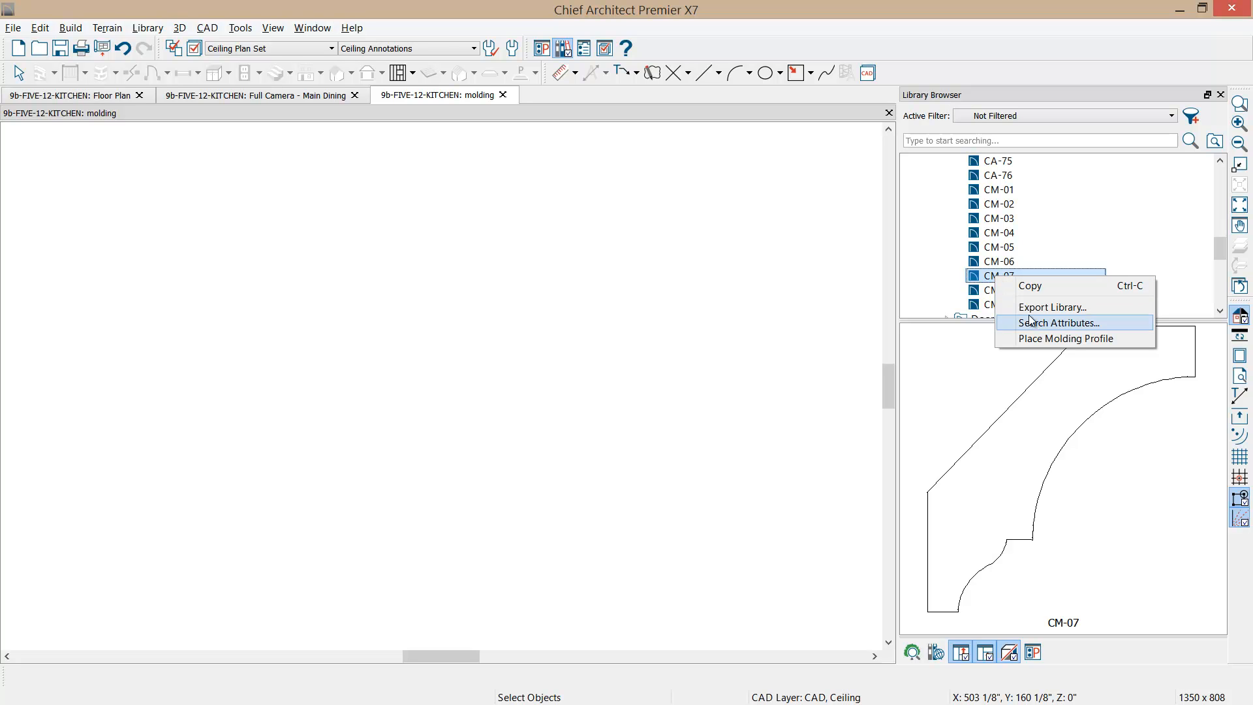
{"action": "left_click", "coordinate": [1039, 340]}
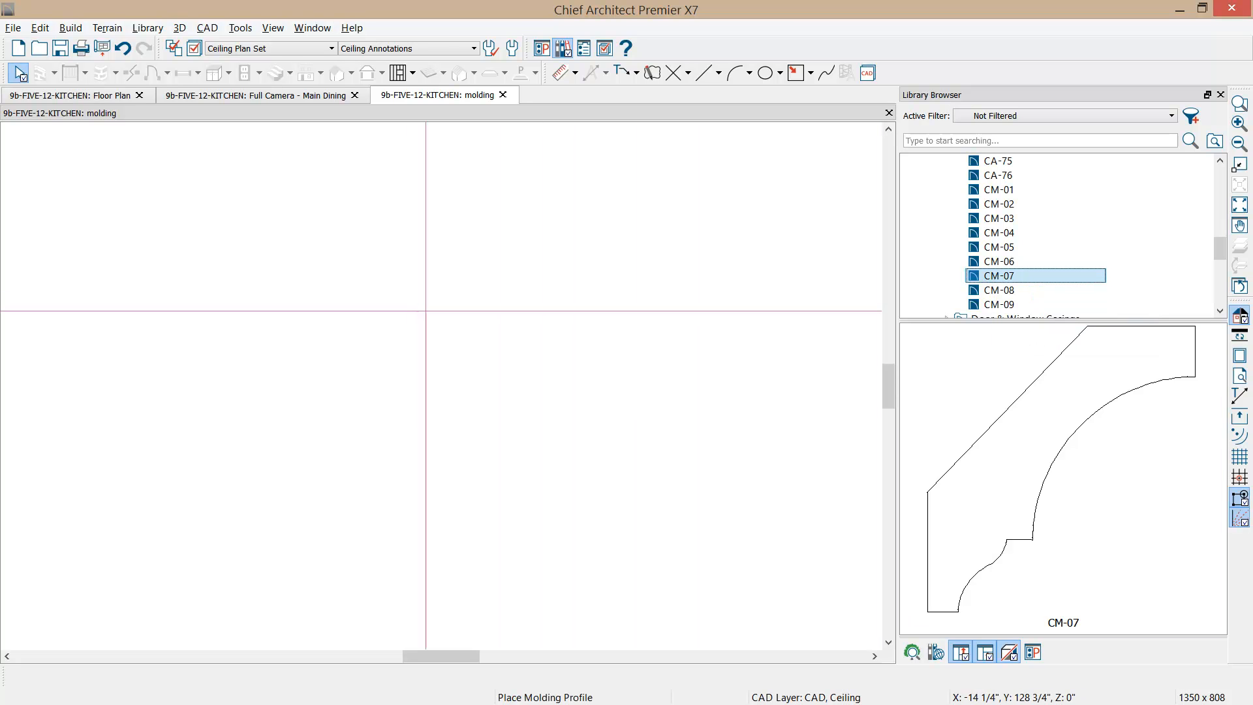
{"action": "scroll", "coordinate": [423, 330], "scroll_direction": "up", "scroll_amount": 2}
{"action": "middle_click_drag", "start_coordinate": [419, 293], "coordinate": [396, 391]}
{"action": "scroll", "coordinate": [412, 360], "scroll_direction": "up", "scroll_amount": 1}
{"action": "scroll", "coordinate": [412, 361], "scroll_direction": "up", "scroll_amount": 4}
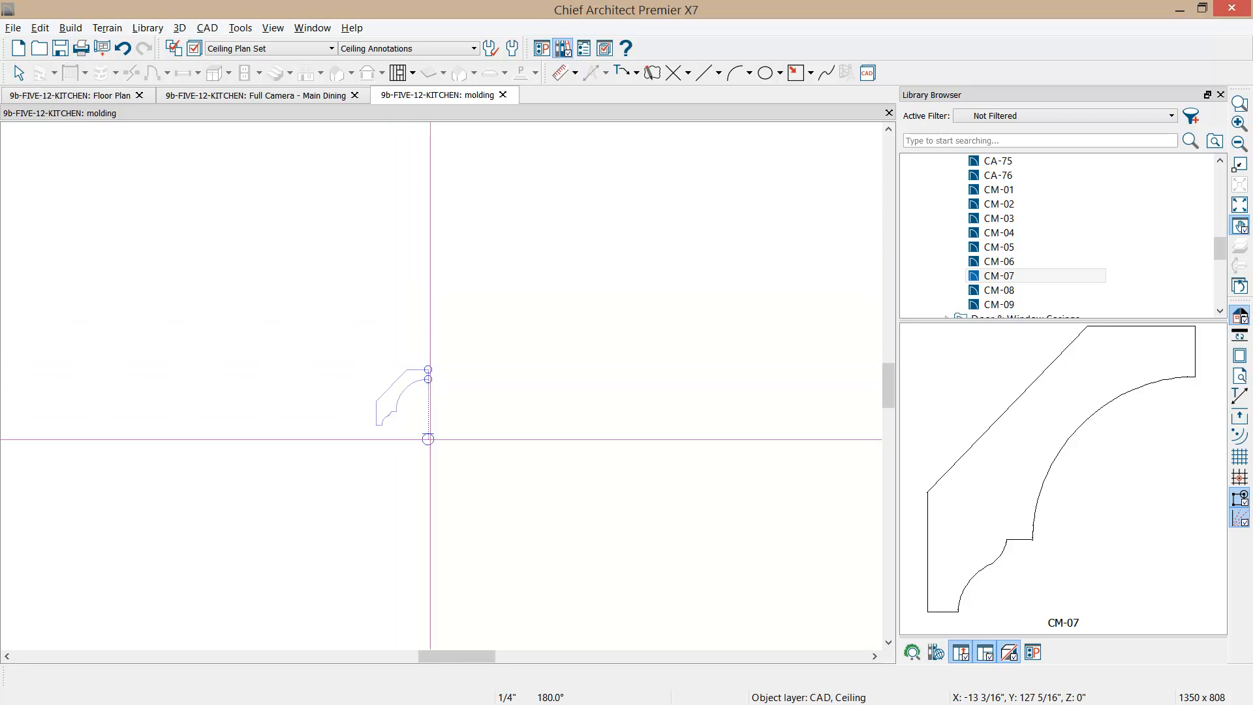
{"action": "middle_click_drag", "start_coordinate": [336, 358], "coordinate": [446, 371]}
{"action": "scroll", "coordinate": [446, 376], "scroll_direction": "up", "scroll_amount": 1}
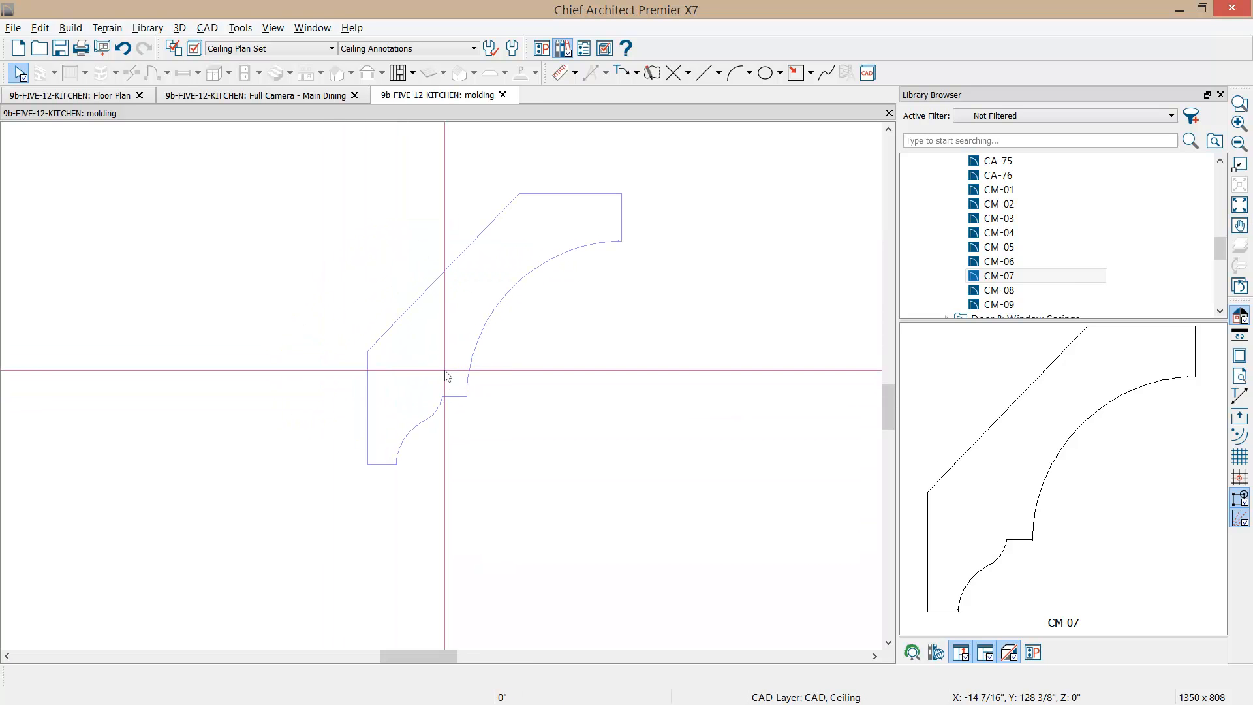
Step: Break the profile's vertical back edge at its upper corner and extend the lower part outward into a wide rectangular block
{"action": "left_click", "coordinate": [441, 404]}
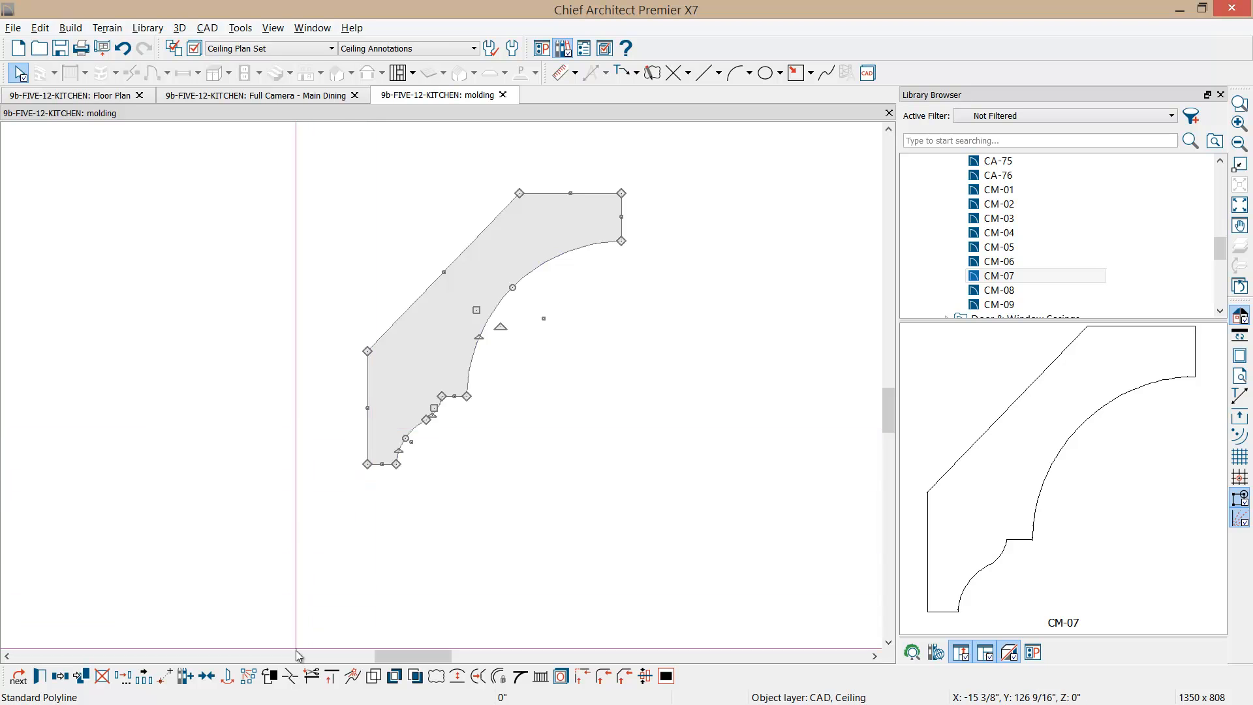
{"action": "left_click", "coordinate": [290, 681]}
{"action": "left_click", "coordinate": [367, 367]}
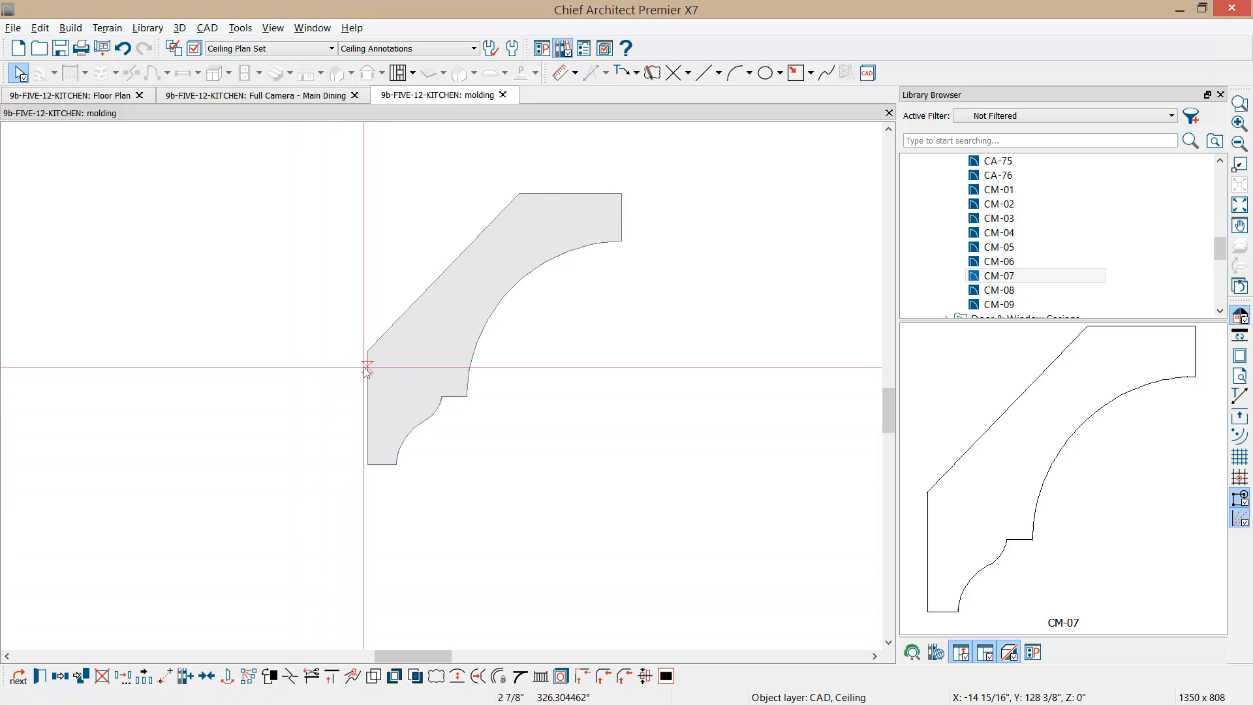
{"action": "left_click_drag", "start_coordinate": [367, 382], "coordinate": [176, 381]}
{"action": "left_click_drag", "start_coordinate": [276, 368], "coordinate": [363, 350]}
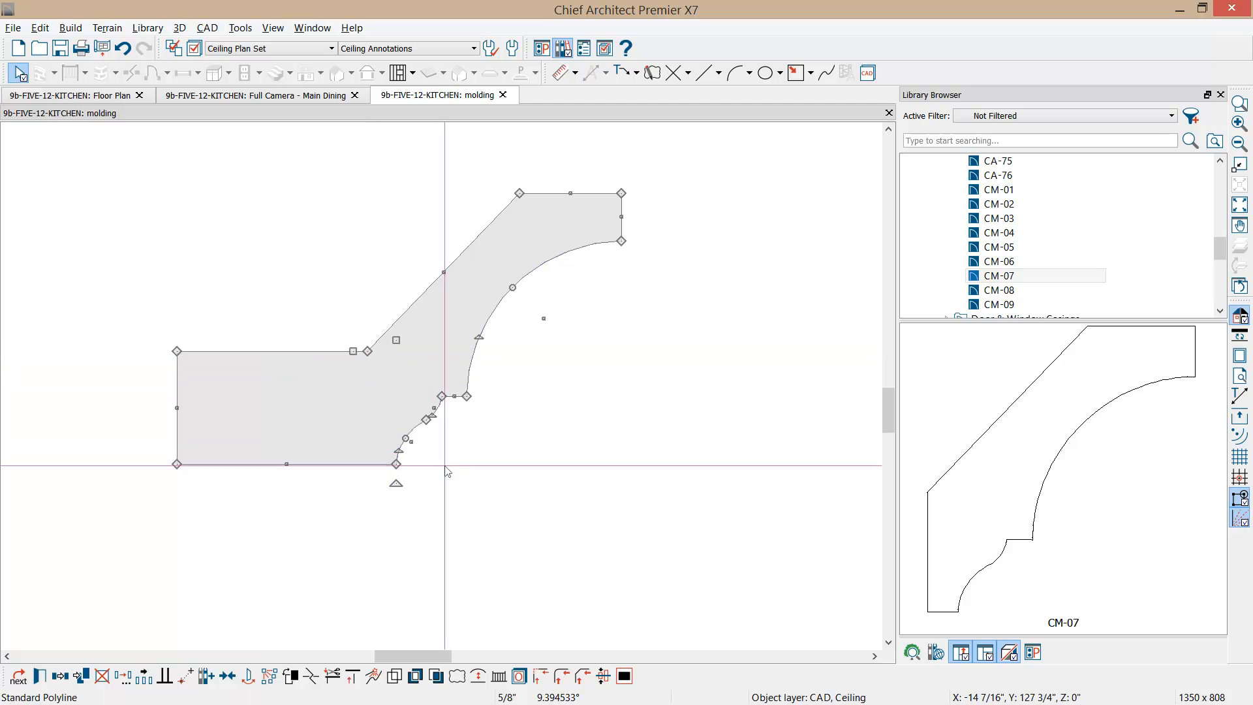
Step: Add the modified profile polyline to the user library and rename it Molding-oct
{"action": "left_click", "coordinate": [452, 487]}
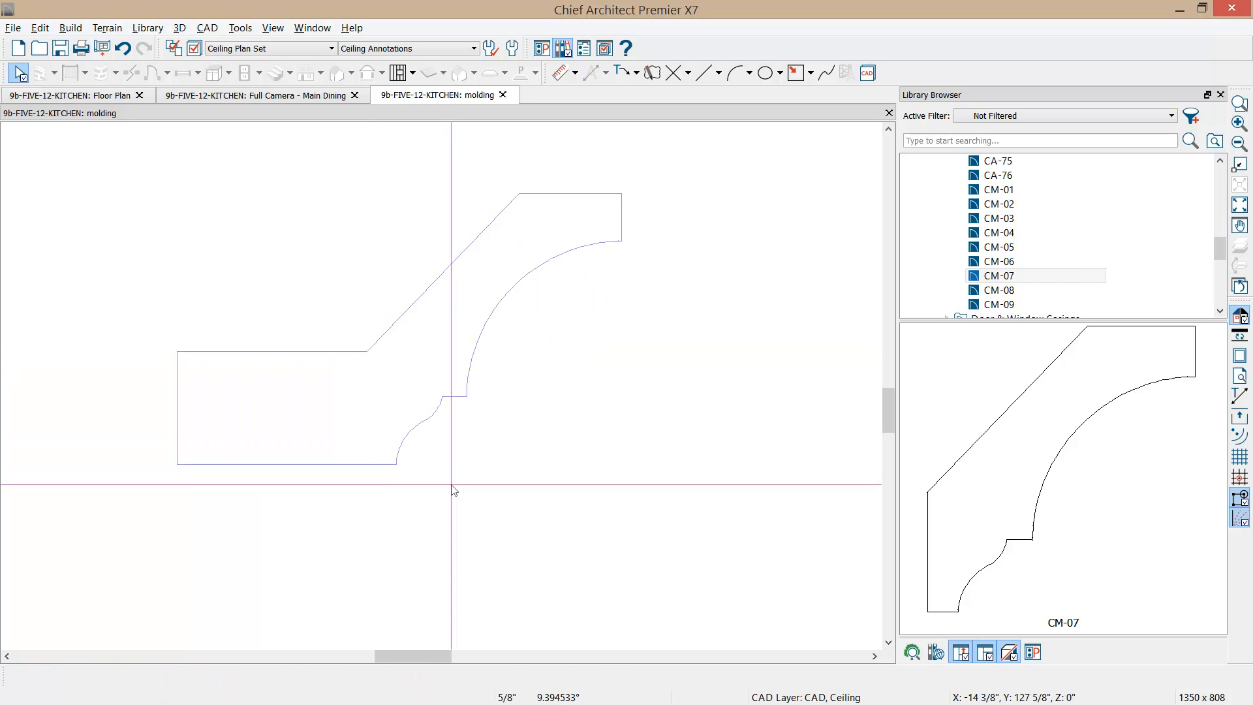
{"action": "left_click", "coordinate": [396, 463]}
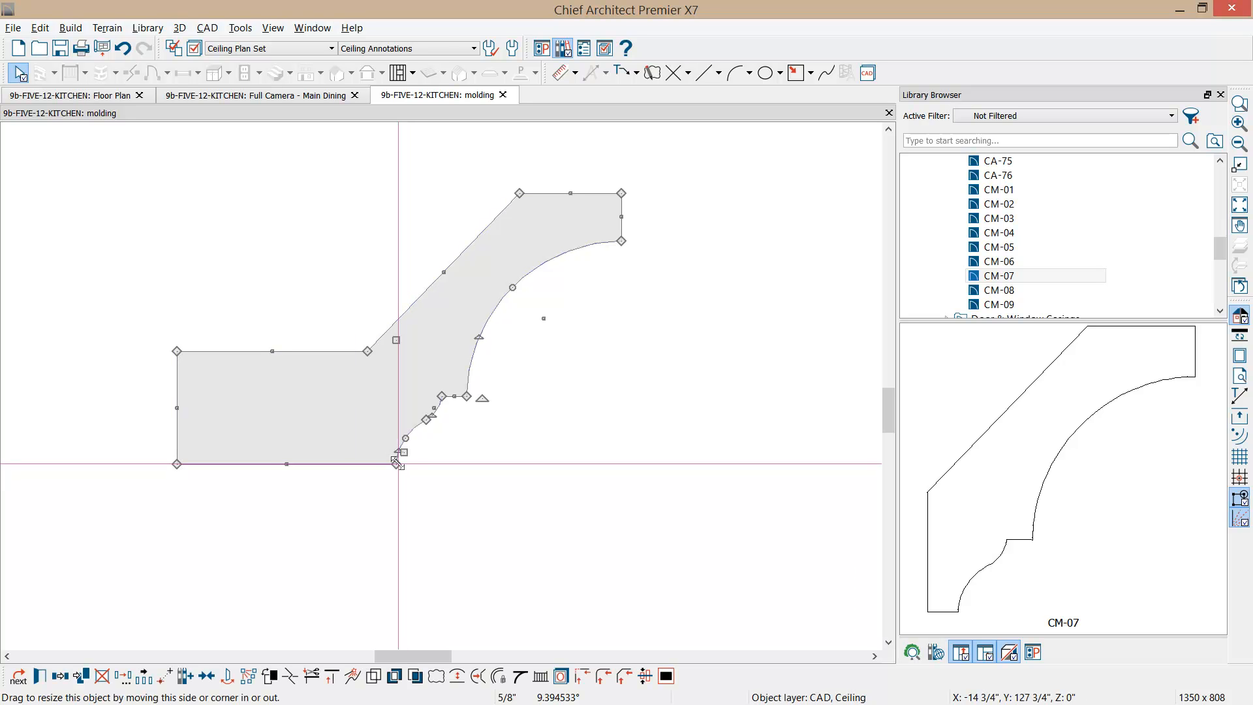
{"action": "left_click", "coordinate": [186, 677]}
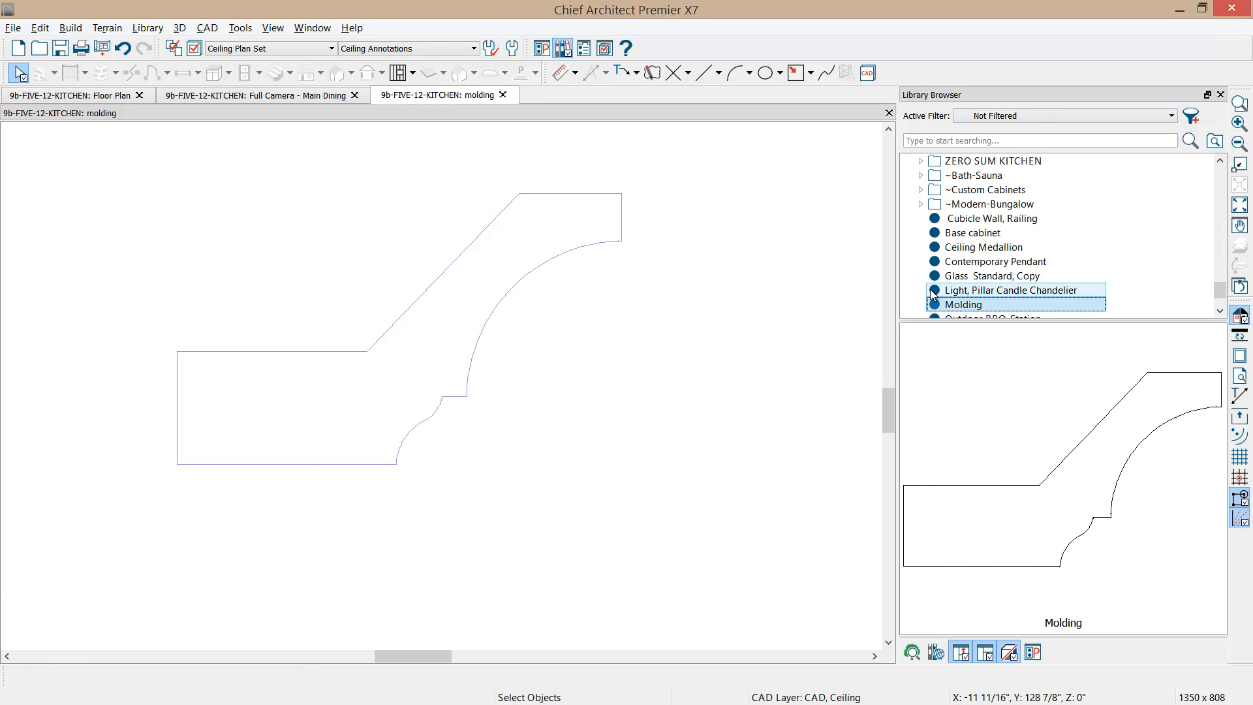
{"action": "left_click", "coordinate": [993, 304]}
{"action": "type", "text": "-"}
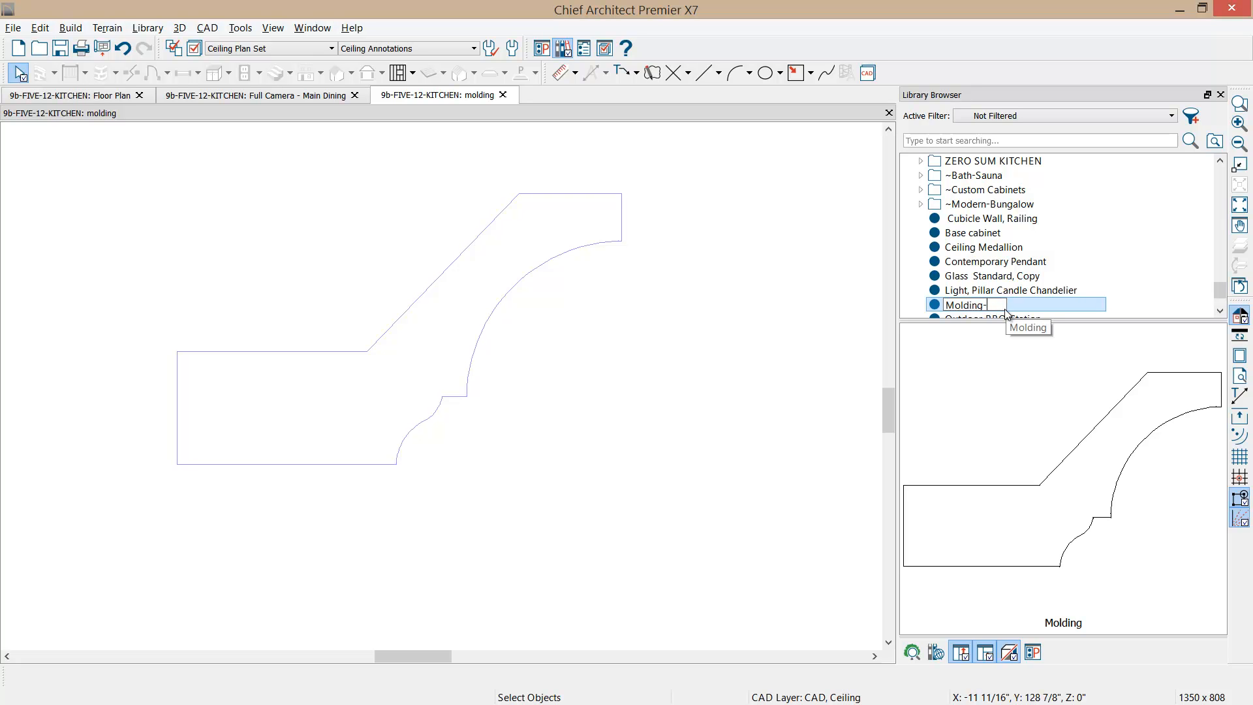
{"action": "type", "text": "oct"}
{"action": "key", "text": "Return"}
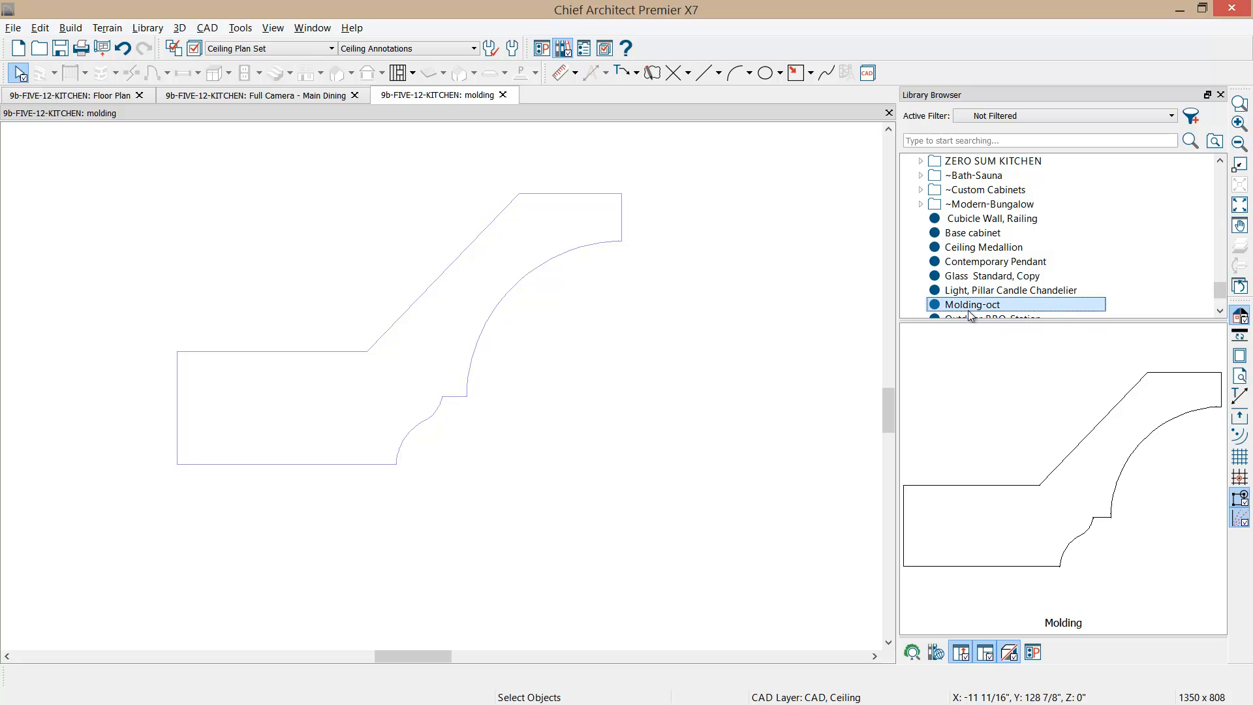
Step: Open the master closet's room specification from the floor plan and turn off the room default for its moldings
{"action": "left_click", "coordinate": [95, 98]}
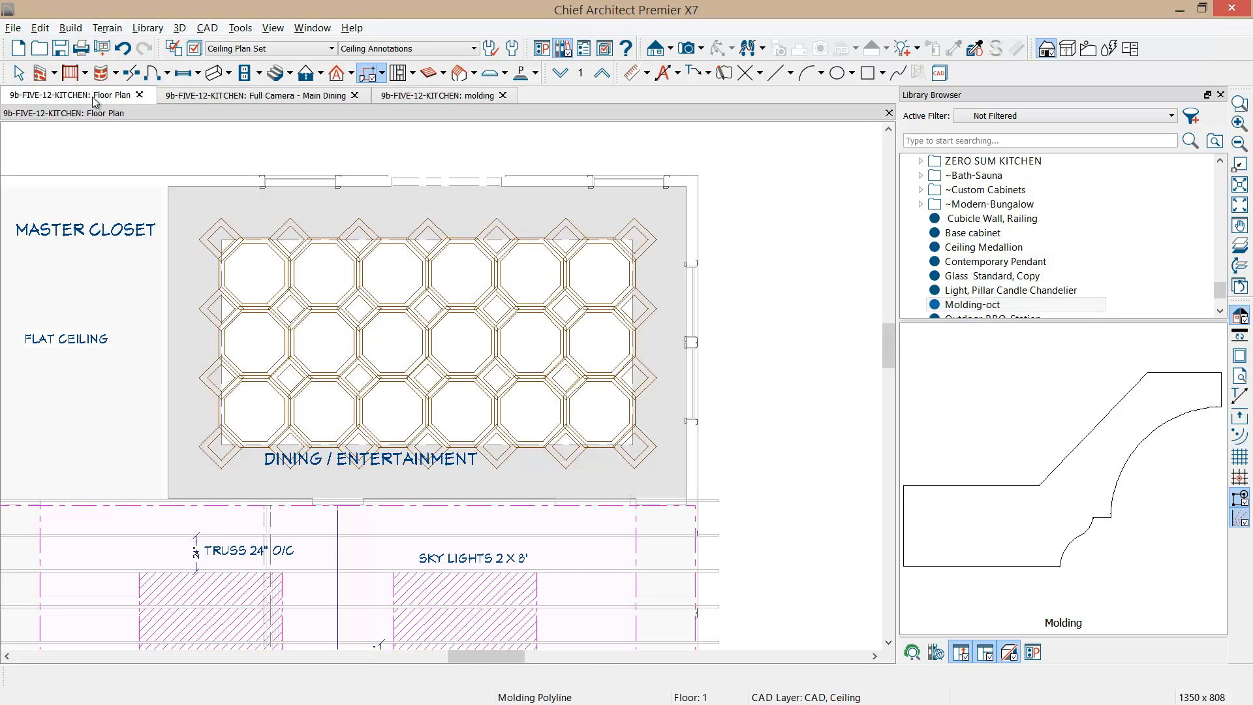
{"action": "middle_click_drag", "start_coordinate": [296, 336], "coordinate": [565, 302]}
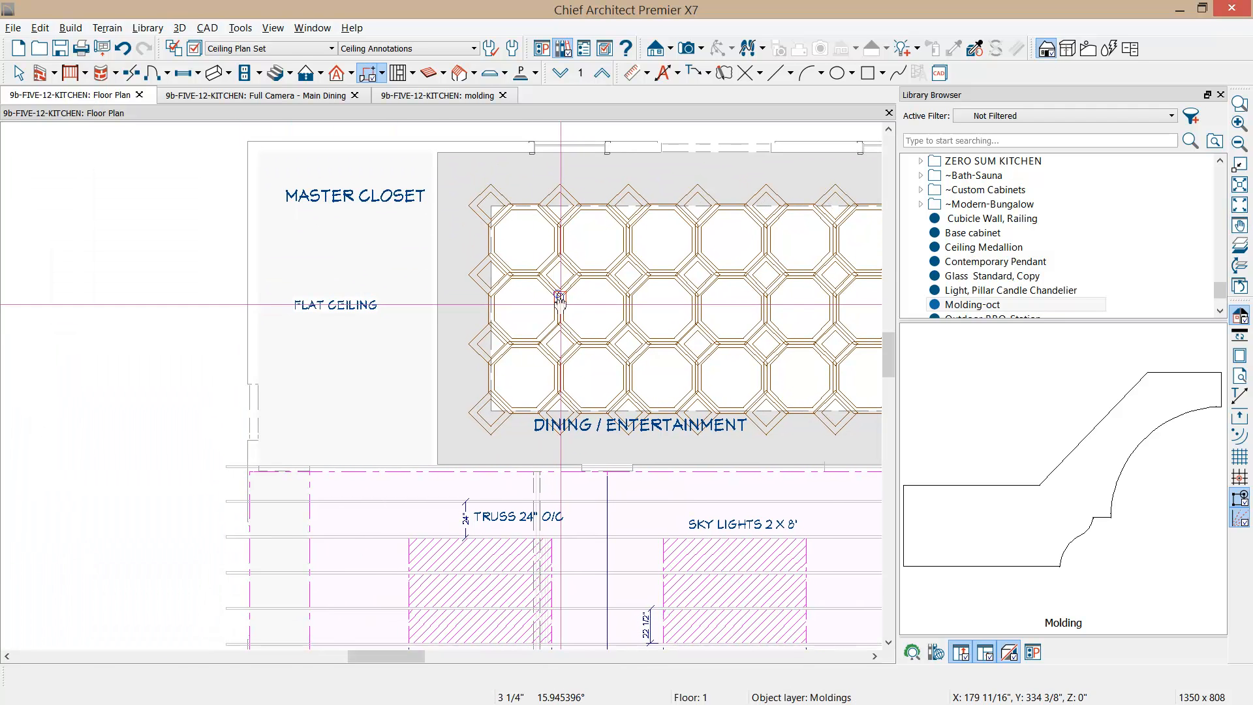
{"action": "left_click", "coordinate": [402, 352]}
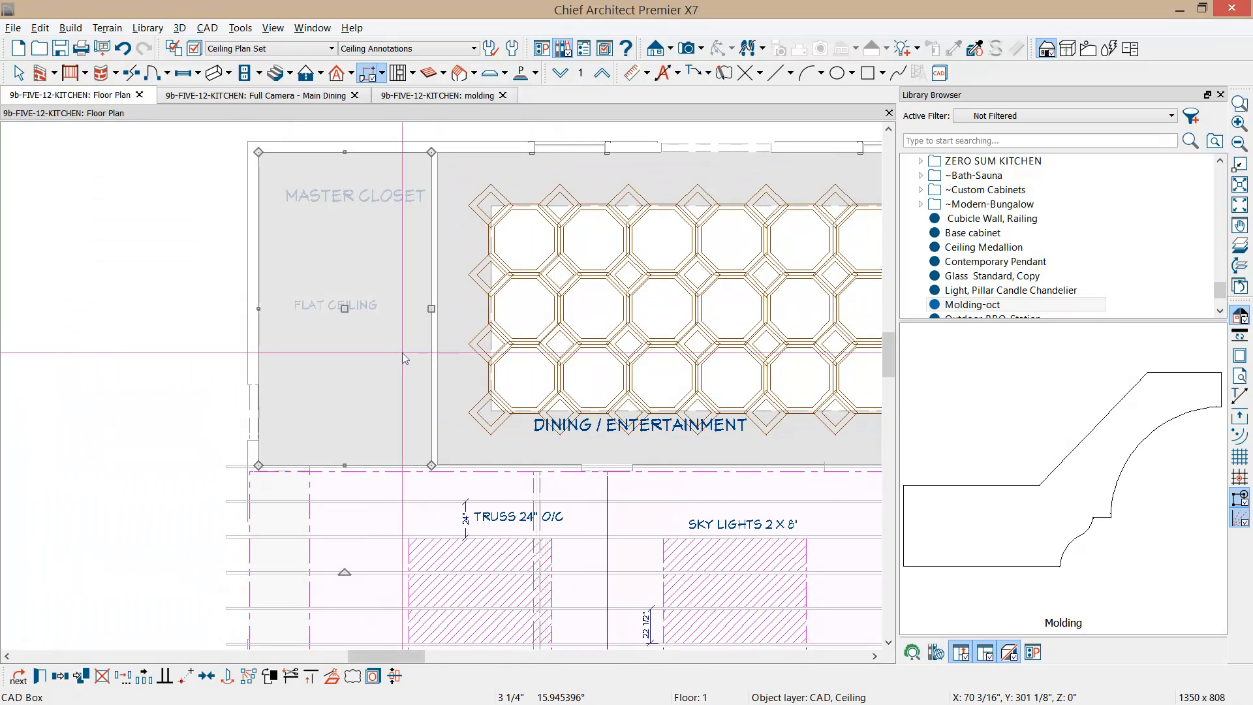
{"action": "left_click", "coordinate": [402, 353]}
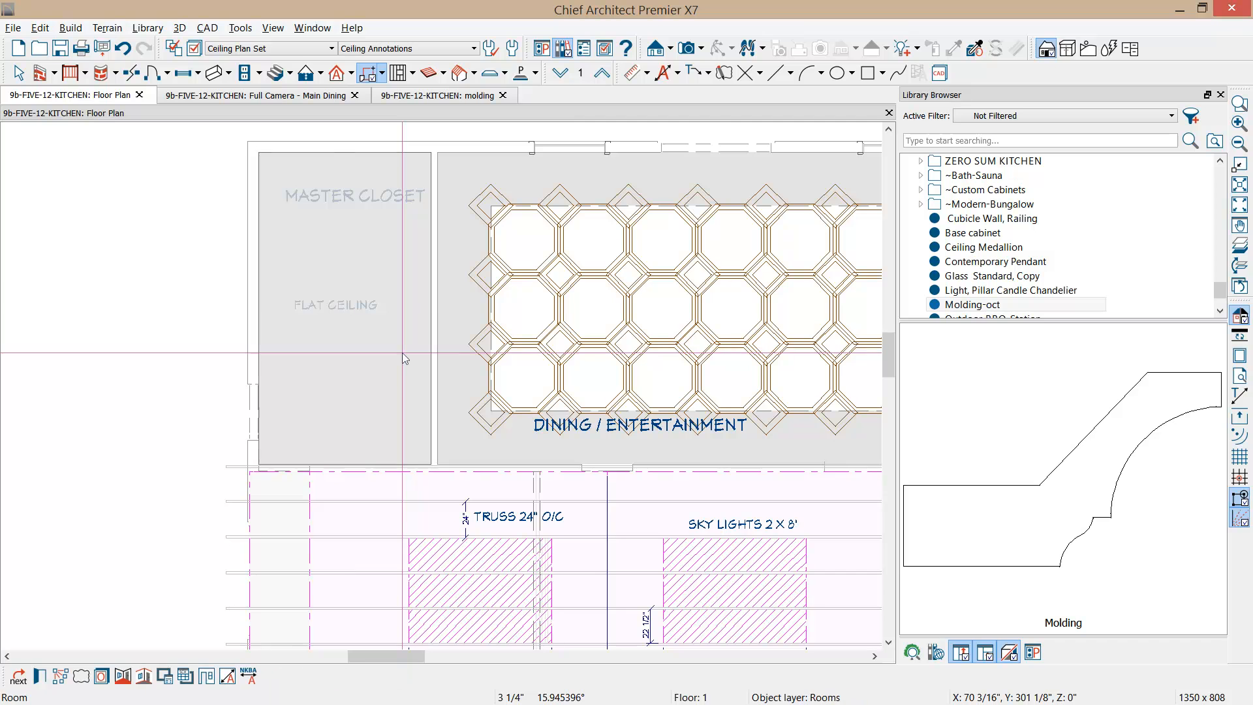
{"action": "double_click", "coordinate": [402, 353]}
{"action": "left_click", "coordinate": [144, 193]}
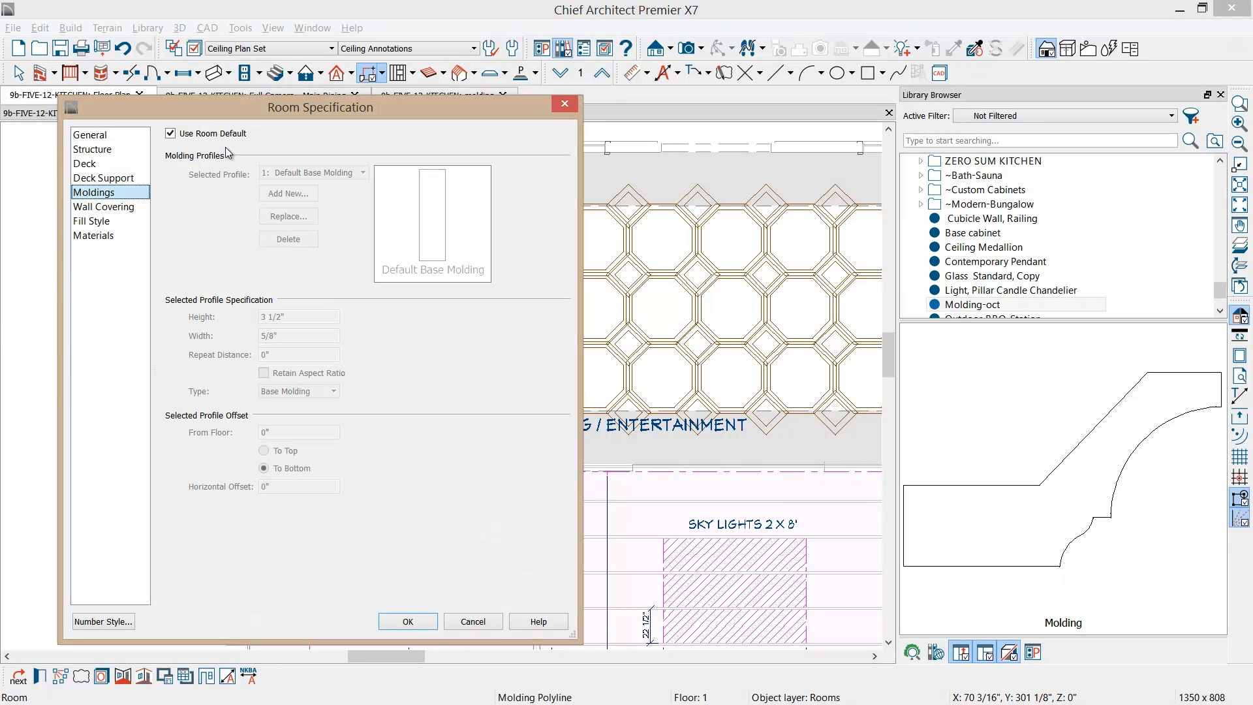
{"action": "left_click", "coordinate": [190, 135]}
Step: Add the Molding-oct profile from the user catalog to the room's molding profiles
{"action": "left_click", "coordinate": [282, 195]}
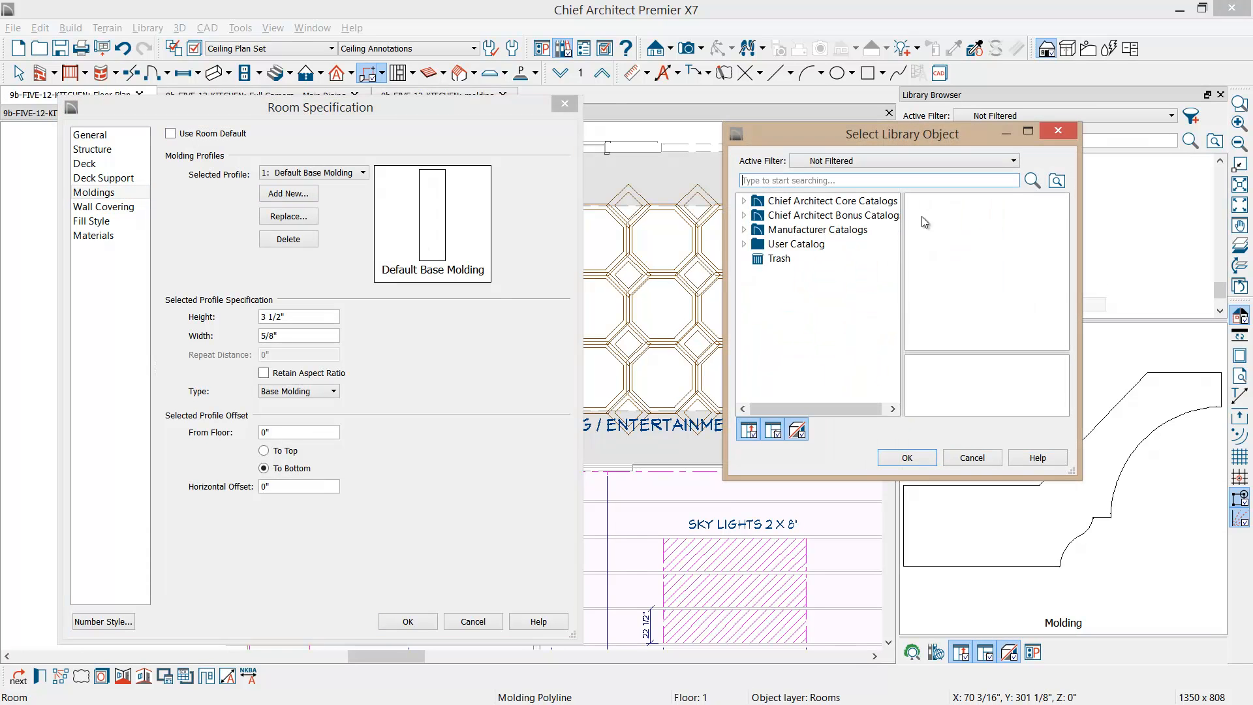
{"action": "left_click", "coordinate": [744, 243]}
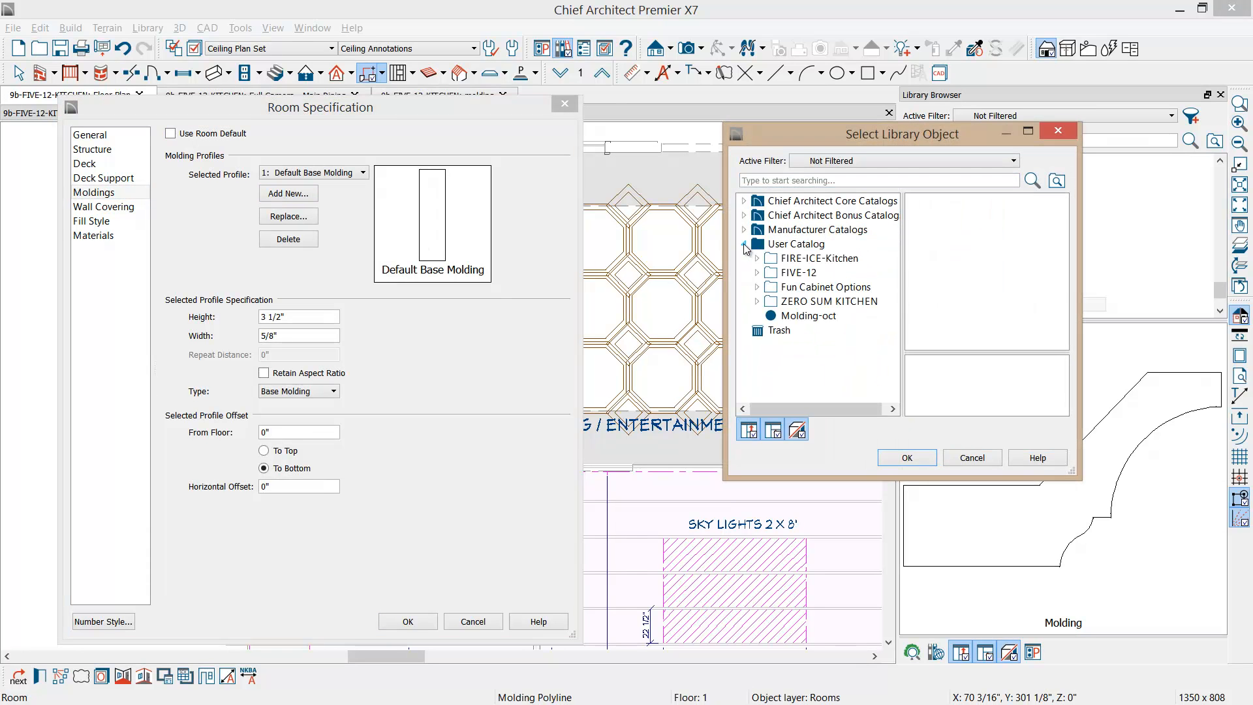
{"action": "left_click", "coordinate": [808, 317]}
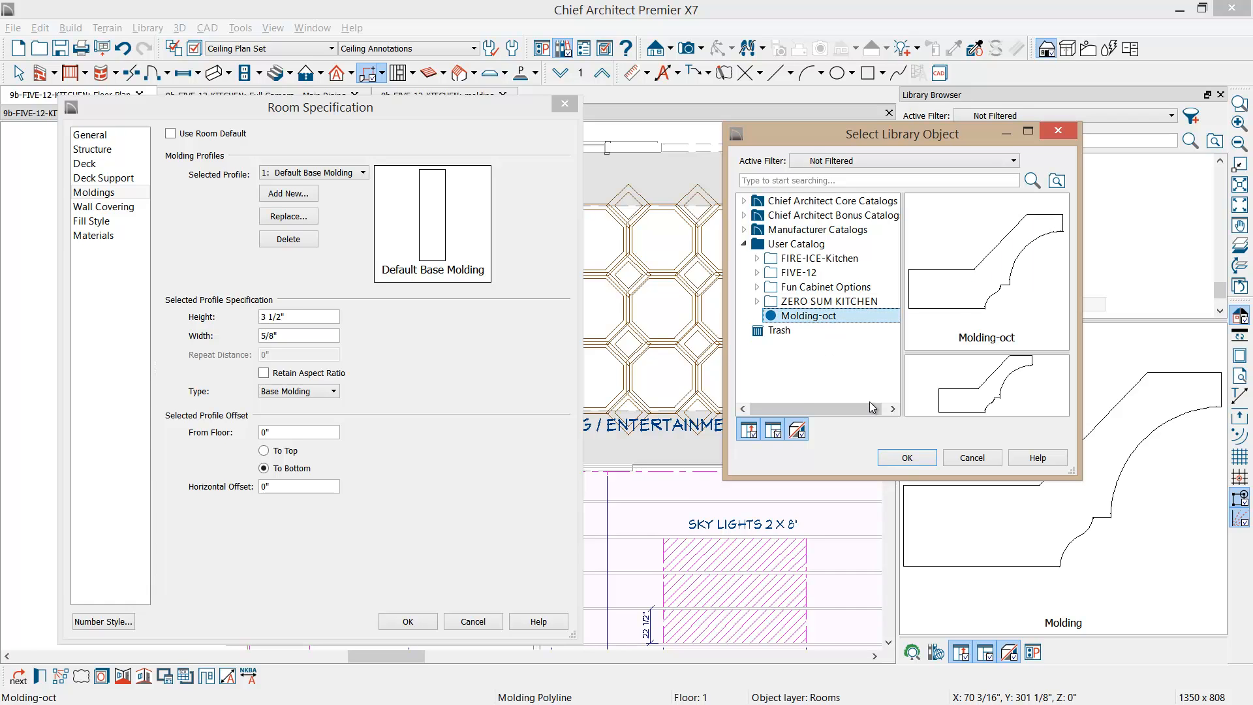
{"action": "left_click", "coordinate": [904, 457]}
Step: Set the Molding-oct profile's height to 6" and width to 5", and apply the room specification
{"action": "left_click_drag", "start_coordinate": [303, 322], "coordinate": [208, 321]}
{"action": "type", "text": "6"}
{"action": "key", "text": "Tab"}
{"action": "type", "text": "5"}
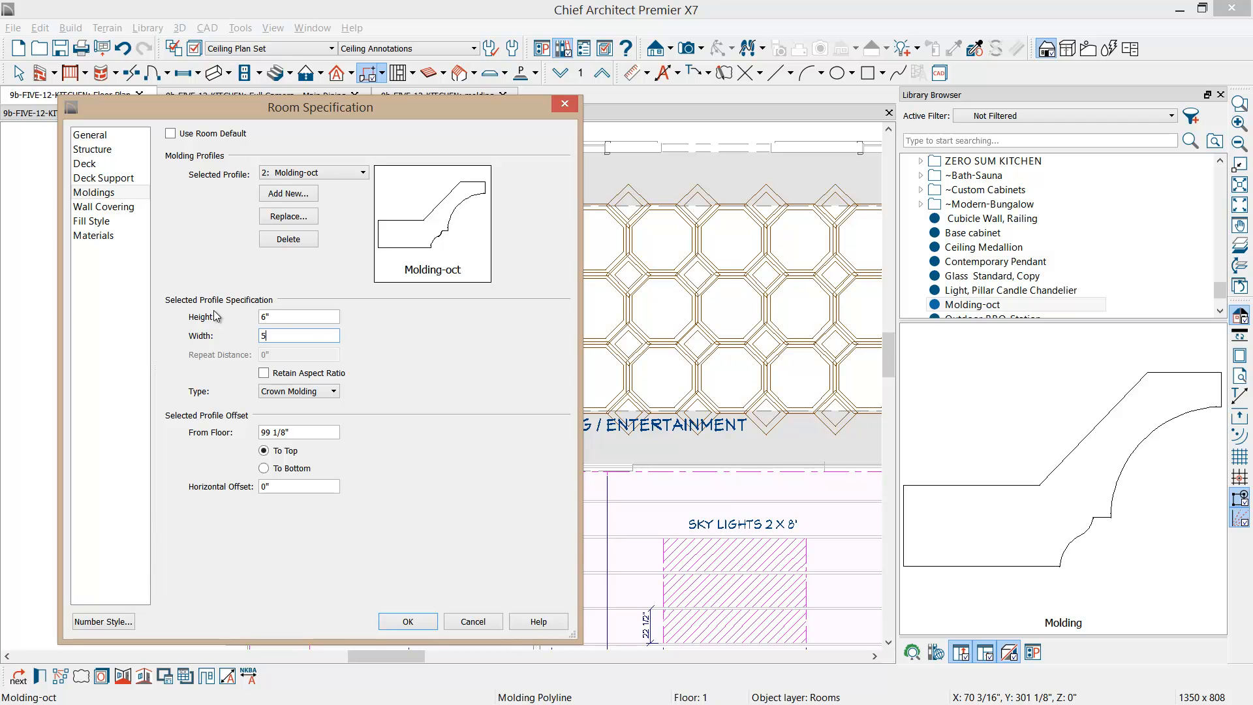
{"action": "left_click", "coordinate": [408, 621]}
Step: Create a full camera view across the master closet and move in on its crown molding
{"action": "left_click", "coordinate": [688, 48]}
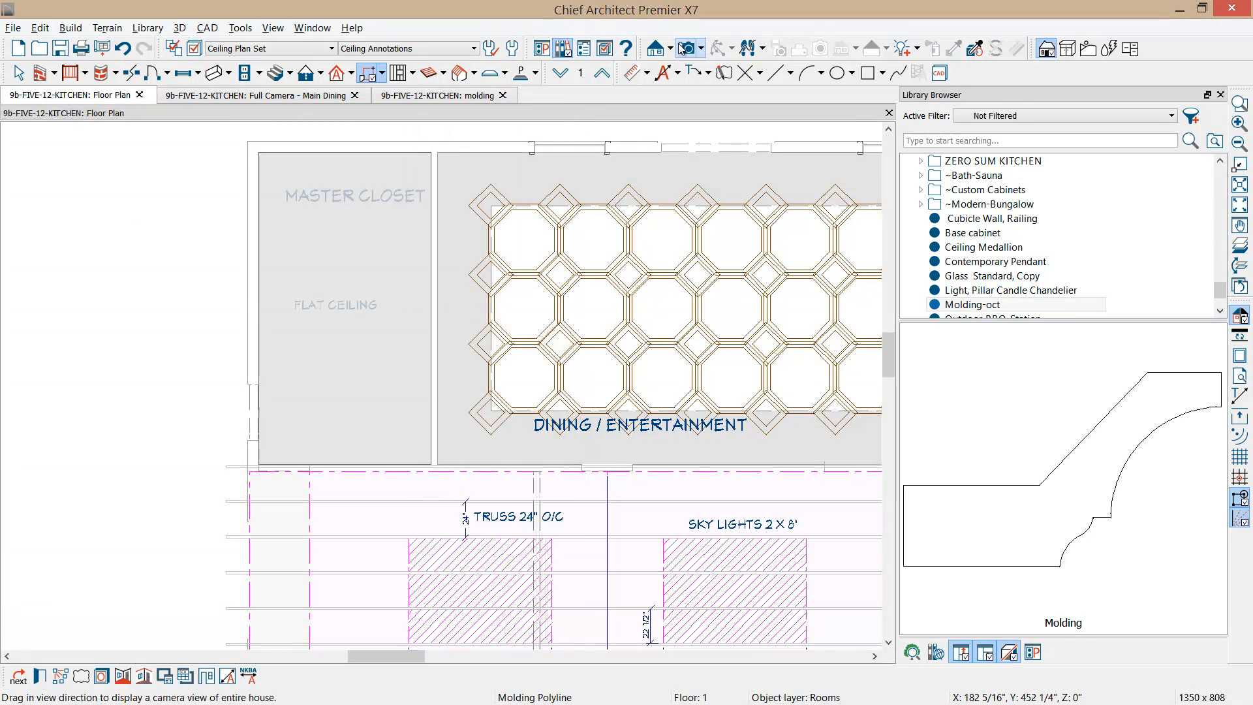
{"action": "left_click_drag", "start_coordinate": [379, 448], "coordinate": [325, 298]}
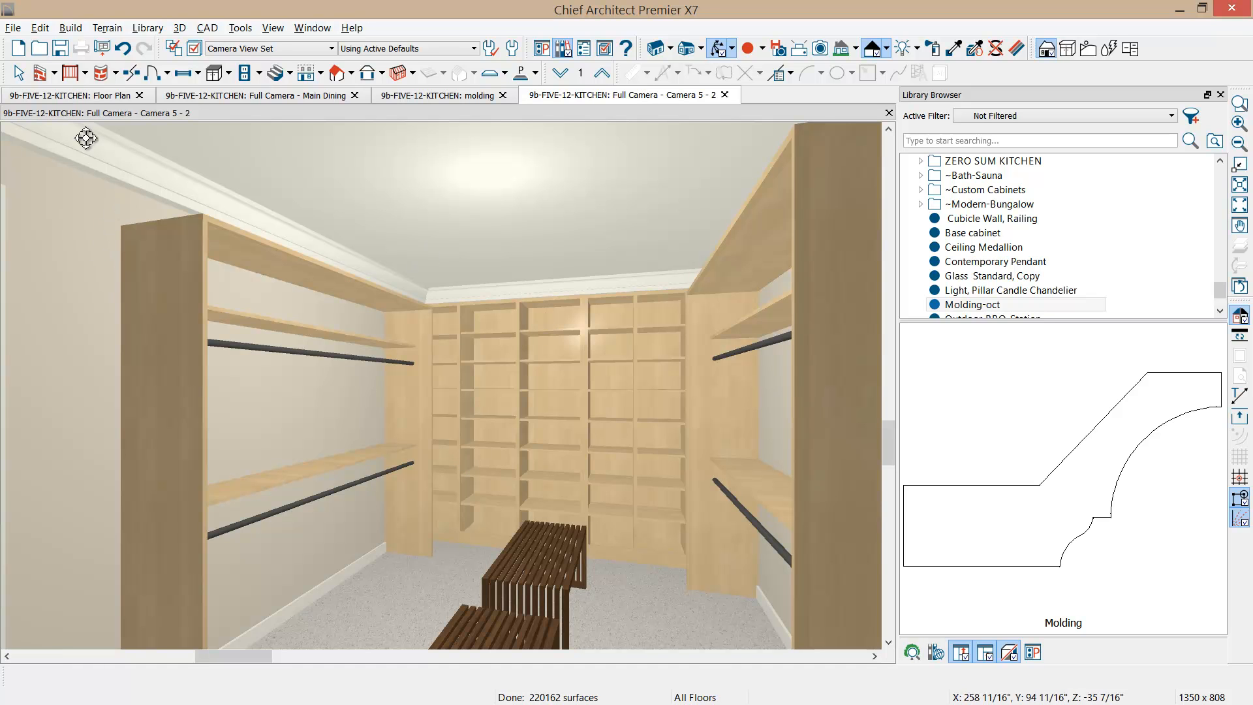
{"action": "left_click_drag", "start_coordinate": [86, 137], "coordinate": [204, 242]}
{"action": "scroll", "coordinate": [204, 248], "scroll_direction": "up", "scroll_amount": 5}
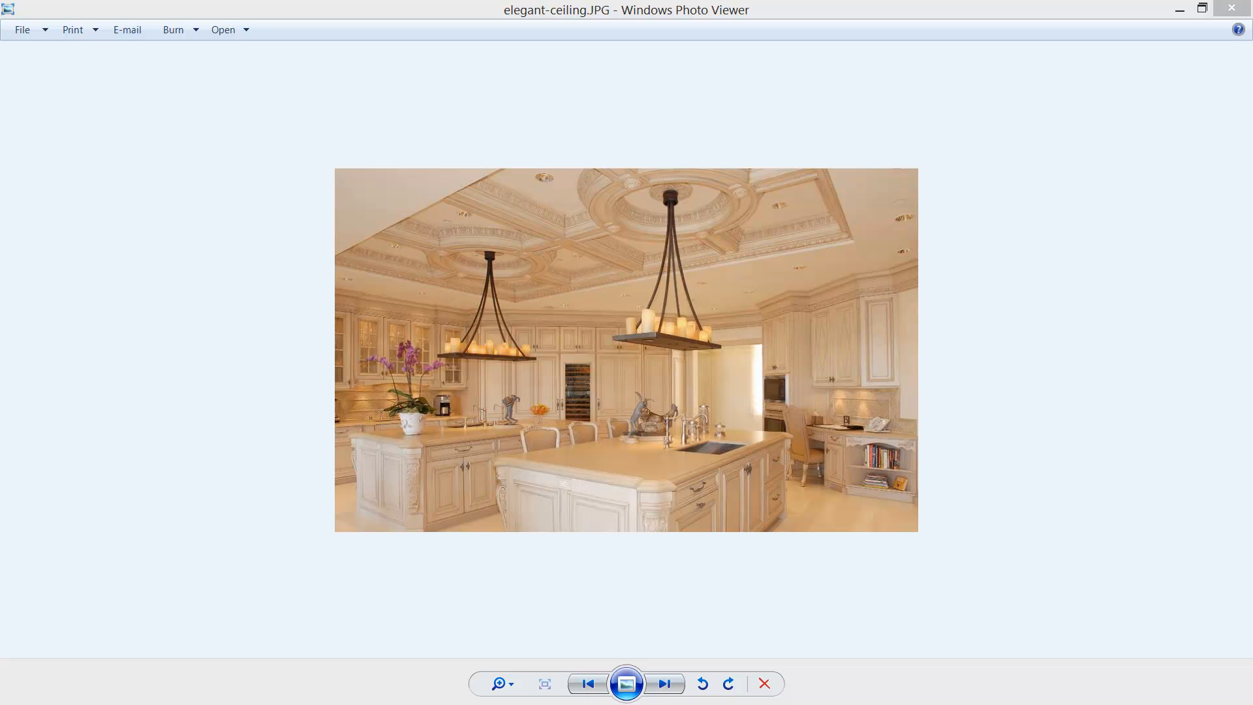
Step: Close the elegant ceiling reference picture and dining room rendering, and show the dining room ceiling in the floor plan
{"action": "left_click", "coordinate": [1230, 9]}
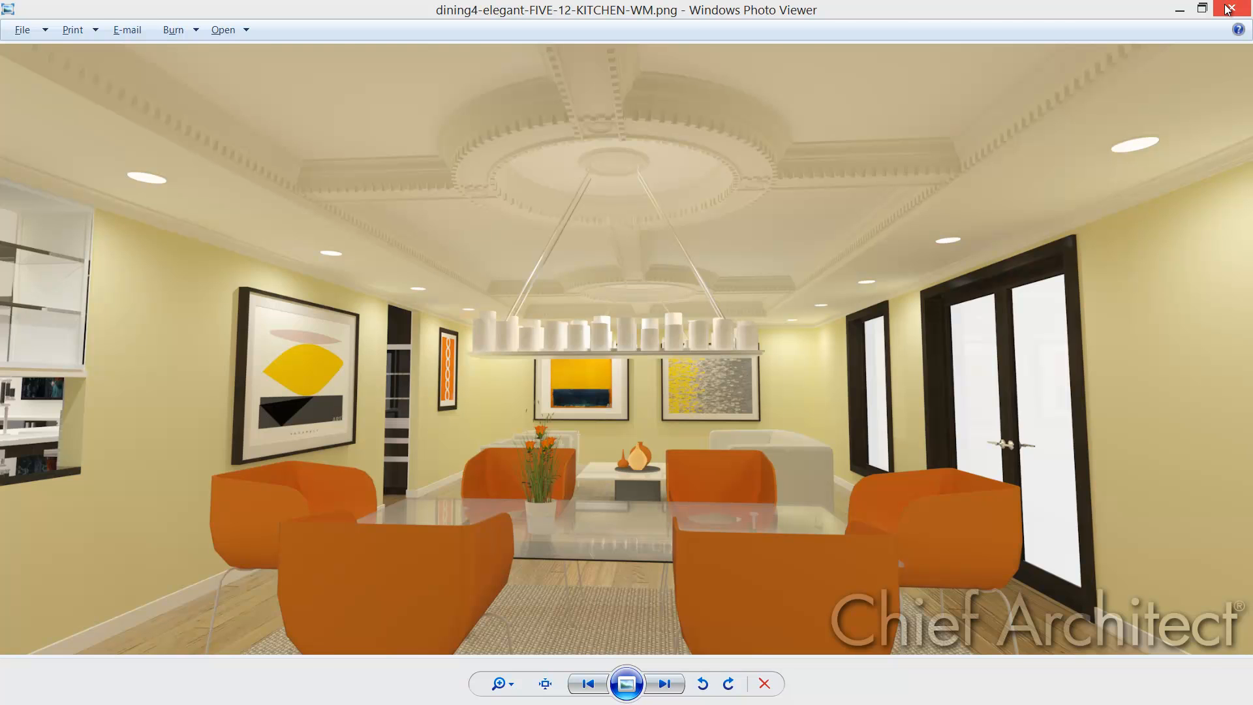
{"action": "left_click", "coordinate": [1228, 10]}
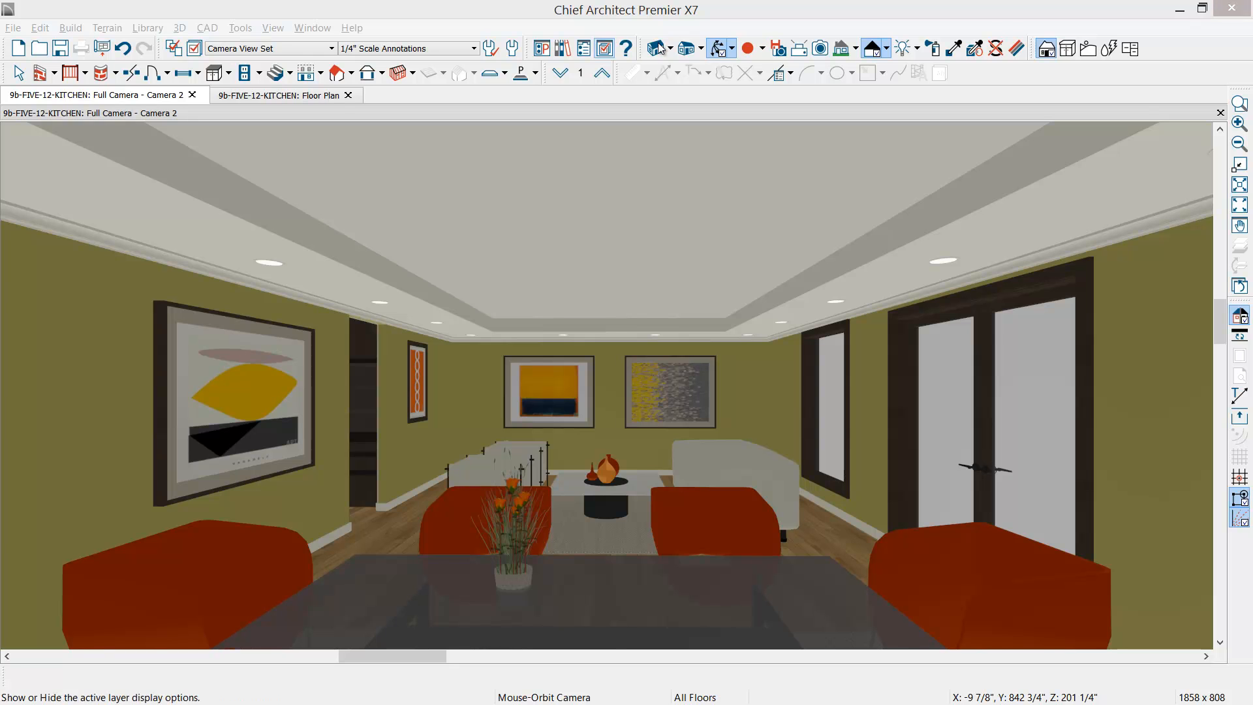
{"action": "left_click", "coordinate": [326, 96]}
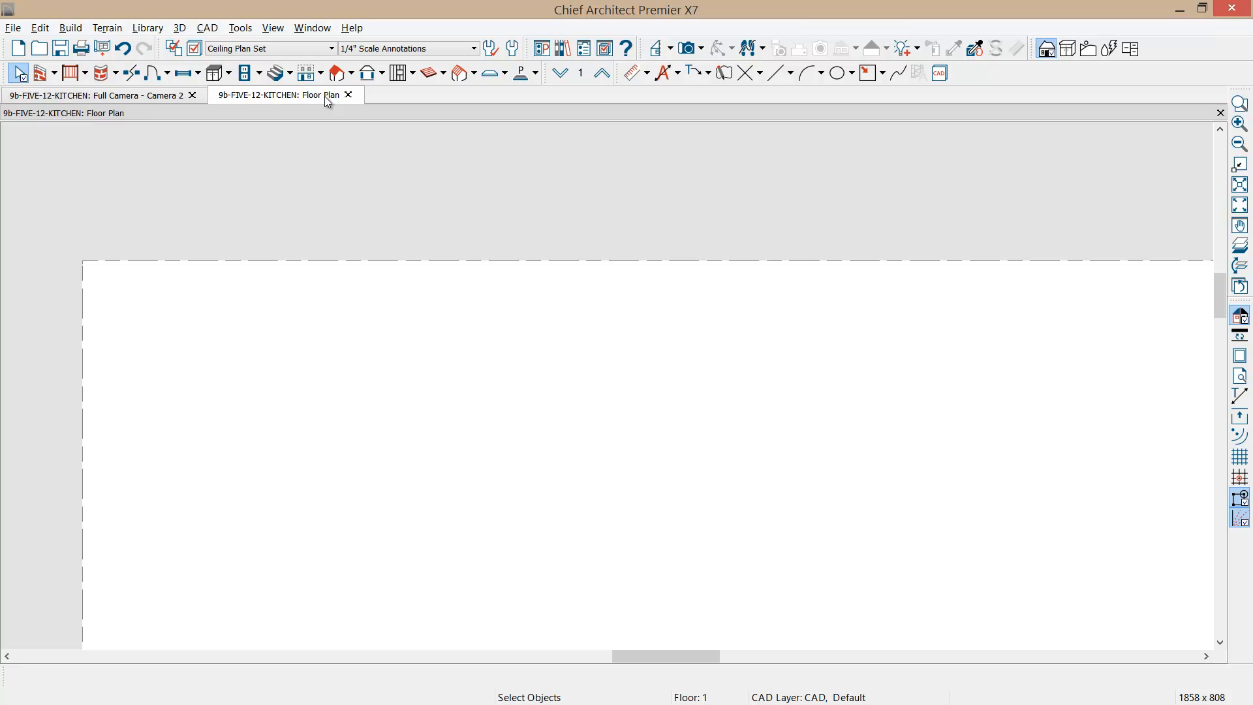
{"action": "scroll", "coordinate": [422, 222], "scroll_direction": "down", "scroll_amount": 2}
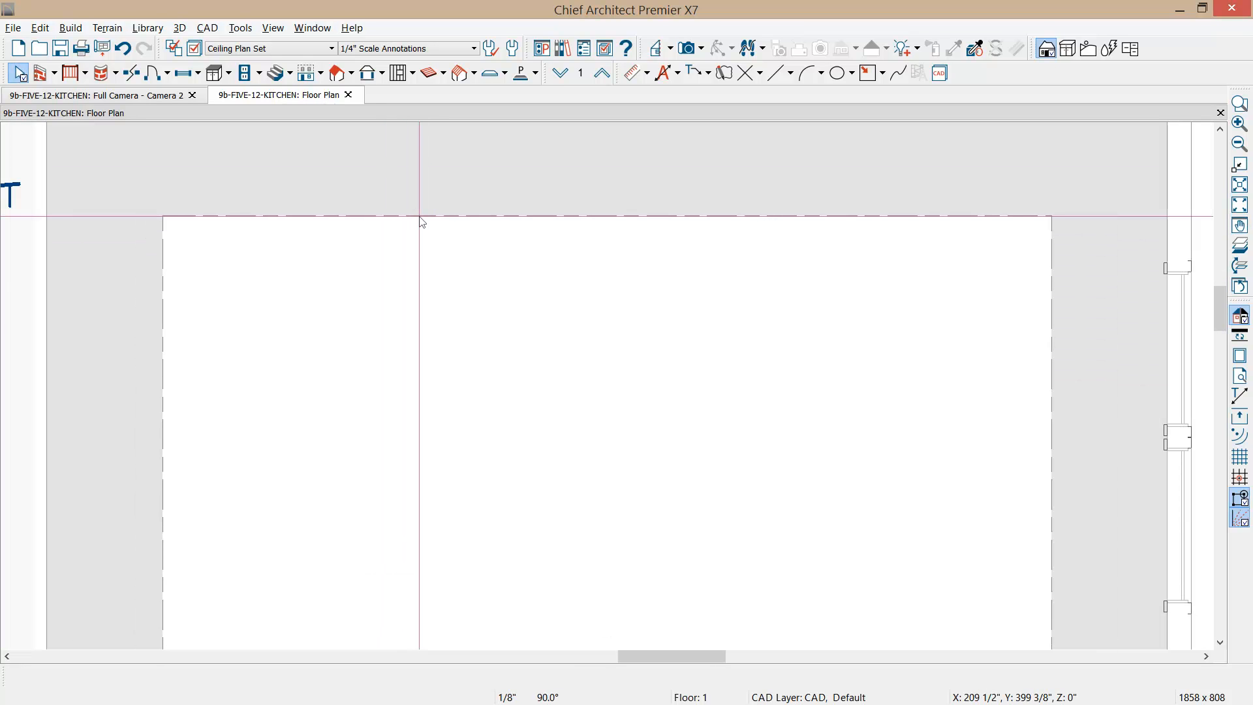
Step: Draw a line about 4'-5" long in the dining room ceiling opening and convert it to a molding polyline
{"action": "scroll", "coordinate": [441, 264], "scroll_direction": "down", "scroll_amount": 1}
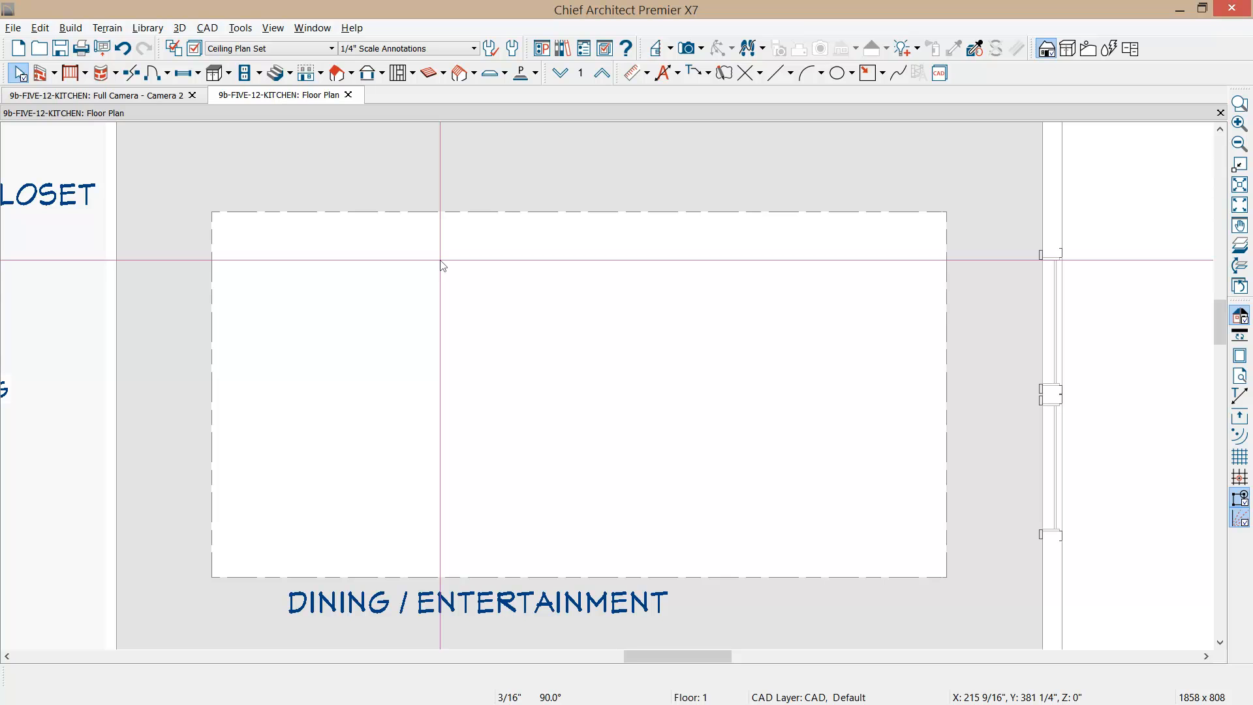
{"action": "left_click", "coordinate": [782, 74]}
{"action": "left_click_drag", "start_coordinate": [359, 305], "coordinate": [500, 304]}
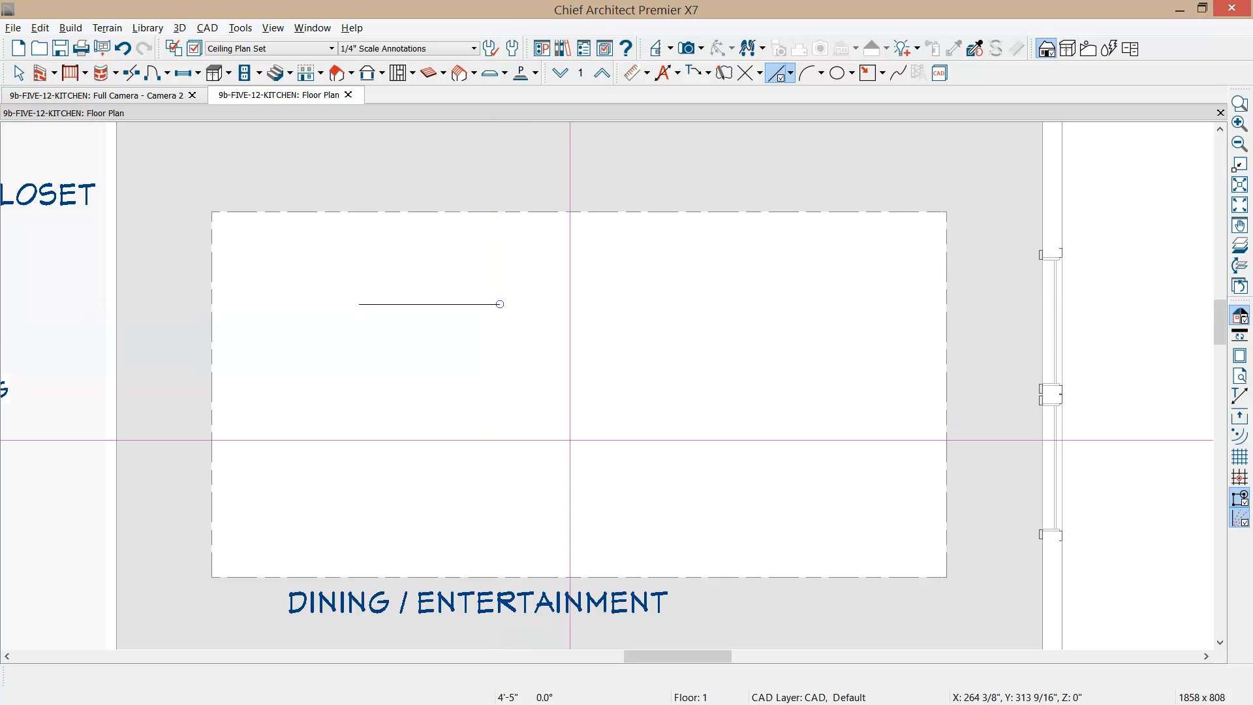
{"action": "left_click", "coordinate": [460, 305]}
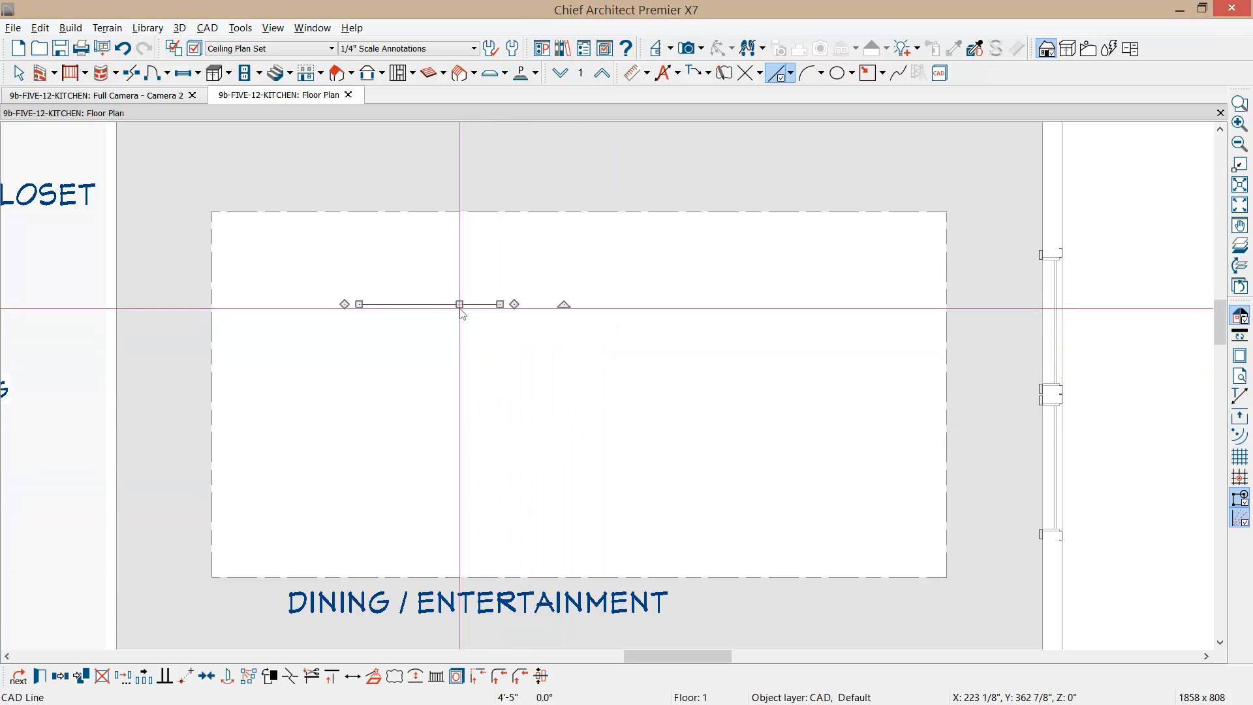
{"action": "left_click", "coordinate": [374, 679]}
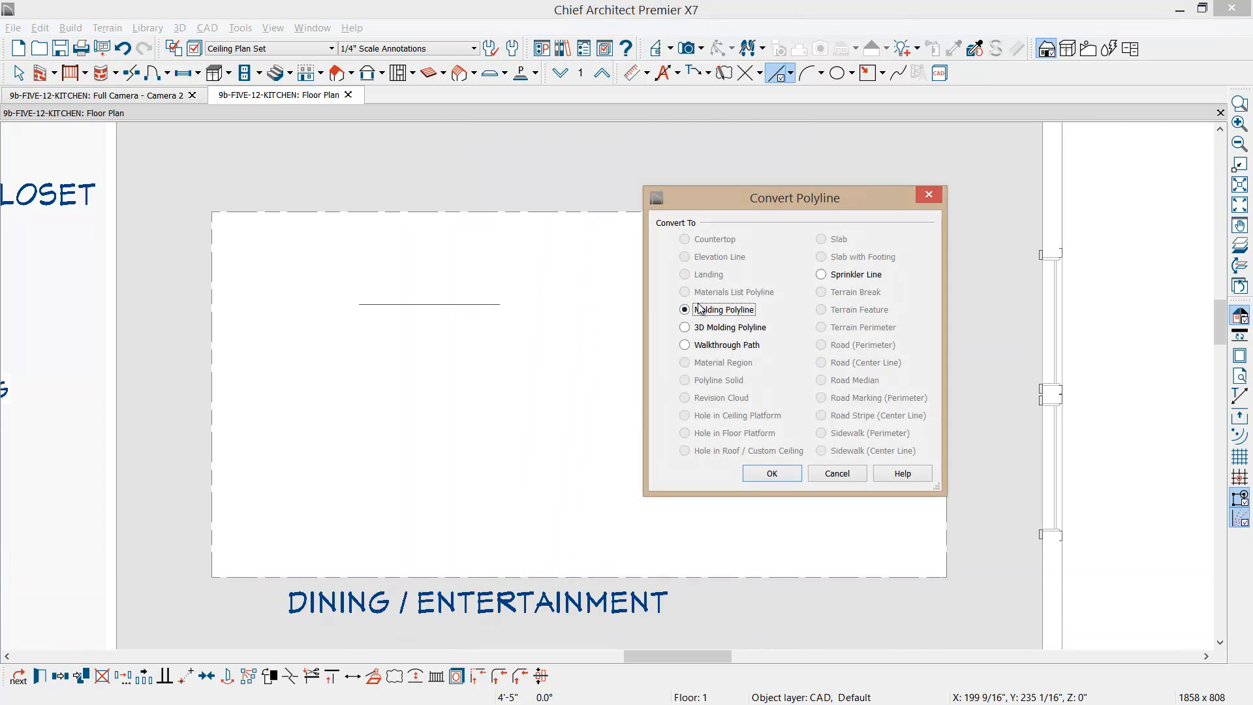
{"action": "left_click", "coordinate": [792, 470]}
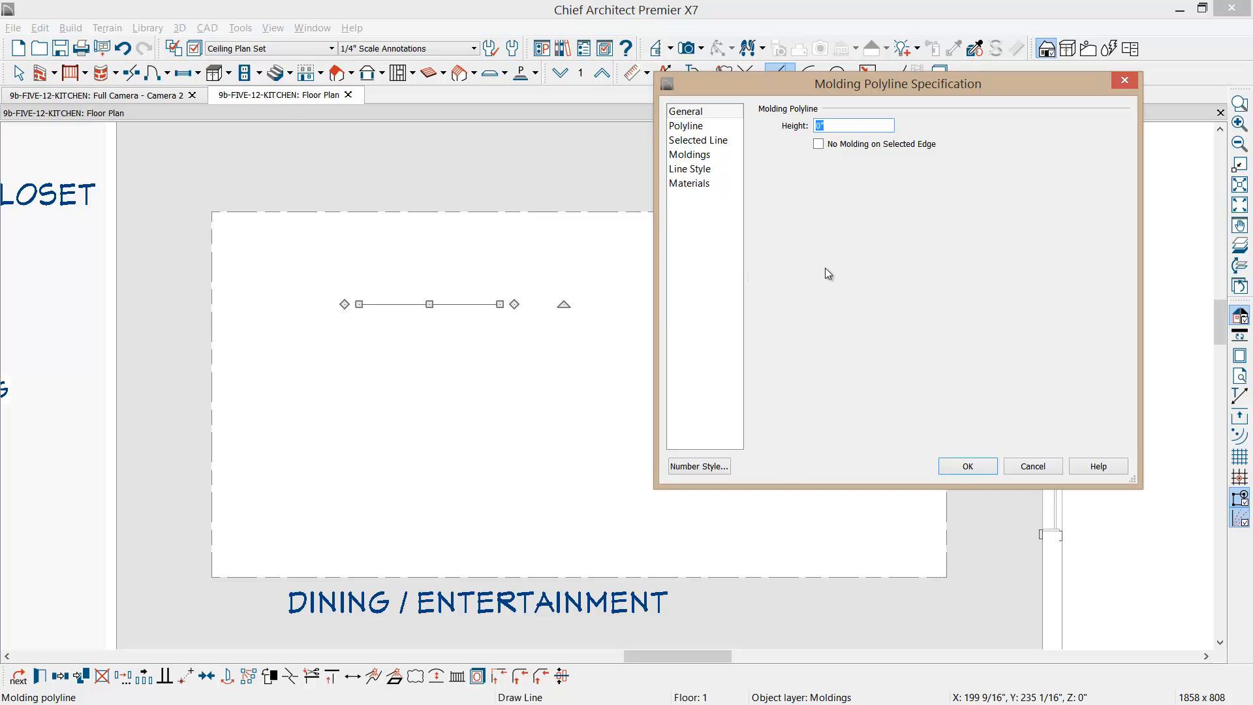
Step: Set the molding polyline's height to 94" and add the Dentil 02 profile from the bonus catalog's 3D Molding folder
{"action": "type", "text": "94"}
{"action": "left_click", "coordinate": [693, 155]}
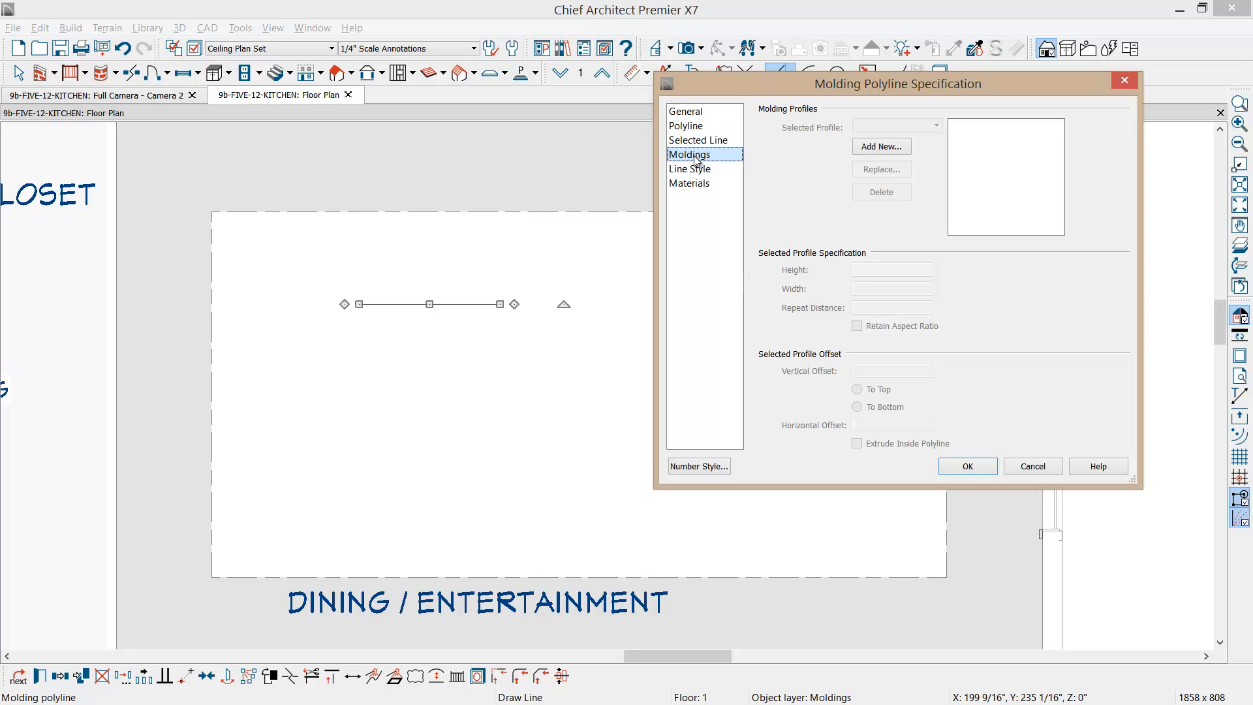
{"action": "left_click", "coordinate": [882, 147]}
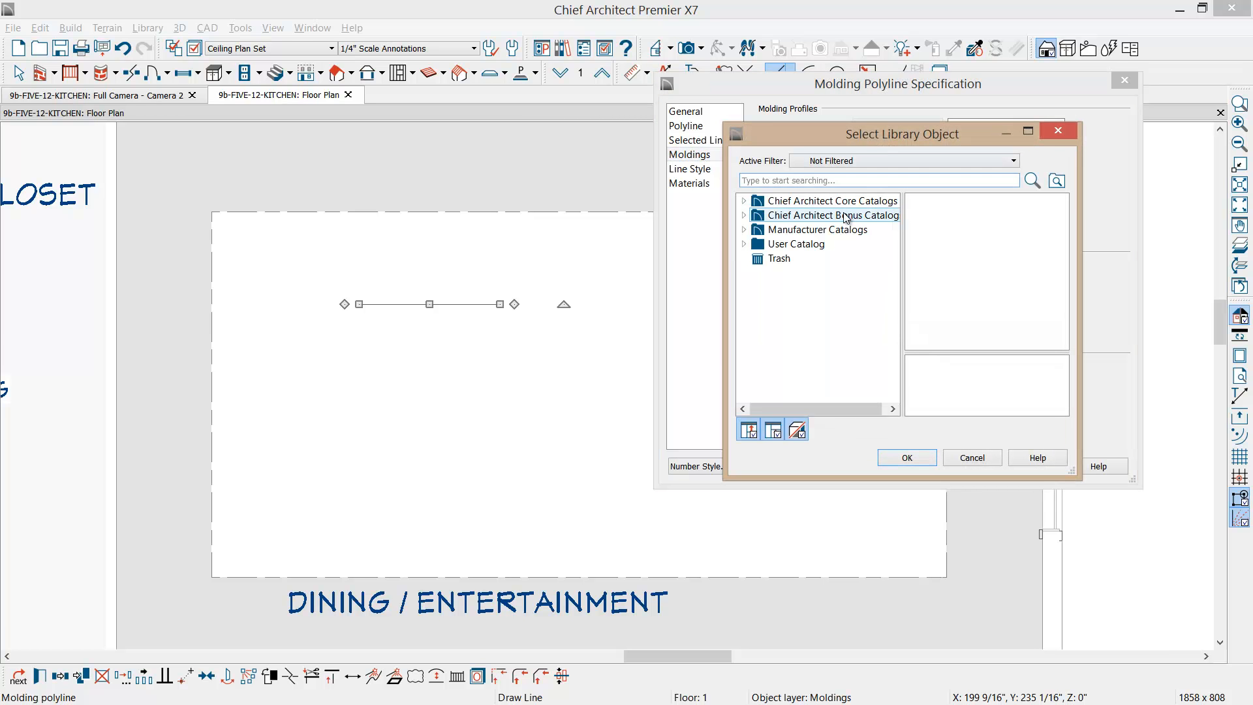
{"action": "left_click", "coordinate": [744, 215]}
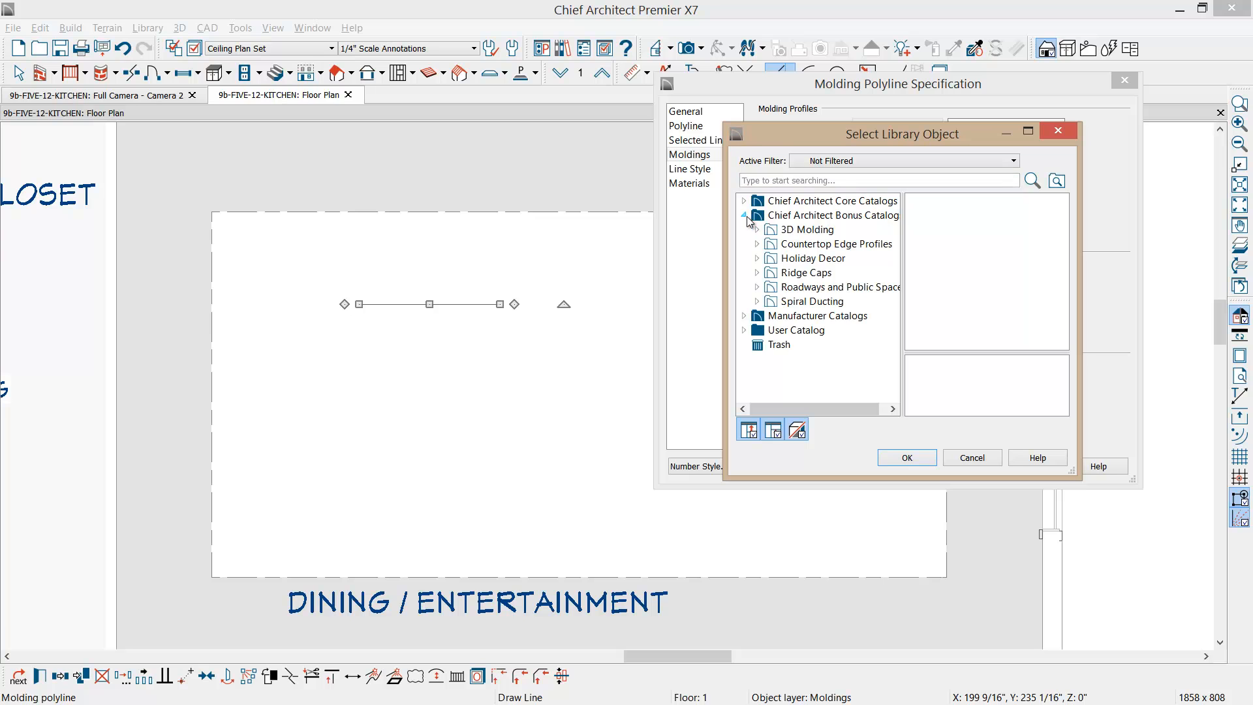
{"action": "left_click", "coordinate": [758, 230]}
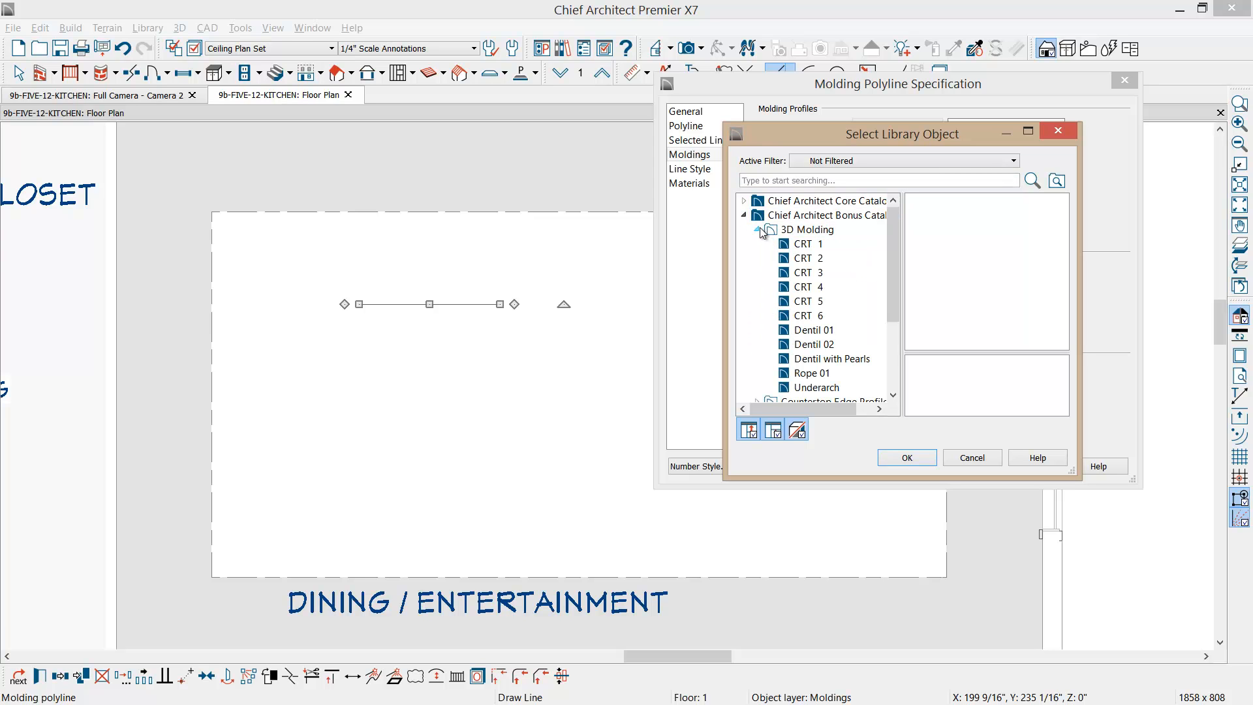
{"action": "left_click", "coordinate": [811, 334]}
{"action": "left_click", "coordinate": [812, 343]}
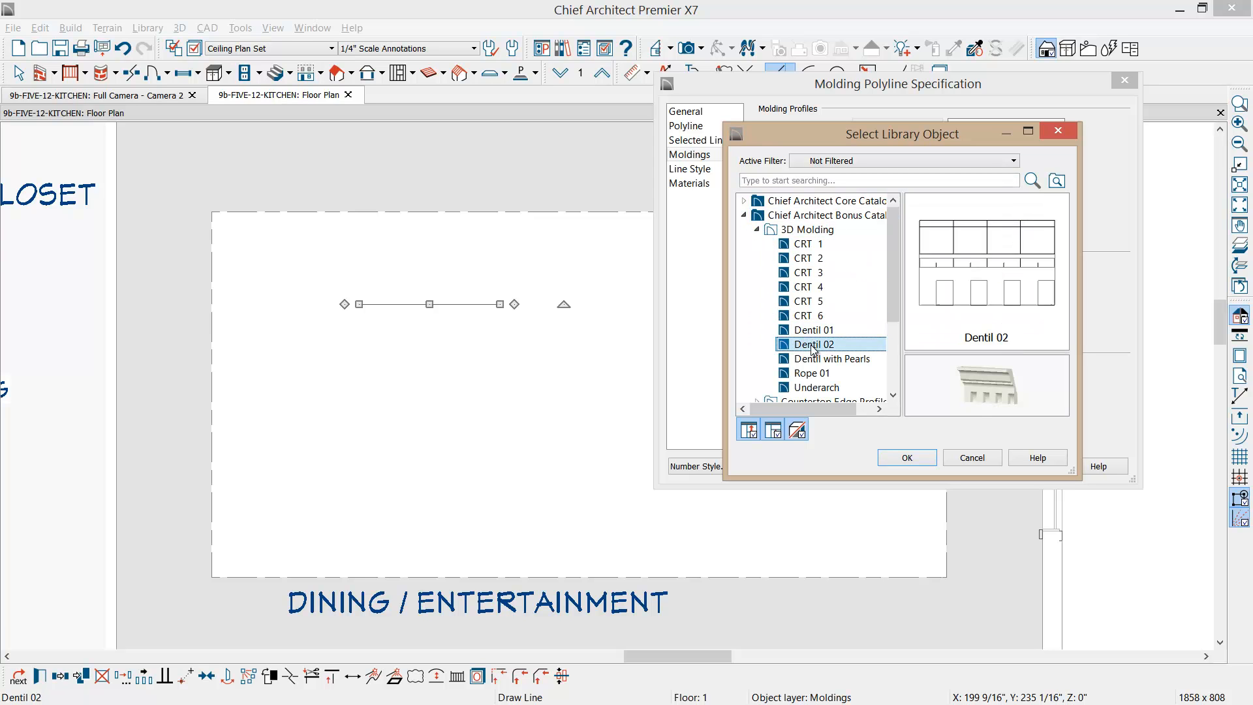
{"action": "left_click", "coordinate": [896, 456]}
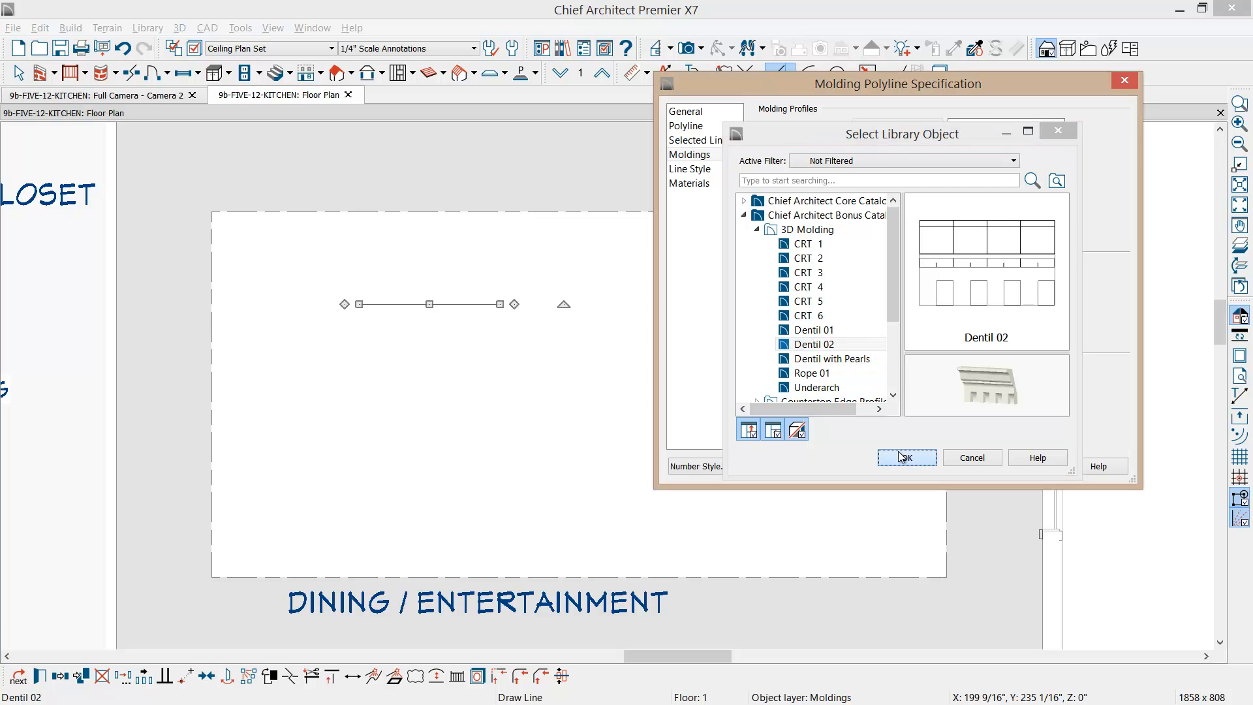
Step: Set the first Dentil 02 profile's height to 6" and width to 4", with extrusion inside the polyline turned off
{"action": "double_click", "coordinate": [878, 271]}
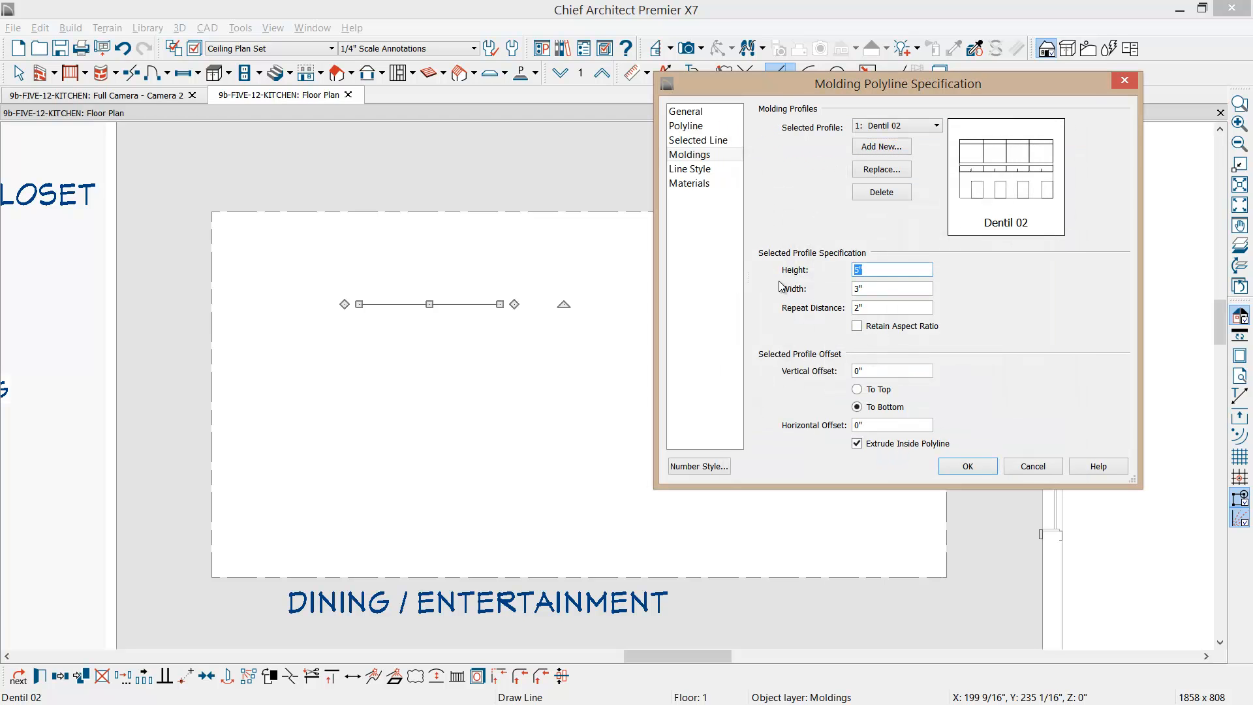
{"action": "type", "text": "6"}
{"action": "left_click", "coordinate": [865, 288]}
{"action": "left_click_drag", "start_coordinate": [867, 289], "coordinate": [825, 292]}
{"action": "type", "text": "4"}
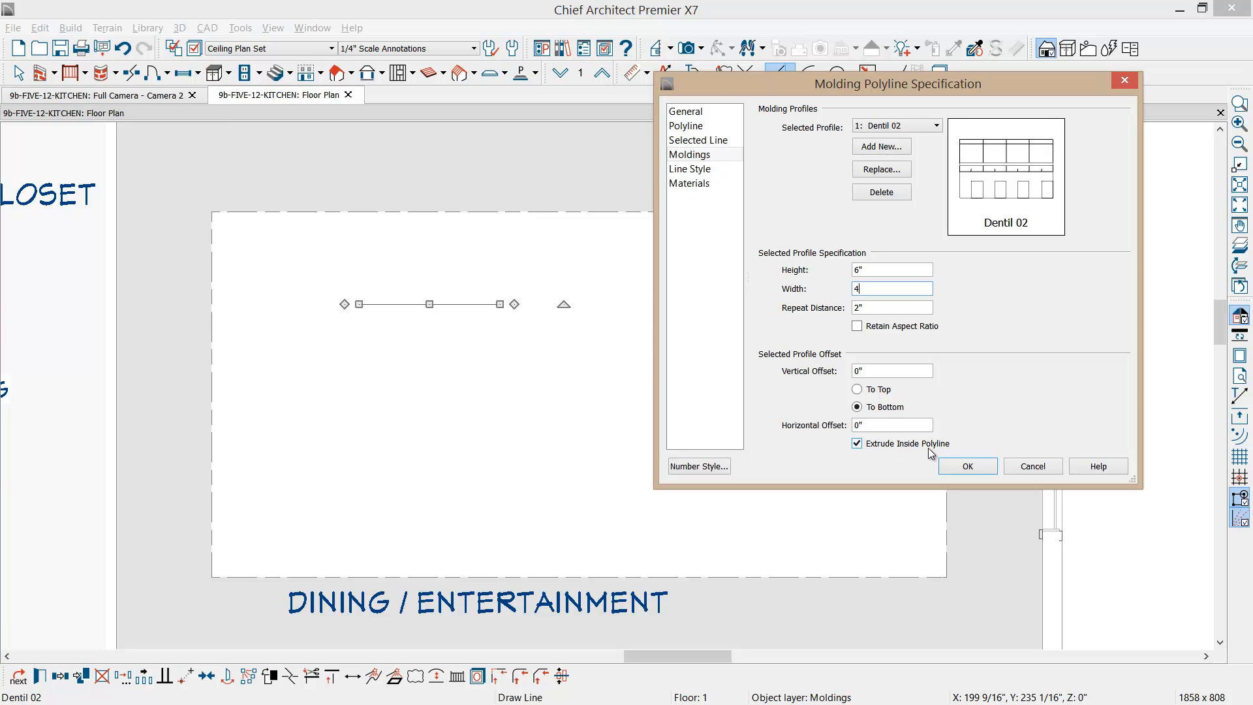
{"action": "left_click", "coordinate": [859, 445]}
{"action": "left_click", "coordinate": [858, 445]}
Step: Add the CA-001 base molding from the core catalogs as the polyline's second profile
{"action": "left_click", "coordinate": [894, 148]}
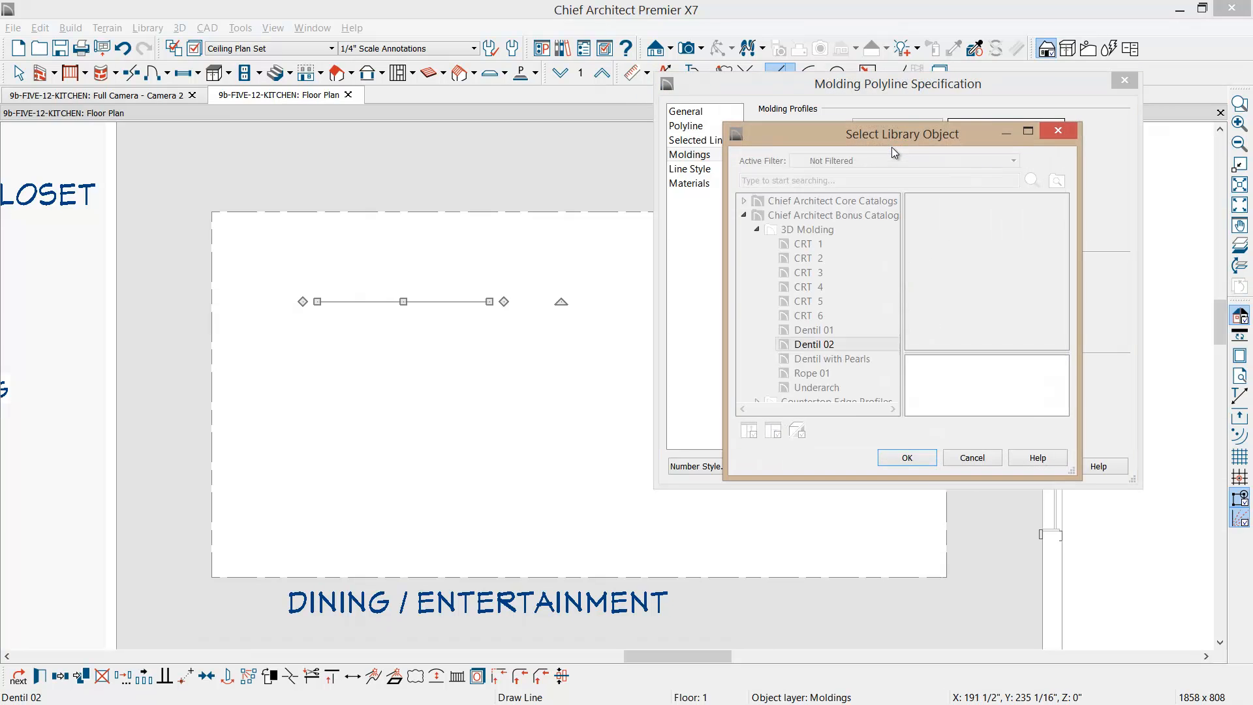
{"action": "left_click", "coordinate": [744, 200]}
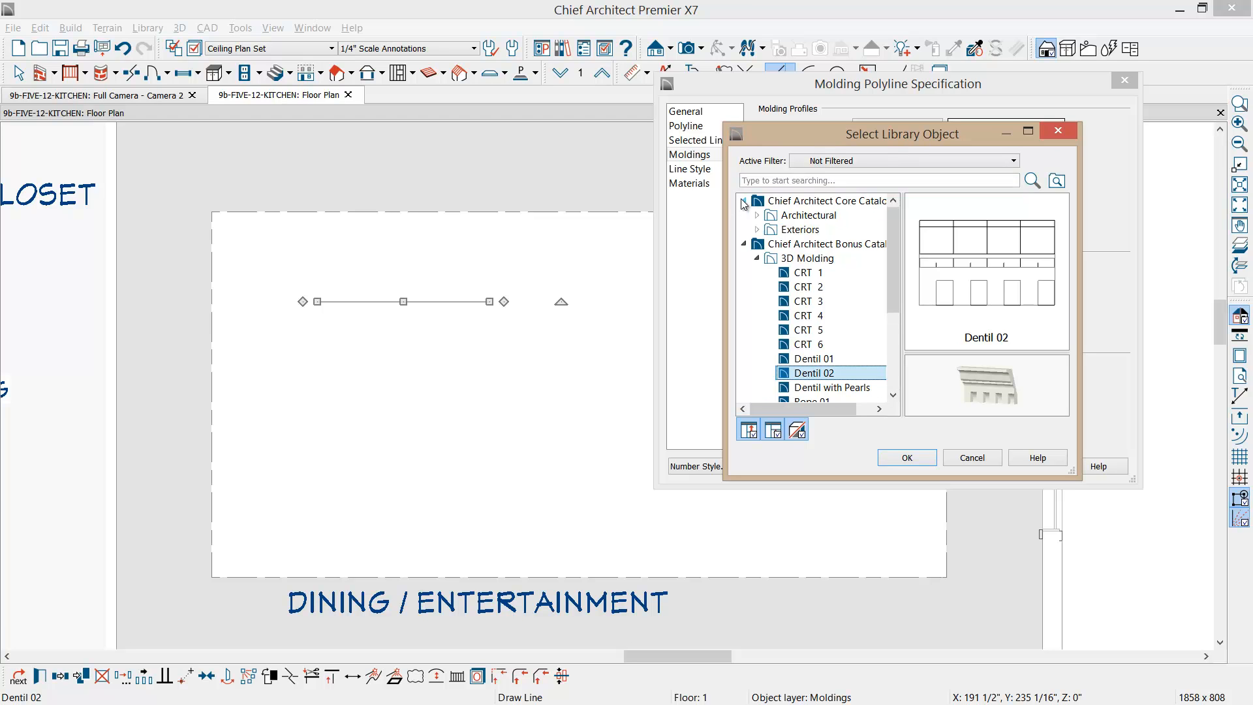
{"action": "left_click", "coordinate": [758, 216]}
{"action": "left_click", "coordinate": [770, 229]}
{"action": "left_click", "coordinate": [806, 244]}
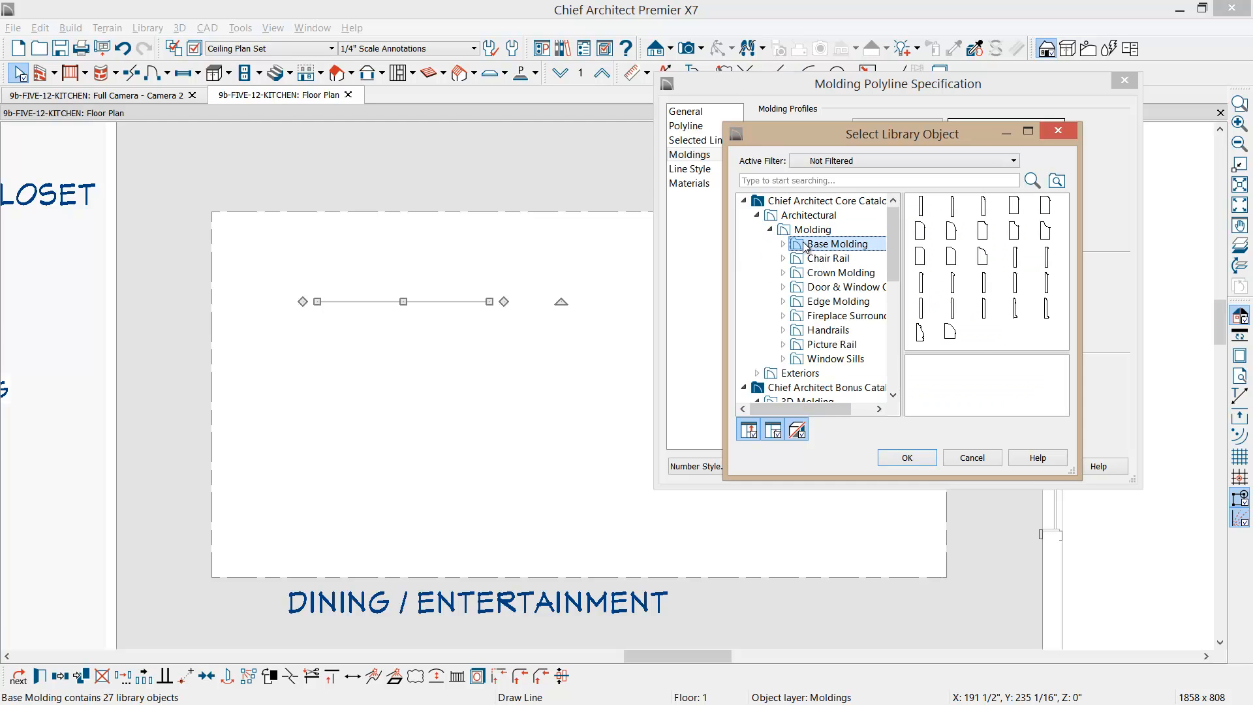
{"action": "left_click", "coordinate": [928, 209]}
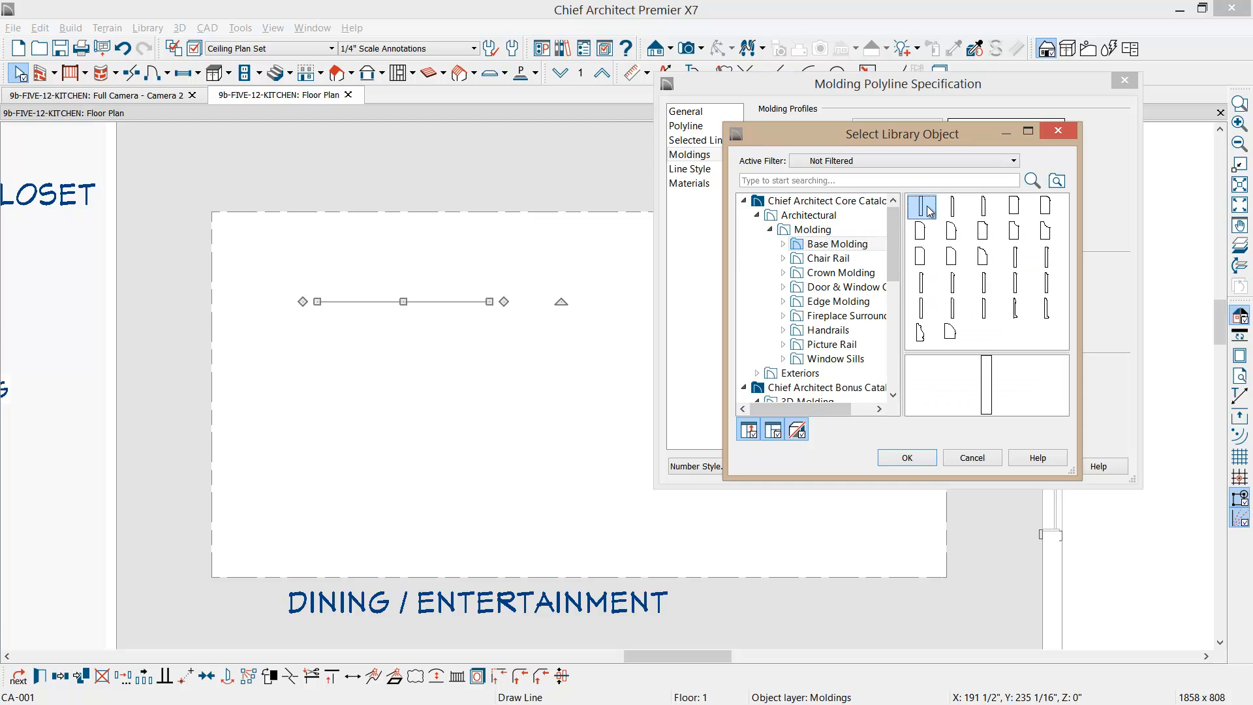
{"action": "left_click", "coordinate": [930, 456]}
Step: Set the CA-001 profile's height to 5 1/2", width to 6" and vertical offset to .5"
{"action": "left_click", "coordinate": [890, 270]}
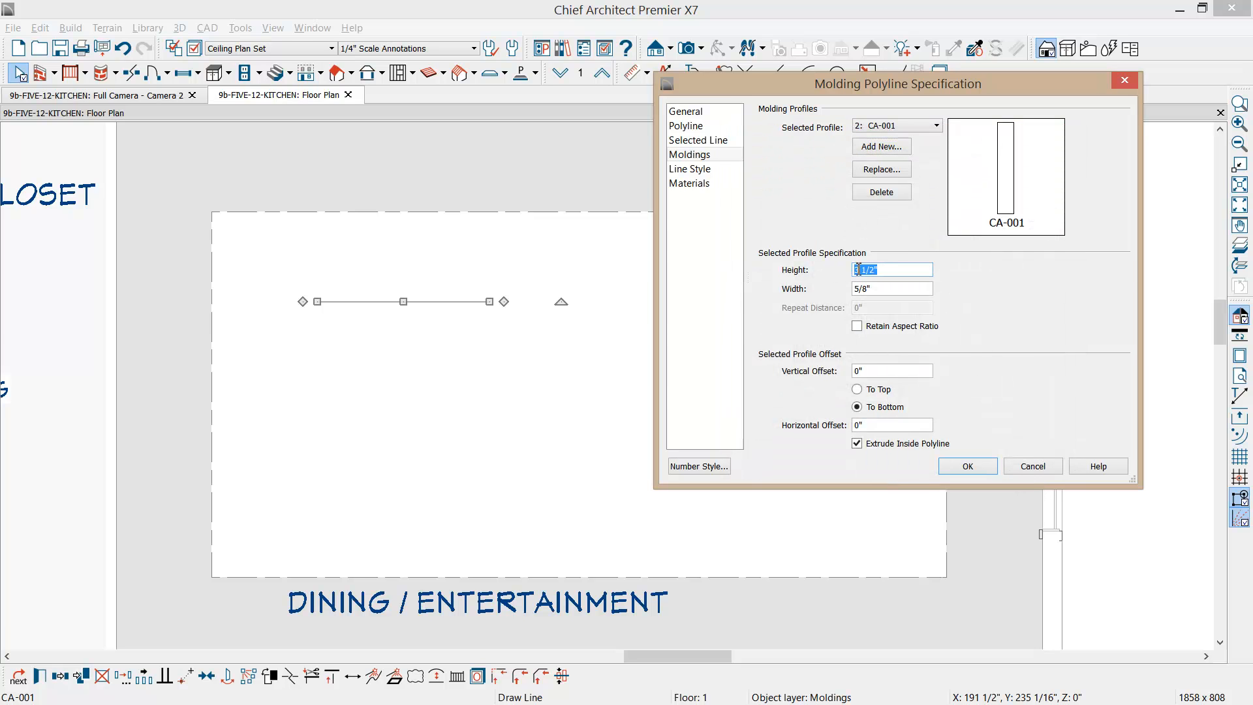
{"action": "left_click_drag", "start_coordinate": [860, 269], "coordinate": [840, 268]}
{"action": "type", "text": "5"}
{"action": "key", "text": "Tab"}
{"action": "type", "text": "6"}
{"action": "left_click_drag", "start_coordinate": [882, 372], "coordinate": [853, 373]}
{"action": "type", "text": ".5"}
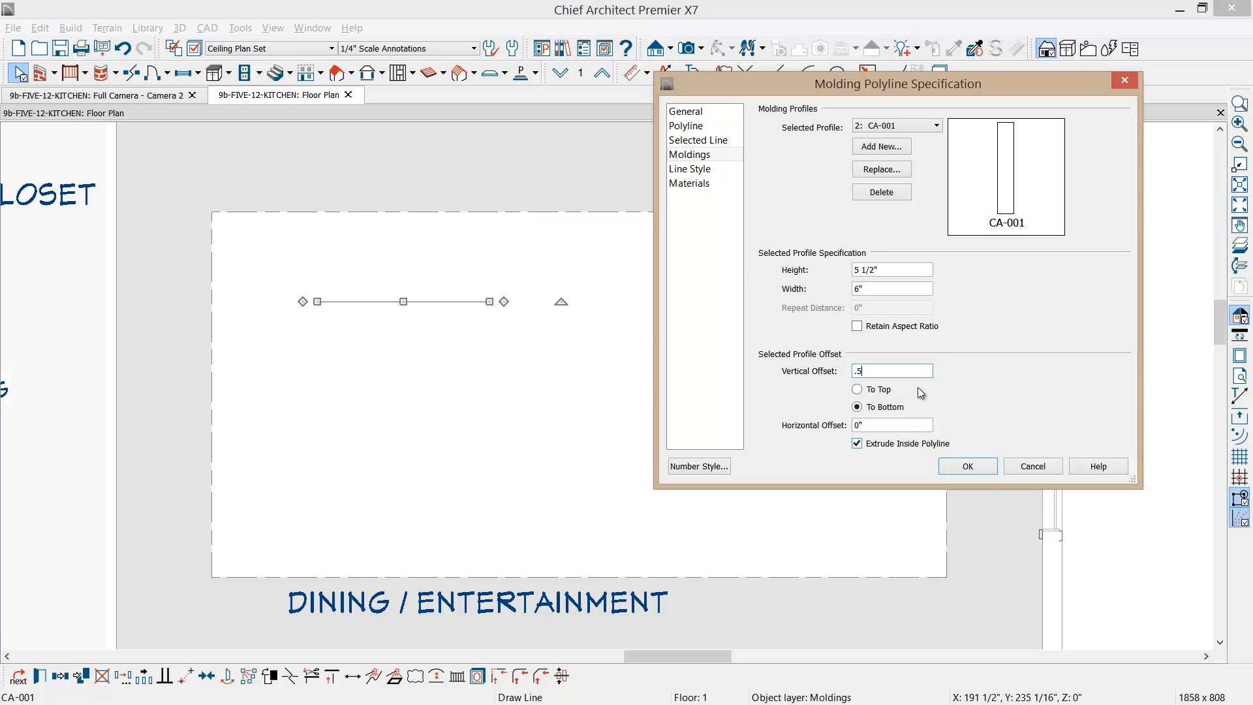
Step: Add Dentil 02 from the bonus catalog's 3D Molding folder again as the polyline's third profile
{"action": "left_click", "coordinate": [884, 147]}
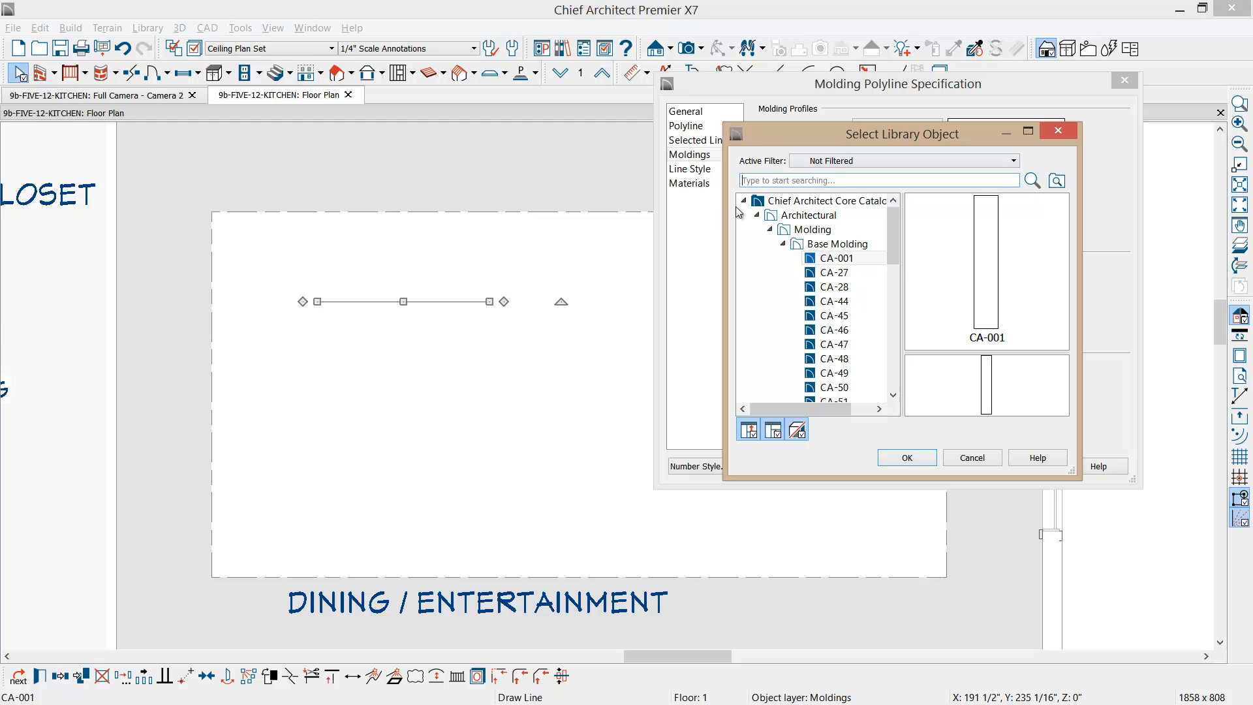
{"action": "left_click", "coordinate": [743, 200]}
{"action": "left_click", "coordinate": [744, 215]}
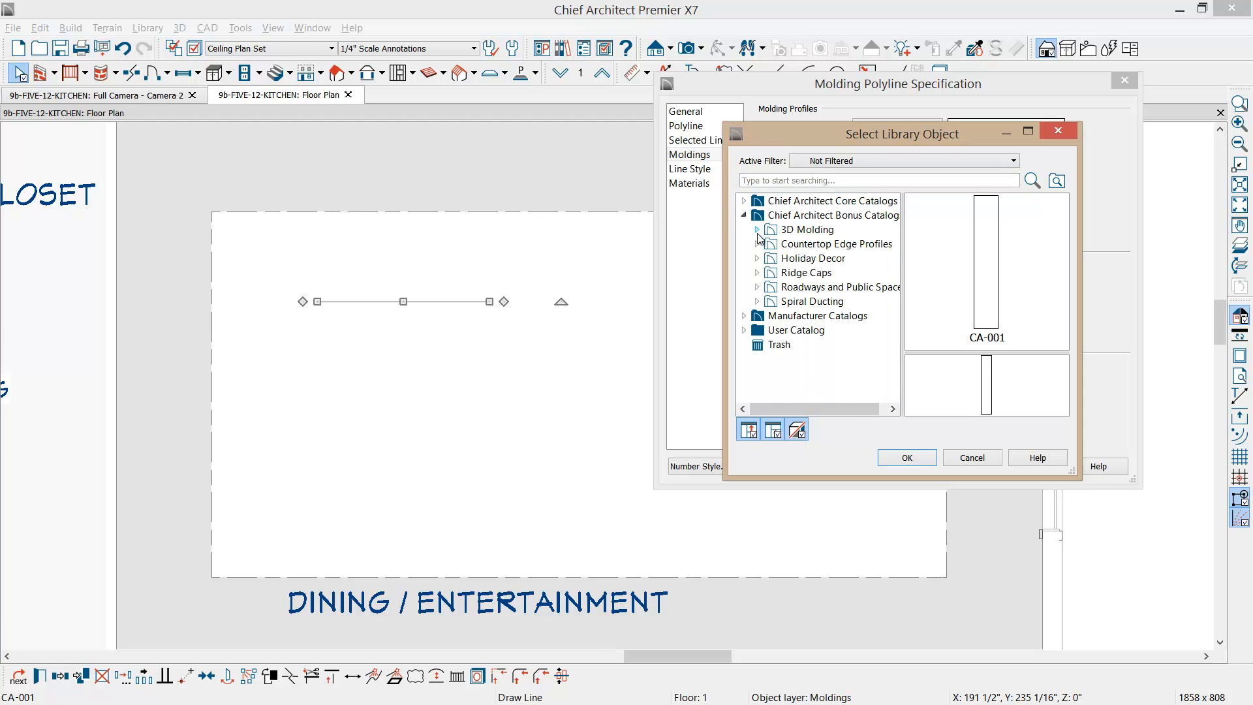
{"action": "left_click", "coordinate": [757, 230]}
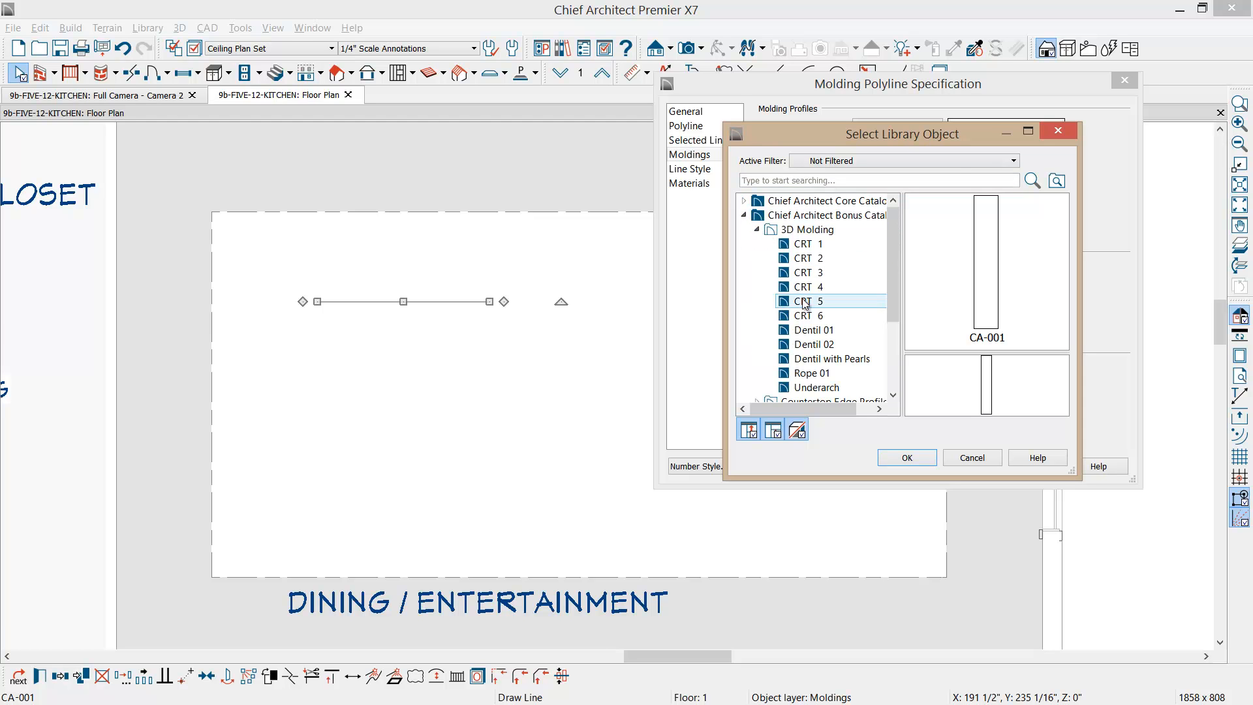
{"action": "left_click", "coordinate": [809, 346]}
{"action": "left_click", "coordinate": [917, 463]}
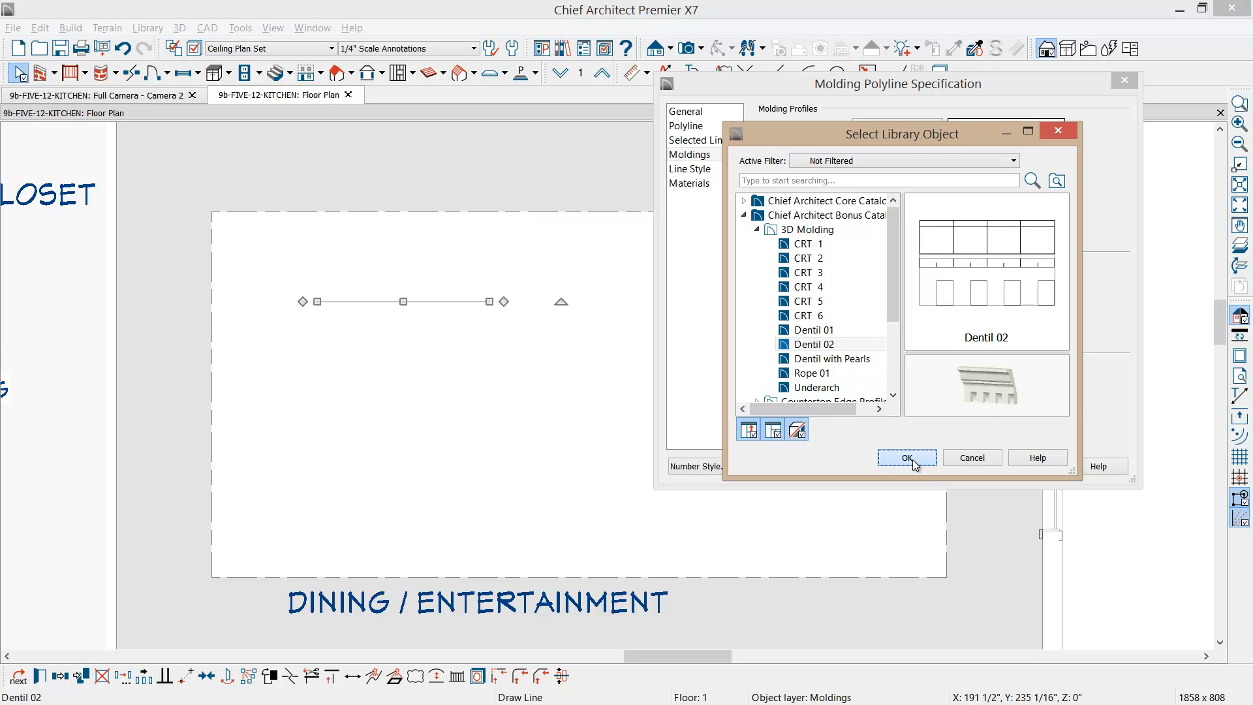
Step: Set the second Dentil 02 profile's height to 6", width to 4" and horizontal offset to 6", and apply the molding specification
{"action": "double_click", "coordinate": [892, 270]}
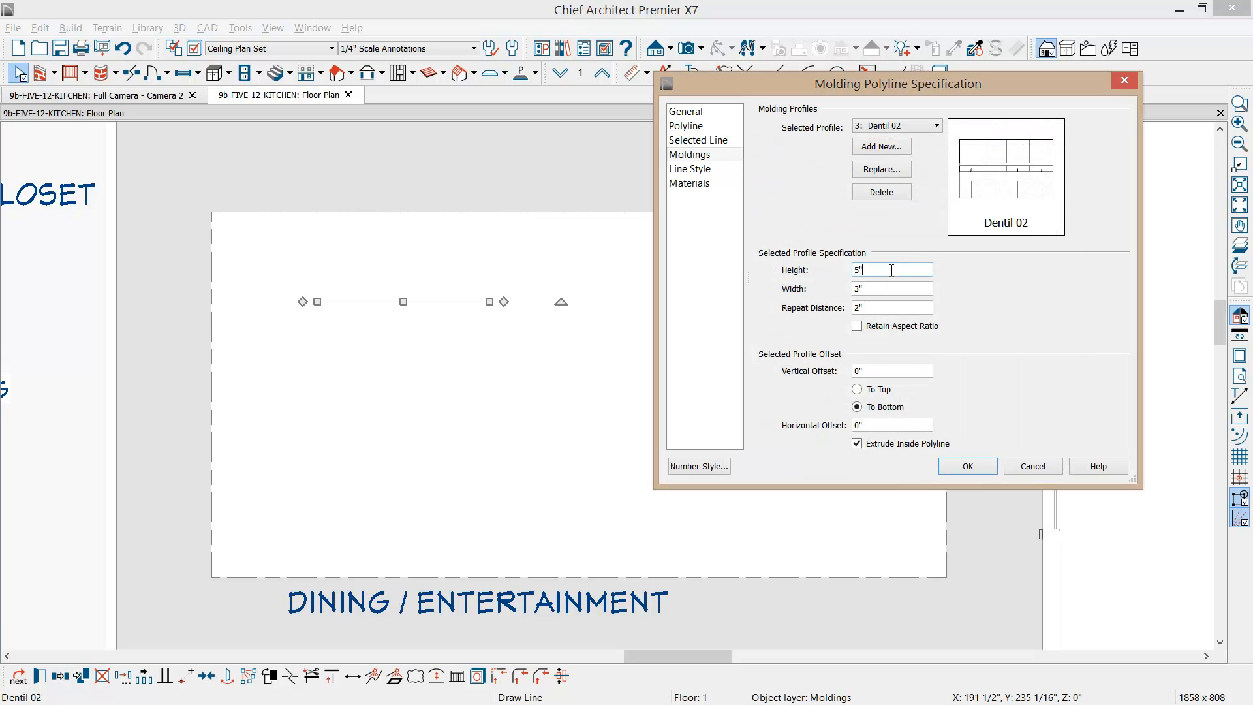
{"action": "type", "text": "6"}
{"action": "double_click", "coordinate": [884, 293]}
{"action": "type", "text": "4"}
{"action": "left_click", "coordinate": [885, 428]}
{"action": "key", "text": "BackSpace"}
{"action": "key", "text": "BackSpace"}
{"action": "type", "text": "6"}
{"action": "left_click", "coordinate": [955, 468]}
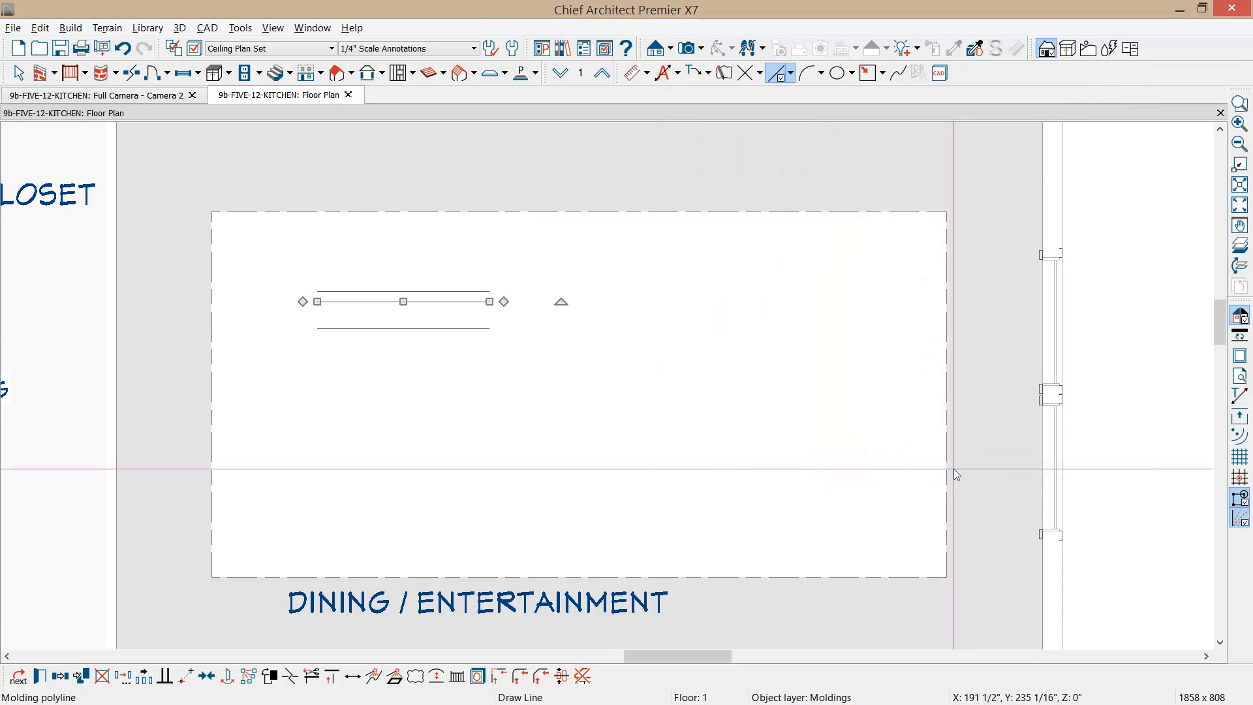
Step: Create a backclipped cross section across the new ceiling molding and examine the beam's profile up close
{"action": "left_click", "coordinate": [670, 48]}
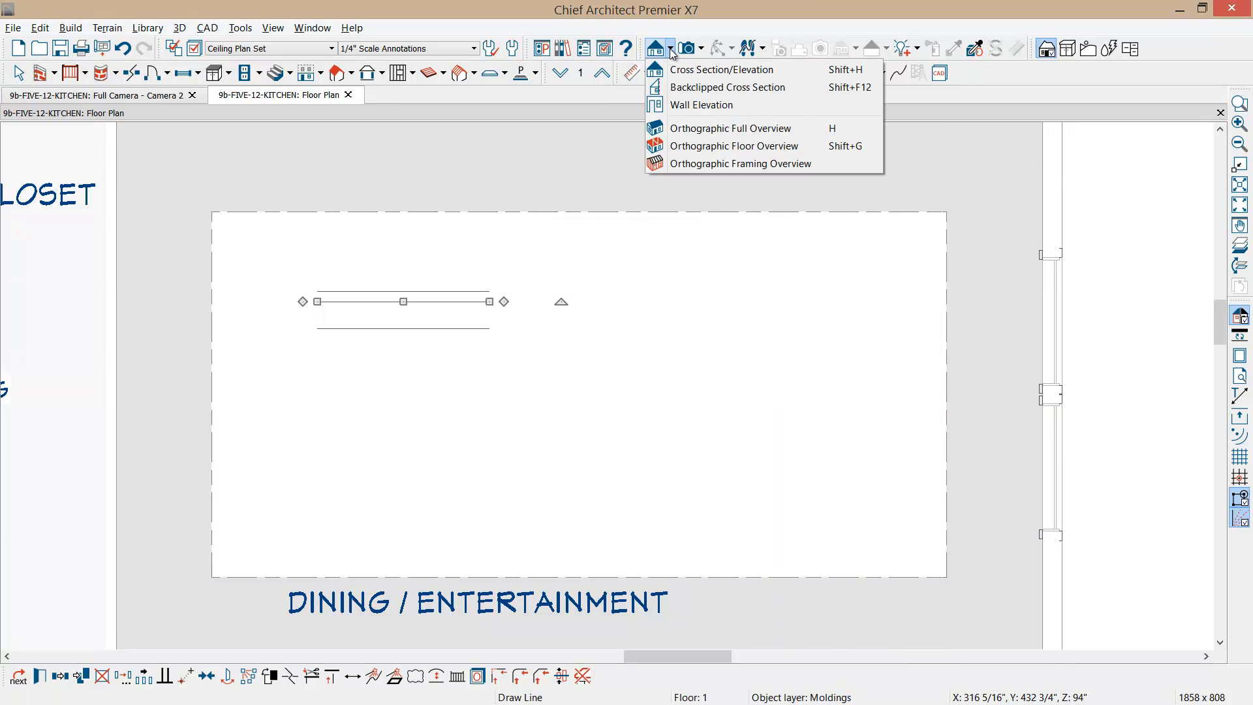
{"action": "left_click", "coordinate": [691, 92]}
{"action": "left_click_drag", "start_coordinate": [460, 379], "coordinate": [346, 378]}
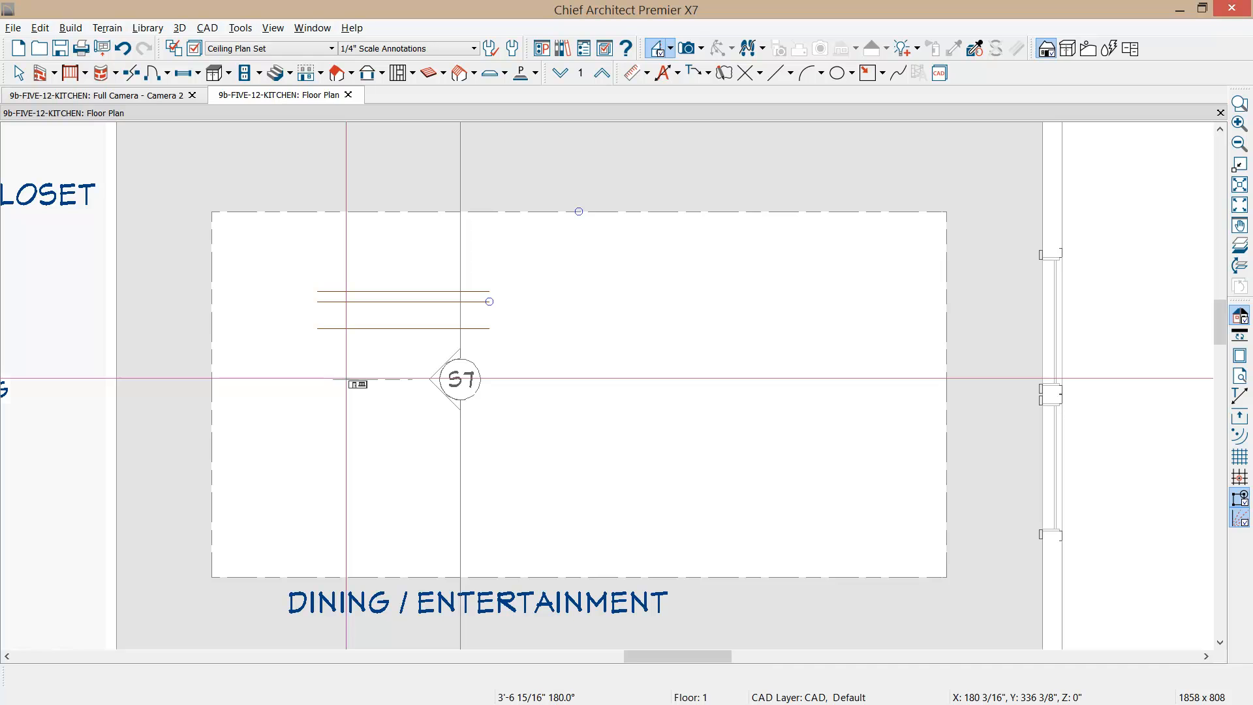
{"action": "left_click_drag", "start_coordinate": [346, 377], "coordinate": [345, 378]}
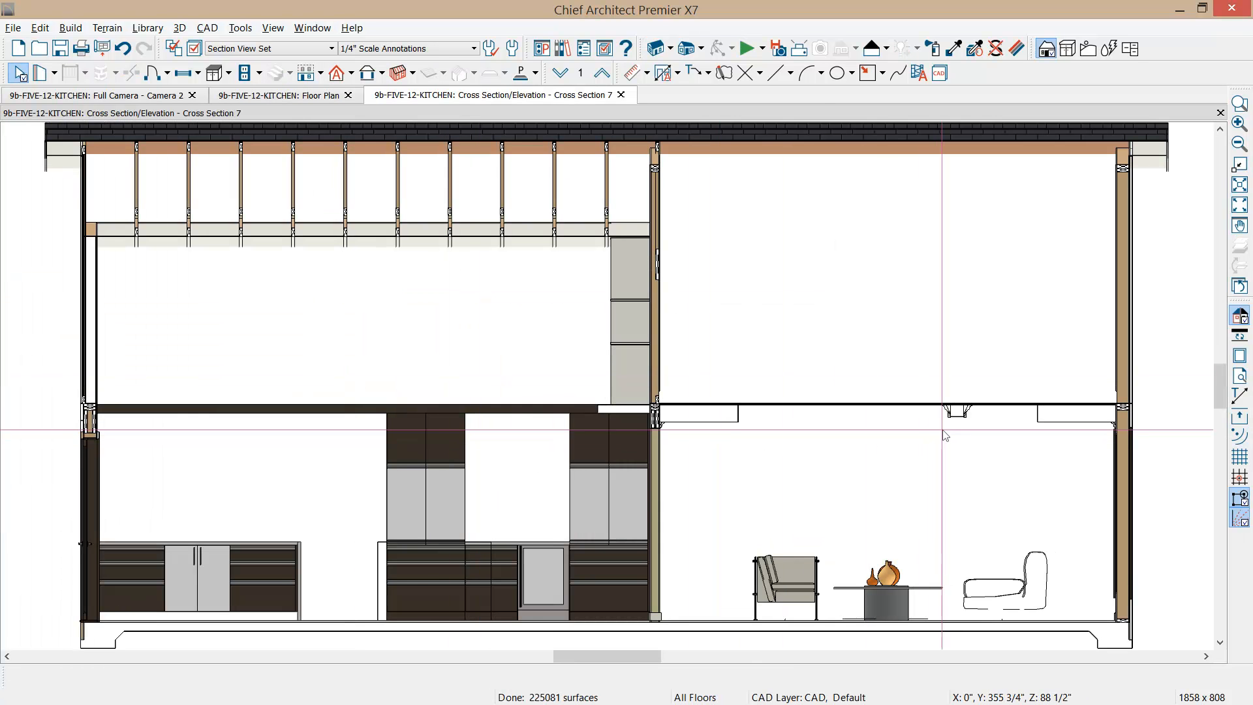
{"action": "scroll", "coordinate": [807, 434], "scroll_direction": "up", "scroll_amount": 5}
{"action": "scroll", "coordinate": [755, 428], "scroll_direction": "up", "scroll_amount": 3}
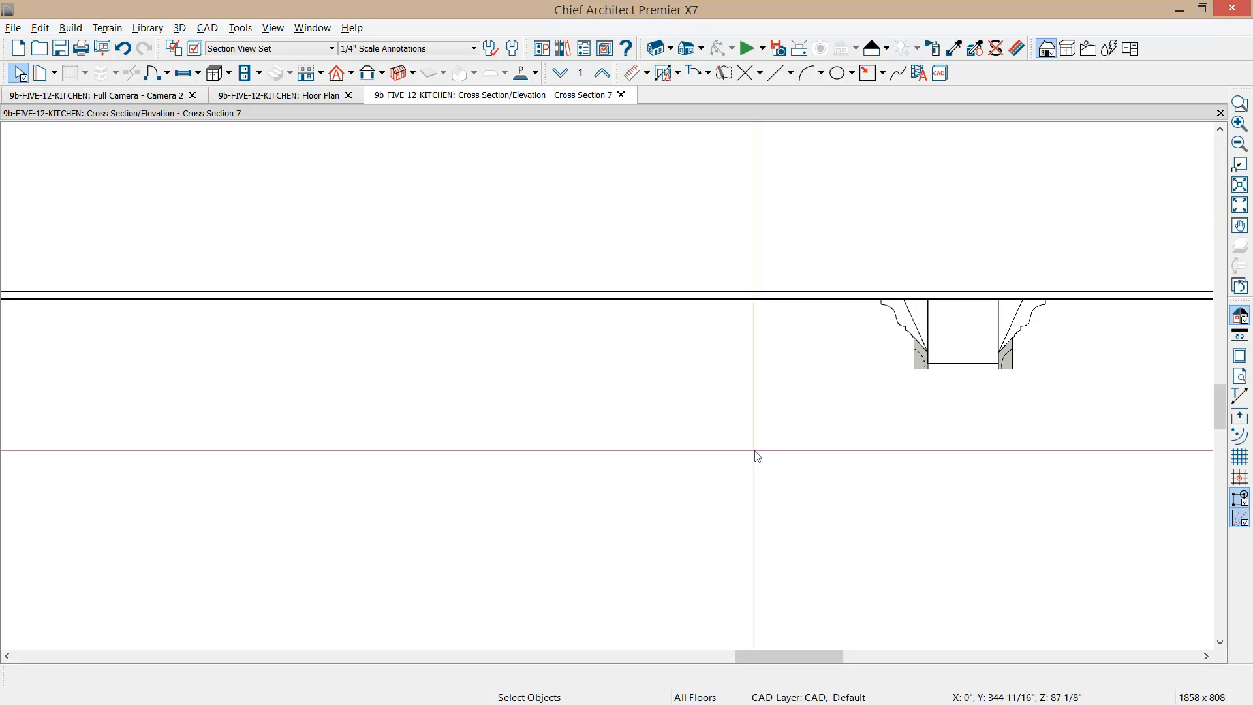
Step: Make the molding polyline in the floor plan an architectural block and add it to the library
{"action": "left_click", "coordinate": [282, 97]}
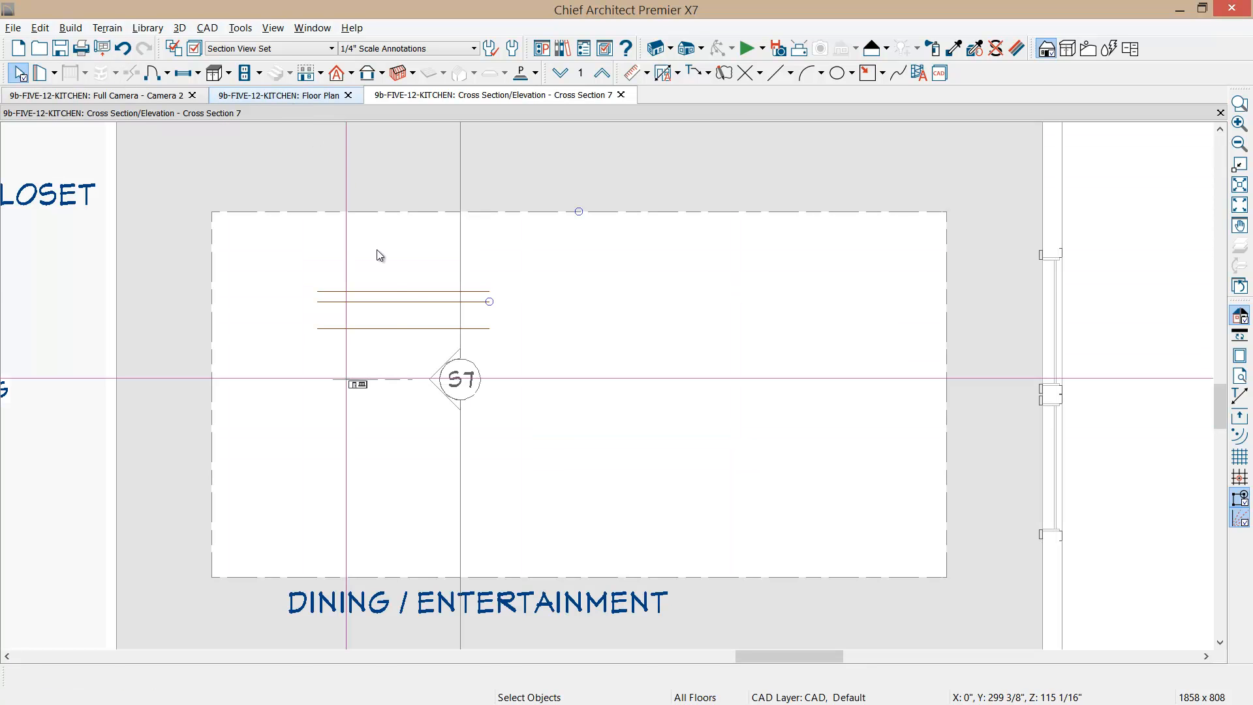
{"action": "key", "text": "space"}
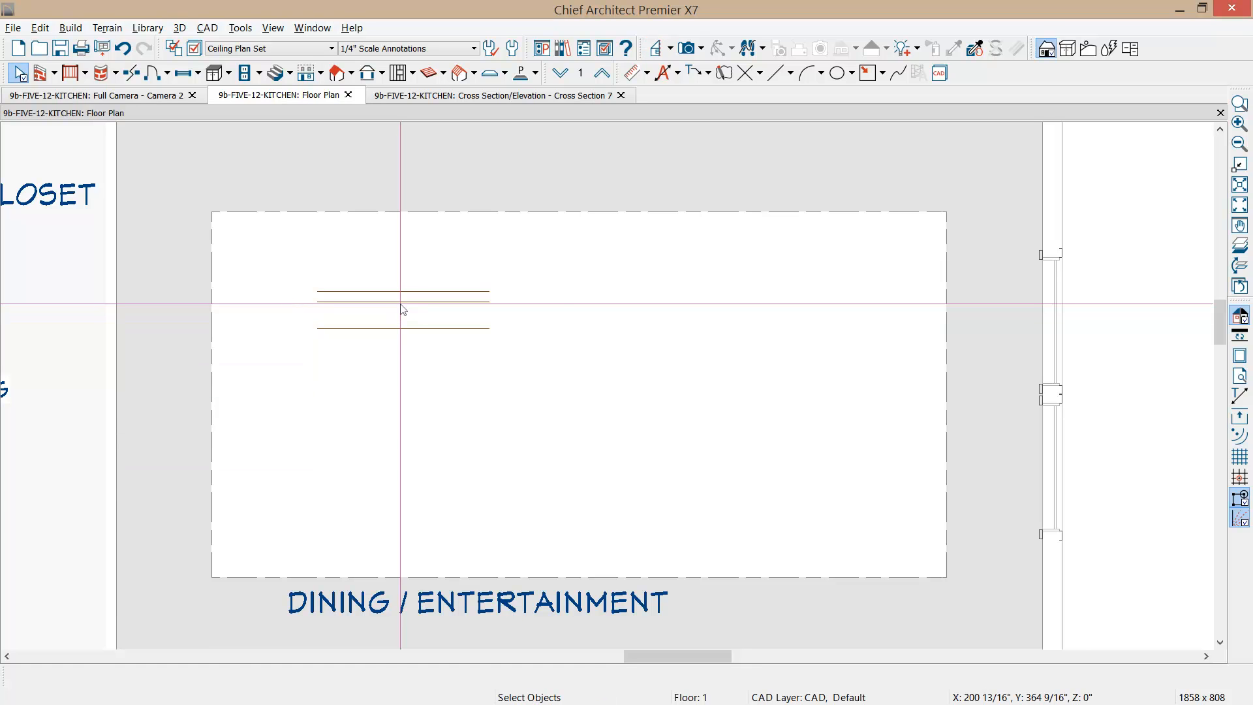
{"action": "left_click", "coordinate": [400, 302]}
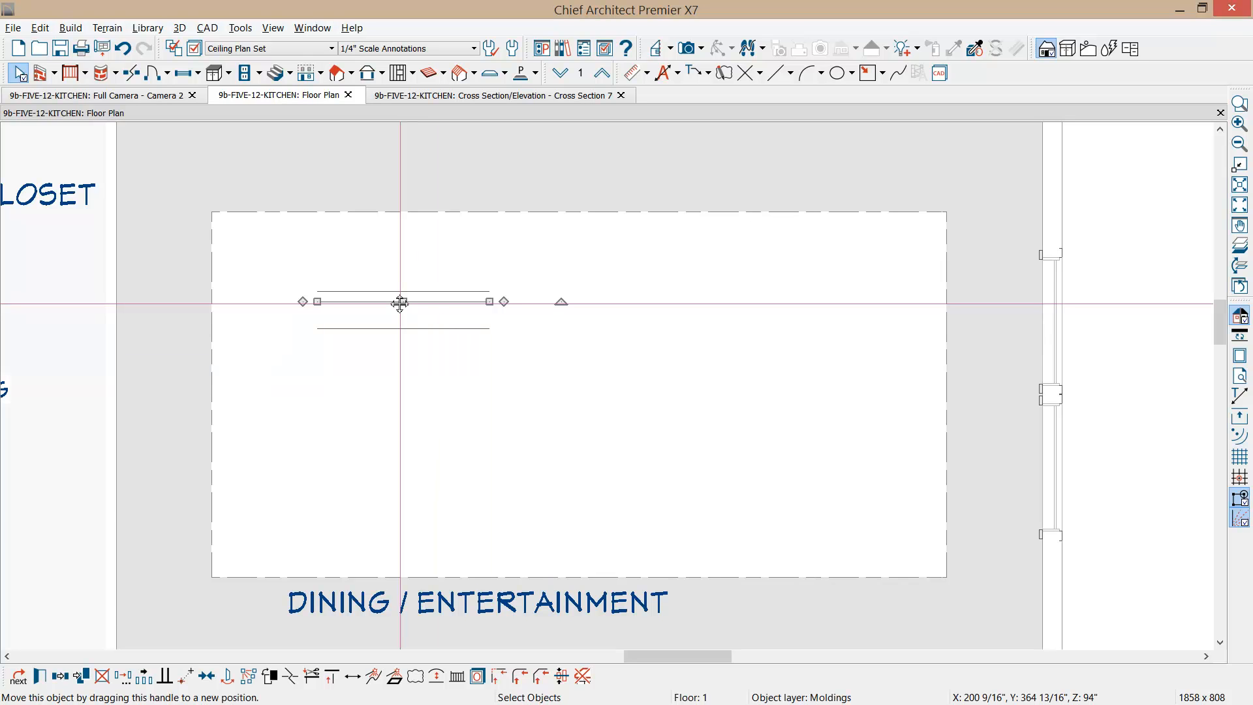
{"action": "left_click_drag", "start_coordinate": [401, 302], "coordinate": [392, 334]}
{"action": "left_click_drag", "start_coordinate": [280, 272], "coordinate": [526, 377]}
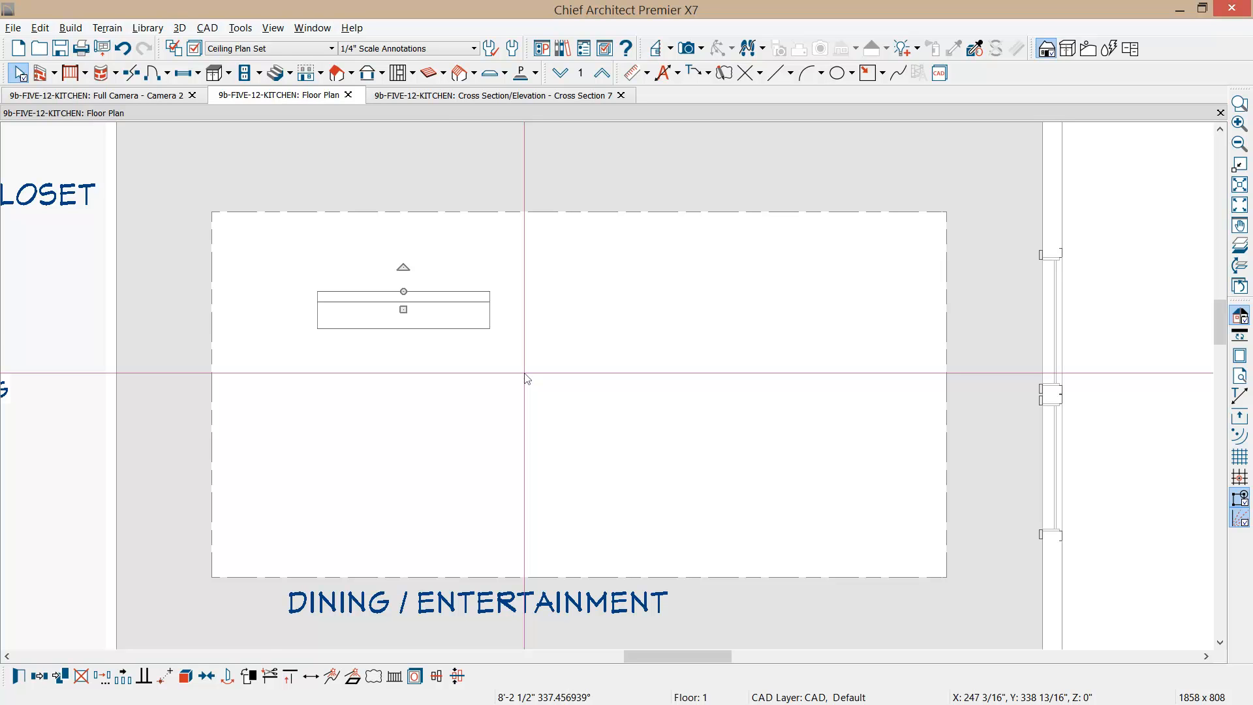
{"action": "left_click", "coordinate": [186, 679]}
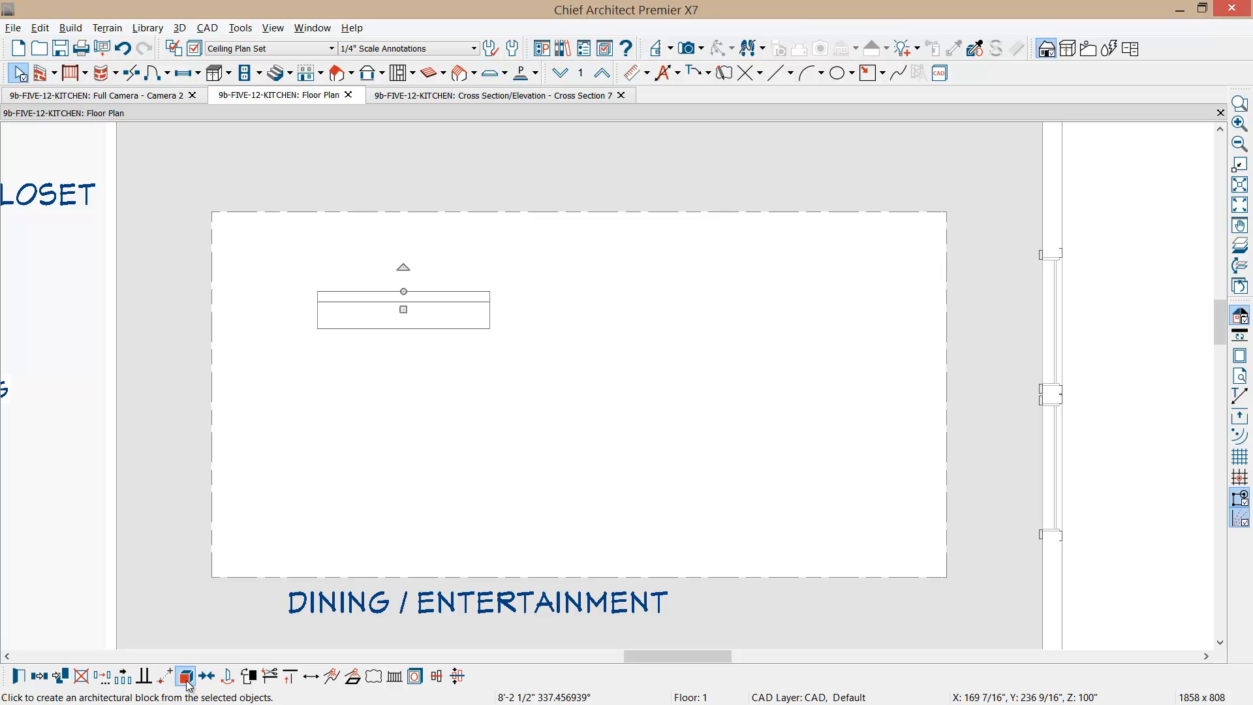
{"action": "left_click", "coordinate": [230, 679]}
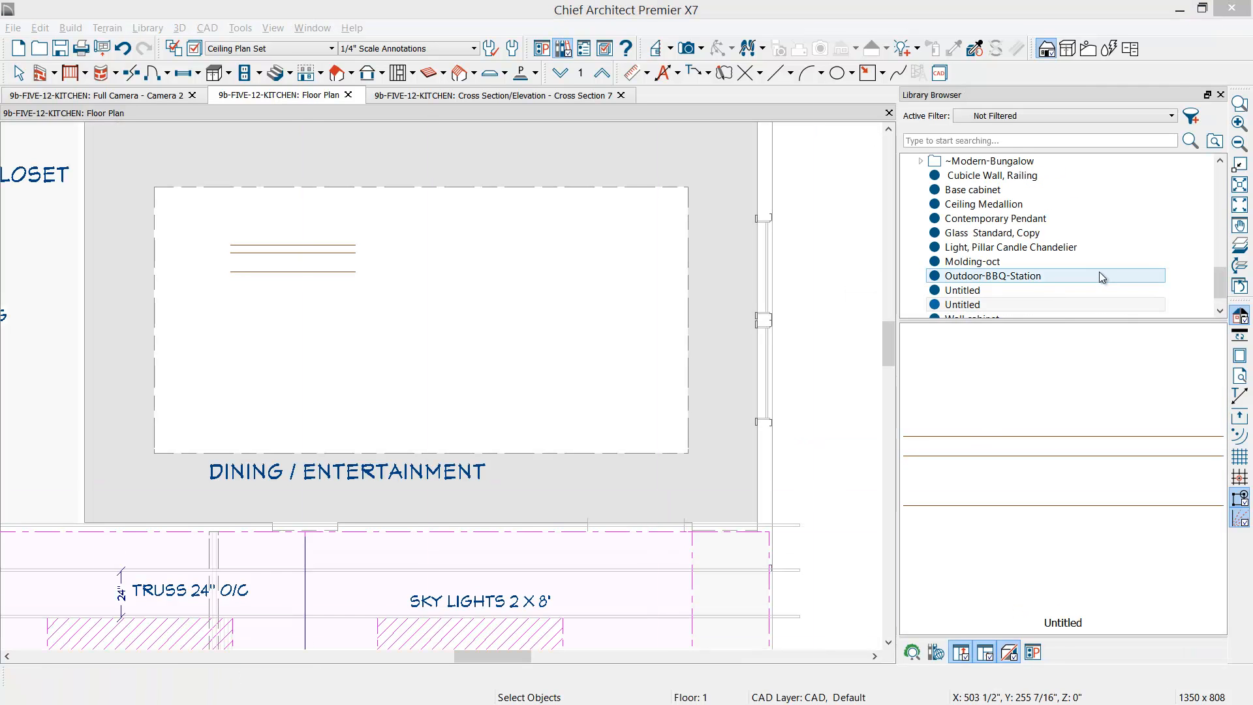
Step: Rename the newly added molding block in the library as mystacked-molding
{"action": "left_click", "coordinate": [1011, 305]}
{"action": "left_click", "coordinate": [1014, 305]}
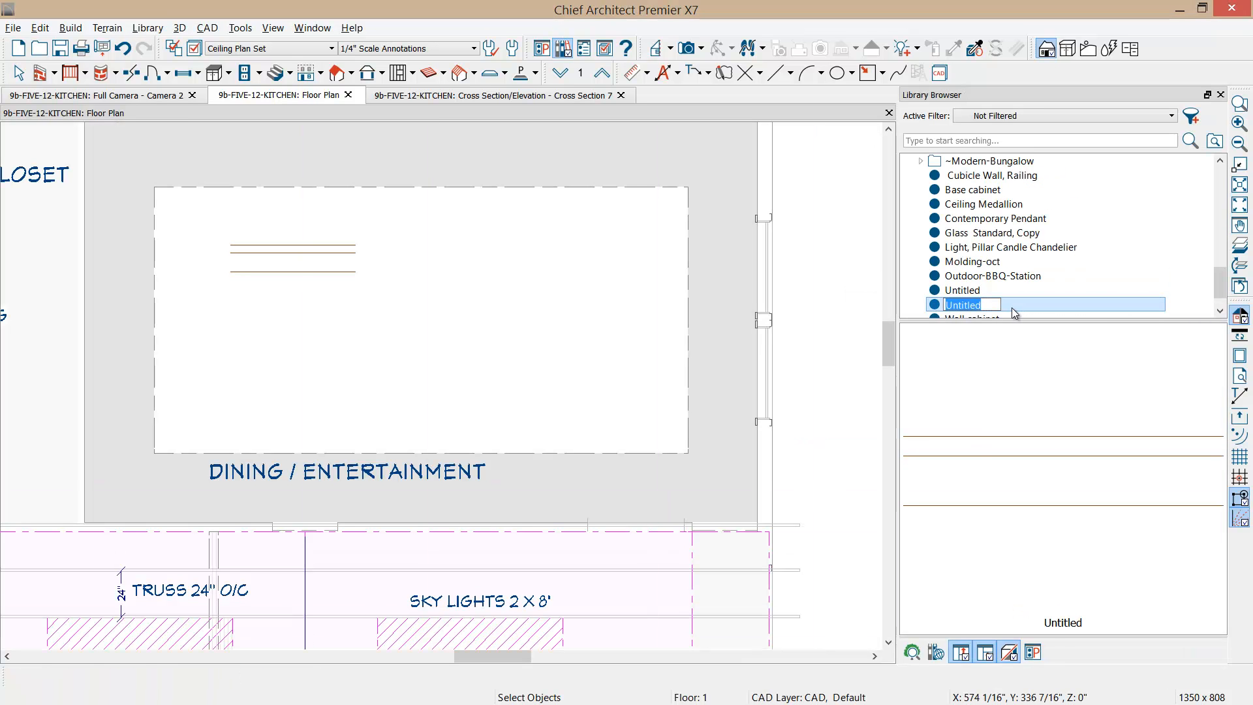
{"action": "type", "text": "mystacked-"}
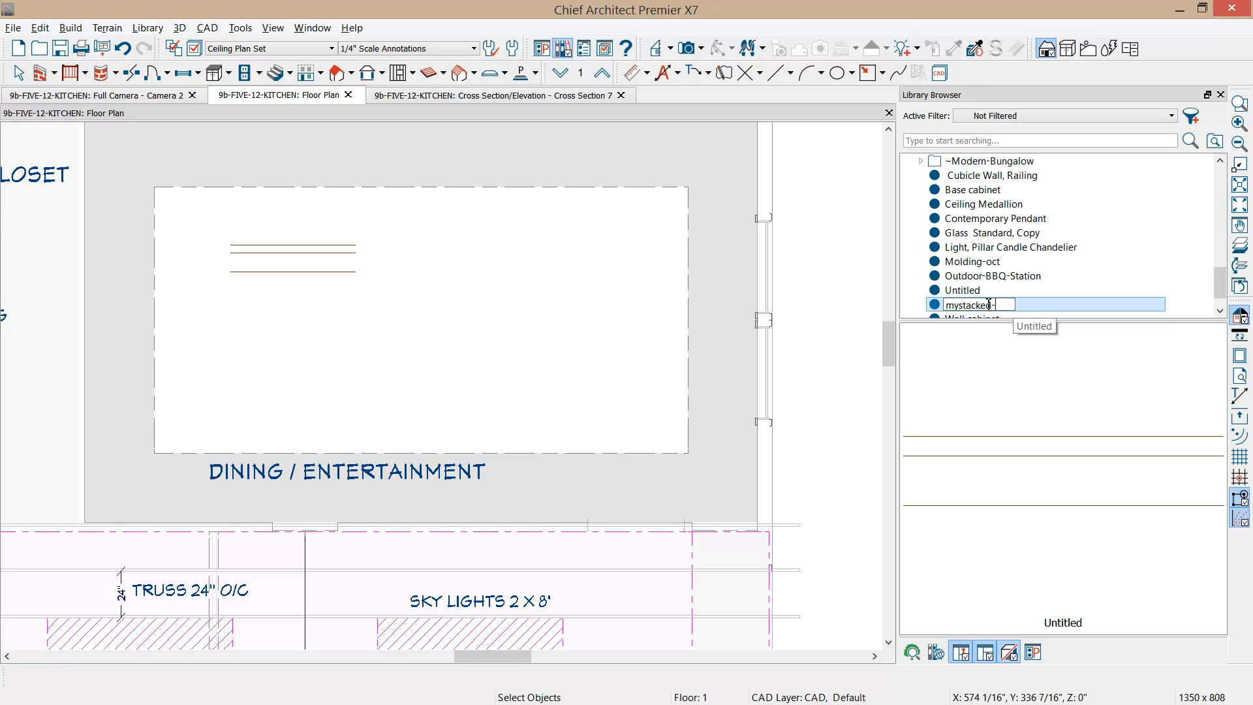
{"action": "type", "text": "molding"}
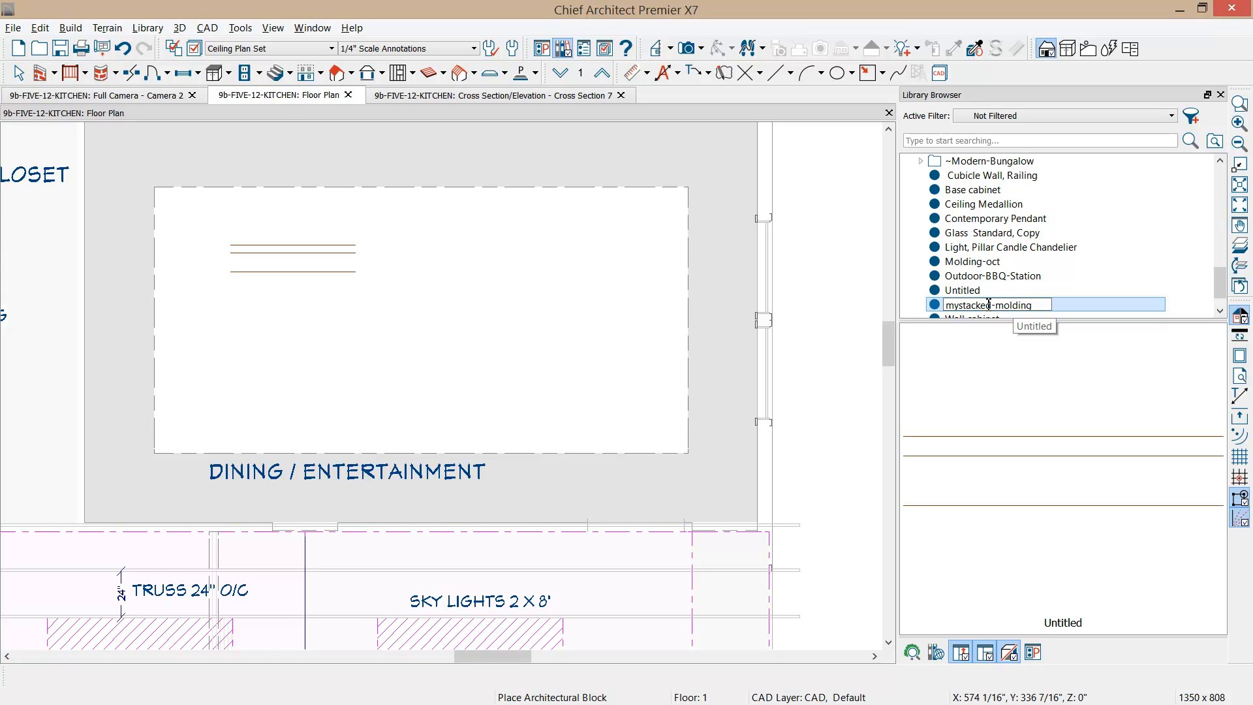
{"action": "key", "text": "Return"}
Step: Place the mystacked-molding block below the existing beam molding in the dining room and explode it
{"action": "left_click", "coordinate": [974, 278]}
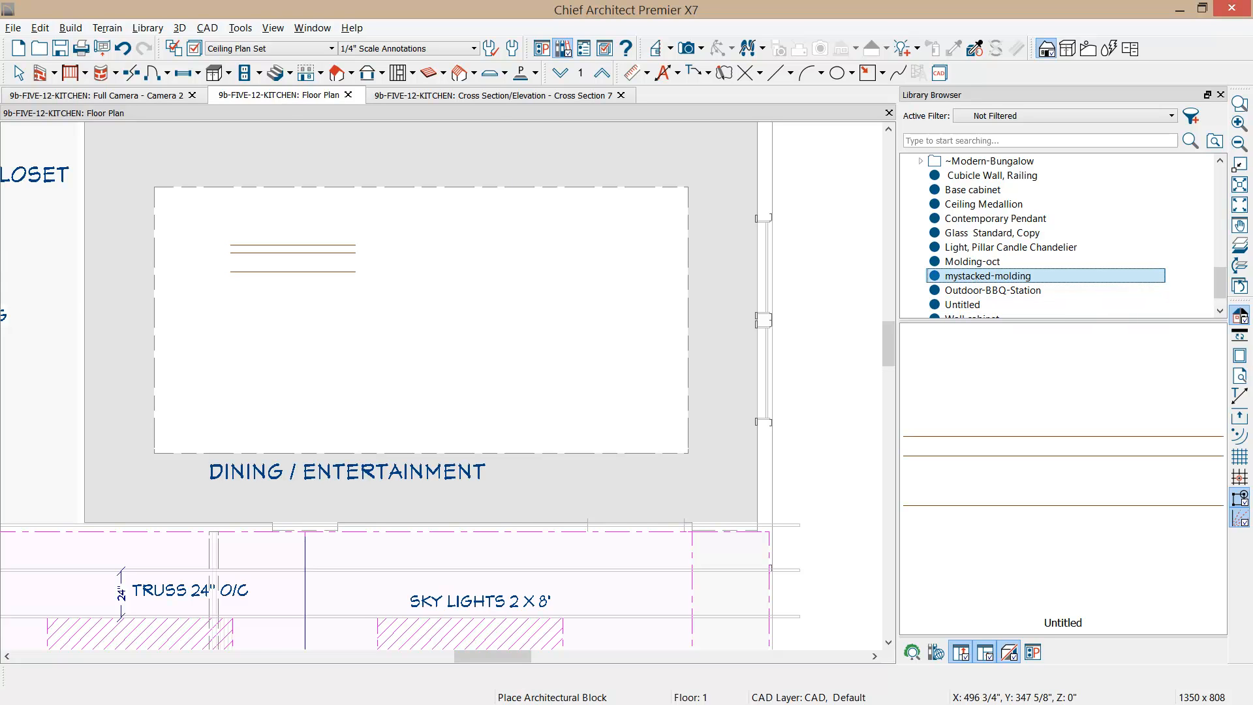
{"action": "left_click", "coordinate": [281, 330]}
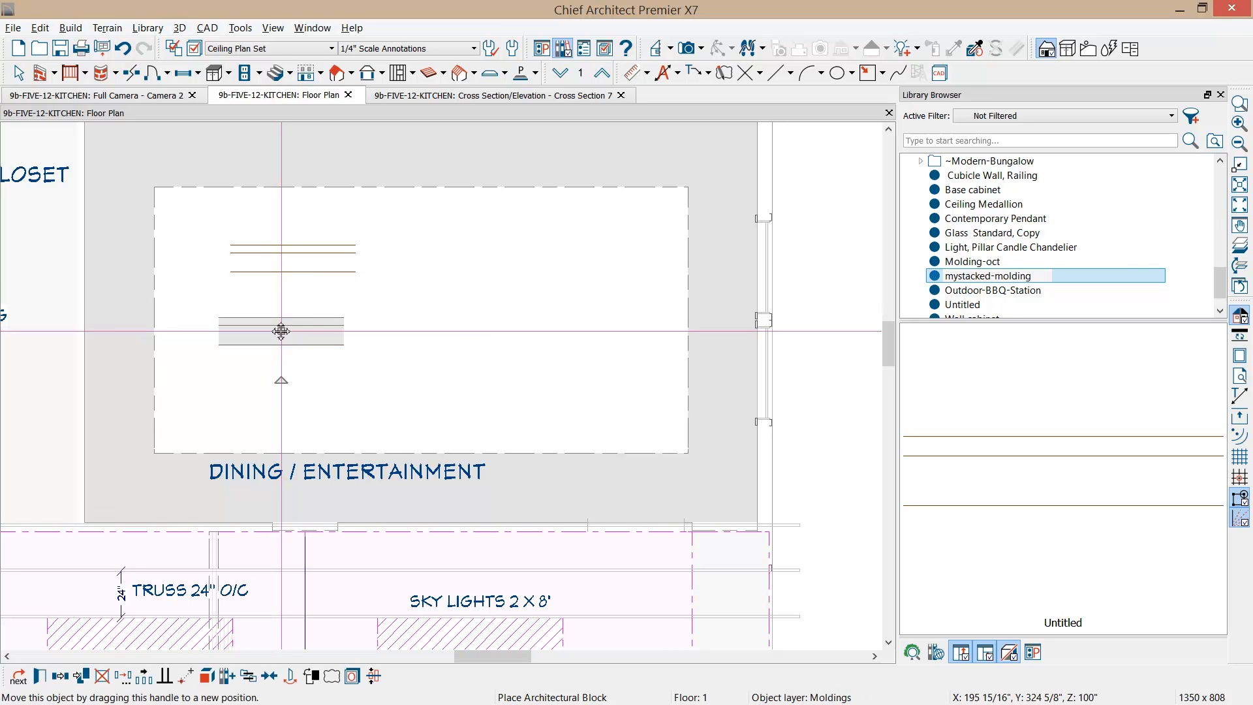
{"action": "left_click", "coordinate": [206, 679]}
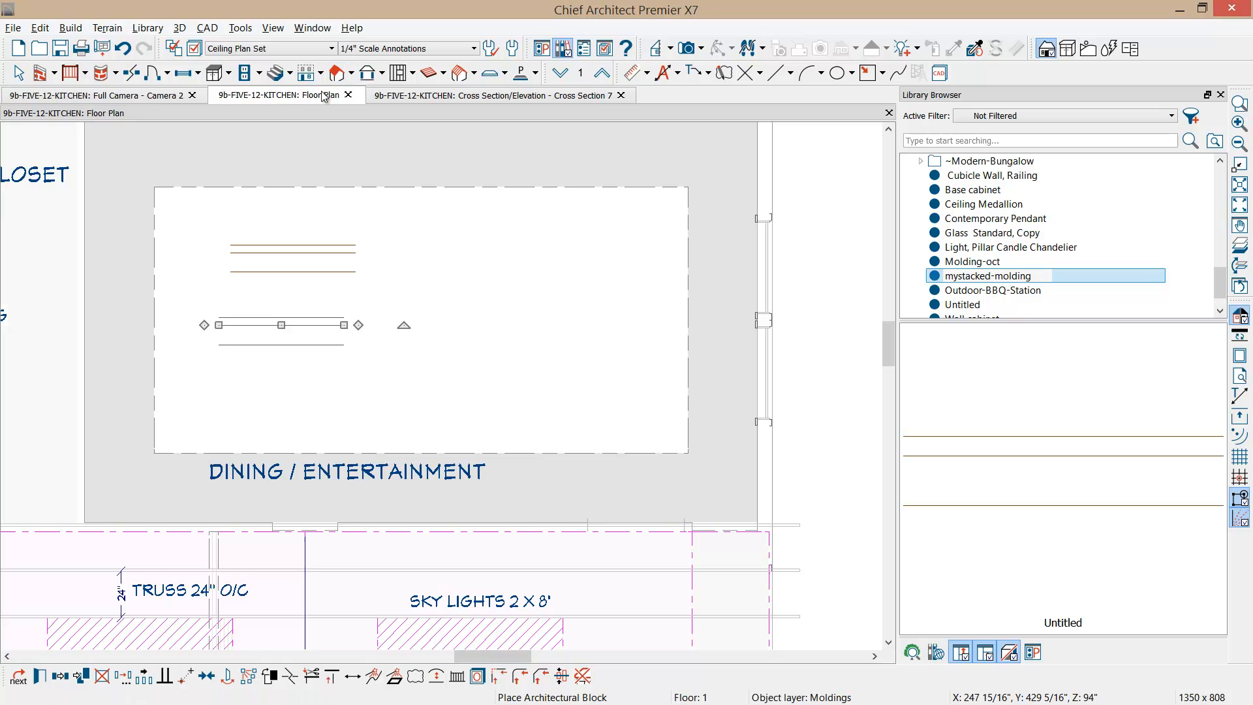
Step: Examine the profiles of the two beam moldings in the cross section
{"action": "left_click", "coordinate": [432, 96]}
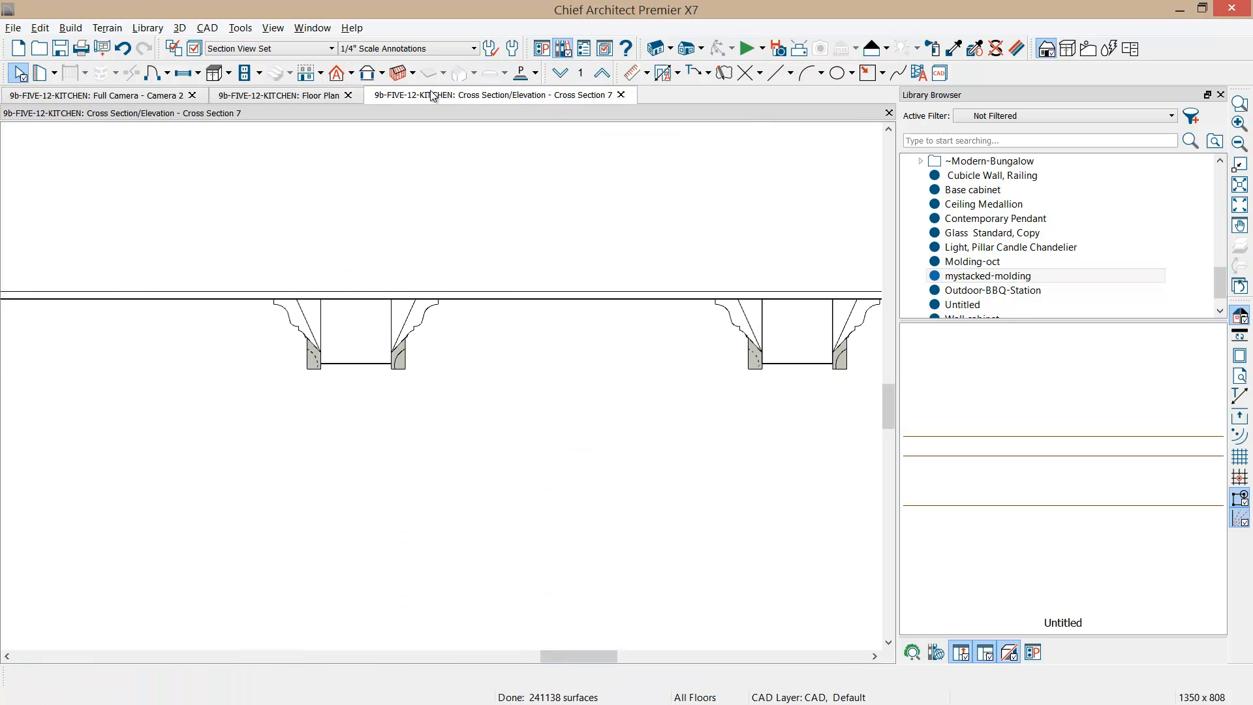
{"action": "middle_click_drag", "start_coordinate": [665, 315], "coordinate": [575, 323]}
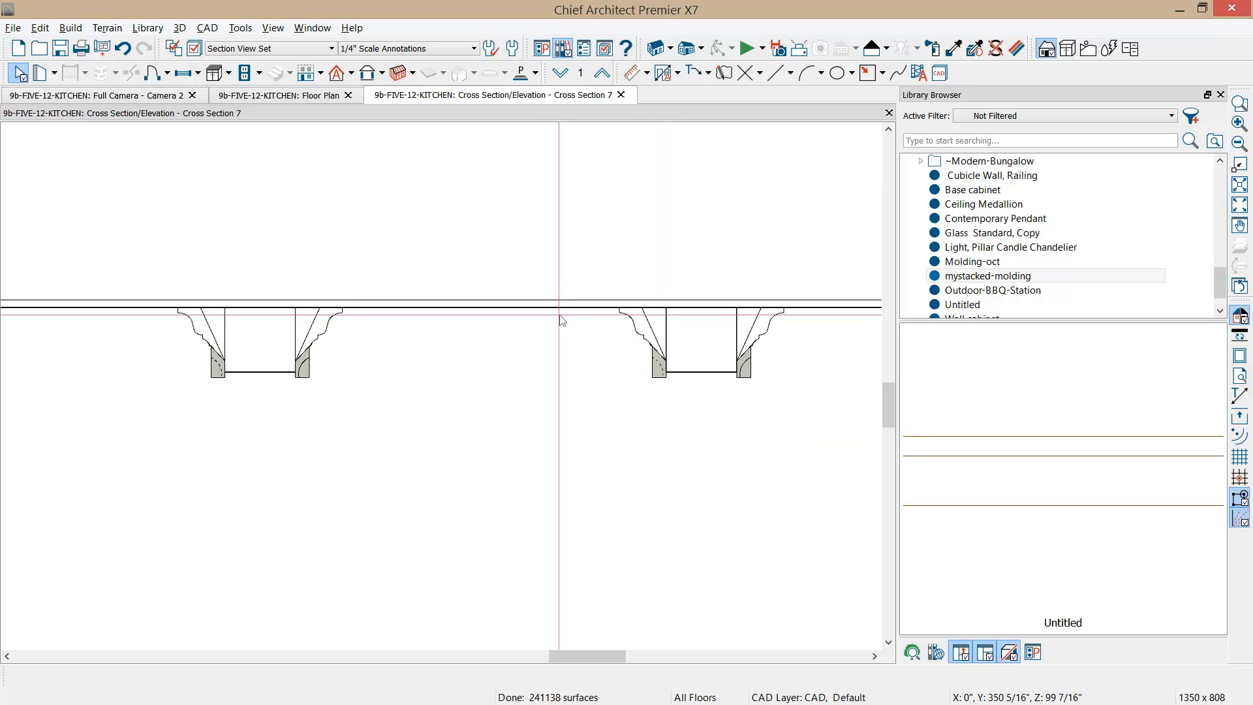
Step: Place molding-dentil-circle-complete from the library in the right half of the dining room ceiling and show the camera view
{"action": "left_click", "coordinate": [281, 95]}
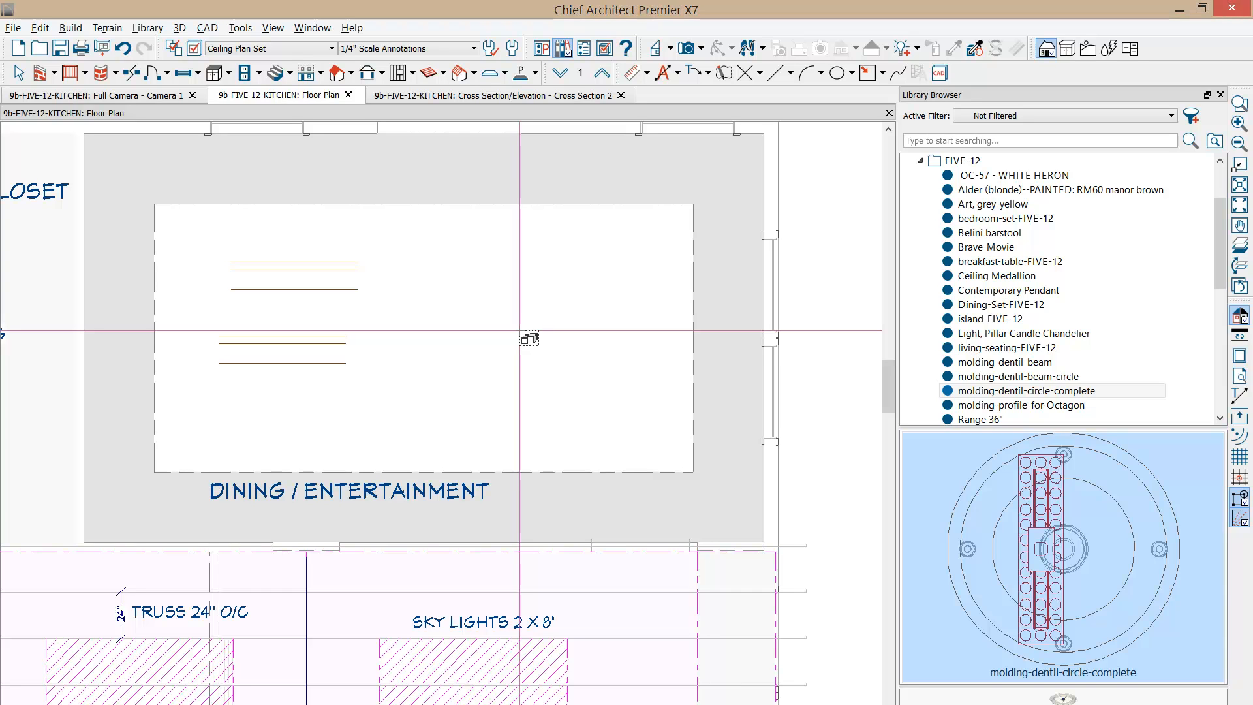
{"action": "left_click", "coordinate": [520, 331]}
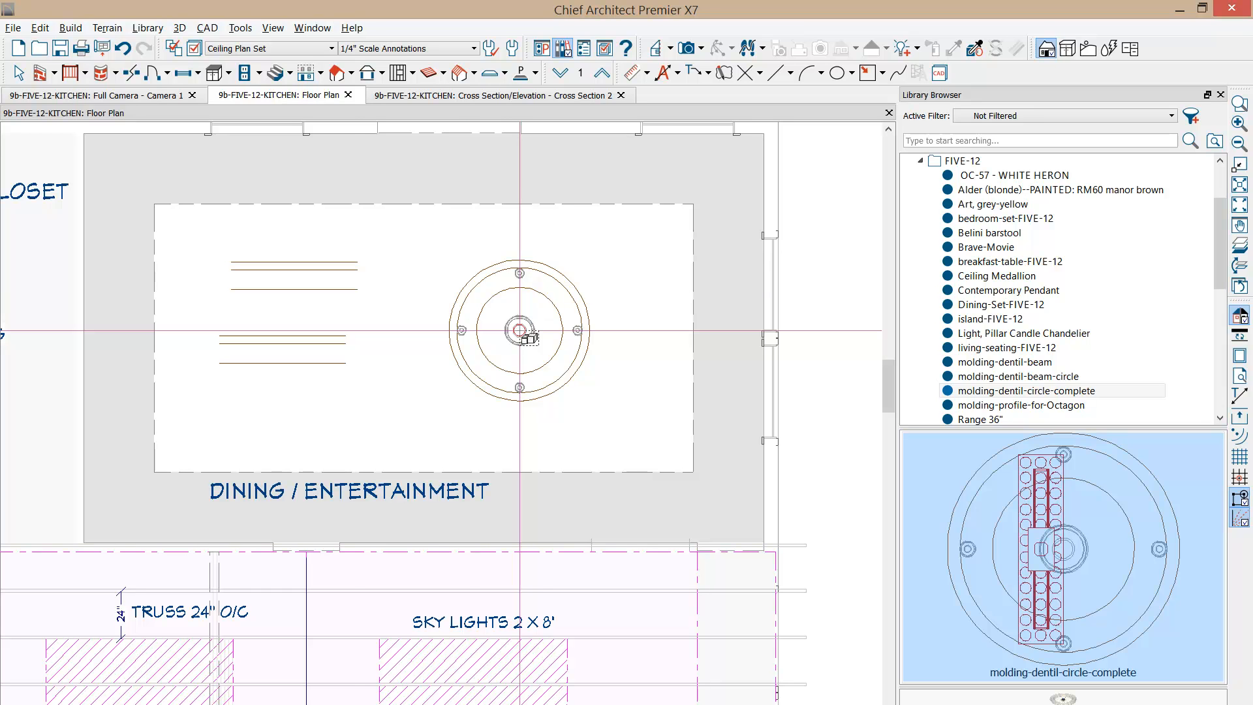
{"action": "left_click", "coordinate": [126, 97]}
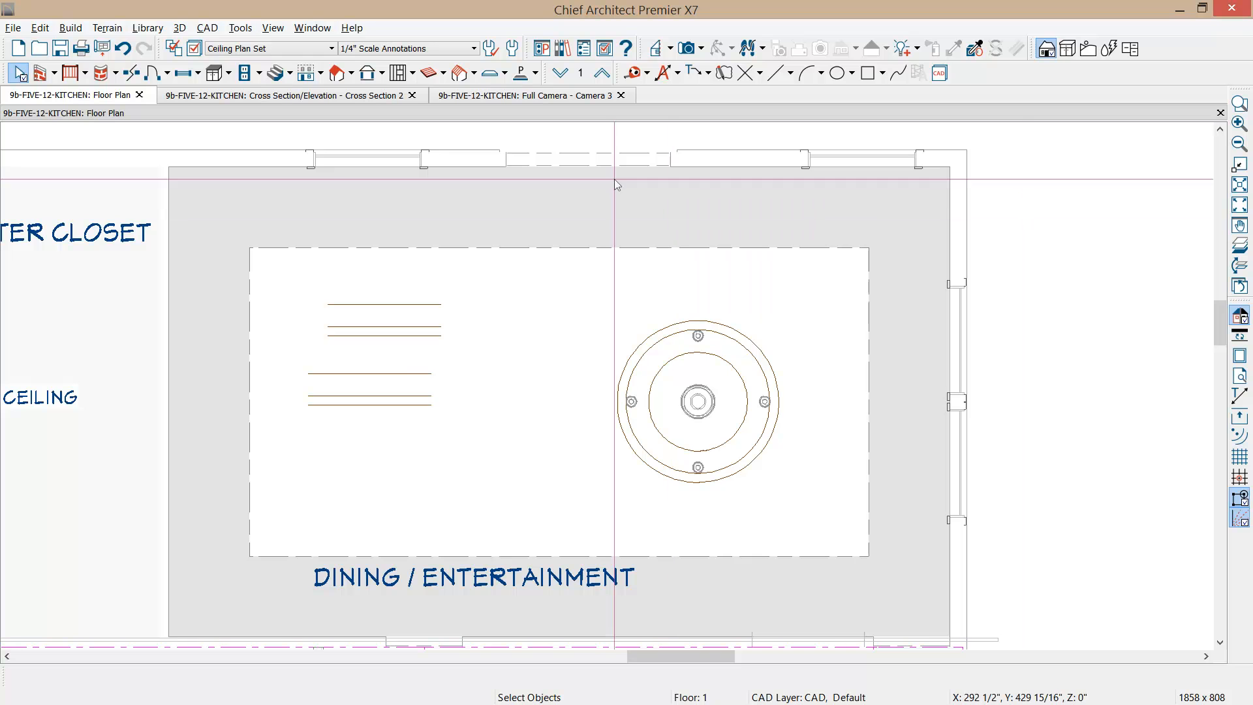
Step: Move the lower beam molding between the dentil circle and the ceiling's right edge, and place a mirrored copy on the circle's left side
{"action": "left_click", "coordinate": [384, 396]}
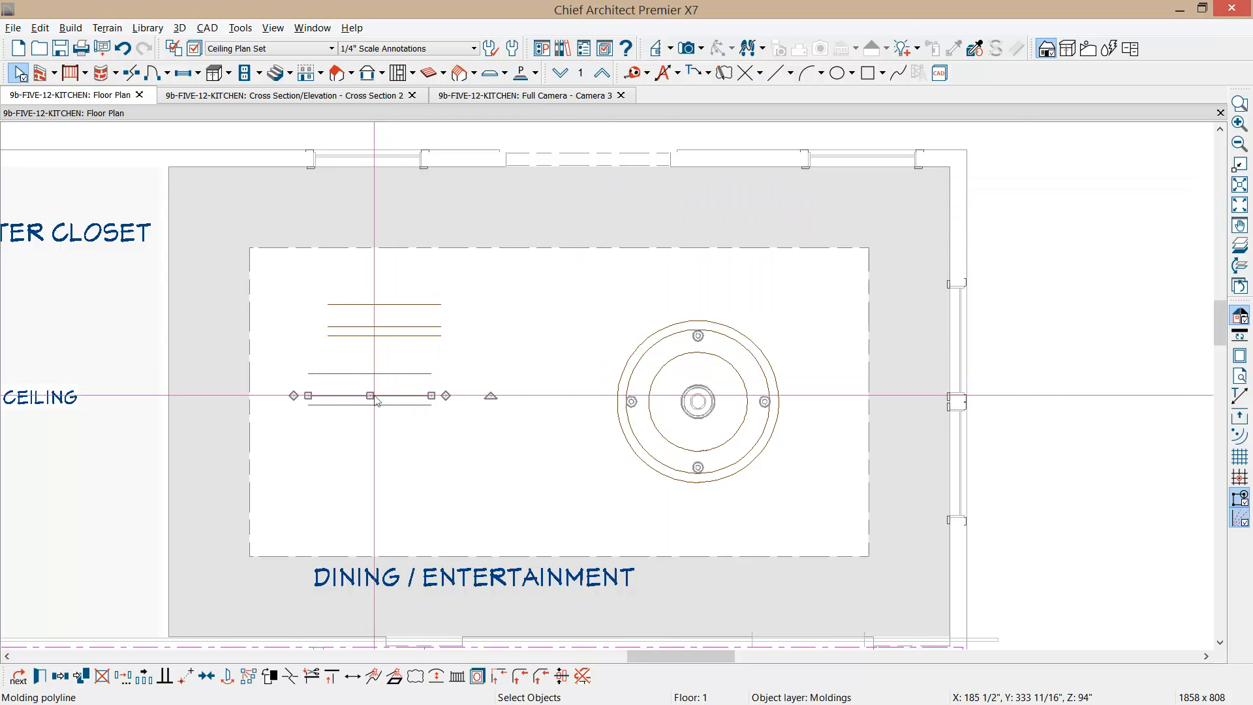
{"action": "left_click_drag", "start_coordinate": [369, 395], "coordinate": [806, 409]}
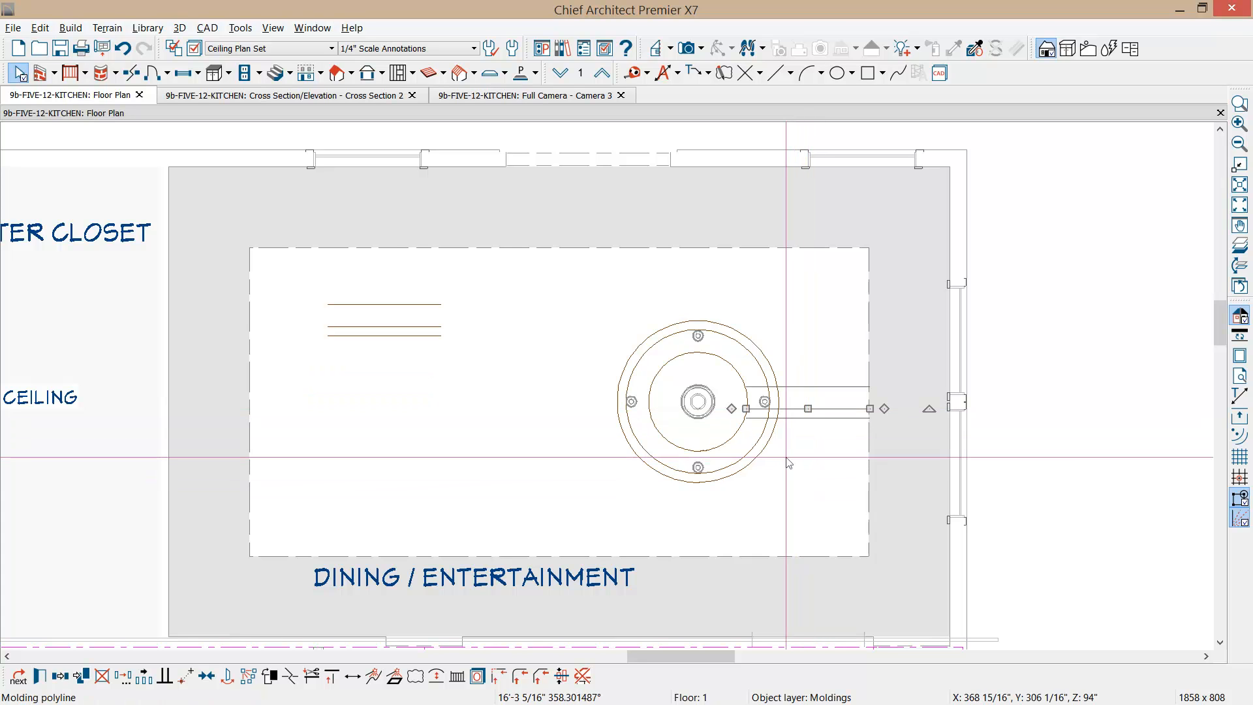
{"action": "left_click", "coordinate": [62, 676]}
{"action": "left_click", "coordinate": [61, 678]}
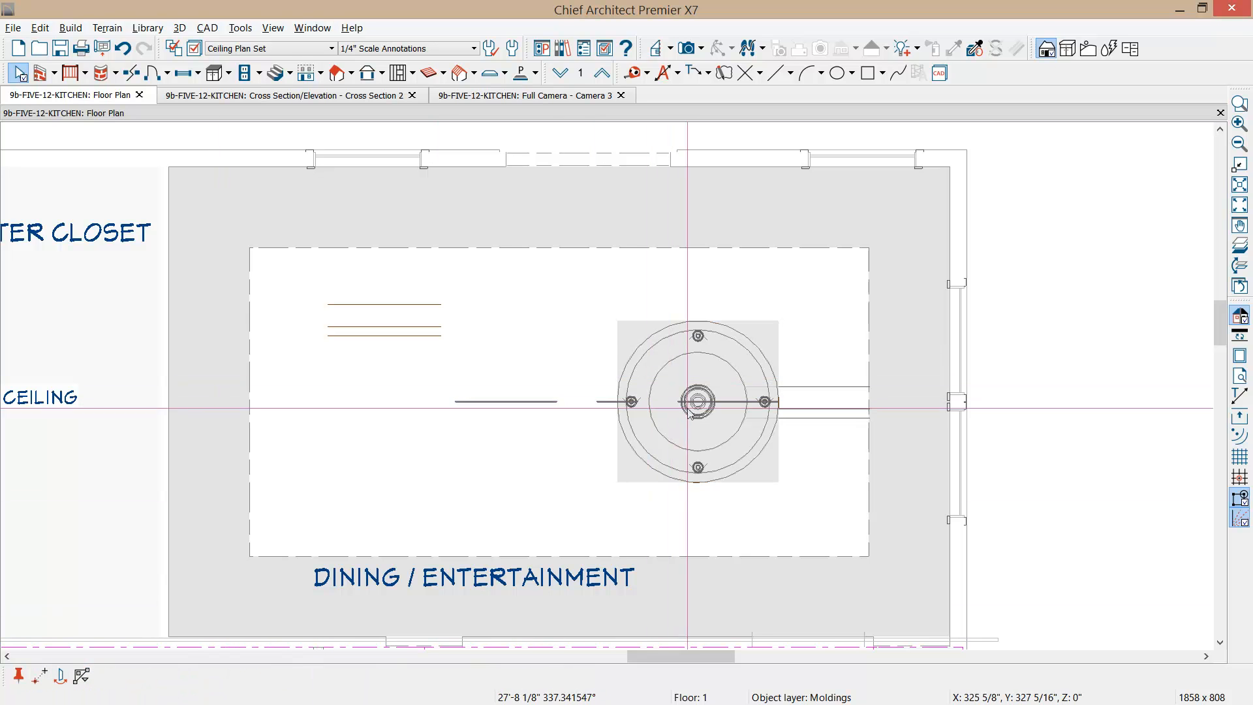
{"action": "left_click", "coordinate": [697, 437]}
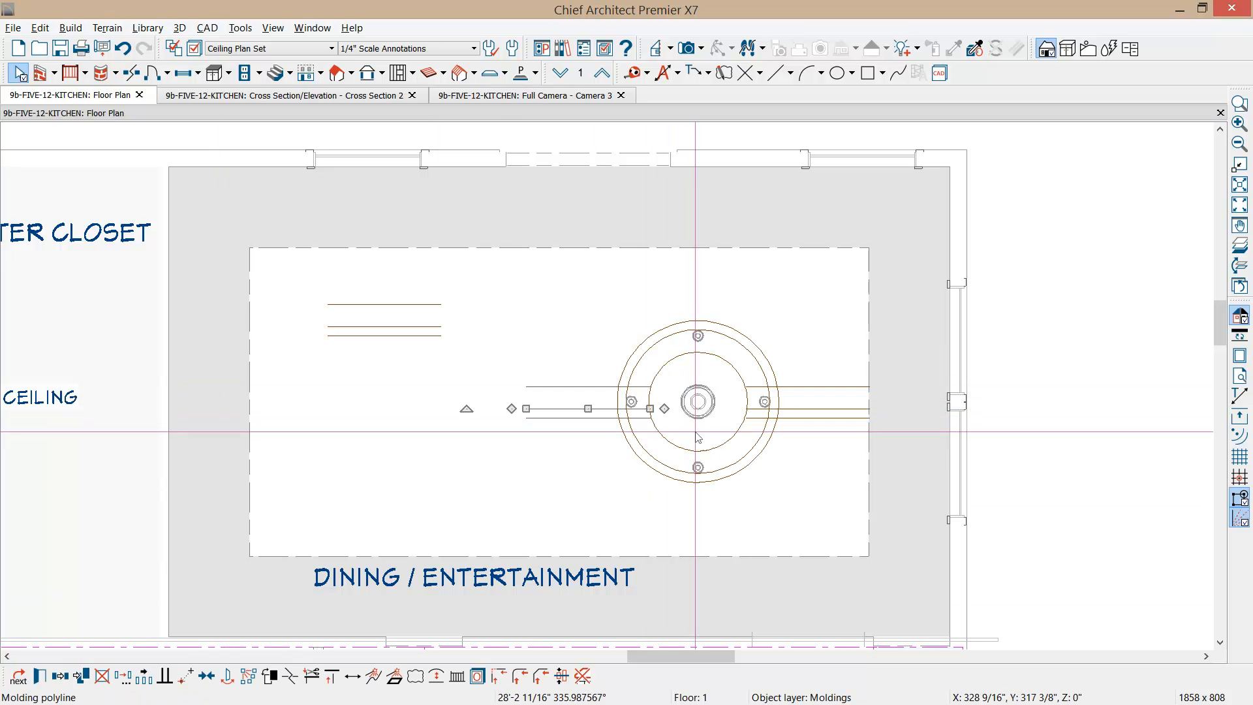
{"action": "left_click_drag", "start_coordinate": [588, 408], "coordinate": [579, 409]}
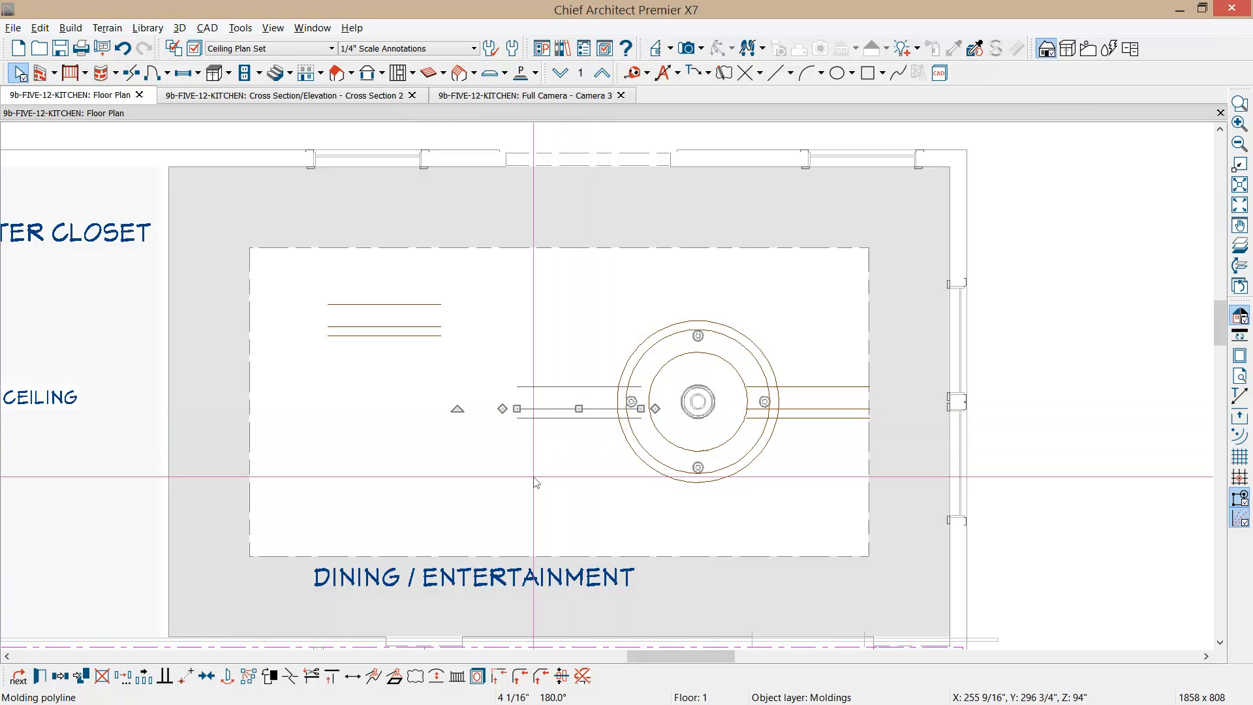
Step: Draw a vertical CAD line about 7'-11" long left of the dentil circle and center it in the dining room
{"action": "key", "text": "l"}
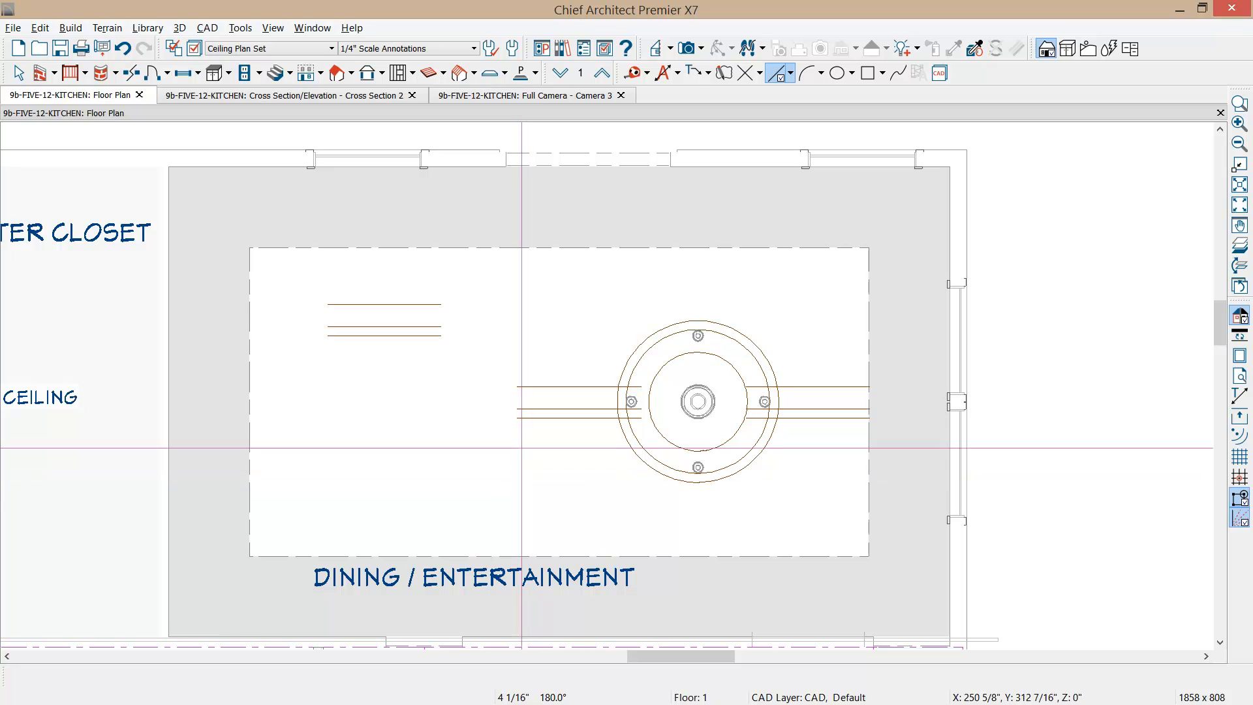
{"action": "left_click_drag", "start_coordinate": [500, 292], "coordinate": [510, 506]}
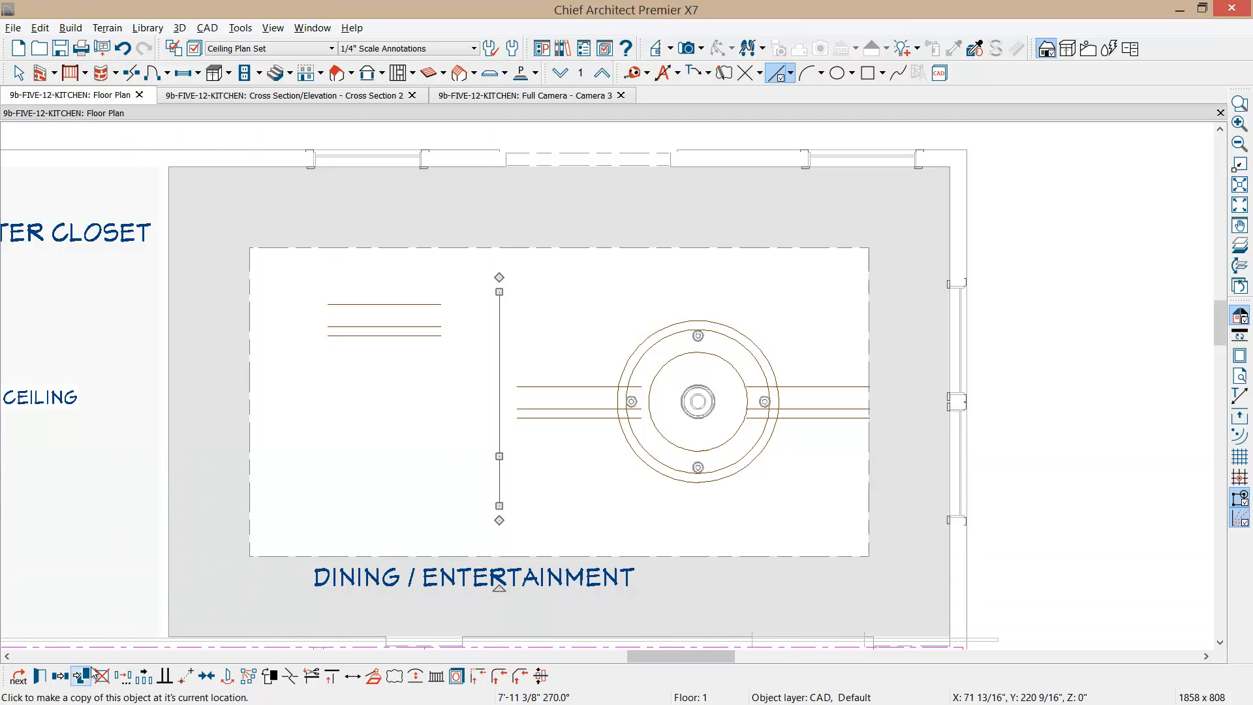
{"action": "left_click", "coordinate": [206, 675]}
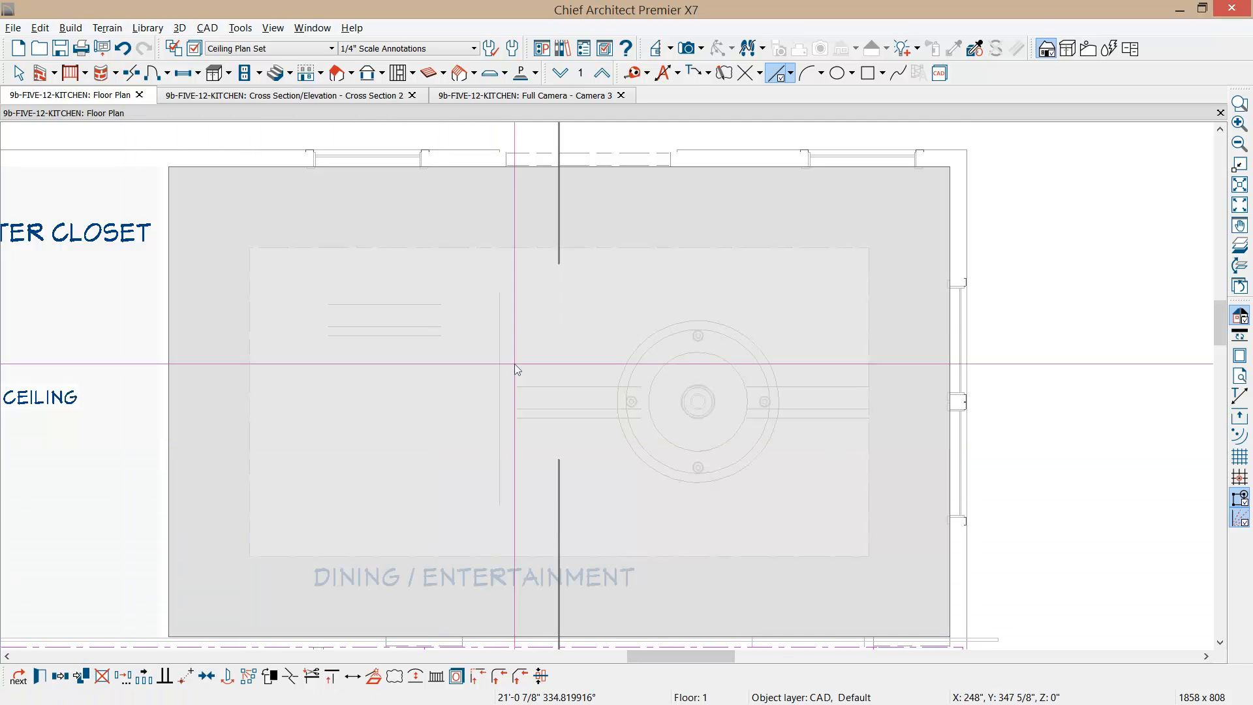
{"action": "left_click", "coordinate": [548, 321]}
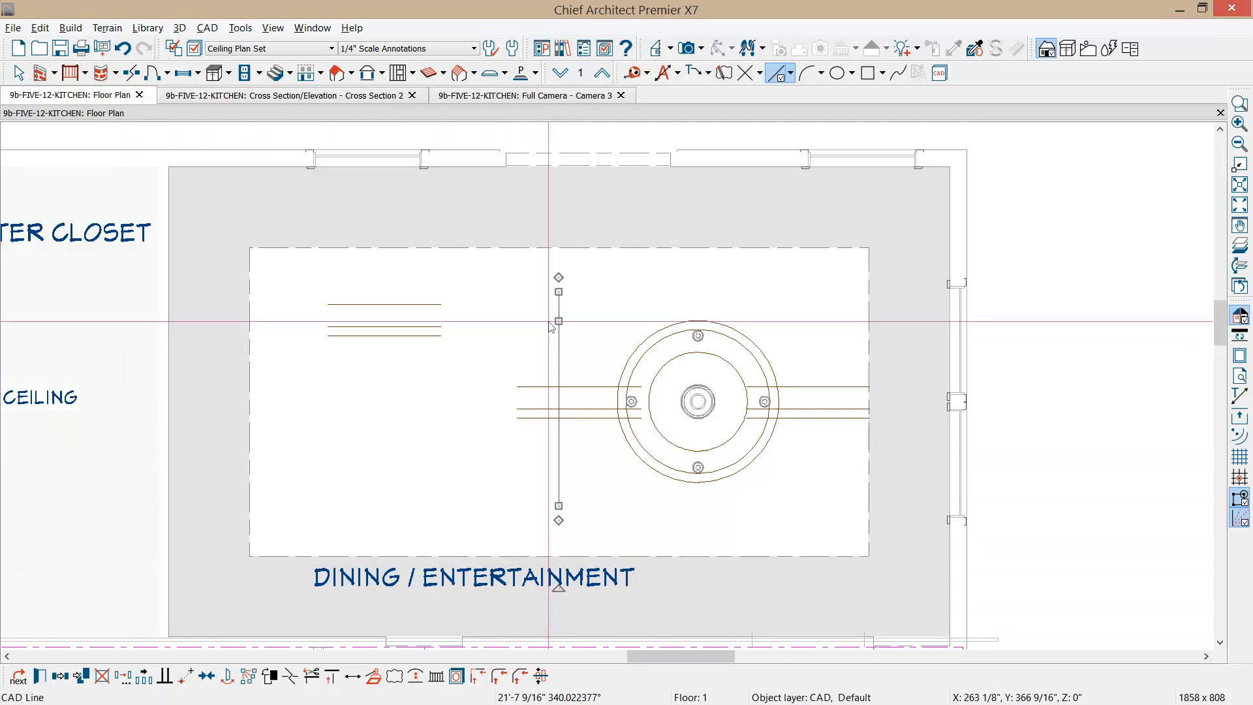
Step: Shorten the left beam molding to end at the vertical center line, and delete that line
{"action": "left_click", "coordinate": [536, 415]}
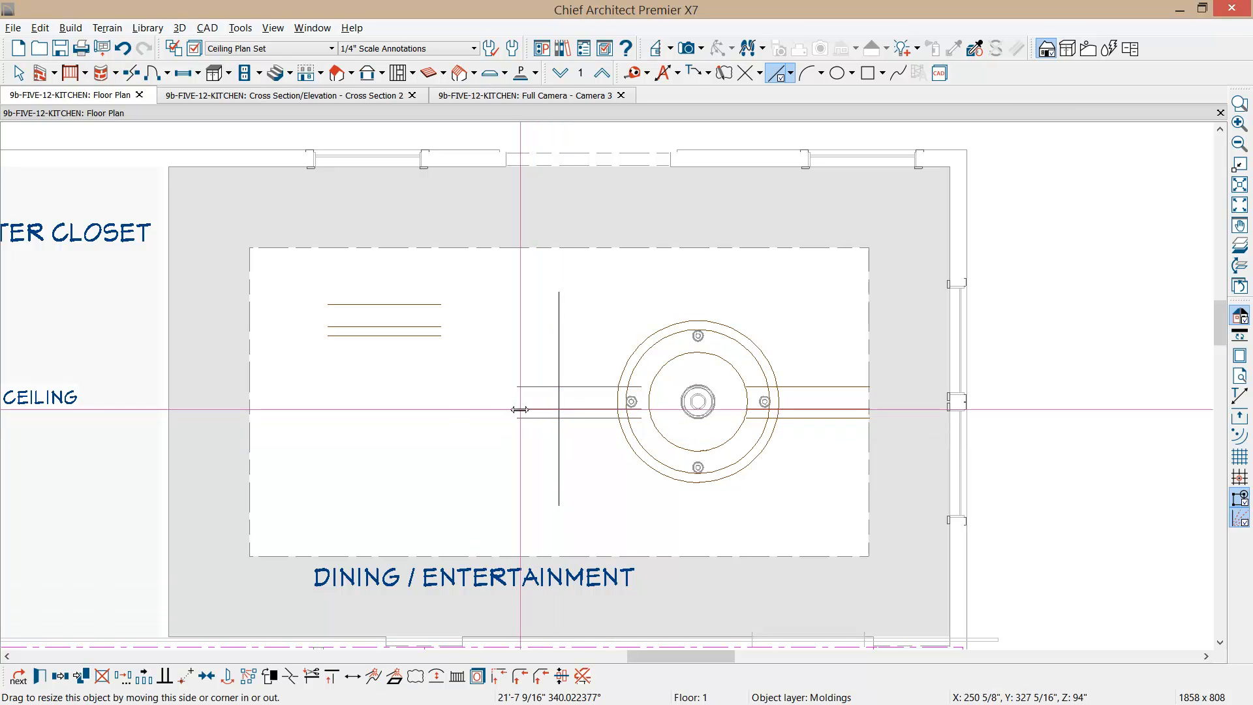
{"action": "left_click_drag", "start_coordinate": [548, 412], "coordinate": [558, 408]}
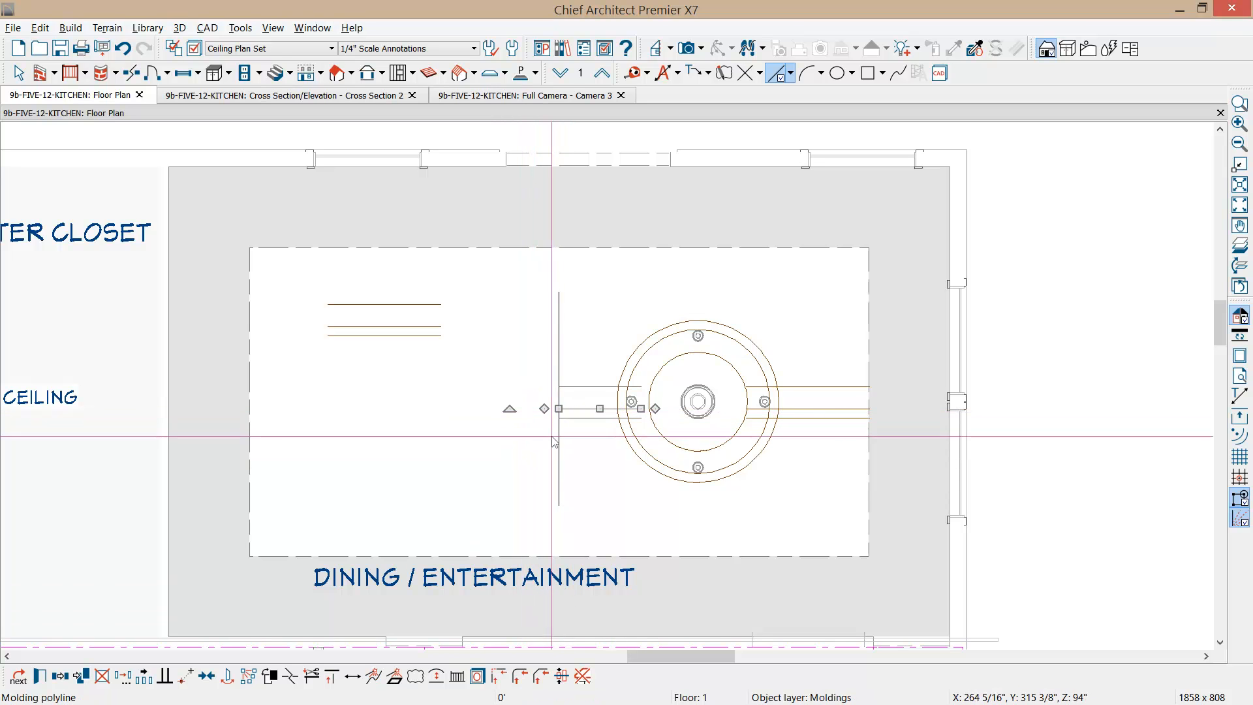
{"action": "left_click", "coordinate": [559, 433]}
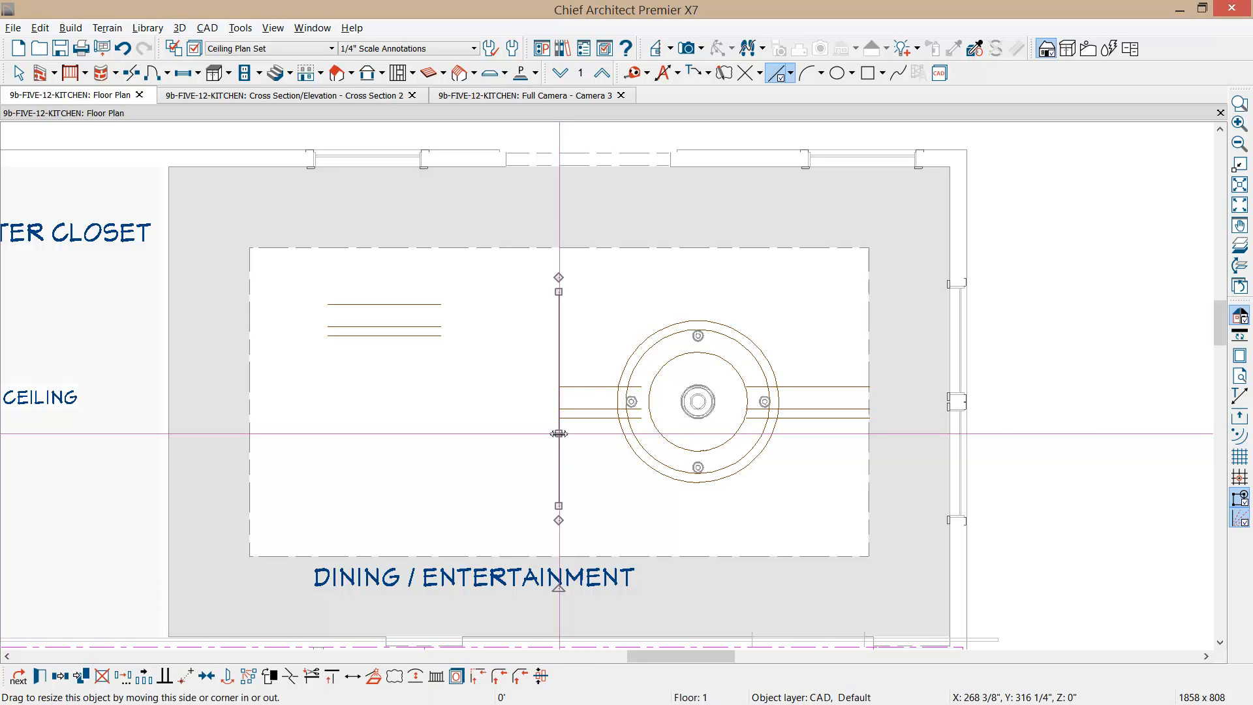
{"action": "key", "text": "Delete"}
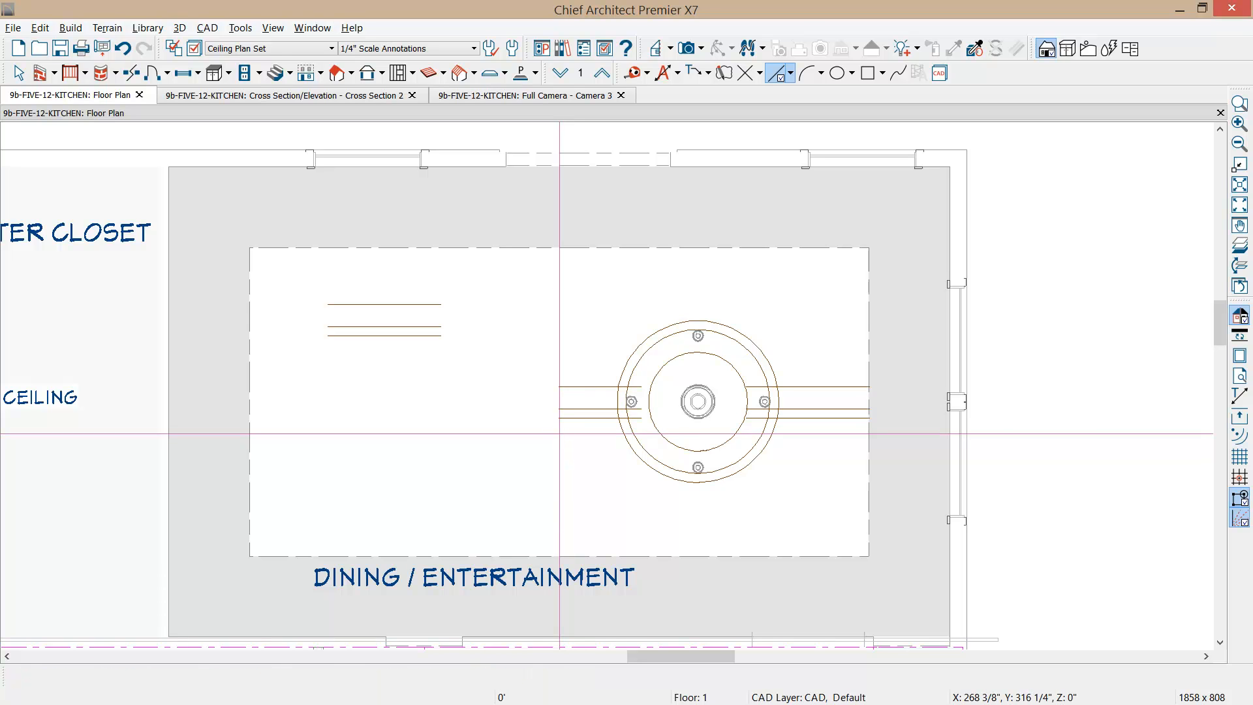
Step: Rotate the remaining beam molding to vertical and move it below the dentil circle, aligned near the circle's center
{"action": "left_click", "coordinate": [395, 329]}
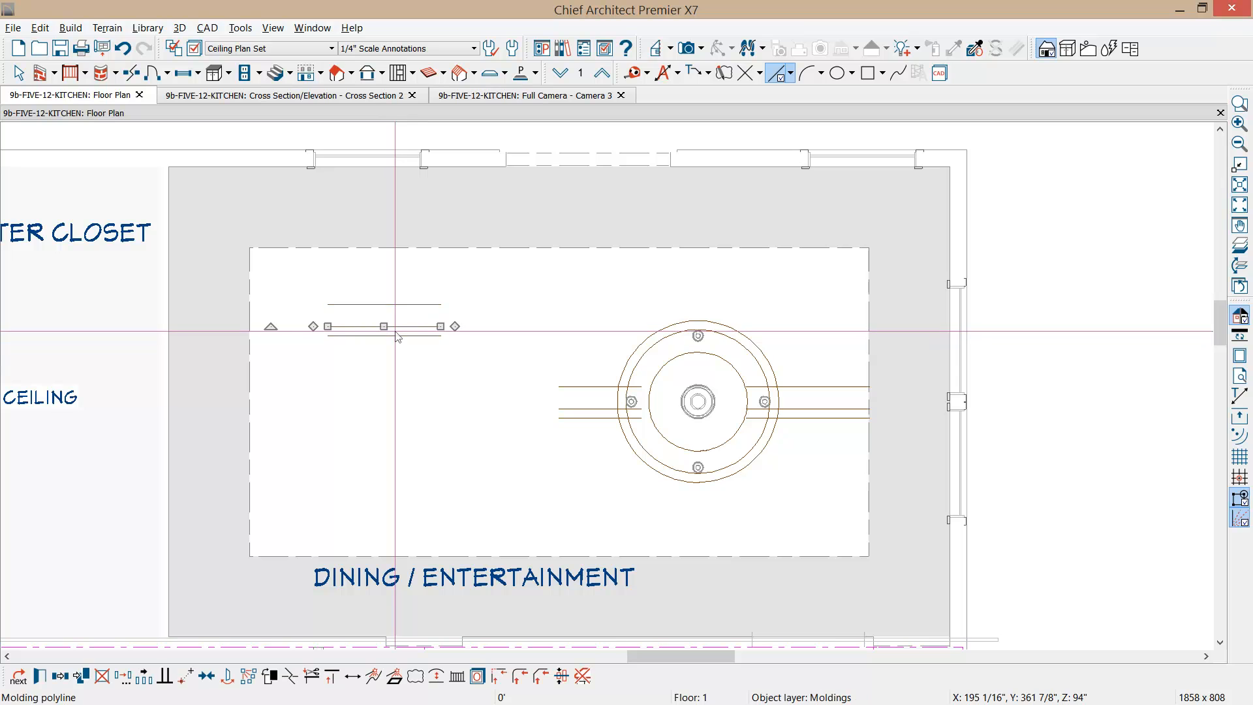
{"action": "left_click_drag", "start_coordinate": [270, 328], "coordinate": [382, 370]}
{"action": "left_click_drag", "start_coordinate": [382, 325], "coordinate": [693, 510]}
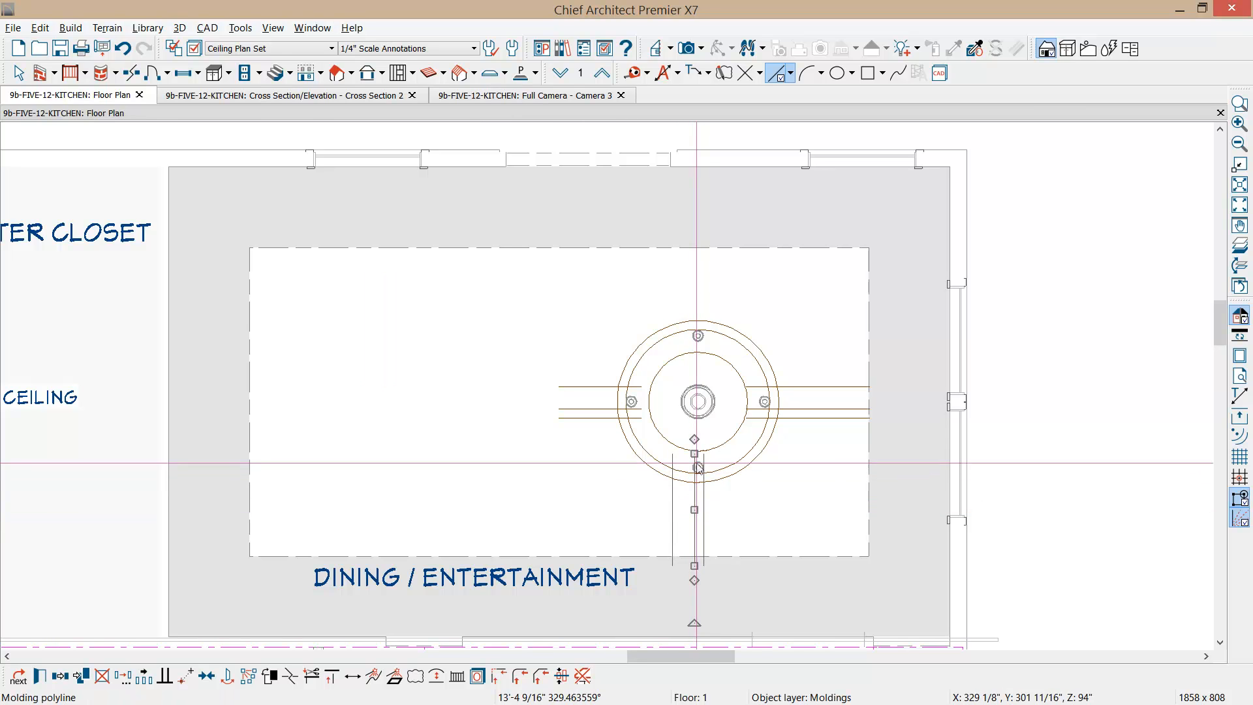
Step: Shorten the vertical beam molding to the ceiling recess's lower edge, and reflect a copy about the dentil circle
{"action": "left_click_drag", "start_coordinate": [694, 566], "coordinate": [694, 555]}
{"action": "left_click", "coordinate": [60, 676]}
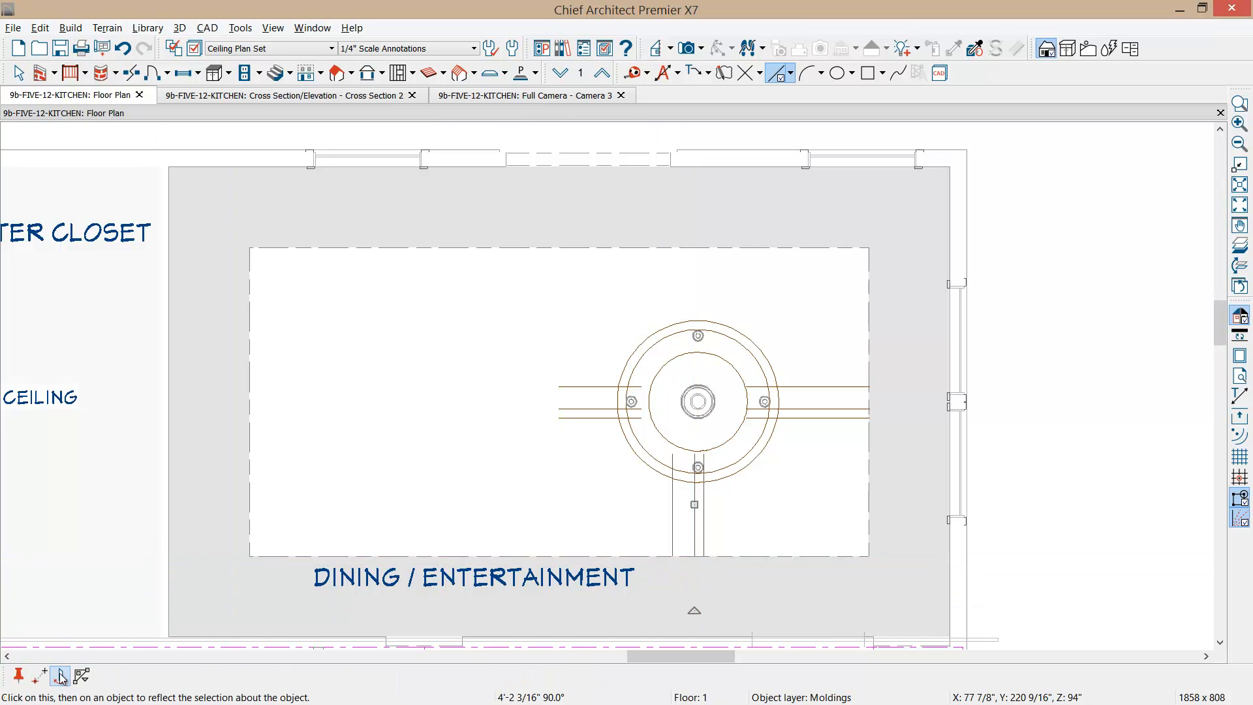
{"action": "left_click", "coordinate": [710, 409]}
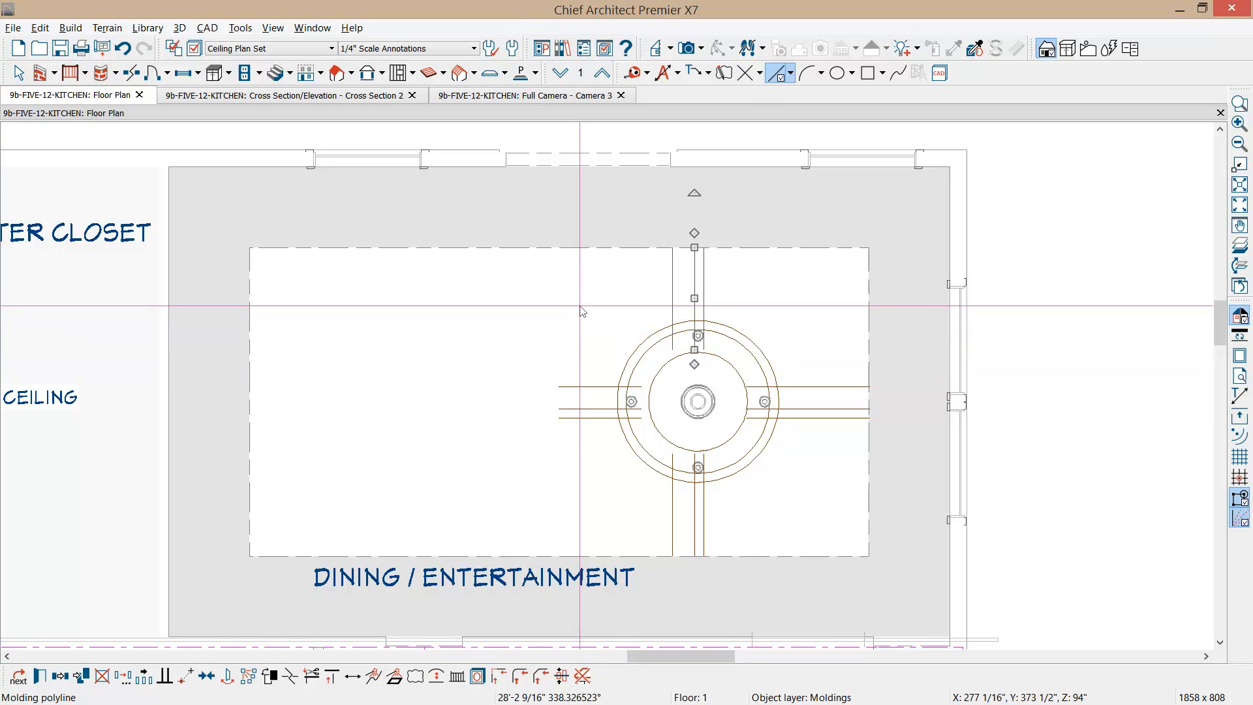
Step: Select the dentil circle with its four beam moldings and reflect a copy about the room's center into the left half
{"action": "key", "text": "space"}
{"action": "left_click_drag", "start_coordinate": [576, 299], "coordinate": [801, 495]}
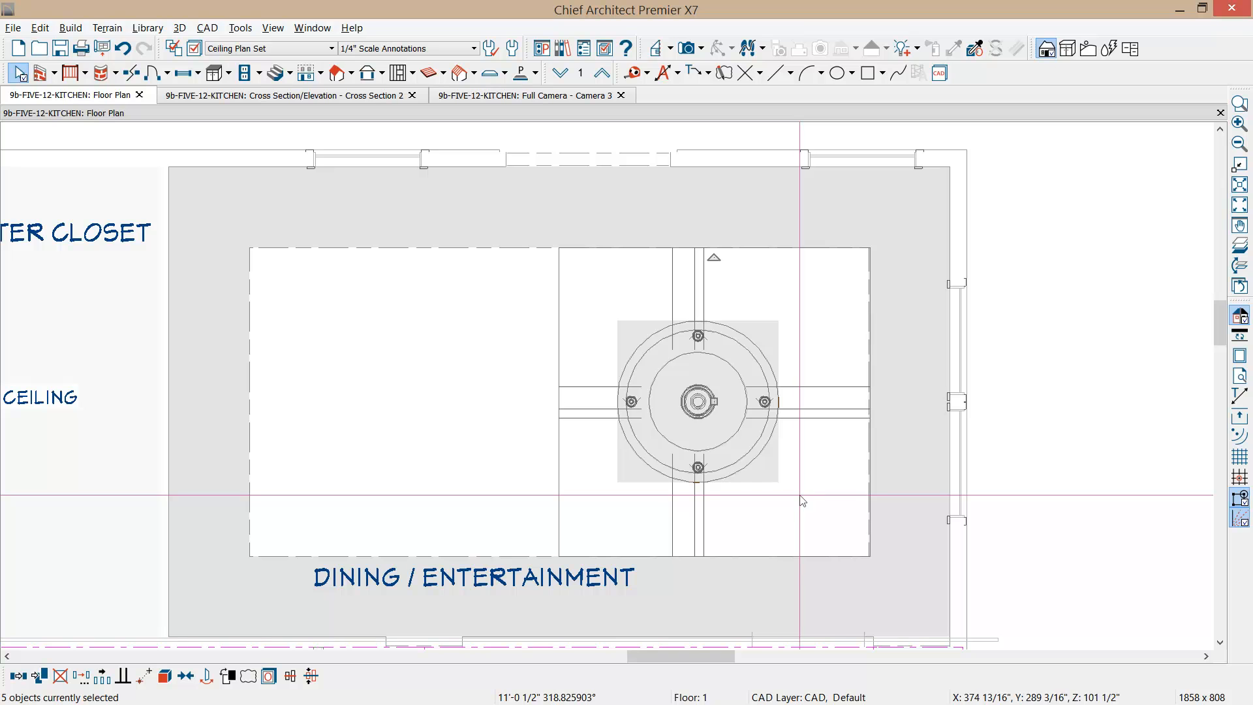
{"action": "left_click", "coordinate": [22, 681]}
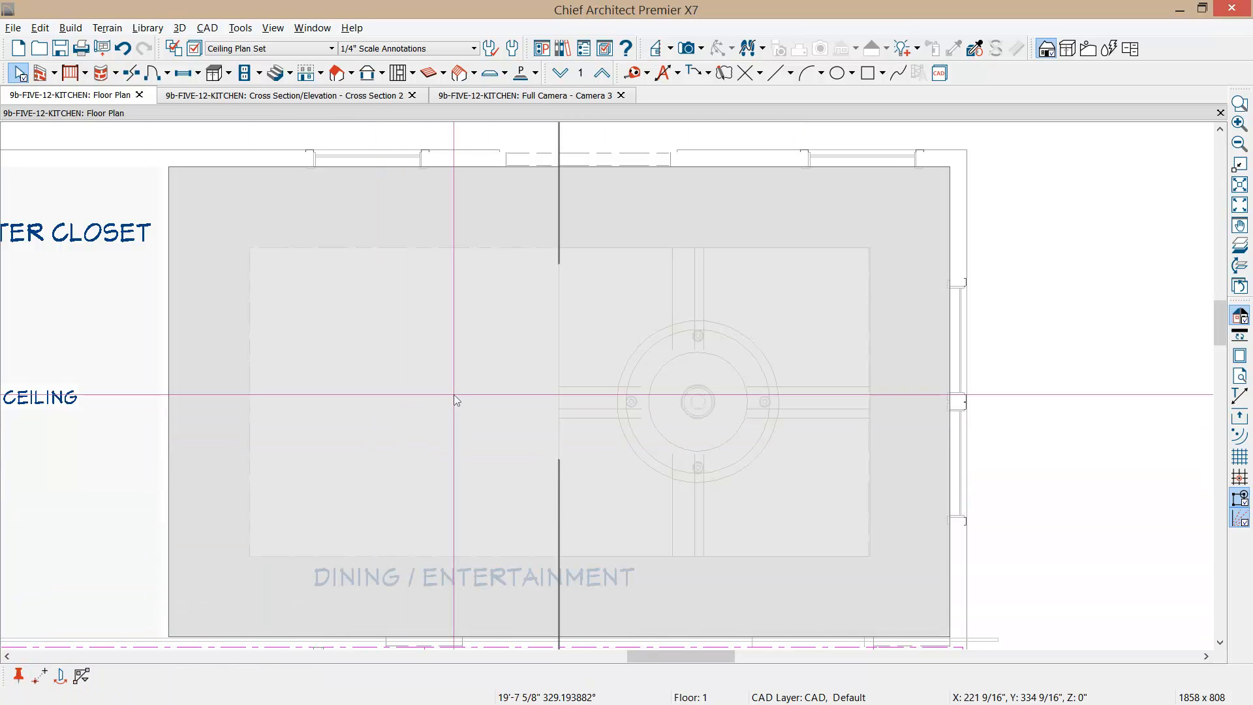
{"action": "left_click", "coordinate": [465, 386]}
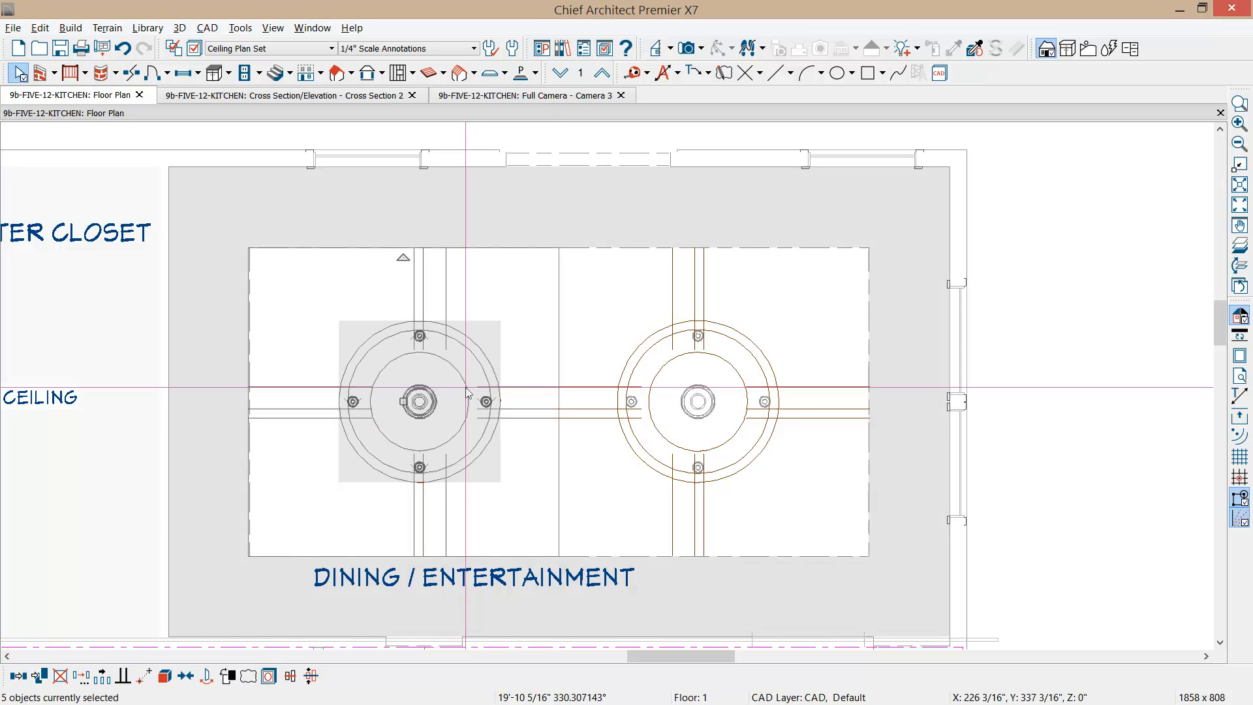
{"action": "key", "text": "Escape"}
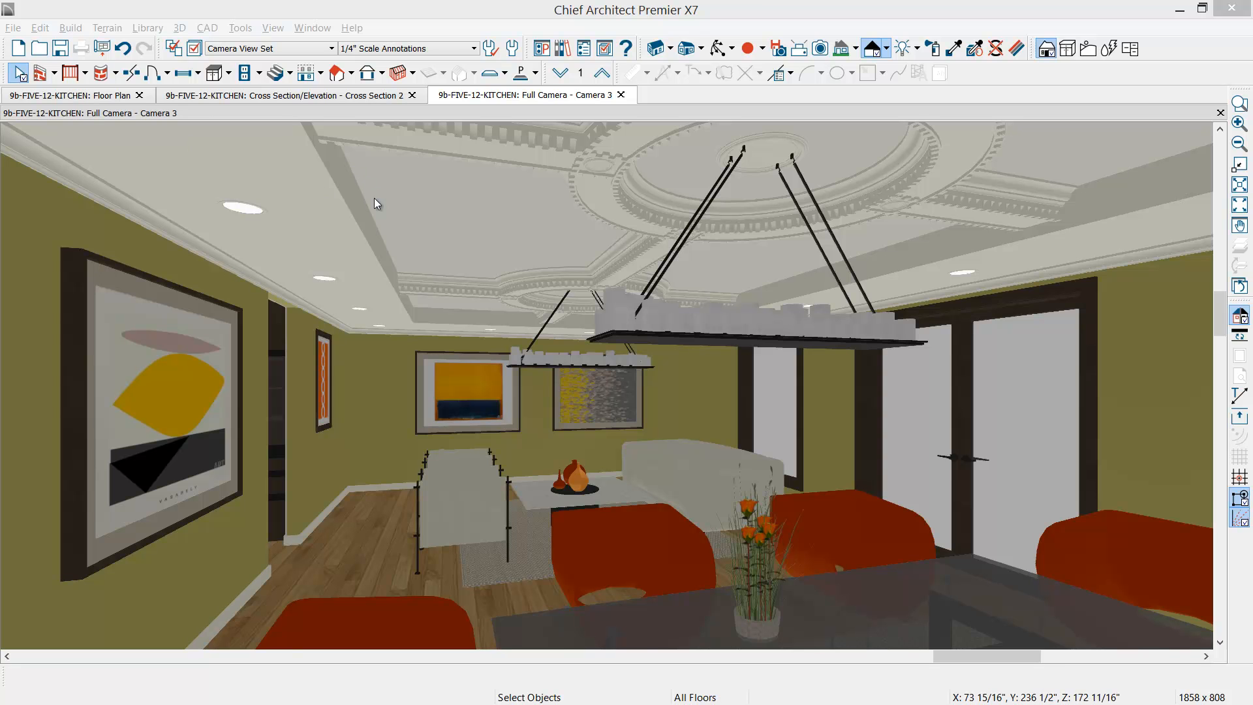
Step: In the floor plan, draw a CAD rectangle tracing the outline of the dining room's ceiling recess
{"action": "left_click", "coordinate": [58, 96]}
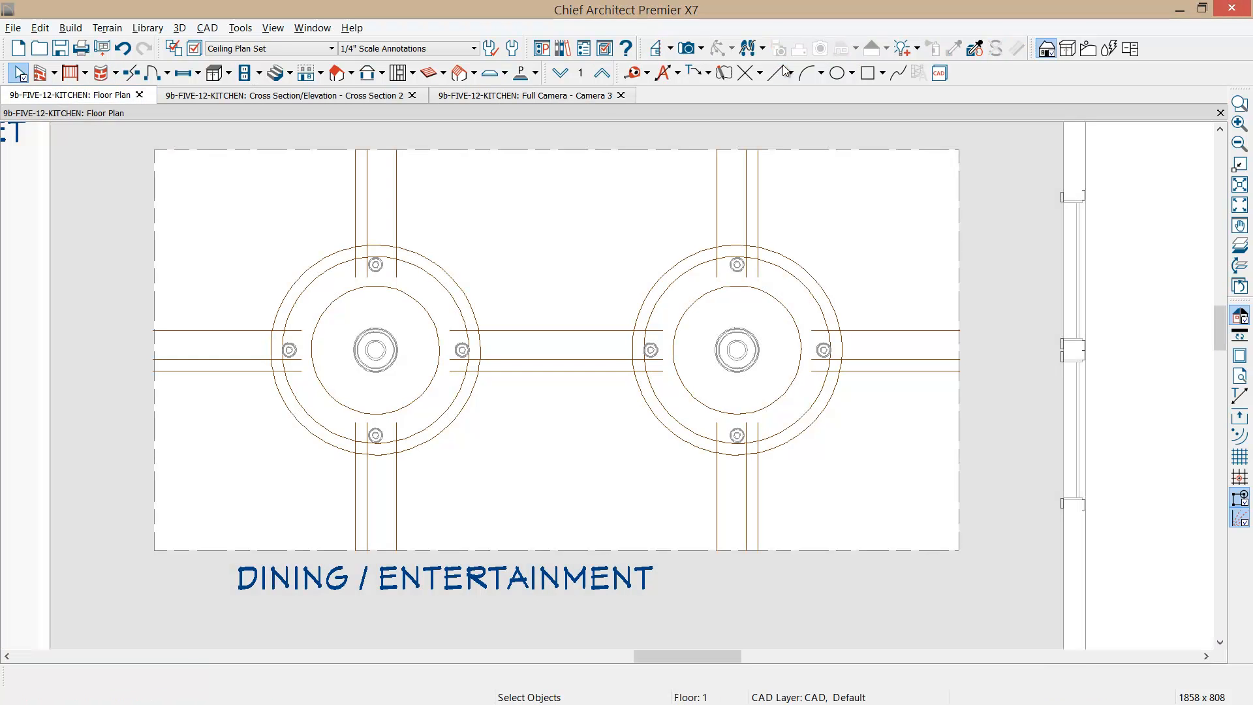
{"action": "left_click", "coordinate": [864, 74]}
{"action": "mouse_move", "coordinate": [154, 150]}
{"action": "left_mouse_down"}
{"action": "mouse_move", "coordinate": [633, 351]}
{"action": "mouse_move", "coordinate": [784, 457]}
{"action": "mouse_move", "coordinate": [958, 550]}
{"action": "left_mouse_up"}
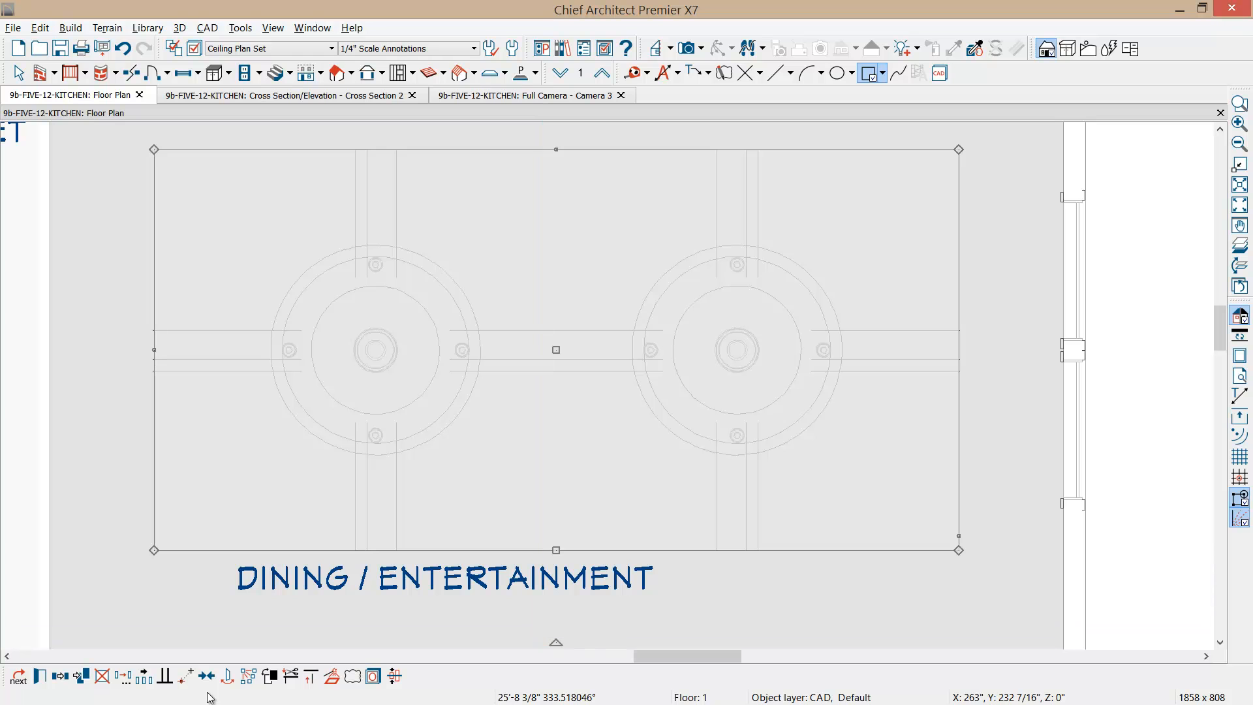
Step: Convert the rectangle to a molding polyline at a height of 94 inches
{"action": "left_click", "coordinate": [331, 677]}
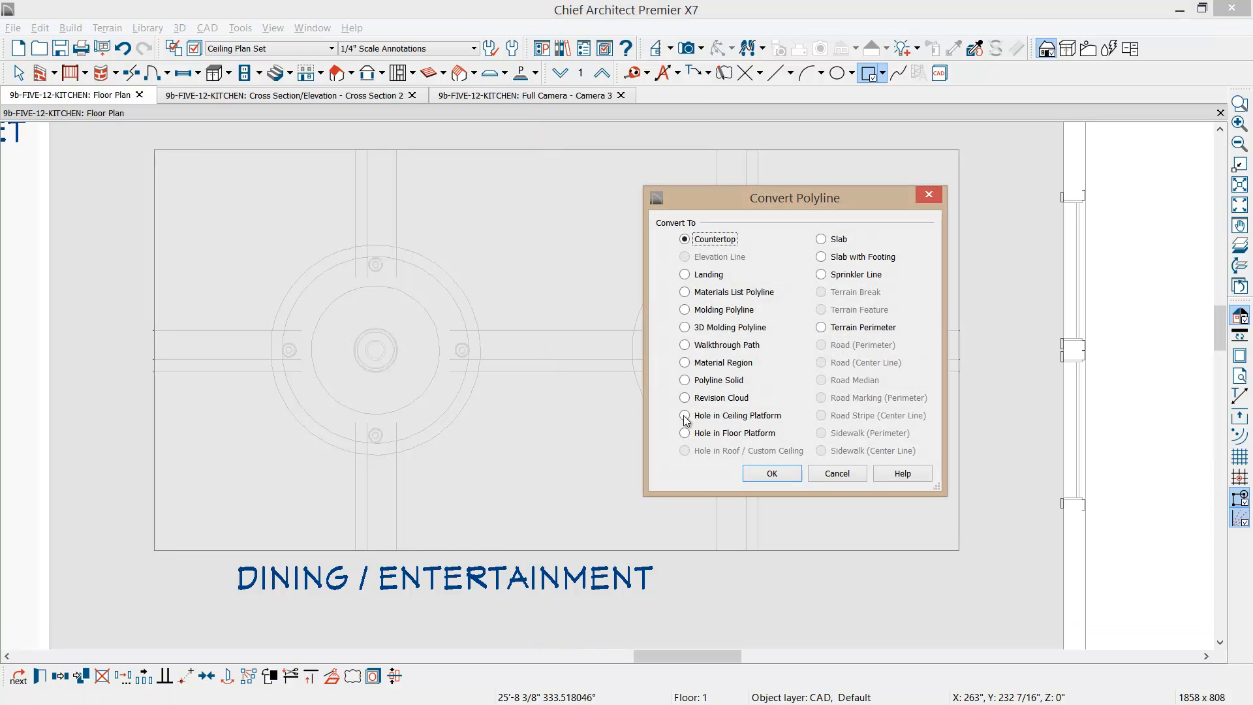
{"action": "left_click", "coordinate": [721, 309]}
{"action": "left_click", "coordinate": [772, 474]}
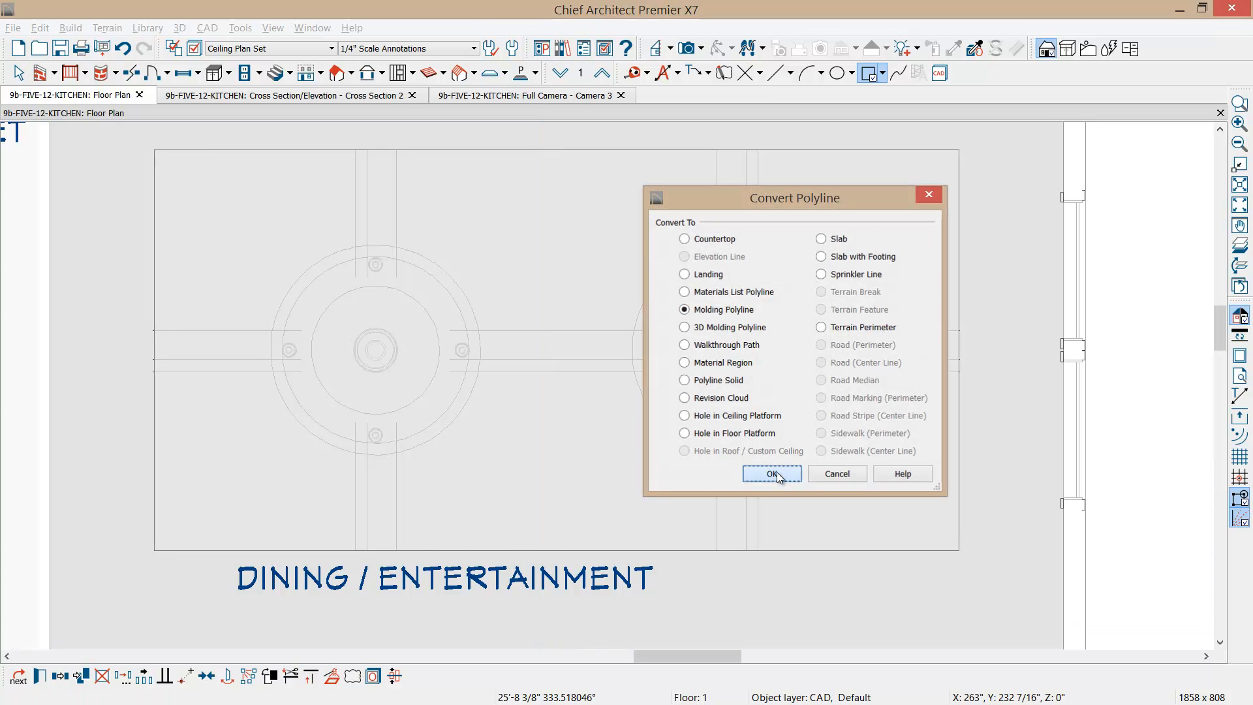
{"action": "type", "text": "94"}
Step: Add the Dentil 02 profile from the Bonus Catalog's 3D Molding folder to the molding polyline
{"action": "left_click", "coordinate": [564, 272]}
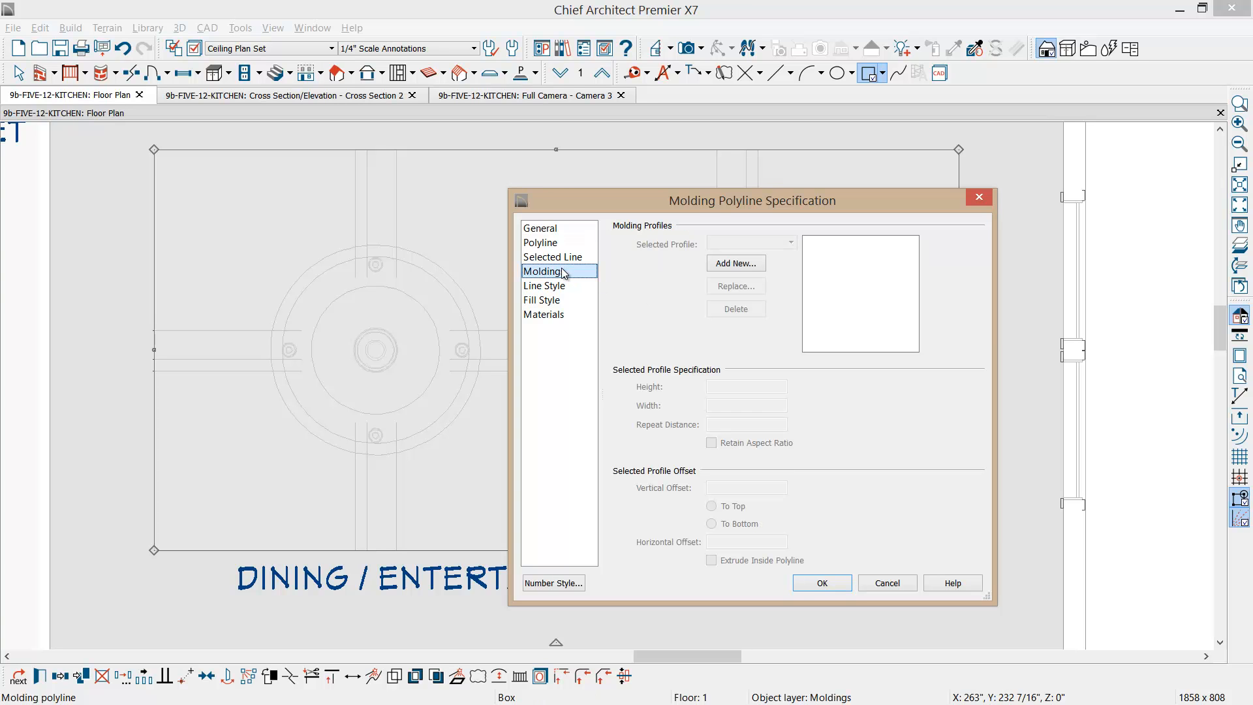
{"action": "left_click", "coordinate": [747, 268]}
{"action": "left_click", "coordinate": [804, 217]}
{"action": "left_click", "coordinate": [744, 216]}
{"action": "left_click", "coordinate": [761, 228]}
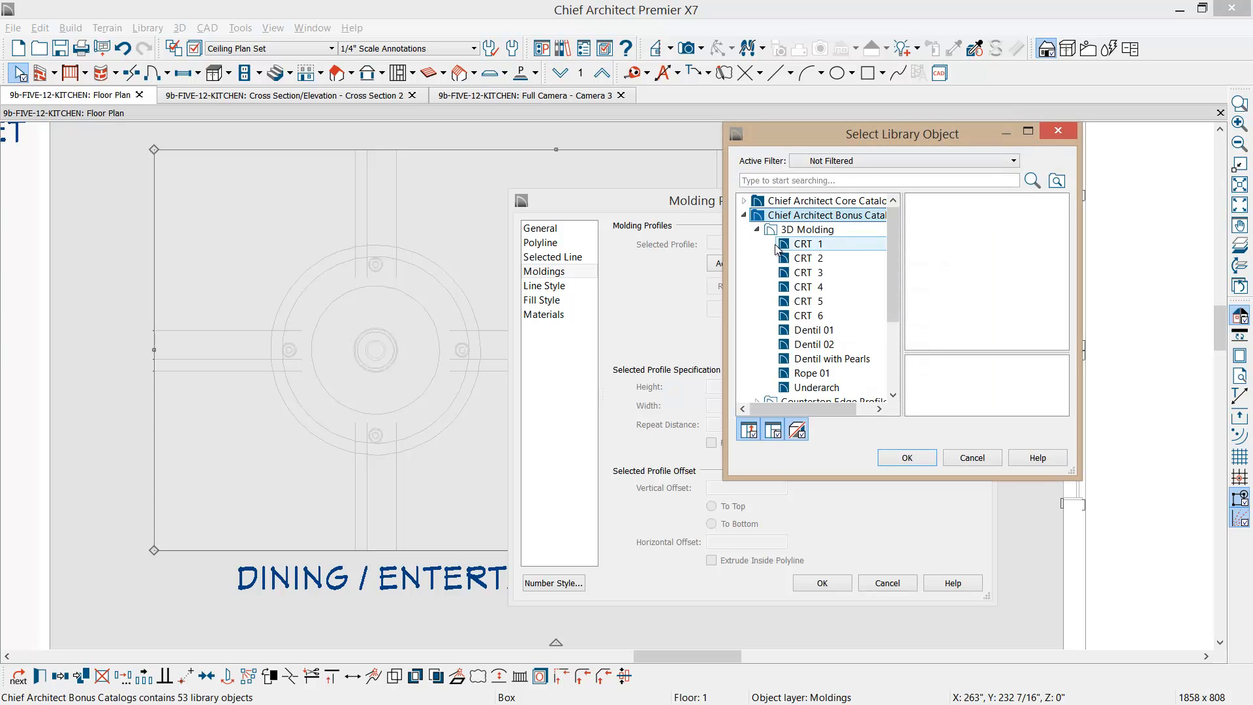
{"action": "left_click", "coordinate": [814, 344]}
{"action": "left_click", "coordinate": [911, 457]}
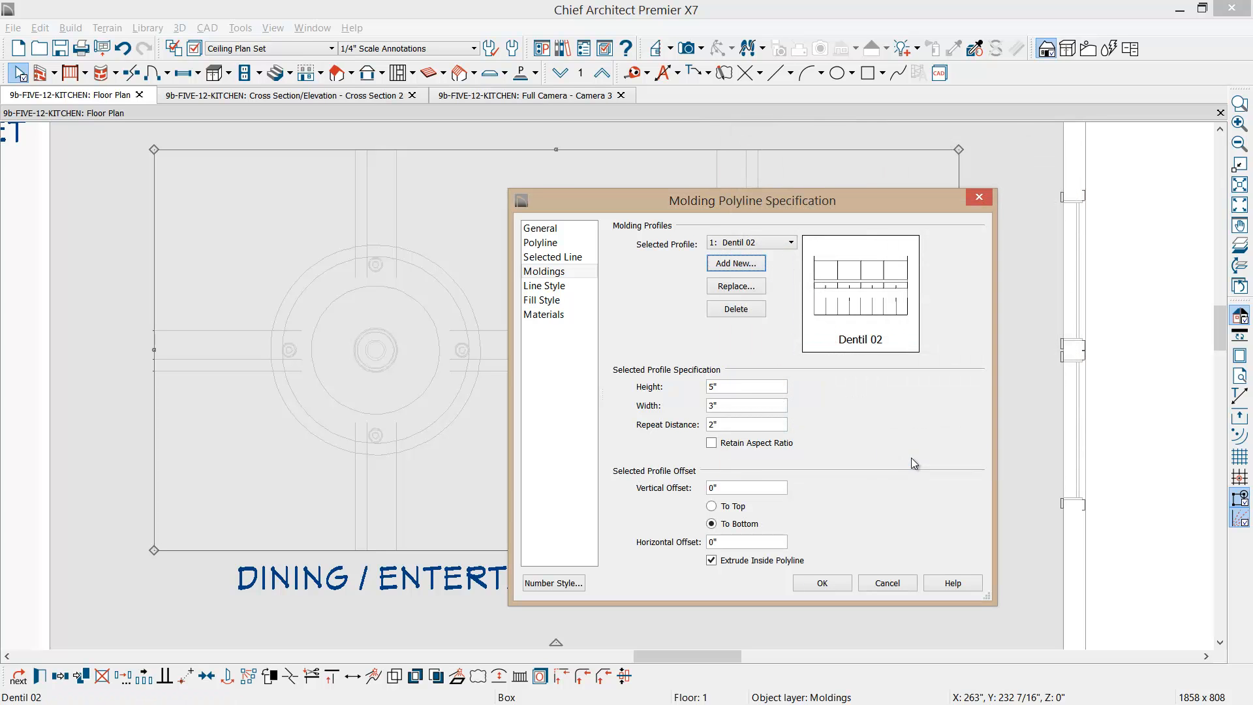
Step: Set the dentil profile's height to 6 inches, adjust its width, and show the result in the Camera 3 view
{"action": "double_click", "coordinate": [711, 388]}
{"action": "type", "text": "6"}
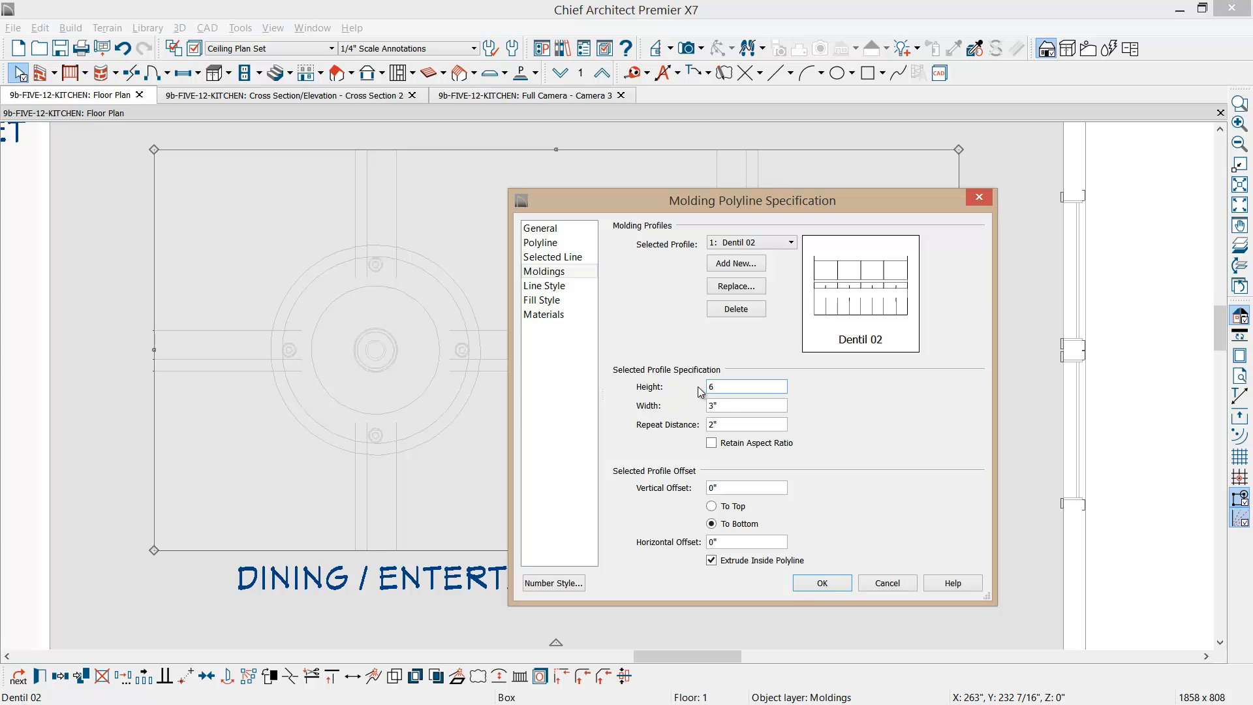
{"action": "double_click", "coordinate": [729, 406]}
{"action": "left_click", "coordinate": [827, 582]}
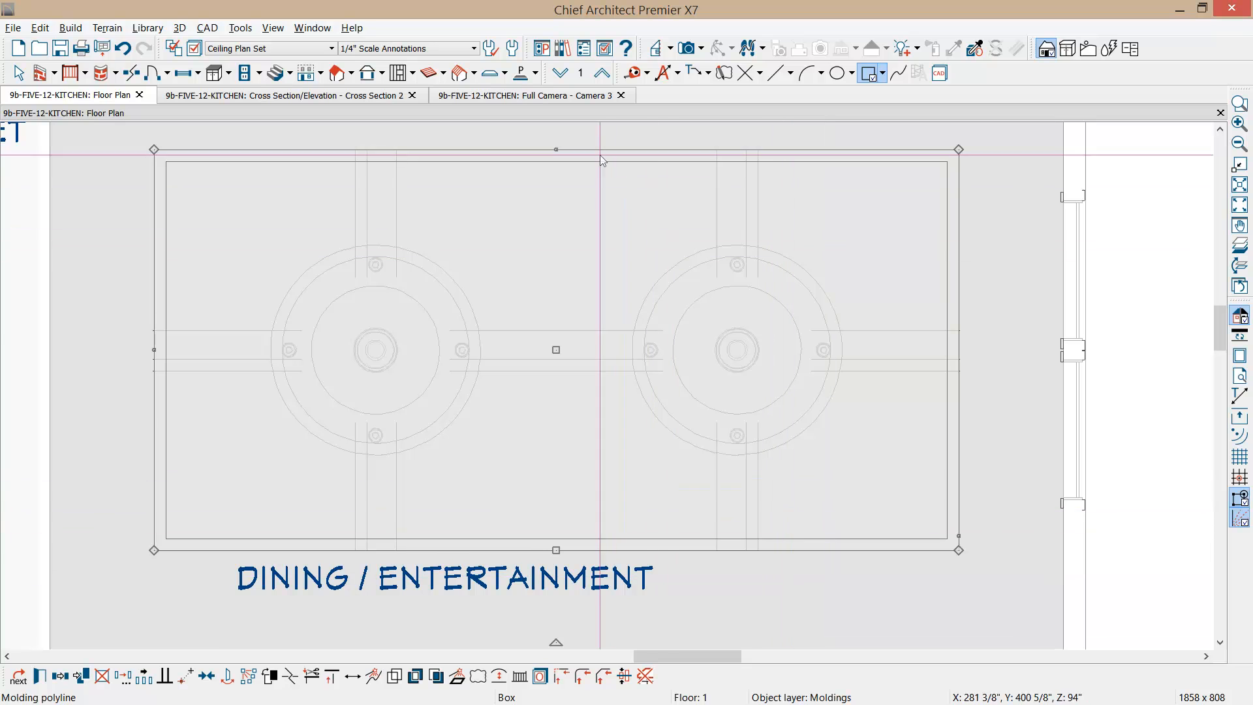
{"action": "left_click", "coordinate": [578, 104]}
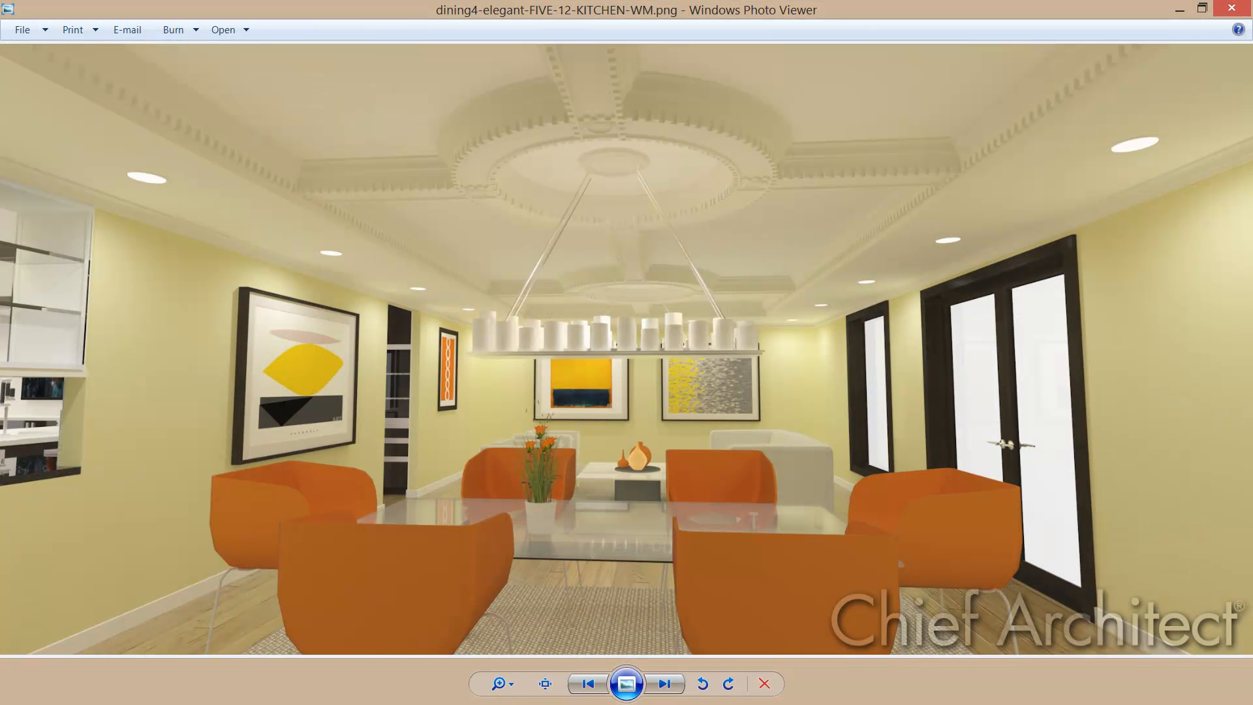
Step: In Windows Photo Viewer, compare the elegant, octagon, soffit and flat ceiling renderings, ending at the kitchen layout's perspective page
{"action": "left_click", "coordinate": [595, 687]}
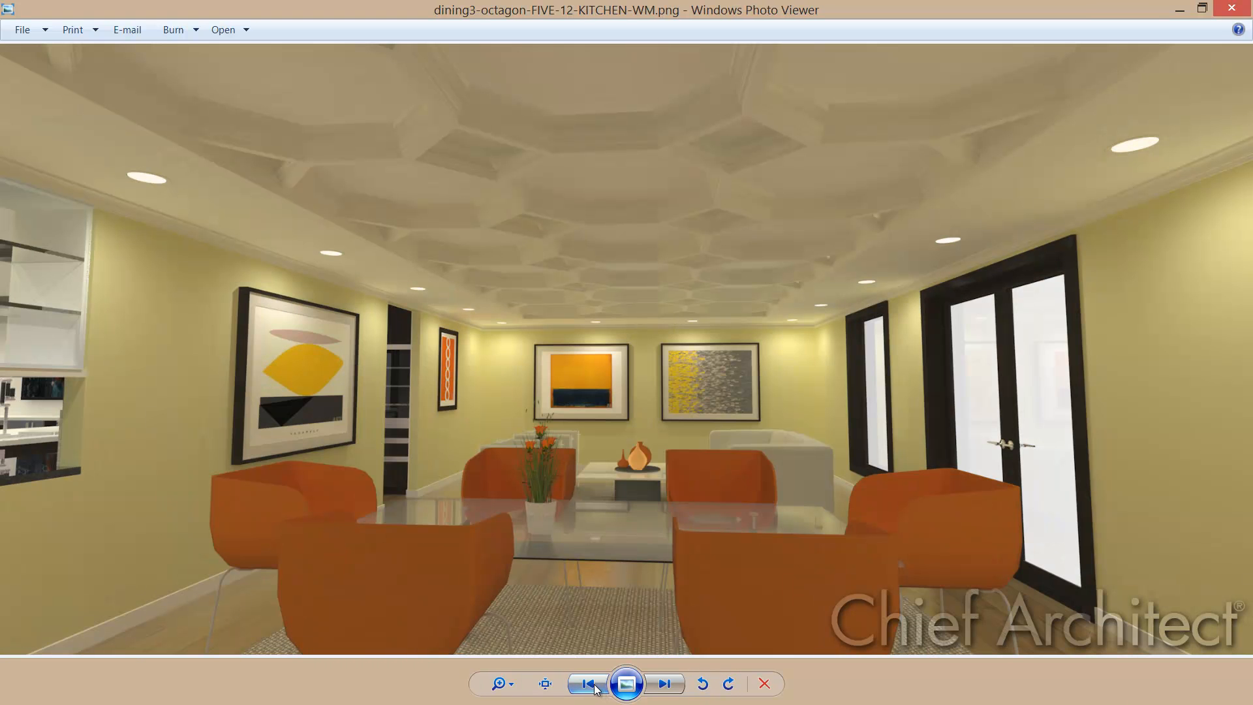
{"action": "left_click", "coordinate": [595, 688]}
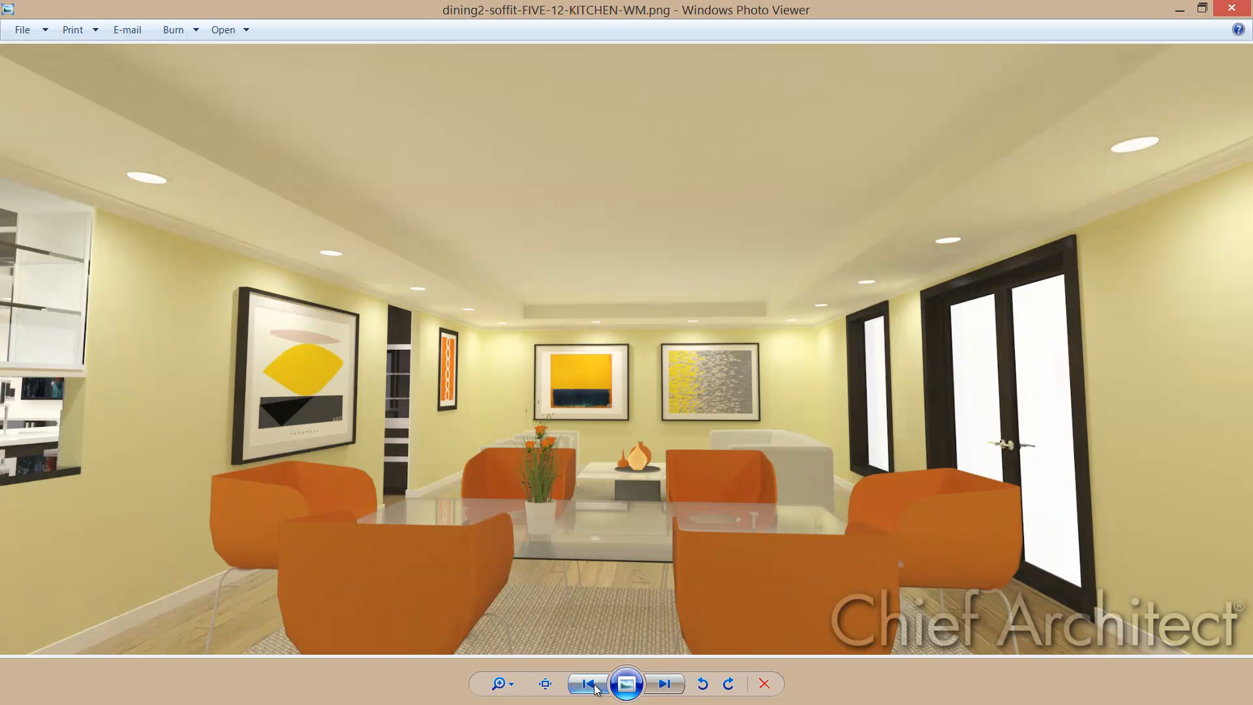
{"action": "left_click", "coordinate": [594, 688]}
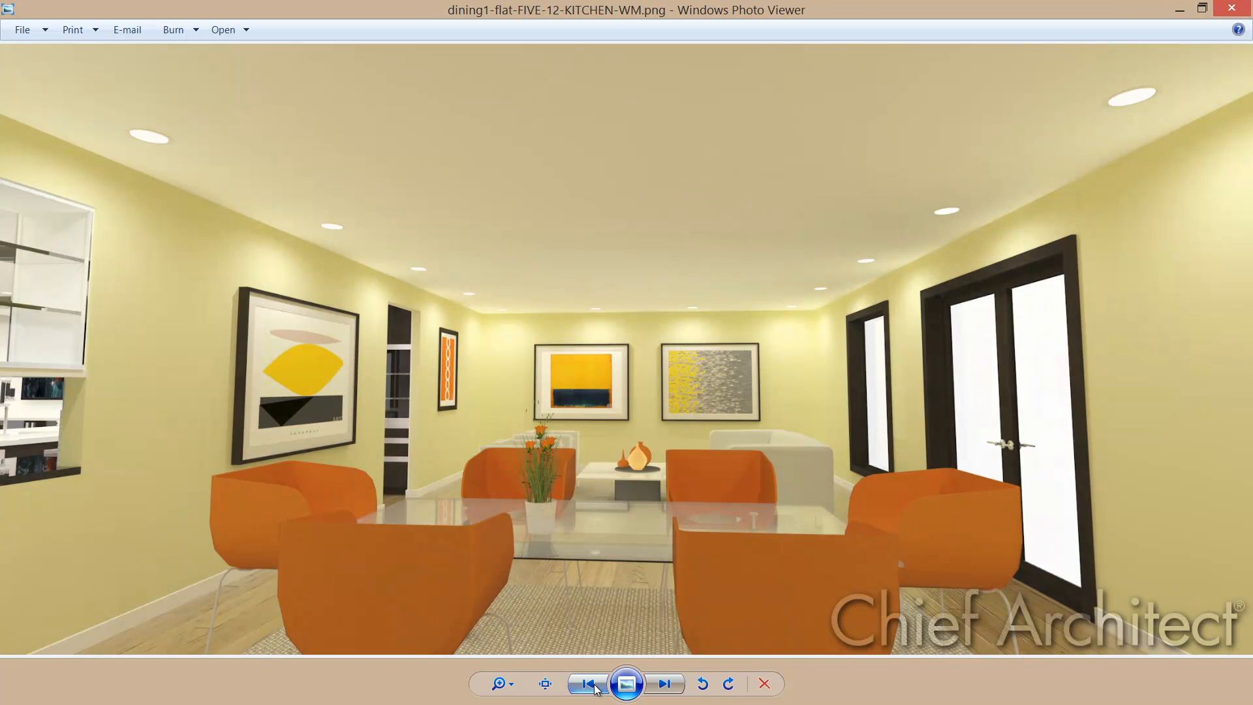
{"action": "left_click", "coordinate": [670, 687]}
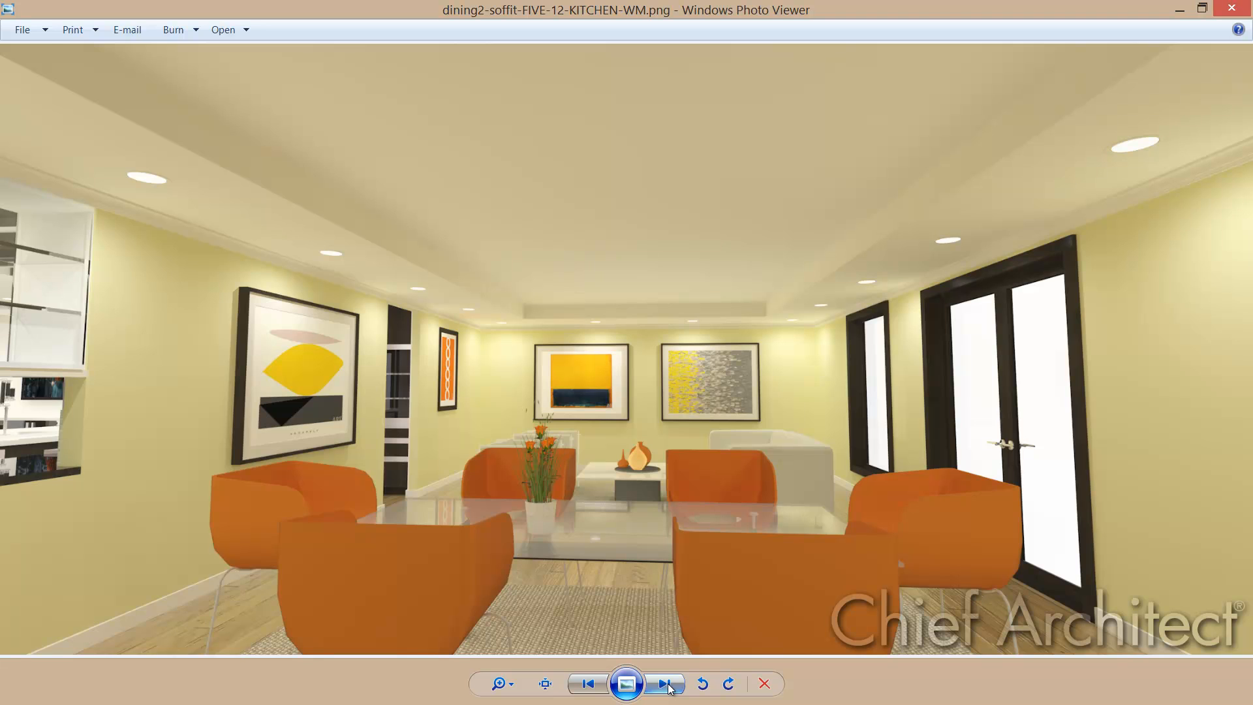
{"action": "left_click", "coordinate": [670, 685]}
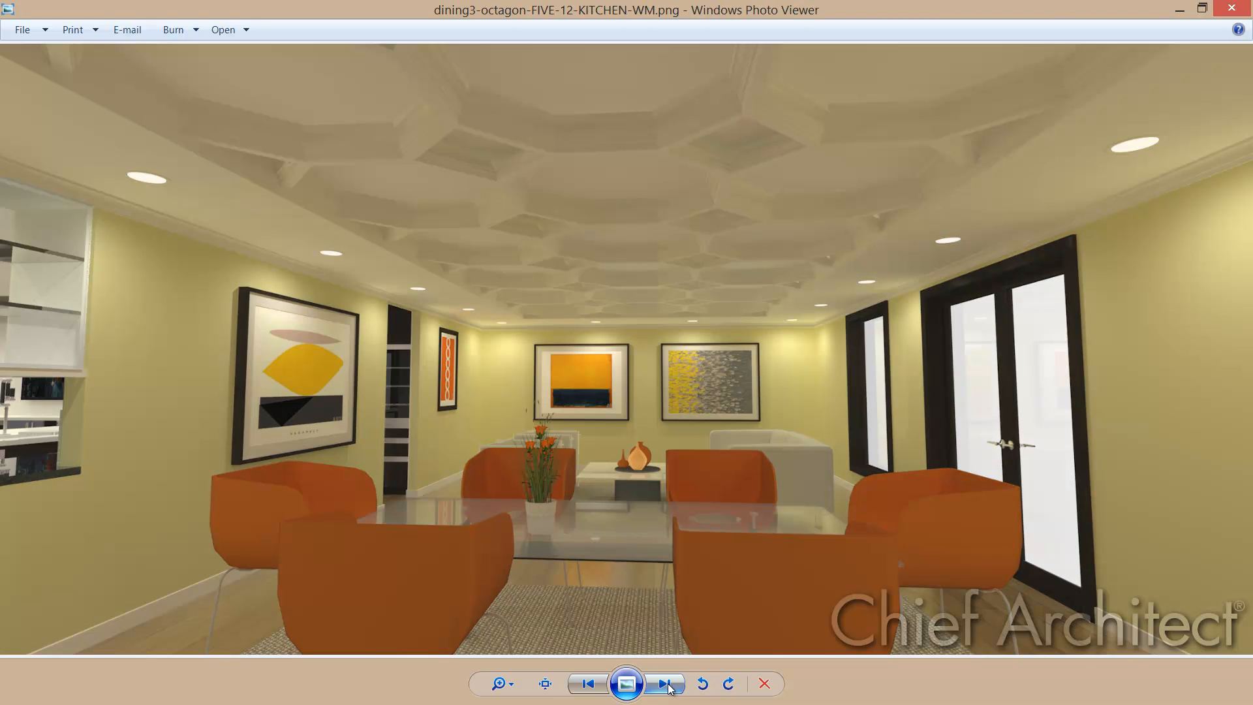
{"action": "left_click", "coordinate": [670, 688]}
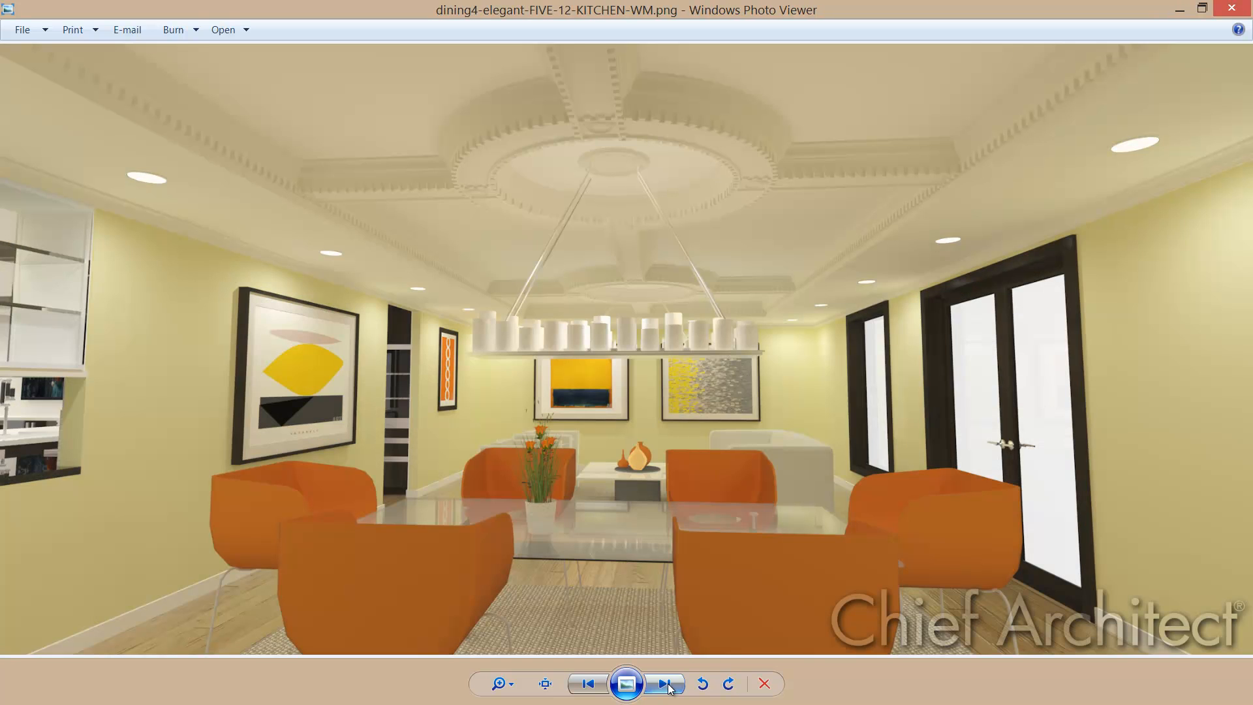
{"action": "left_click", "coordinate": [670, 688]}
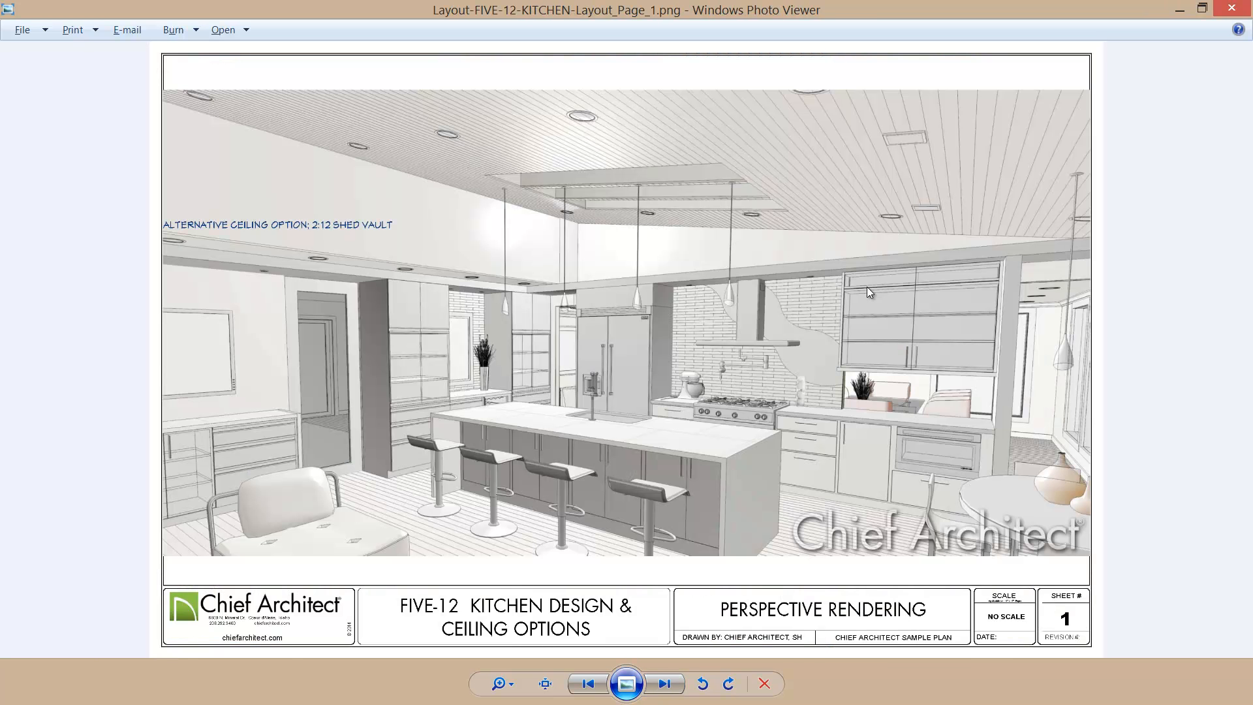